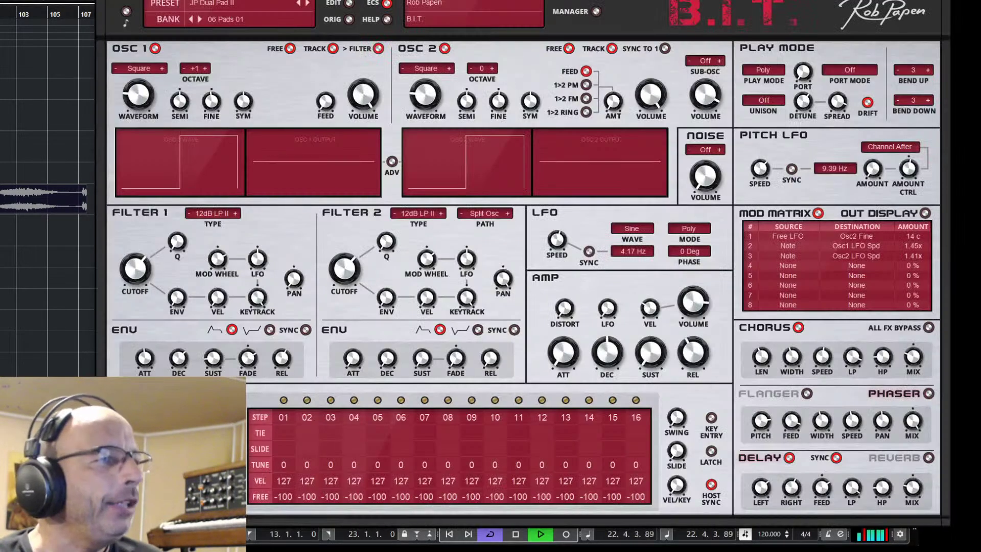
Audition the pad with the preview note and play the loop from the left locator, stopping playback at the end
key(space)
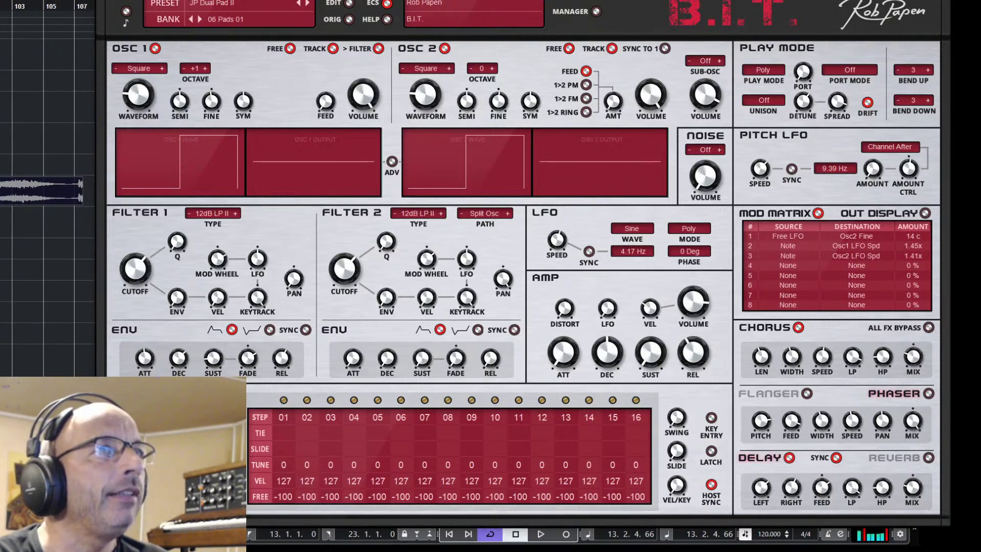
click(127, 11)
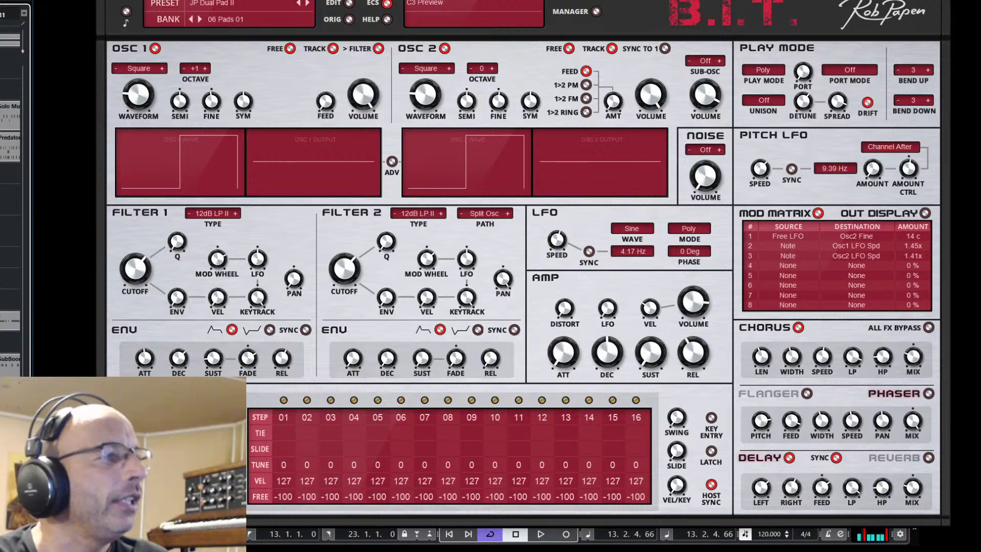
key(KP_1)
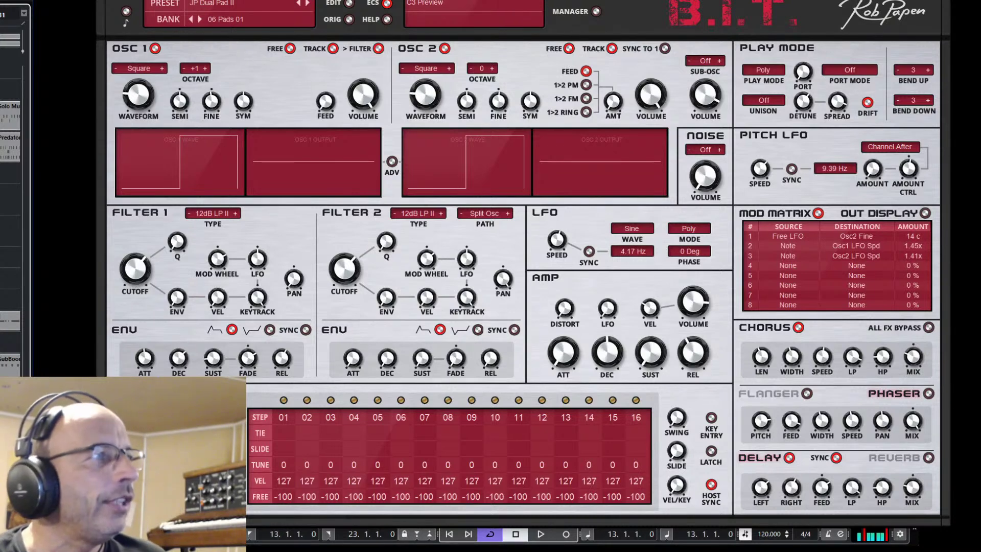
key(space)
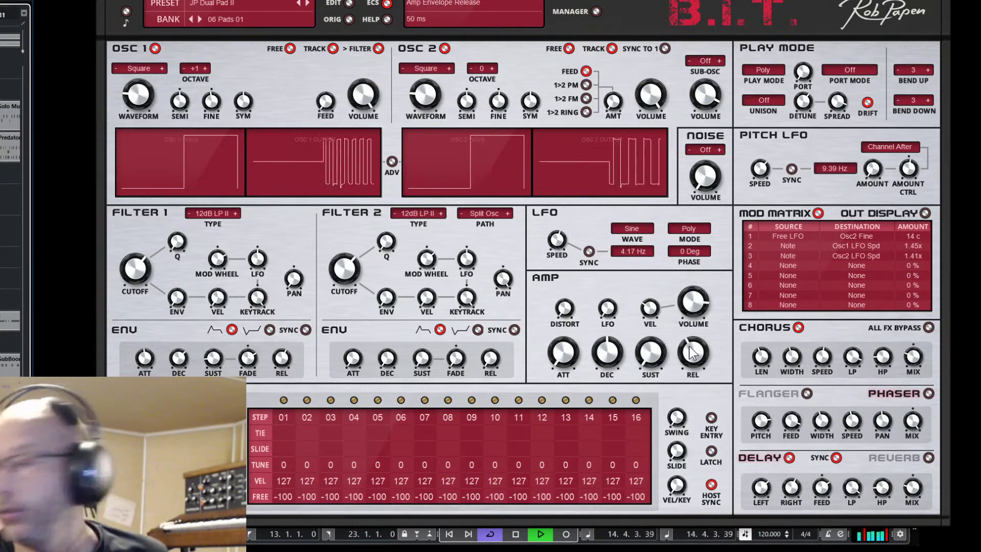
key(space)
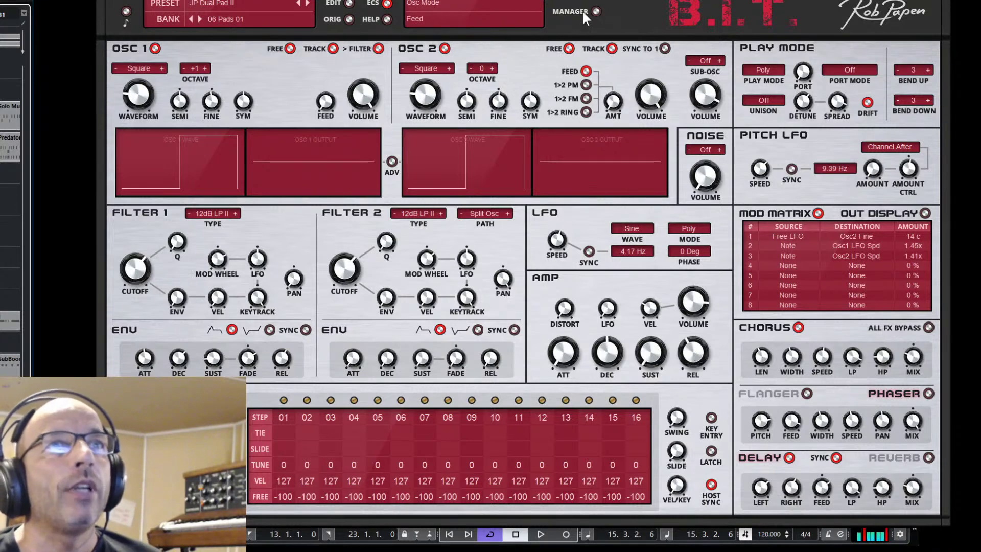
Look through the presets of the 06 Pads 01 bank in the preset manager and close the manager
click(596, 11)
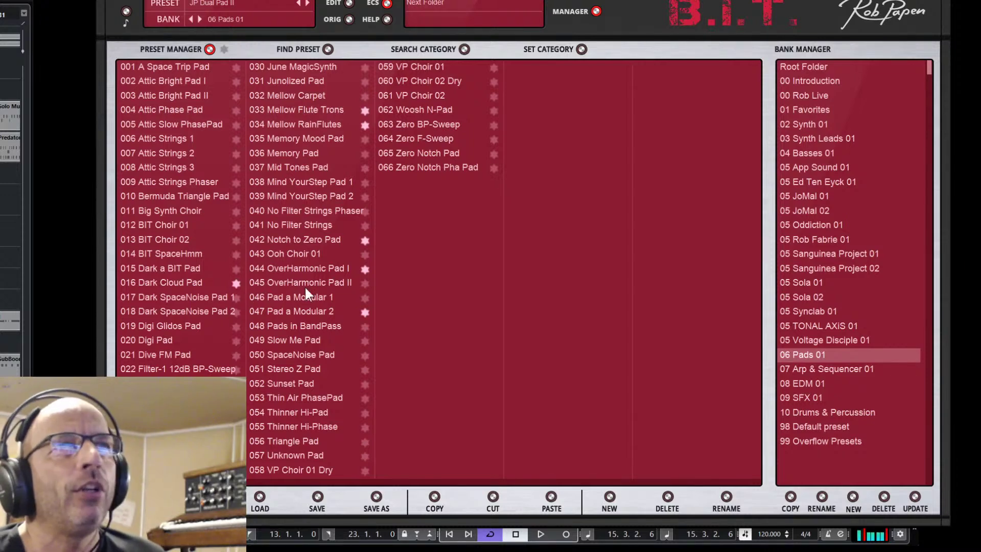
click(596, 12)
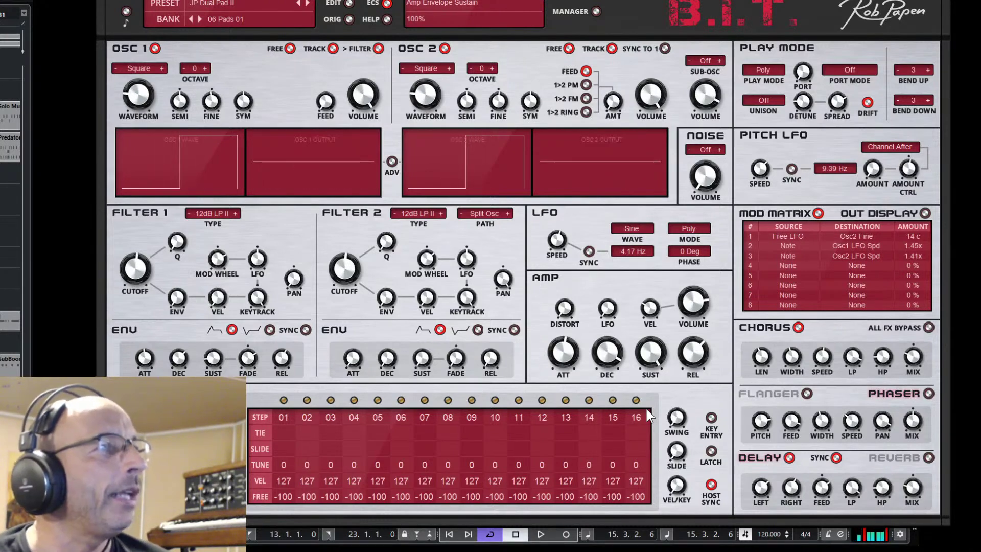
Start loop playback and shorten the amp envelope's attack, release and decay, taking the decay down to about 6 ms
key(space)
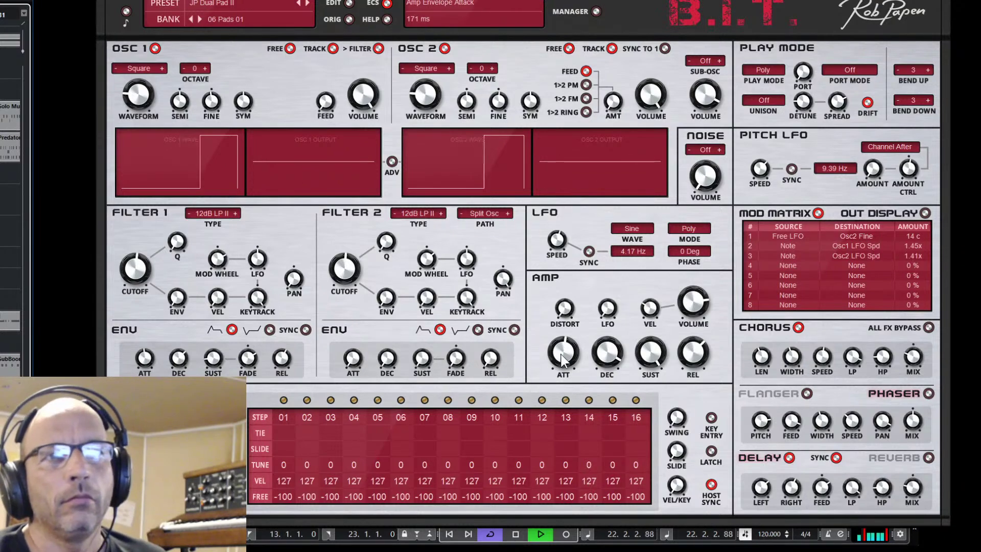
drag(563, 357, 563, 371)
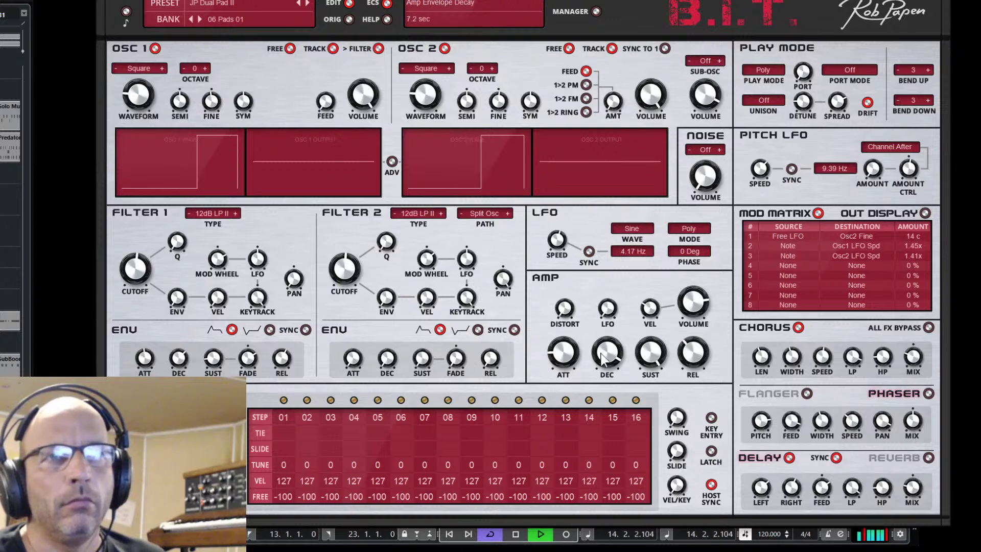
drag(603, 357, 607, 378)
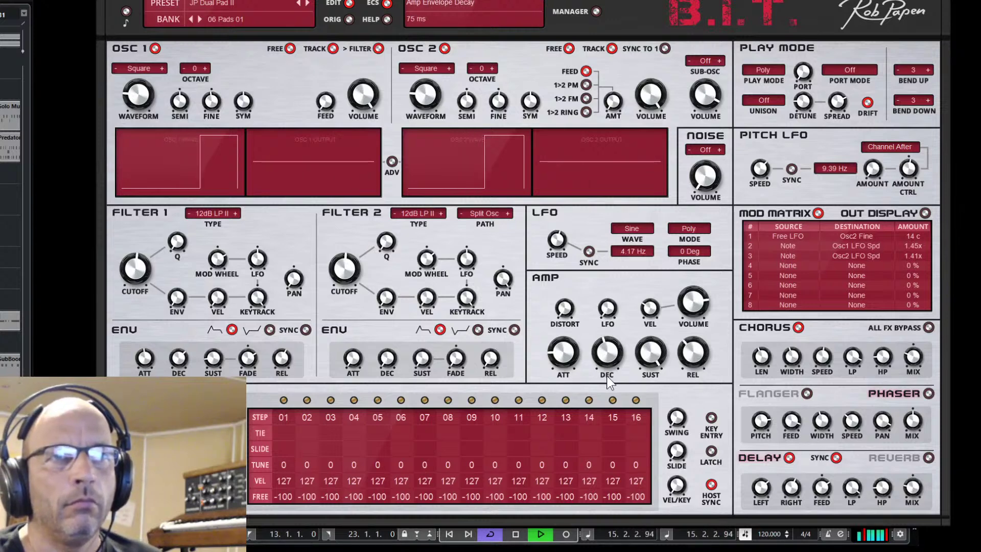
drag(565, 351, 569, 375)
scroll(607, 358, down, 3)
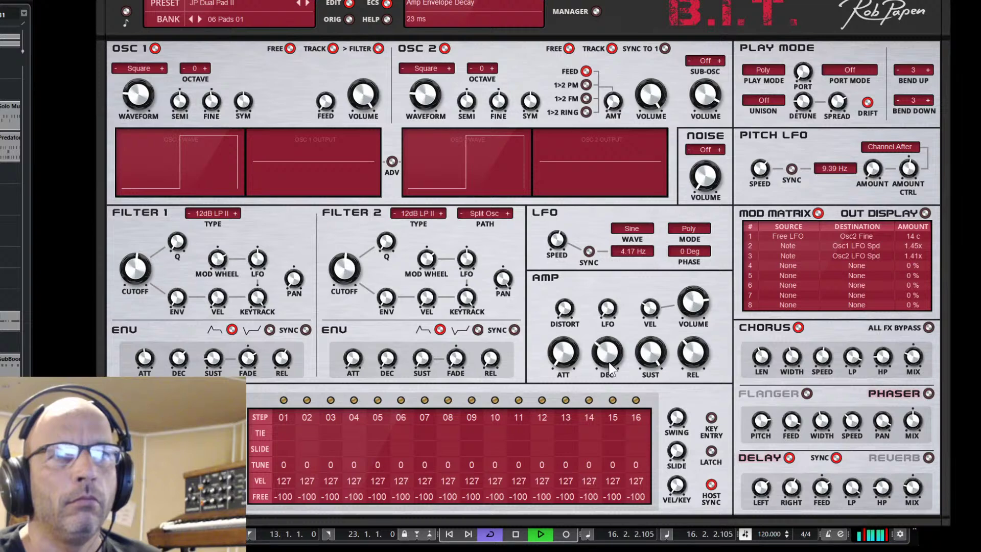
scroll(693, 365, down, 5)
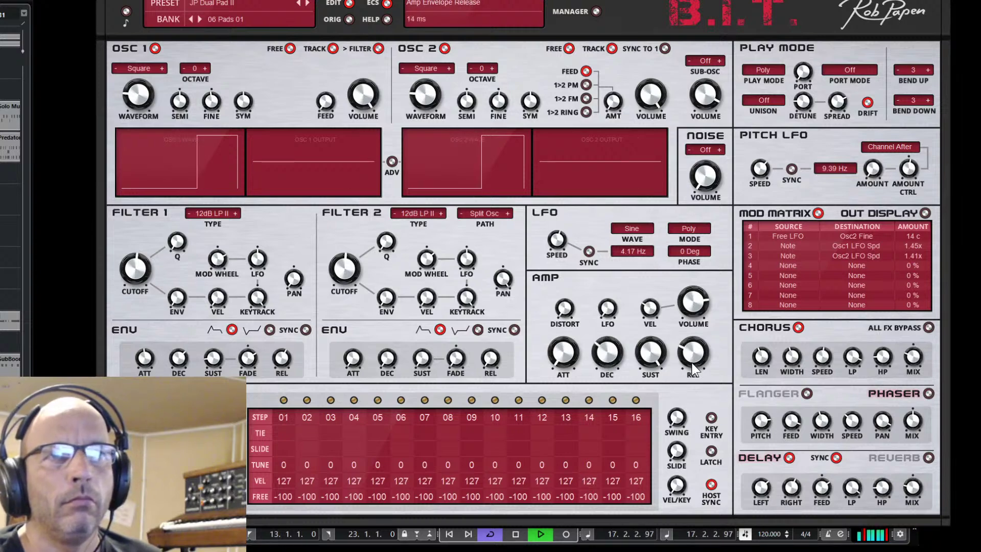
scroll(650, 357, down, 5)
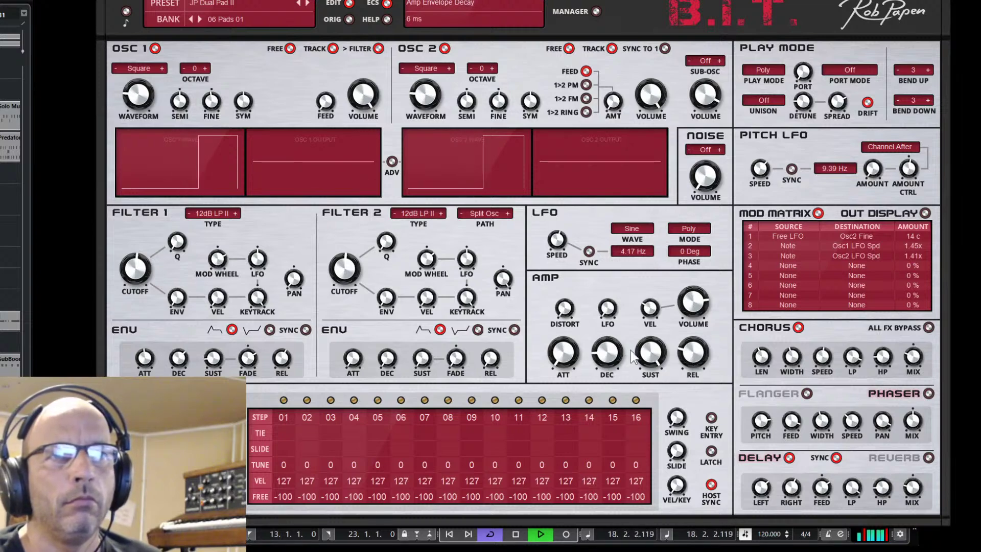
Set the amp envelope's sustain to 0% and release to about 75 ms, and lengthen the decay for a plucked sound
scroll(615, 360, up, 5)
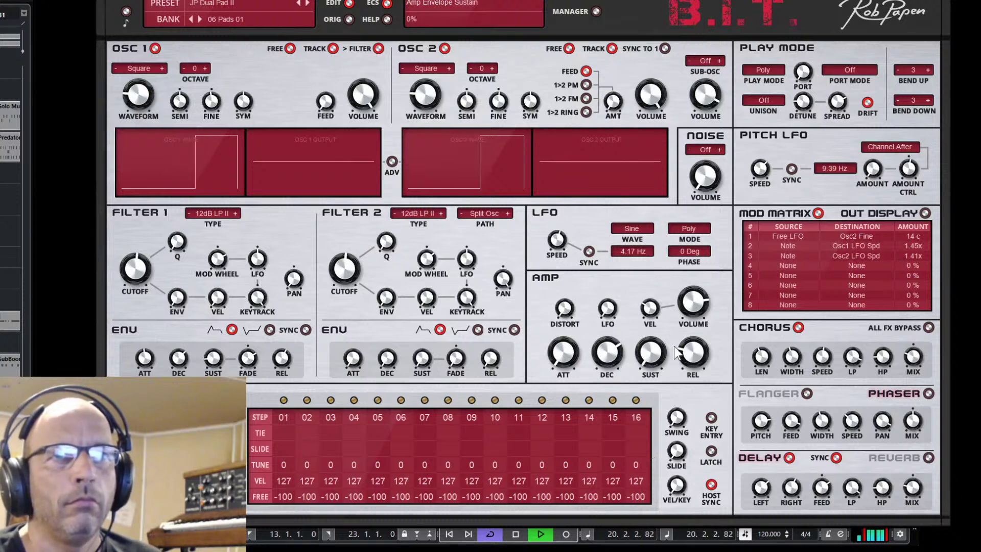
scroll(693, 347, up, 2)
scroll(694, 349, up, 3)
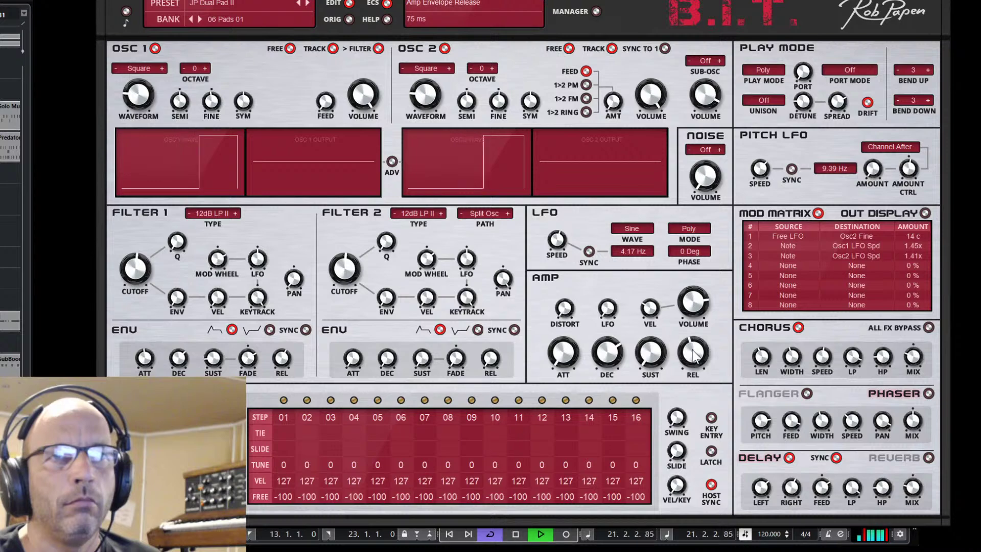
scroll(605, 358, up, 5)
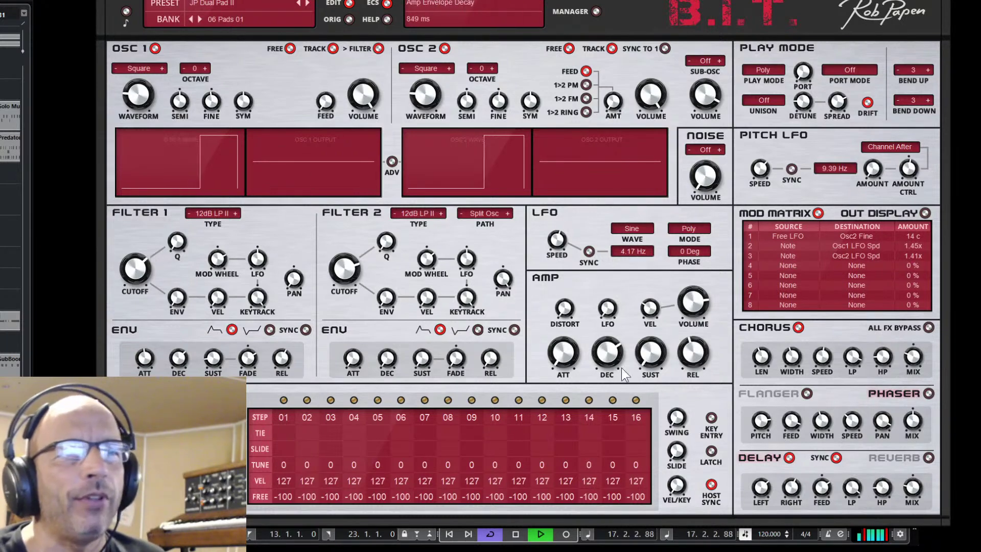
drag(617, 357, 619, 361)
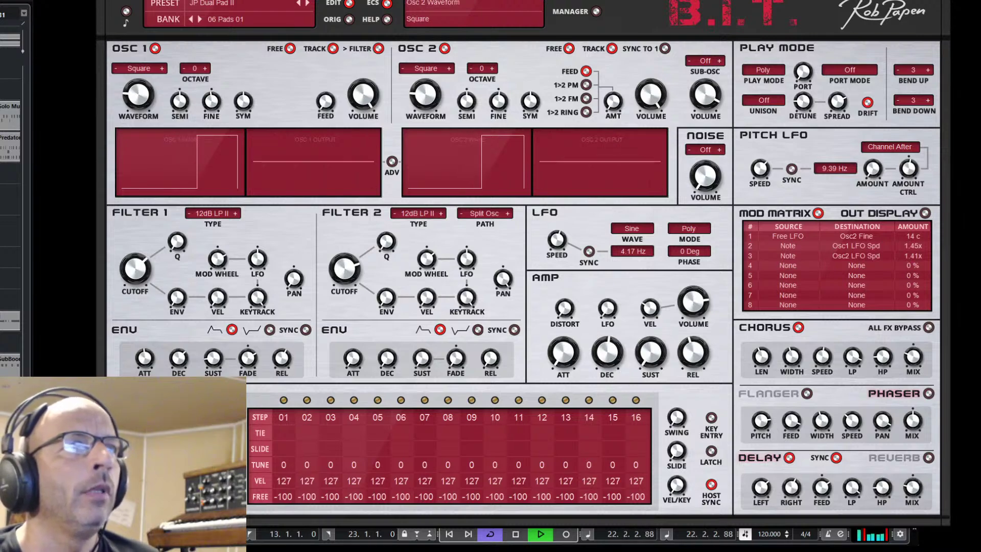
Compare the original preset with the edited version, ending on the edited one
click(349, 19)
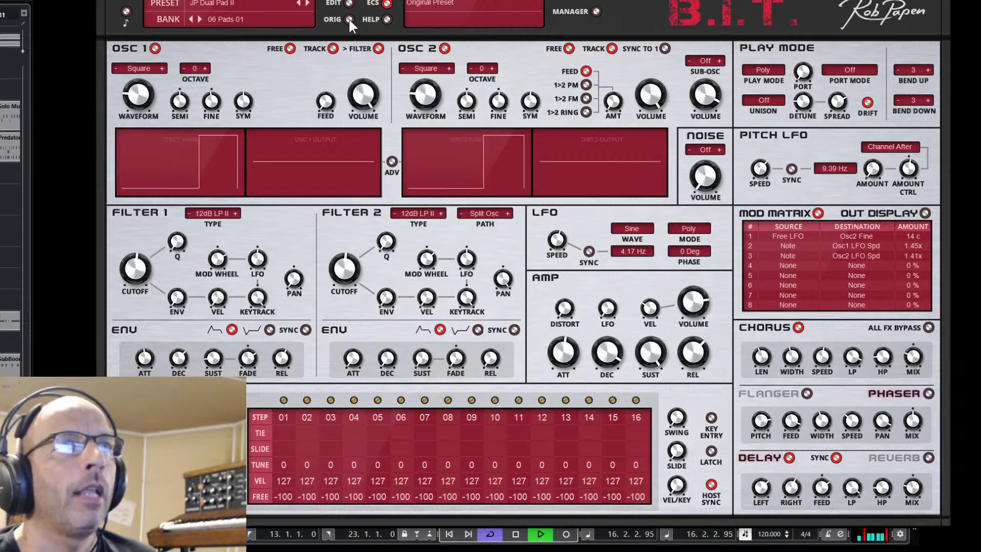
click(349, 5)
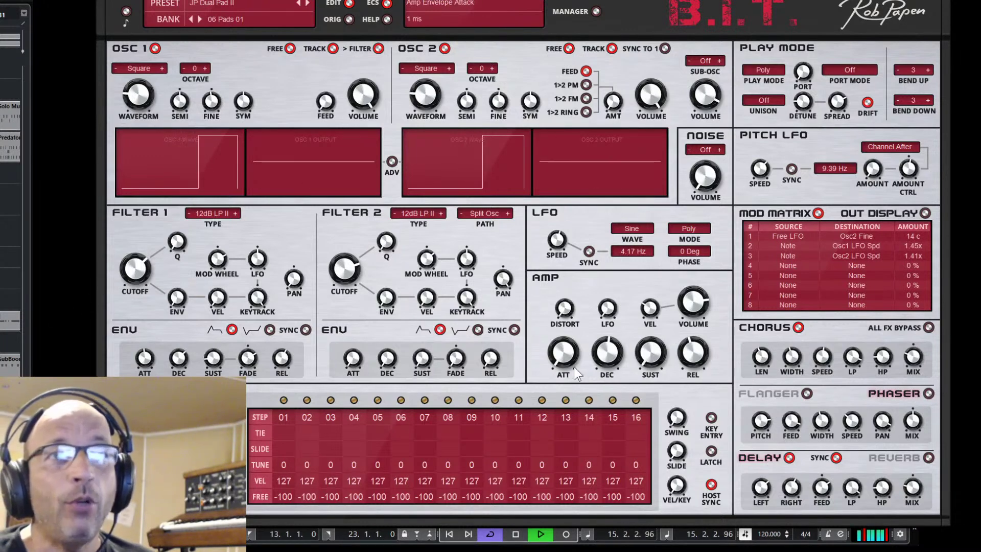
Raise oscillator 1's octave to +1, set the amp envelope's attack to 1 ms and stop playback
click(558, 351)
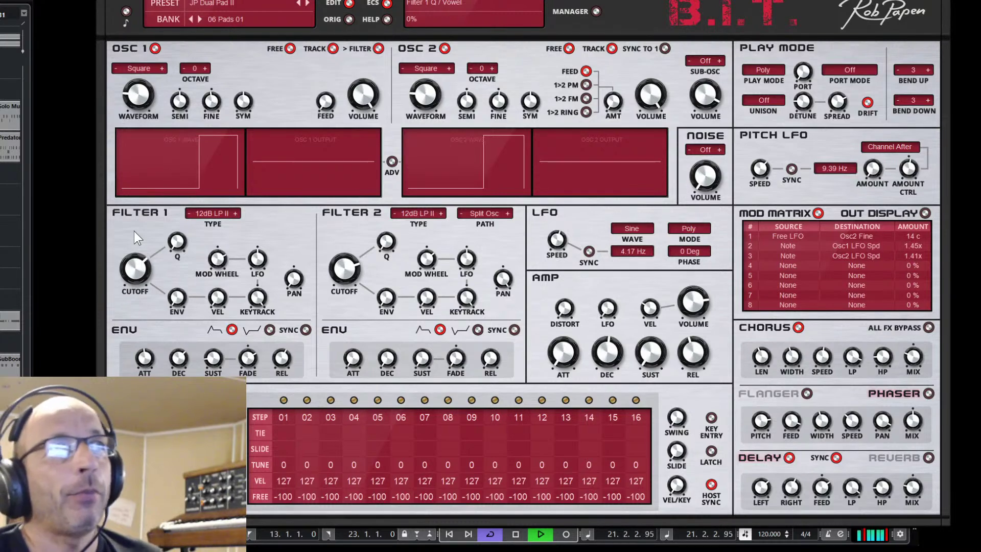
click(205, 69)
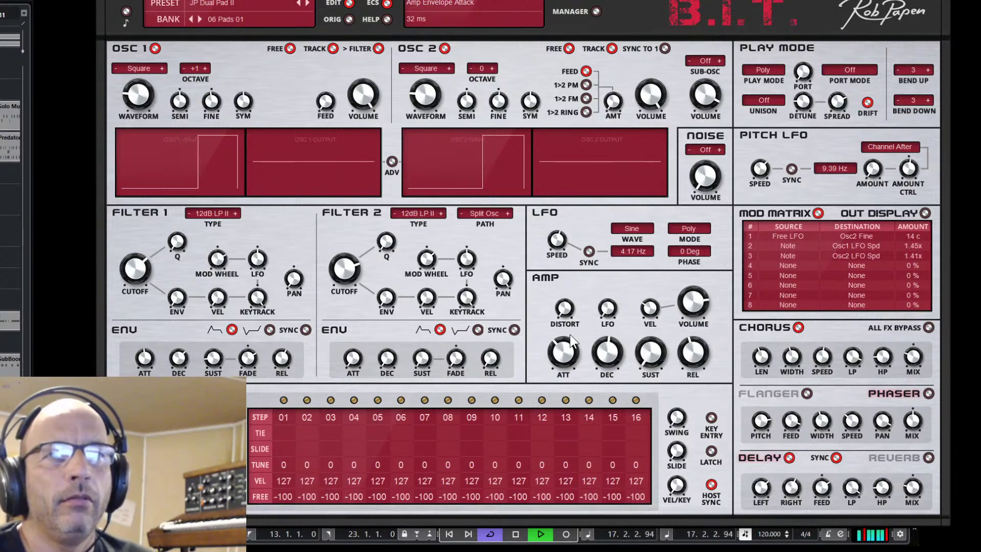
drag(569, 334, 569, 433)
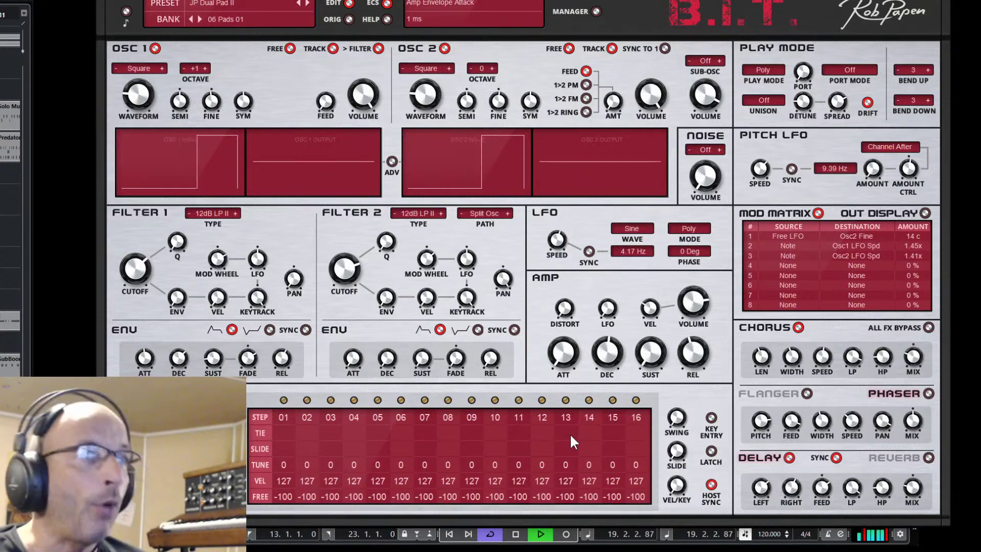
key(space)
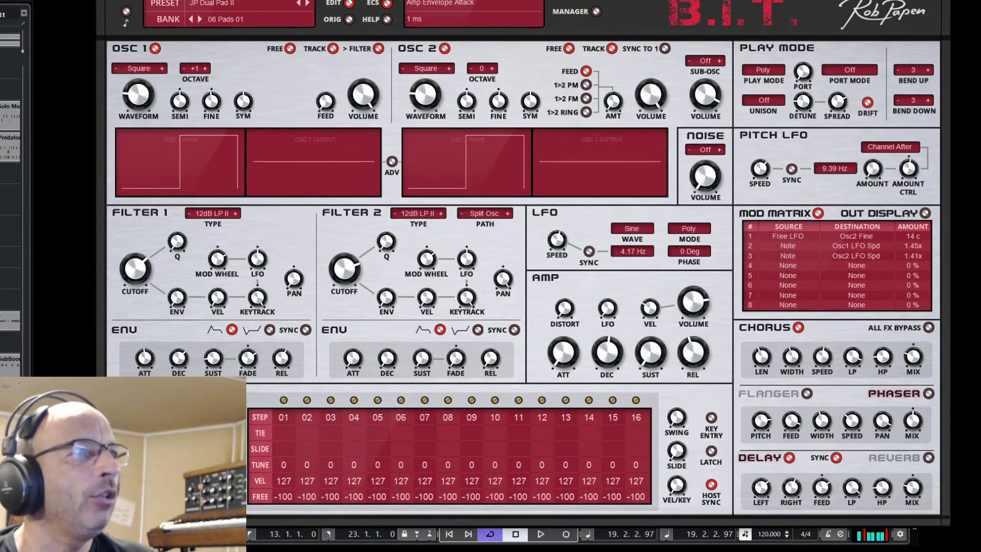
Play the loop to hear the edited pluck sound in the mix, and stop playback
key(space)
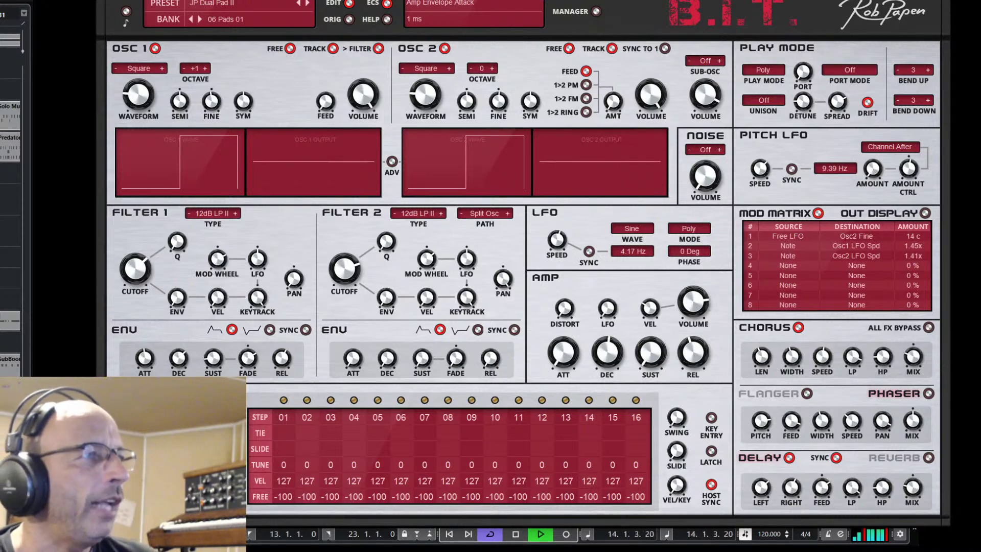
key(space)
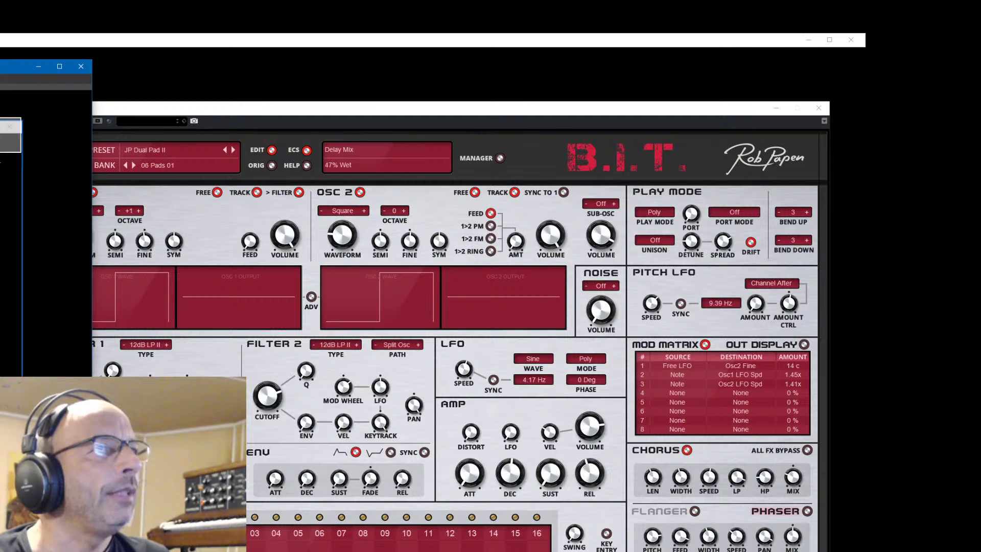
Move the window that overlaps the synth out of the way and minimise it
drag(23, 120, 0, 176)
drag(0, 256, 159, 96)
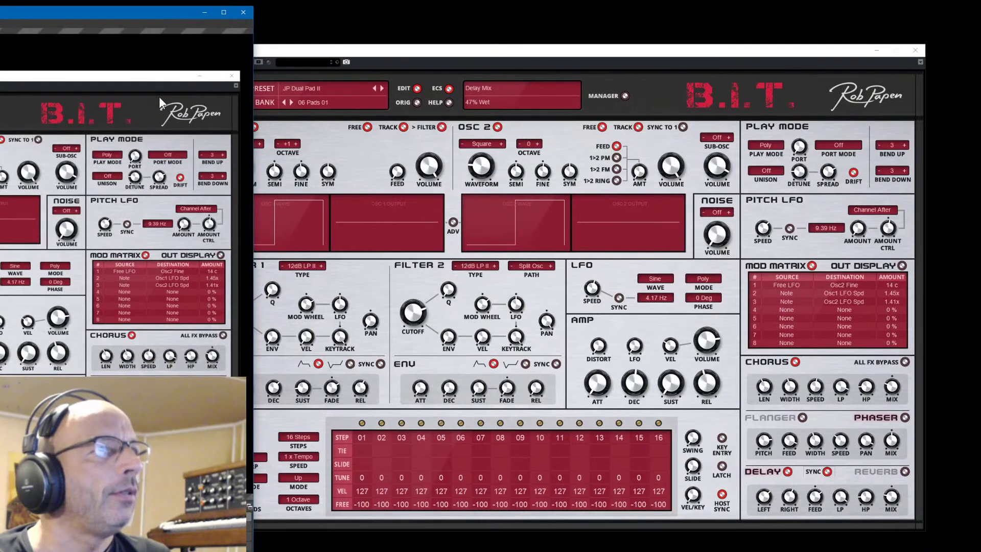
click(204, 12)
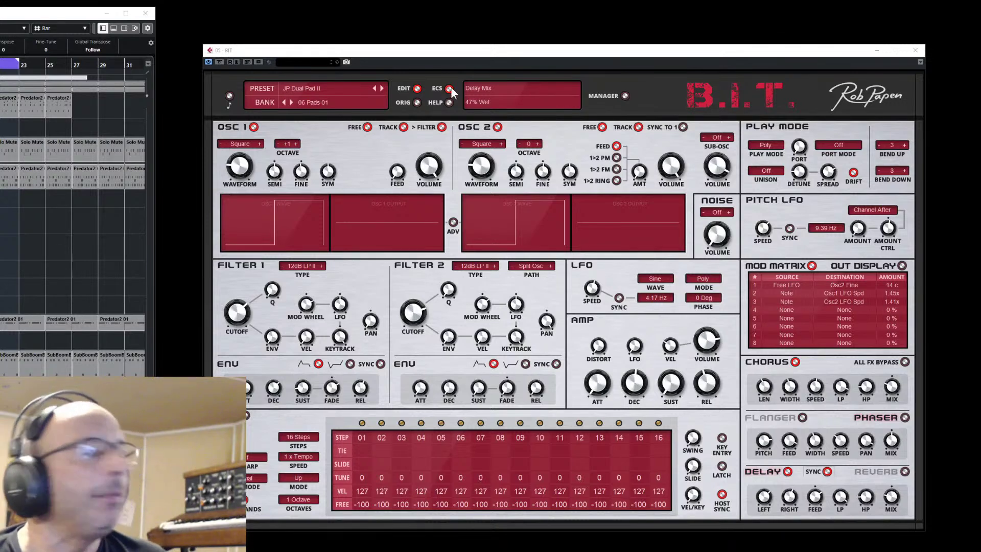
click(610, 50)
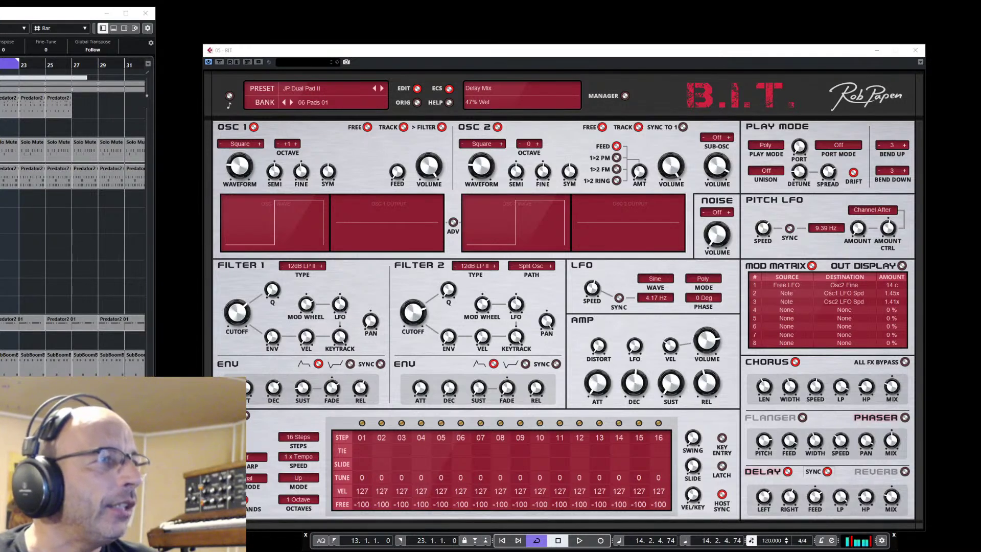
key(alt+Tab)
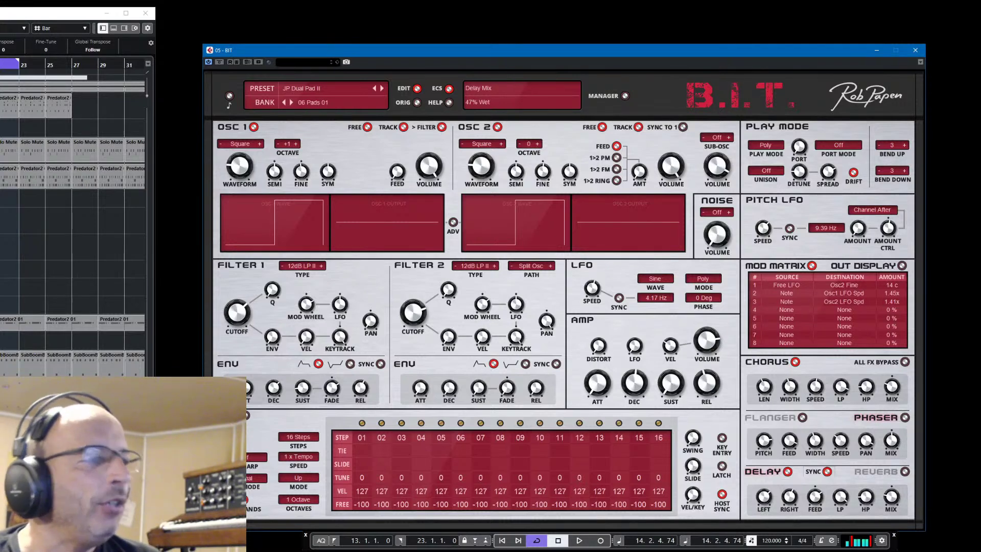
key(alt+Tab)
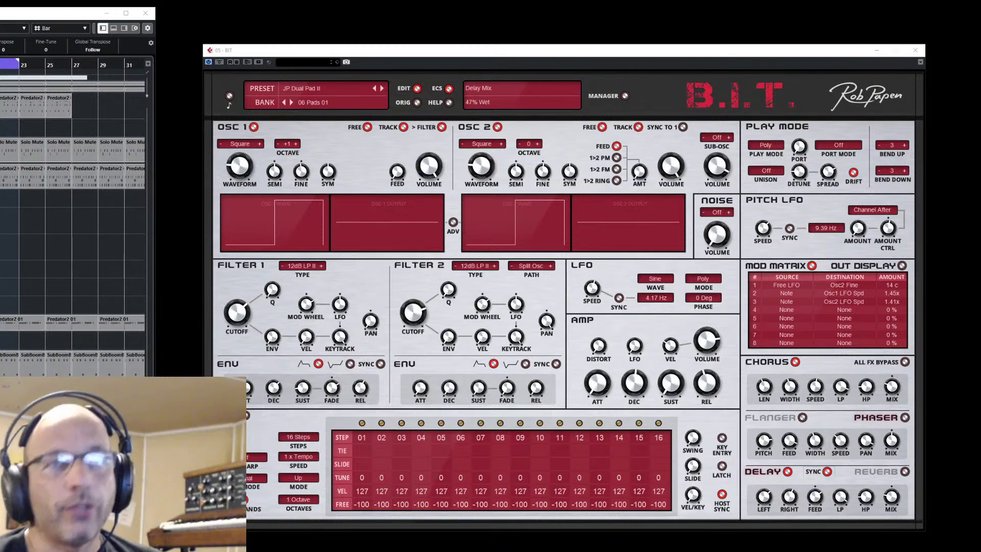
View the preset menu's screen size options from 100% to 200% and close the menu without choosing one
click(330, 84)
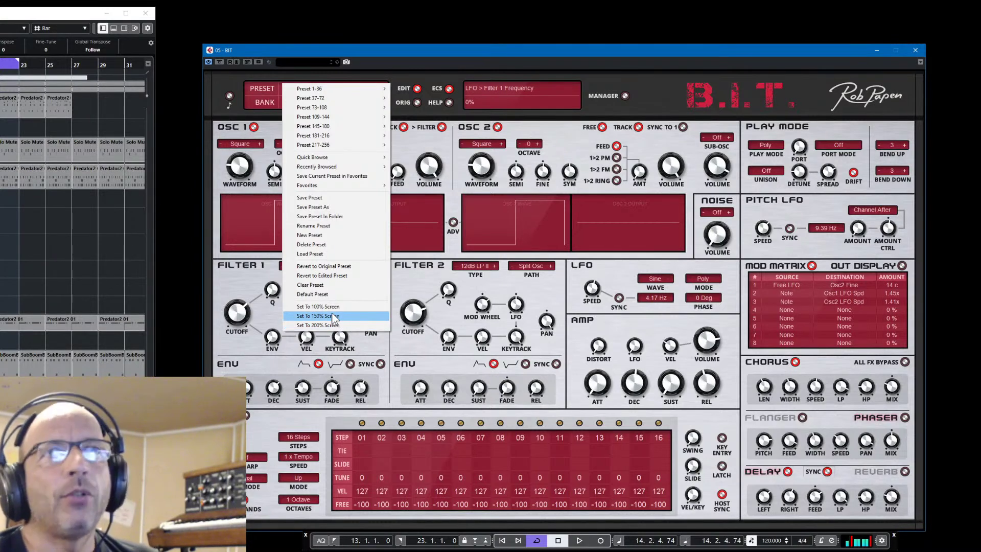
click(700, 49)
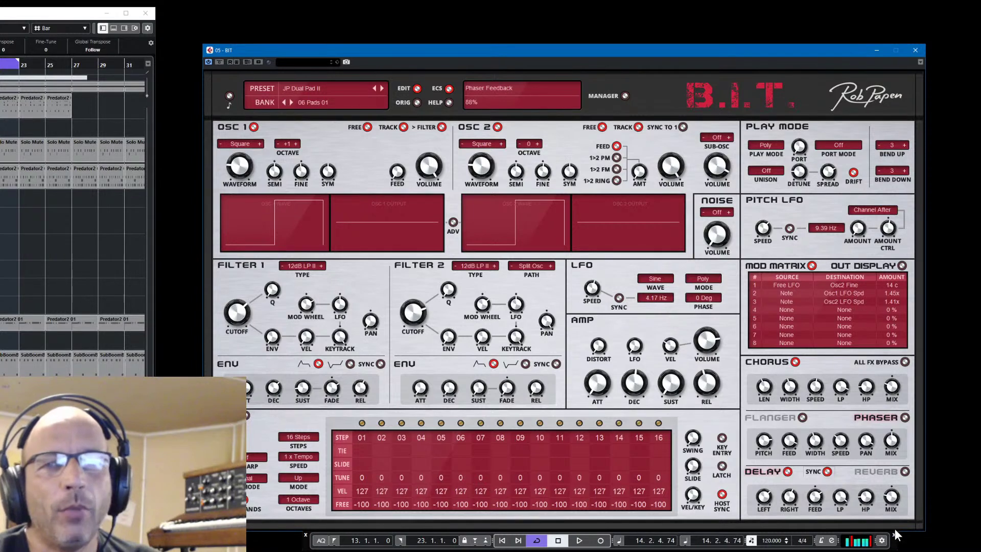
Shift the transport bar slightly lower, clear of the synth window, and make the project window active
drag(895, 546, 898, 549)
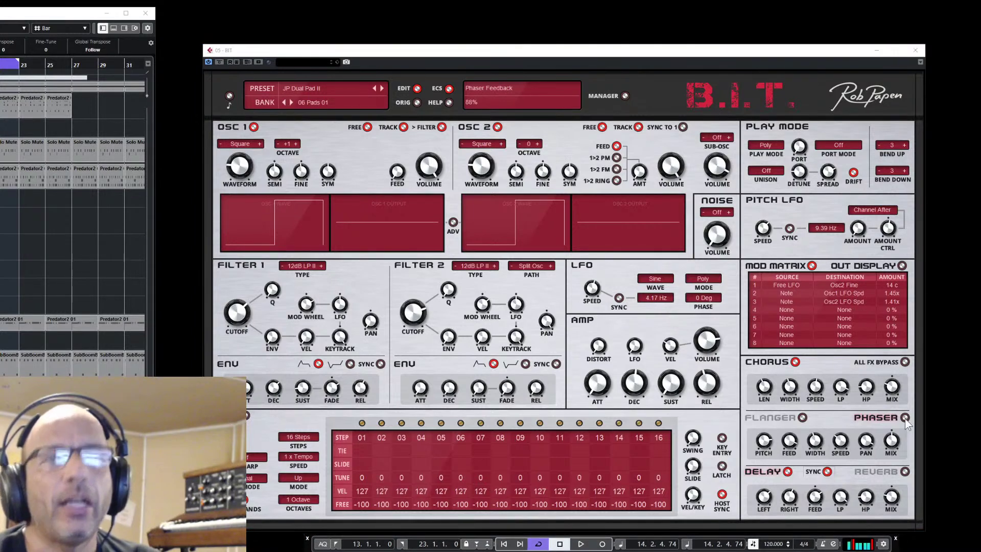
click(662, 50)
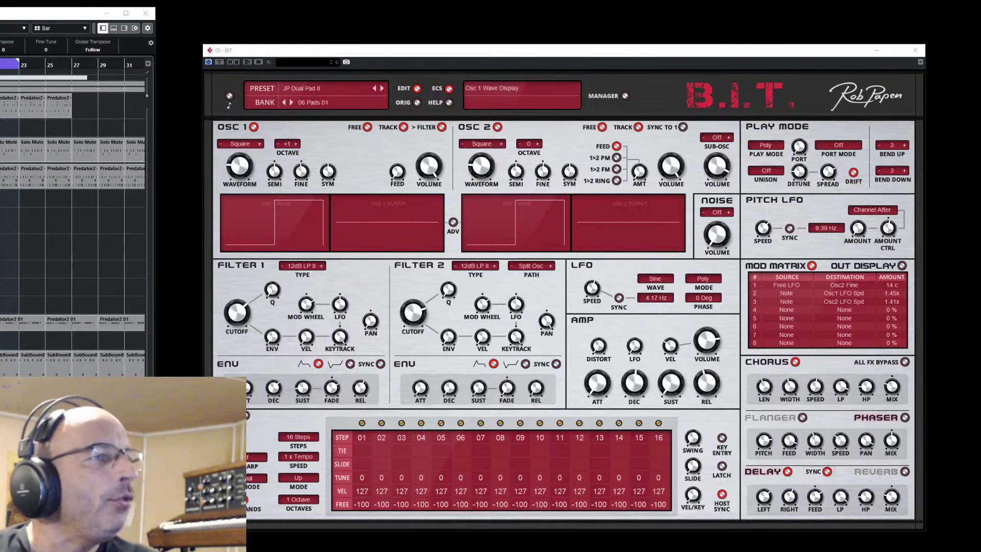
click(37, 15)
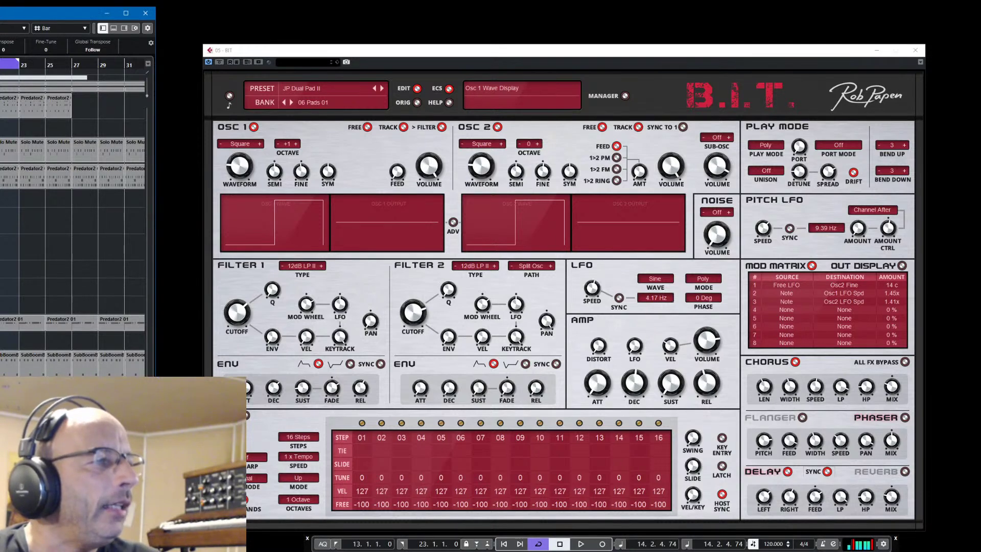
Play the Audio 01 clip that ends near bar 89
scroll(73, 219, right, 10)
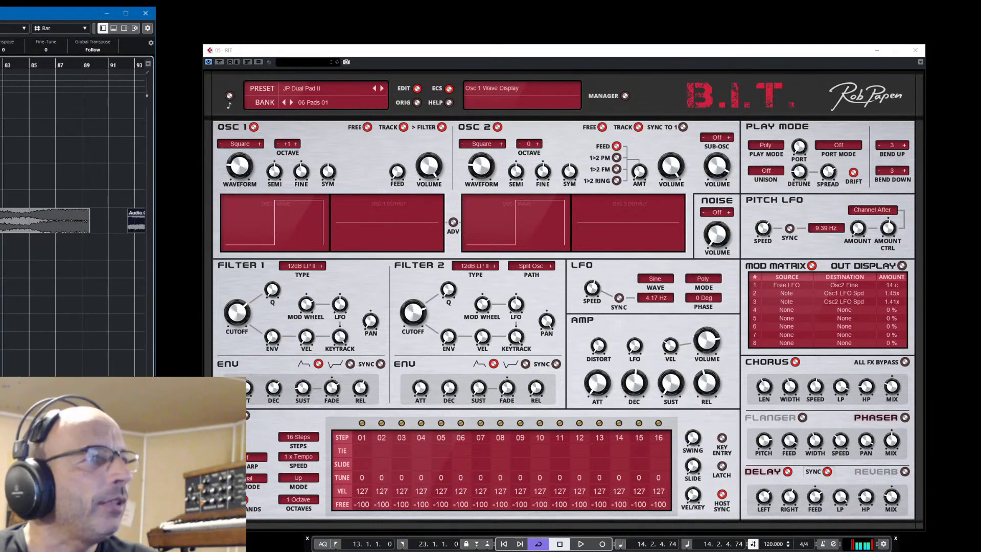
scroll(72, 219, left, 1)
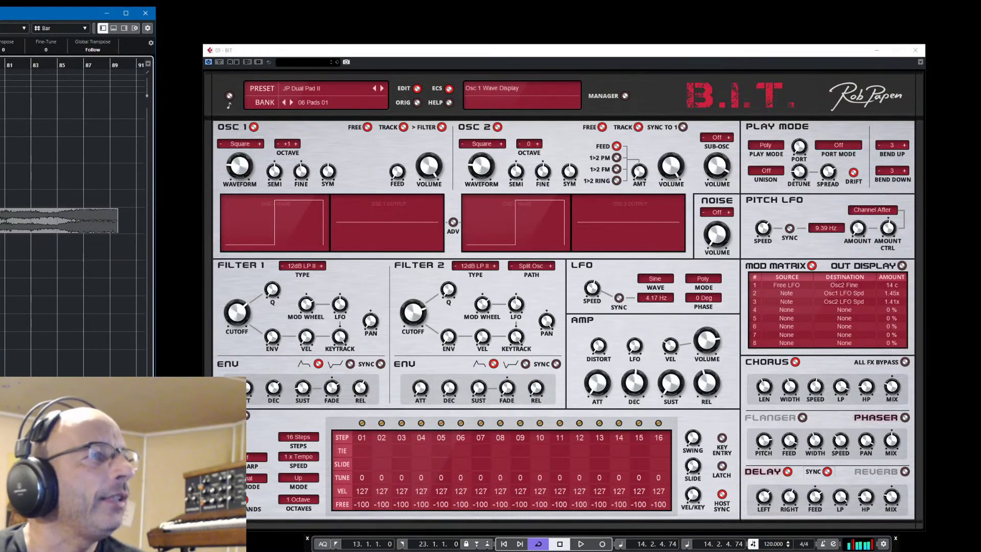
key(space)
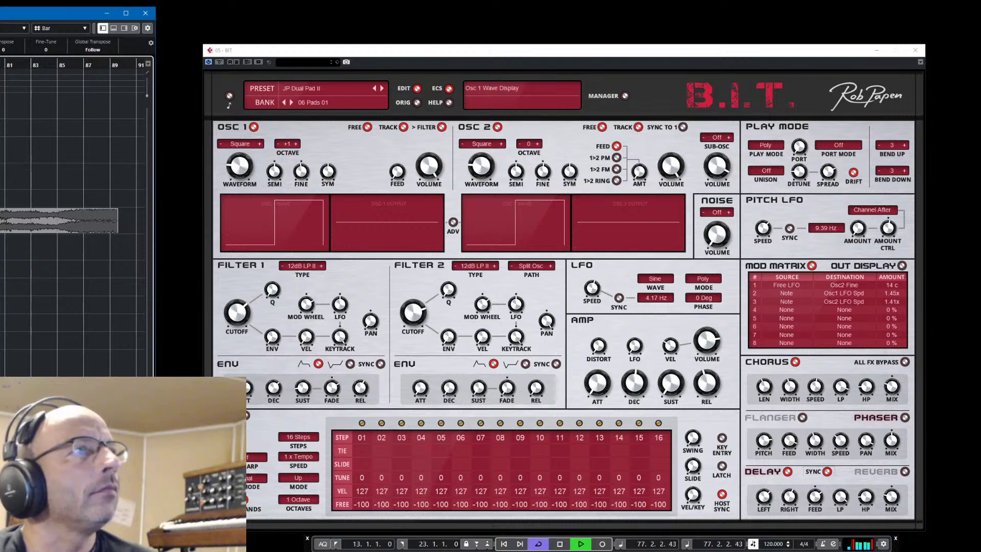
Bring the project window into view over the synth, set the Blade 01 track's volume to -2.67, and stop playback
drag(3, 13, 473, 51)
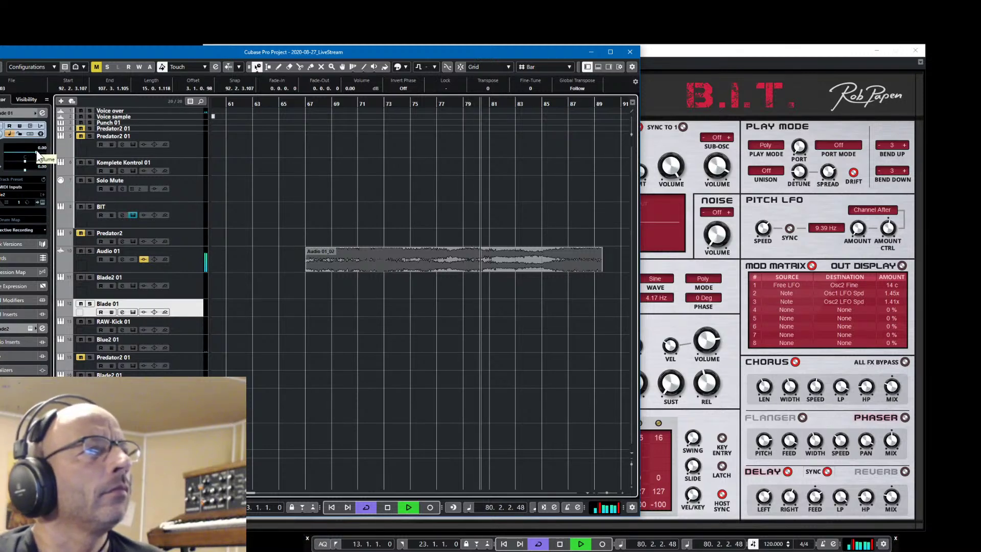
drag(37, 153, 31, 152)
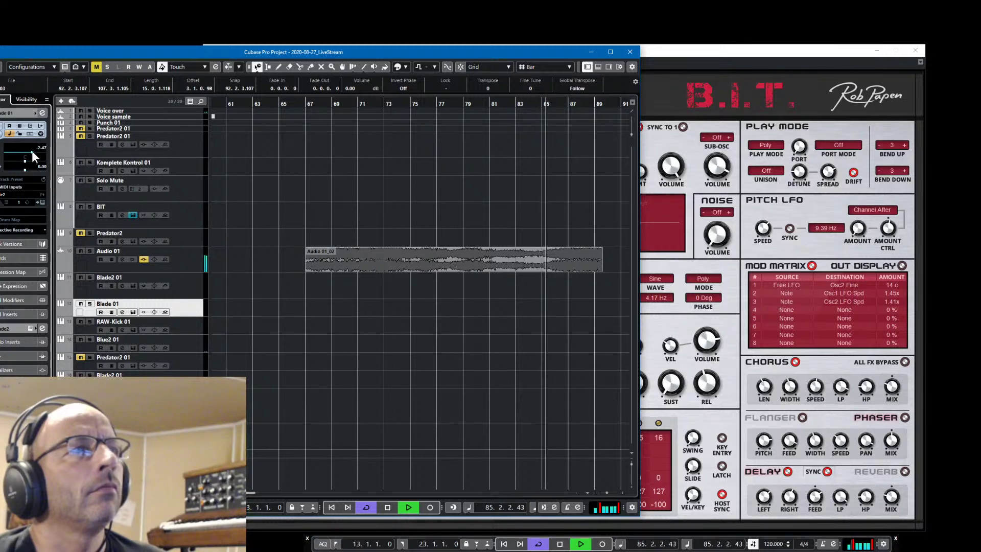
click(387, 506)
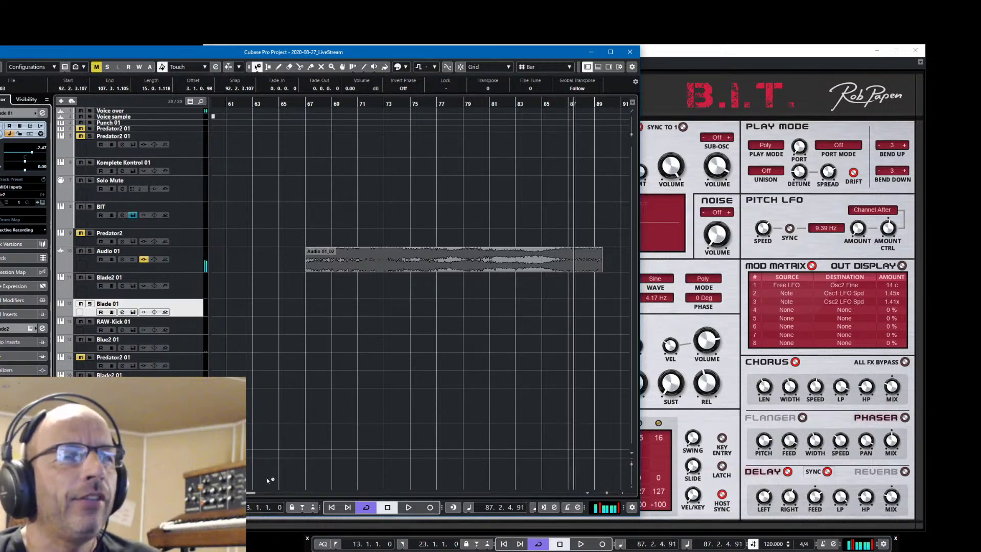
Place the playhead at bar 92, just before the Audio 01_03 clip, play the clip, and stop playback
drag(251, 491, 255, 492)
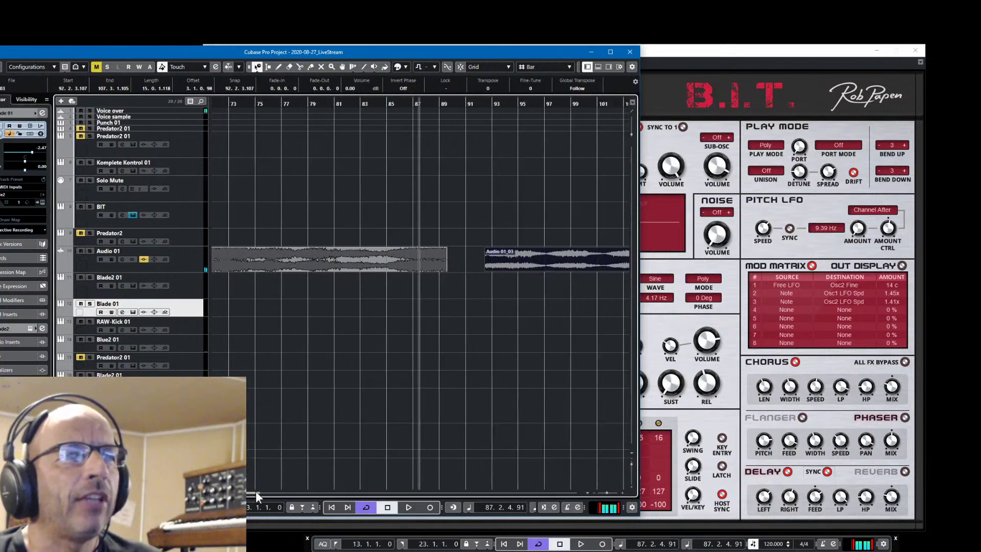
click(488, 105)
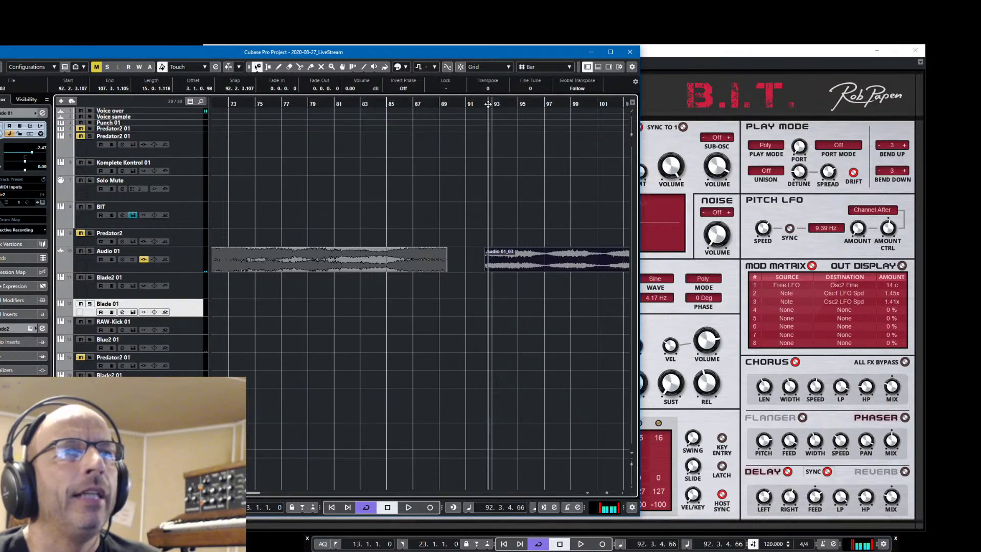
click(485, 105)
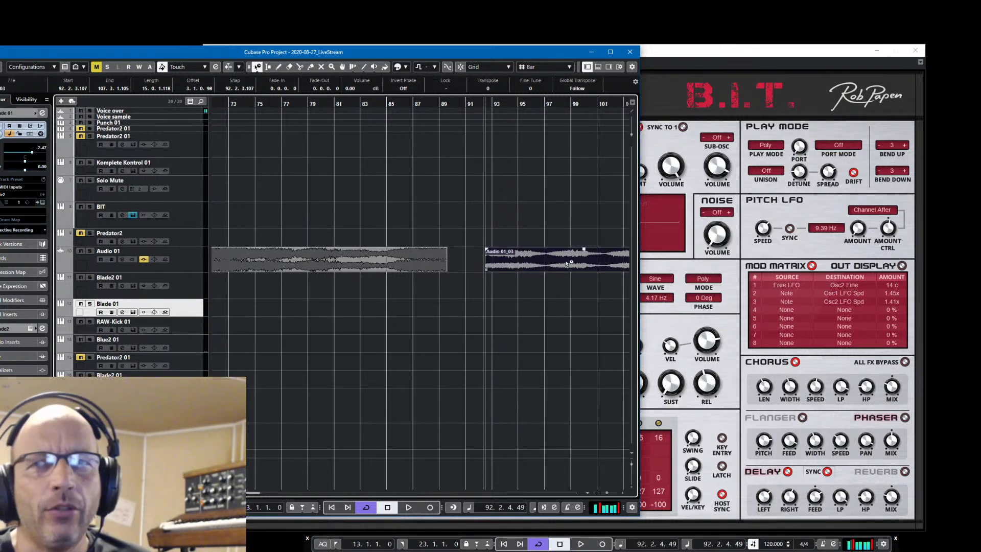
click(480, 105)
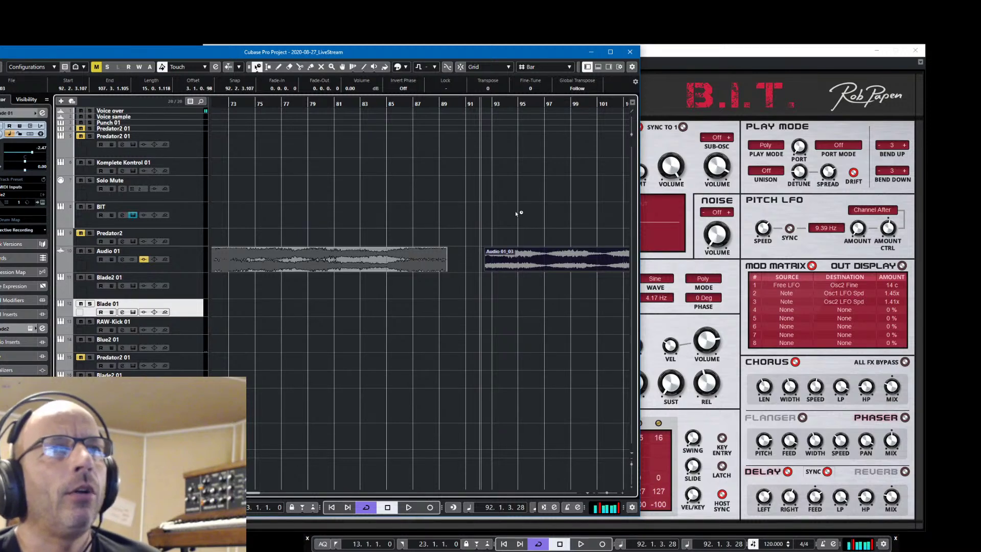
key(space)
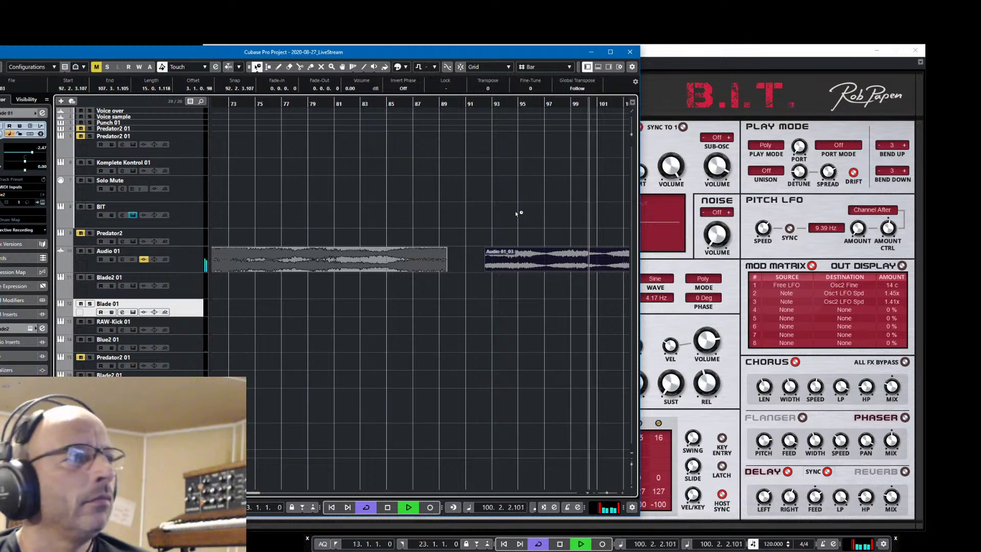
key(space)
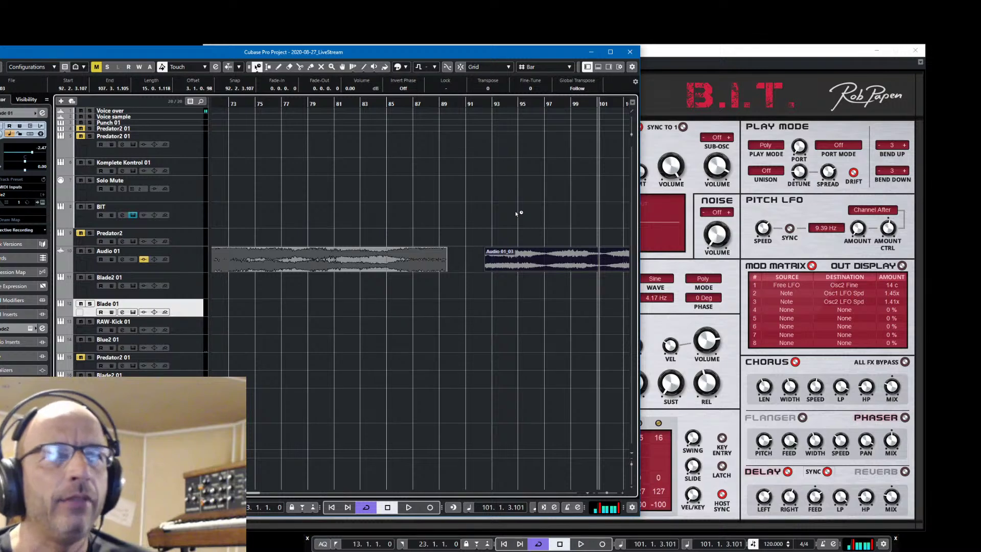
Replay the Audio 01_03 clip from bar 96 and stop playback
click(536, 104)
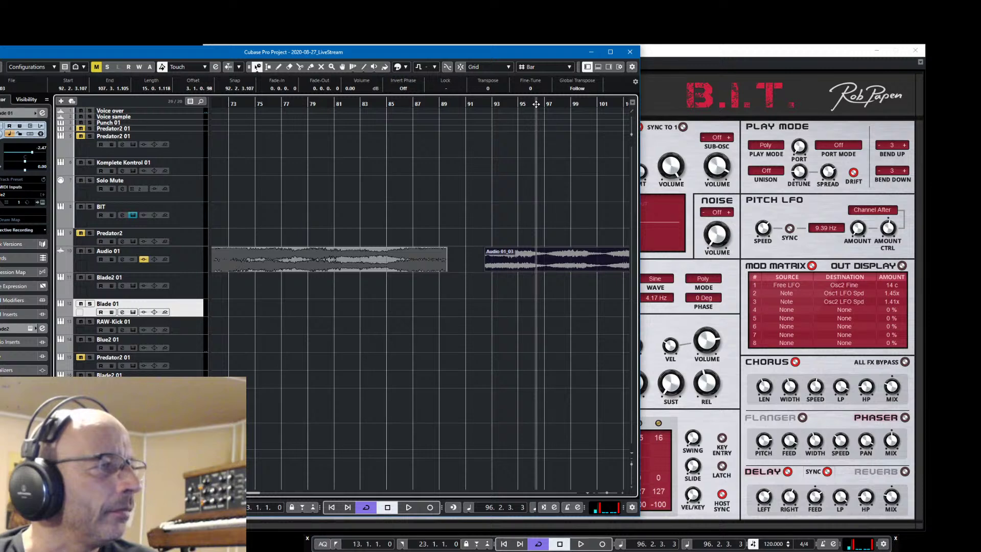
key(space)
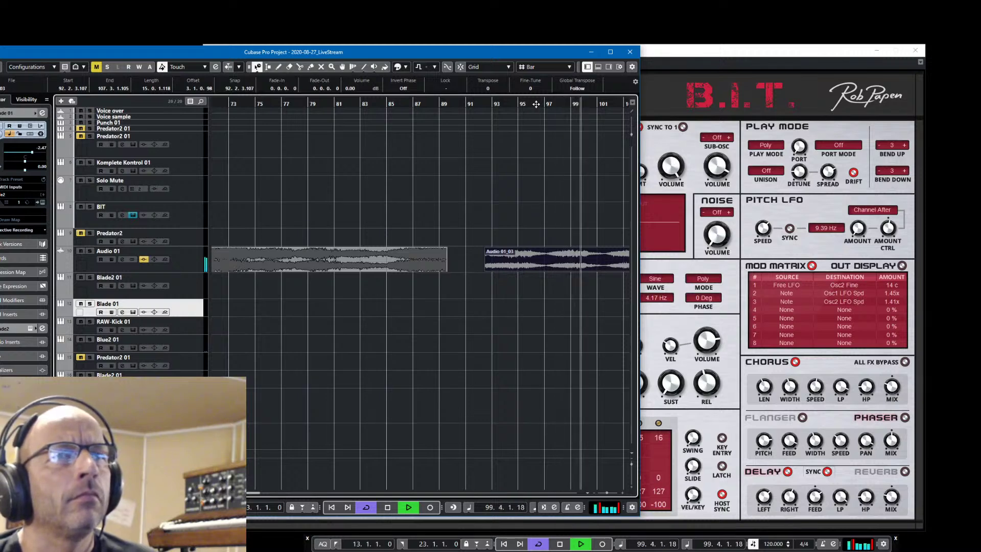
key(space)
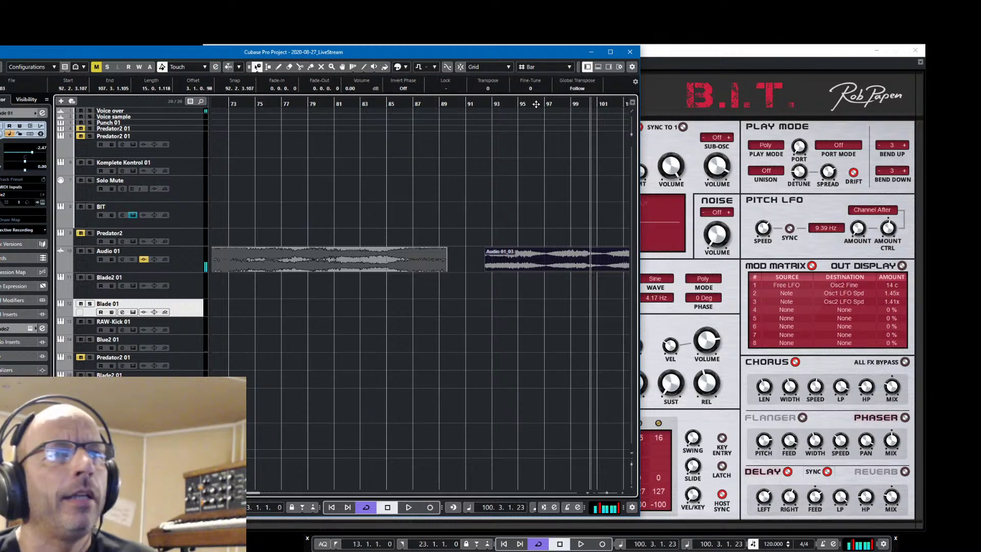
Return the playhead to the start of the Audio 01_03 clip, listen to it again, and stop playback
click(491, 104)
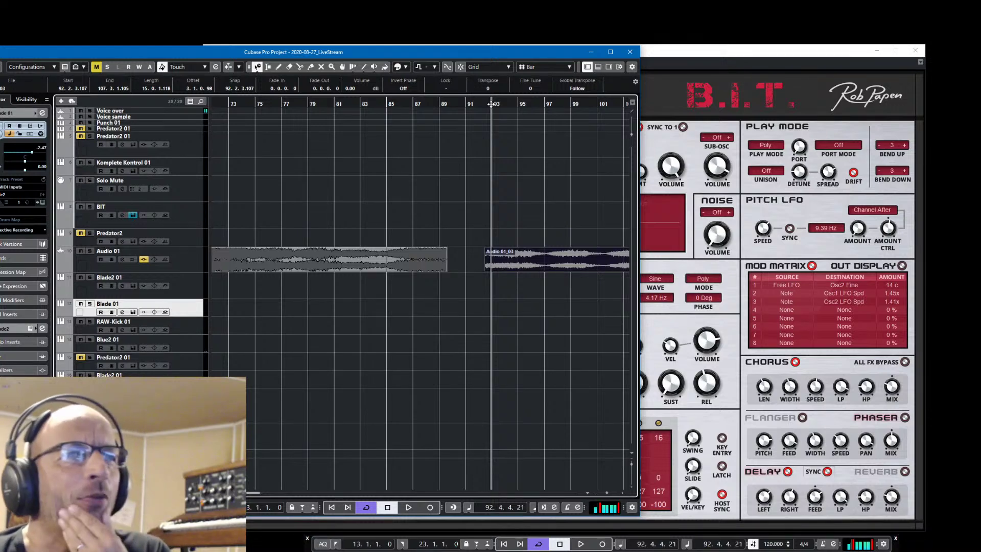
click(488, 103)
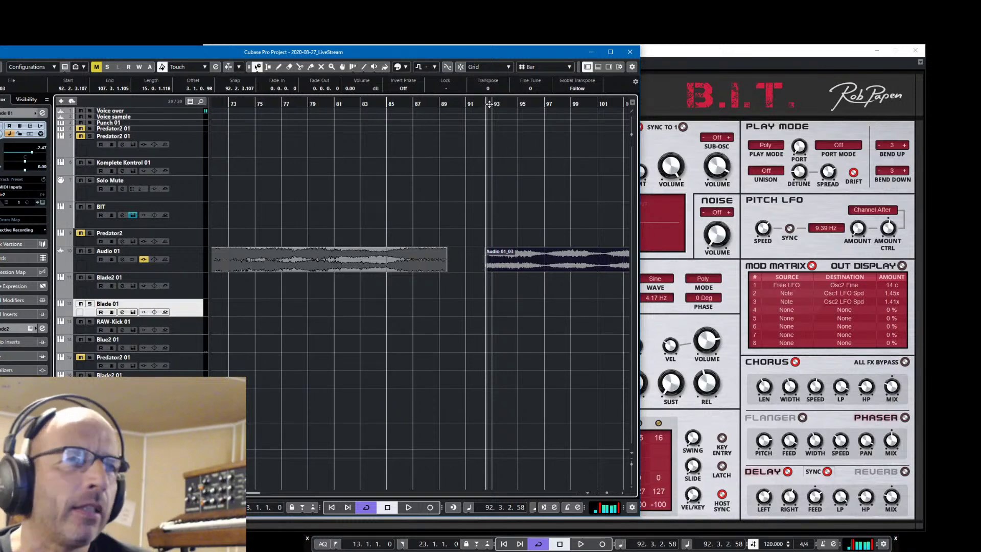
key(space)
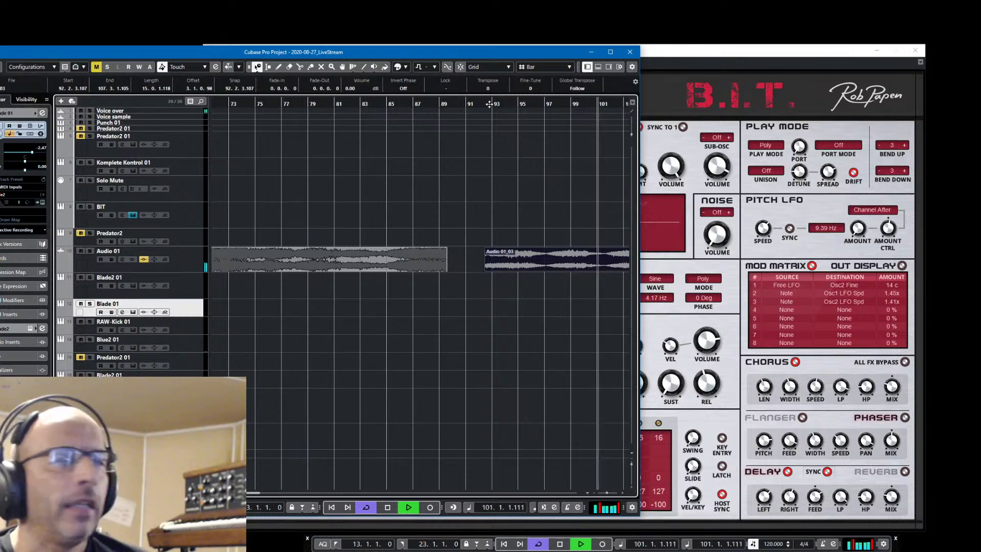
key(space)
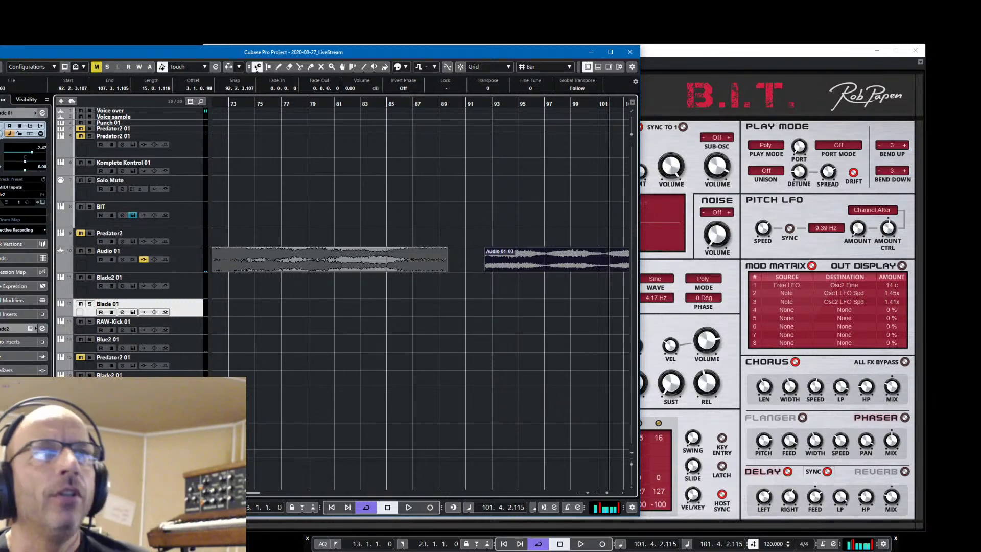
Move the project window aside so the synth is uncovered, lower it beside the synth window, and make it active
drag(513, 51, 59, 7)
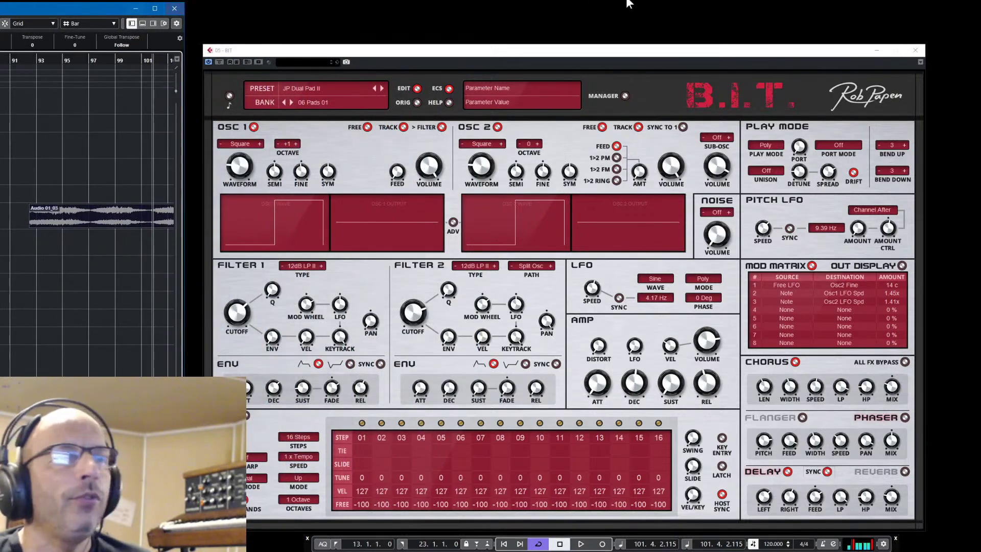
click(640, 53)
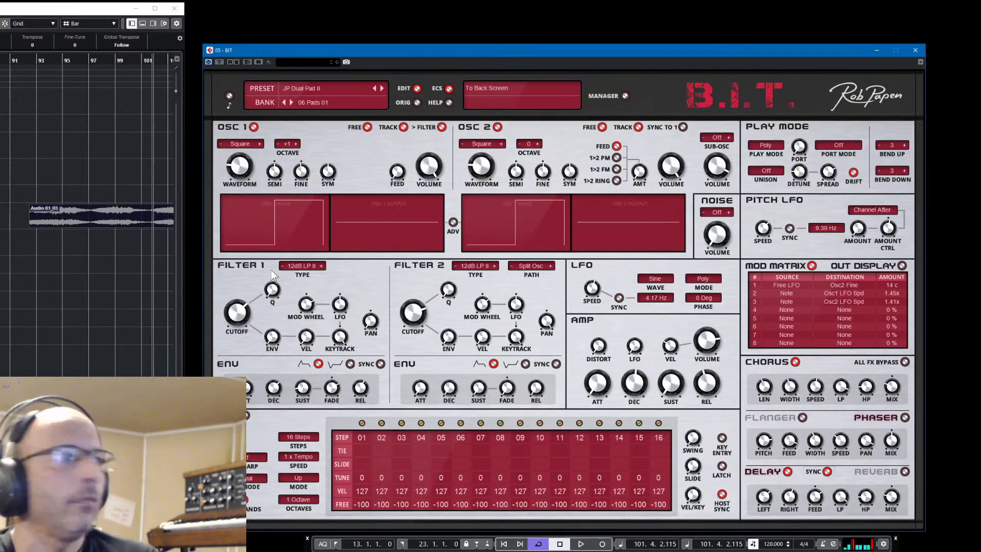
drag(106, 12, 119, 57)
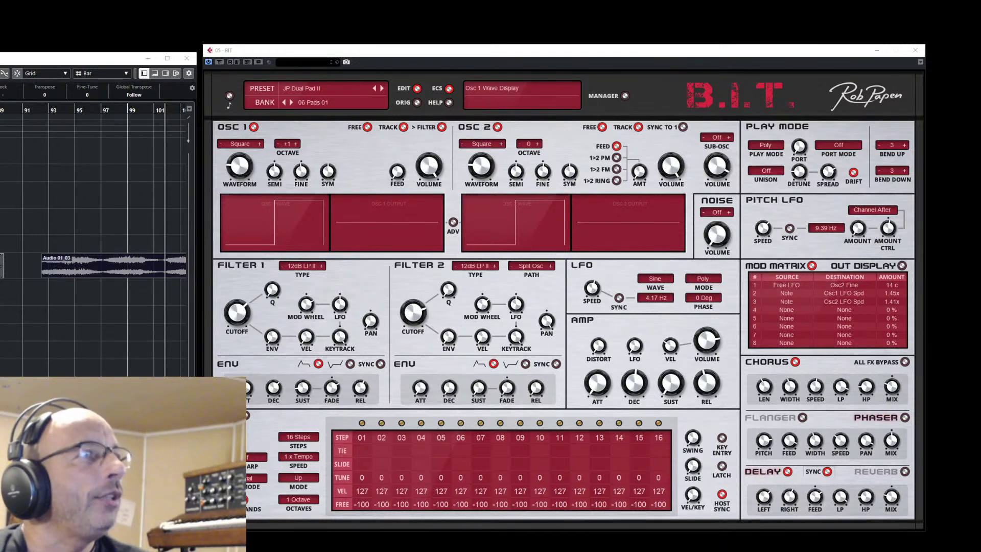
key(alt+Tab)
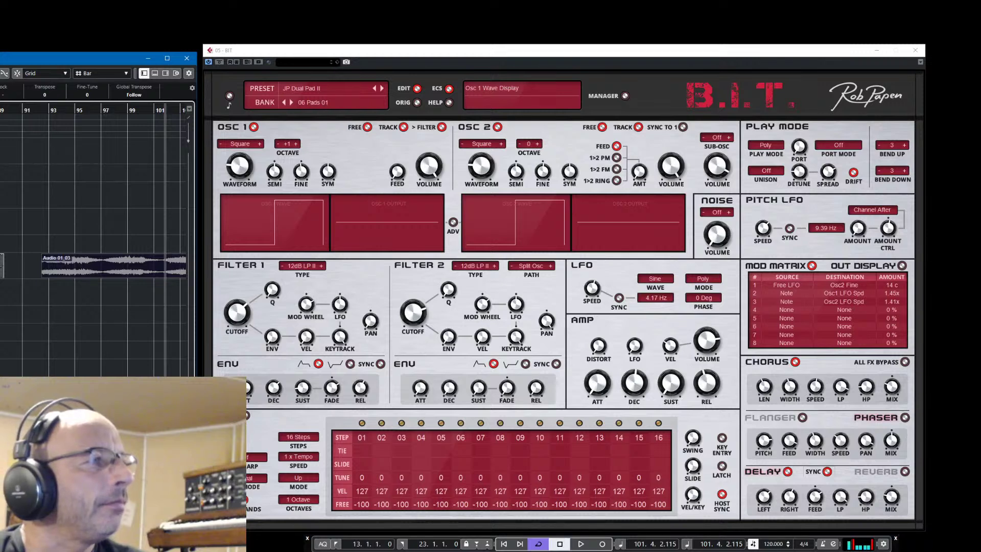
Add an instrument track with Rob Papen's BIT on Stereo Out, and replace the old synth window with the new one
right_click(1, 295)
click(2, 310)
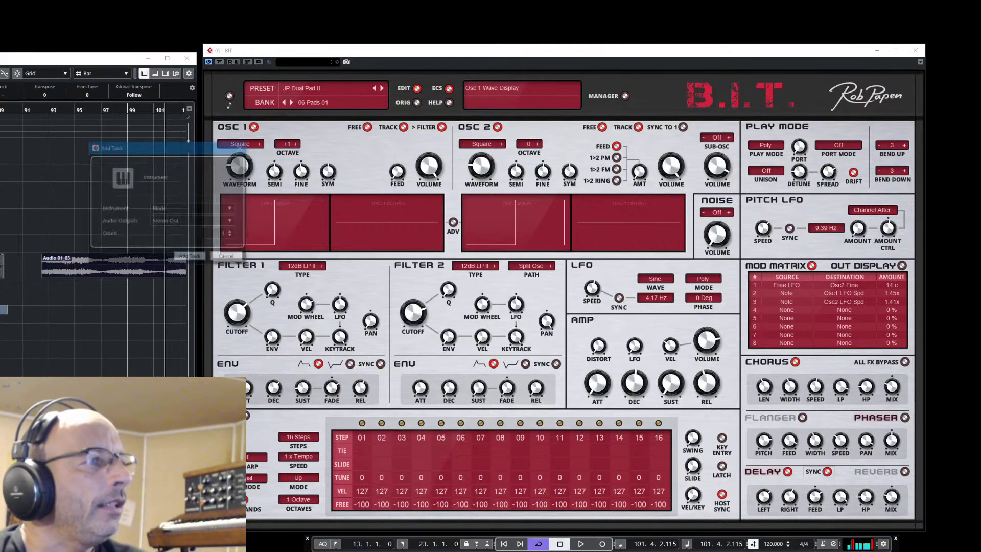
click(188, 209)
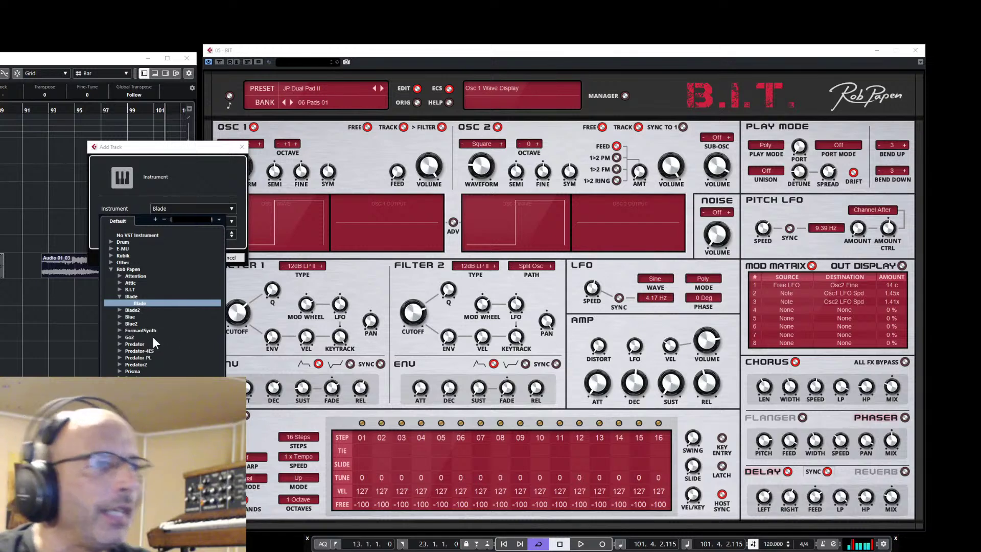
click(120, 289)
click(134, 298)
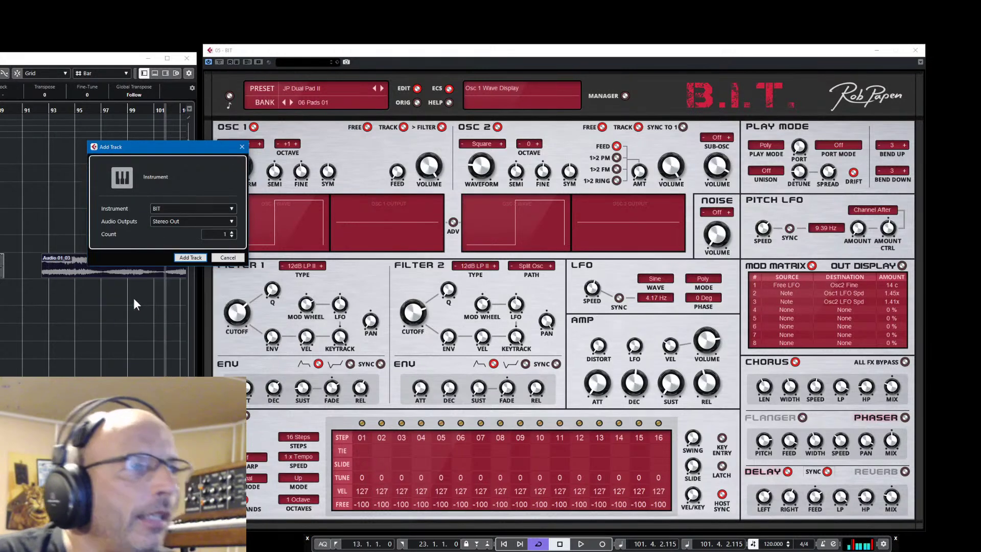
click(193, 257)
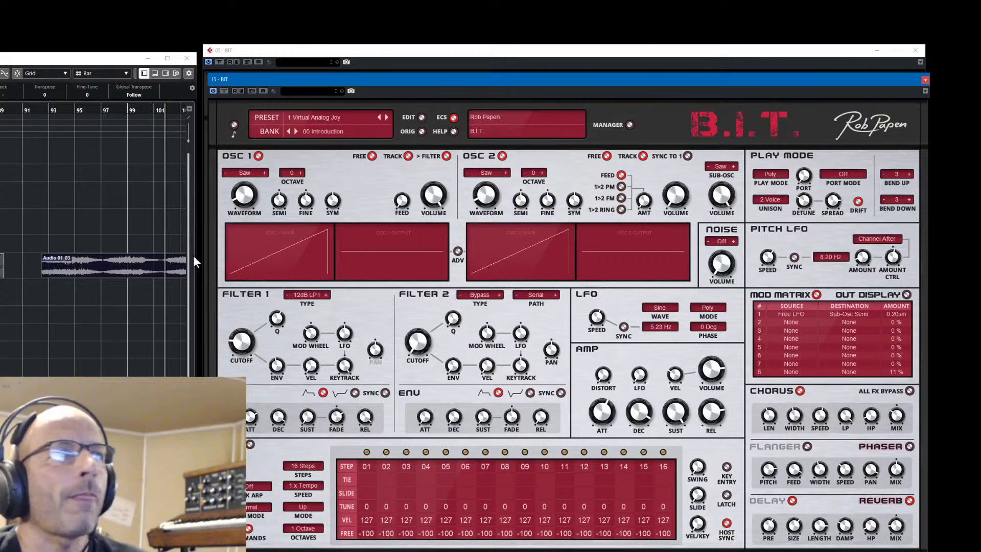
drag(813, 88, 845, 57)
click(916, 50)
Set the Filter 1 type to 12dB BP
click(309, 275)
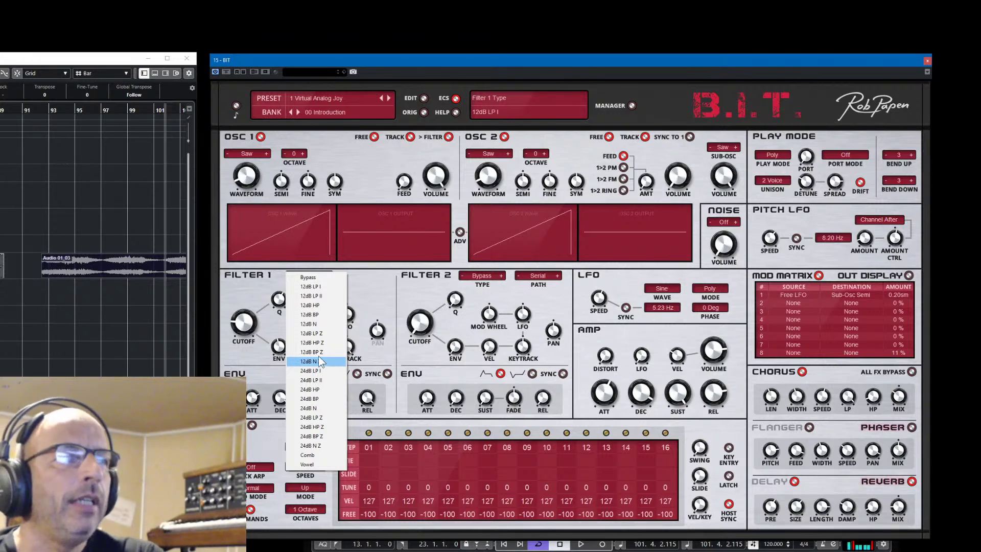
click(309, 316)
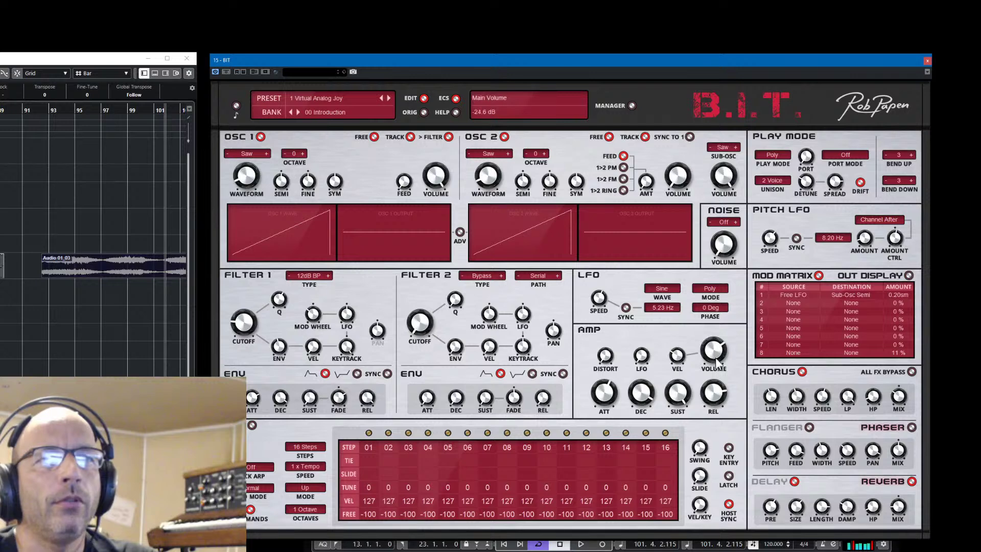
Set the project's left locator to bar 93, then briefly start and stop playback
scroll(717, 361, up, 4)
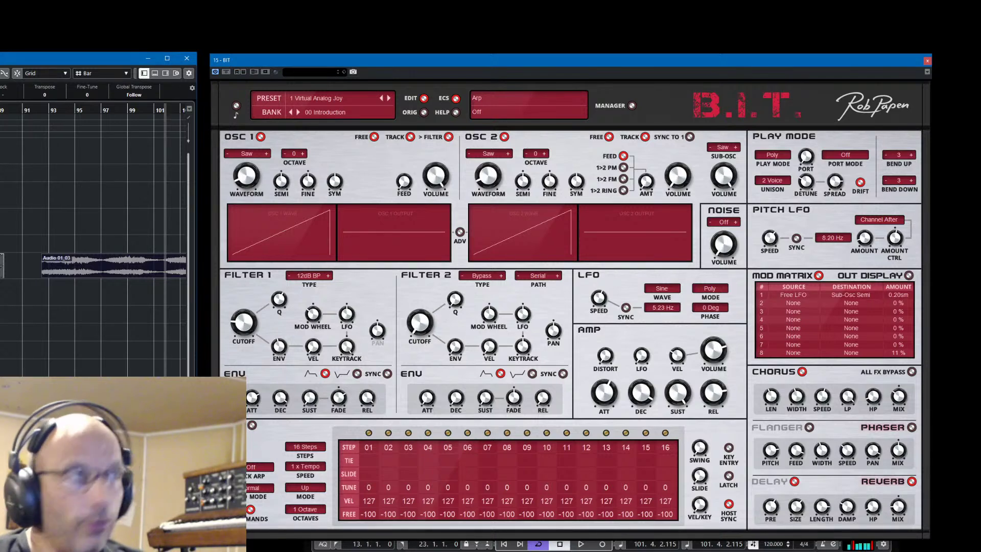
ctrl+click(50, 110)
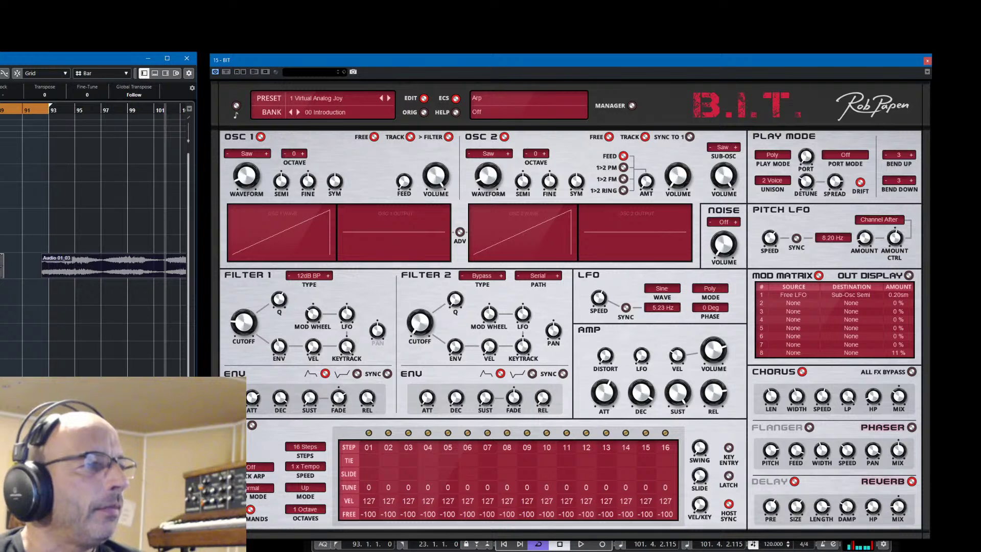
key(space)
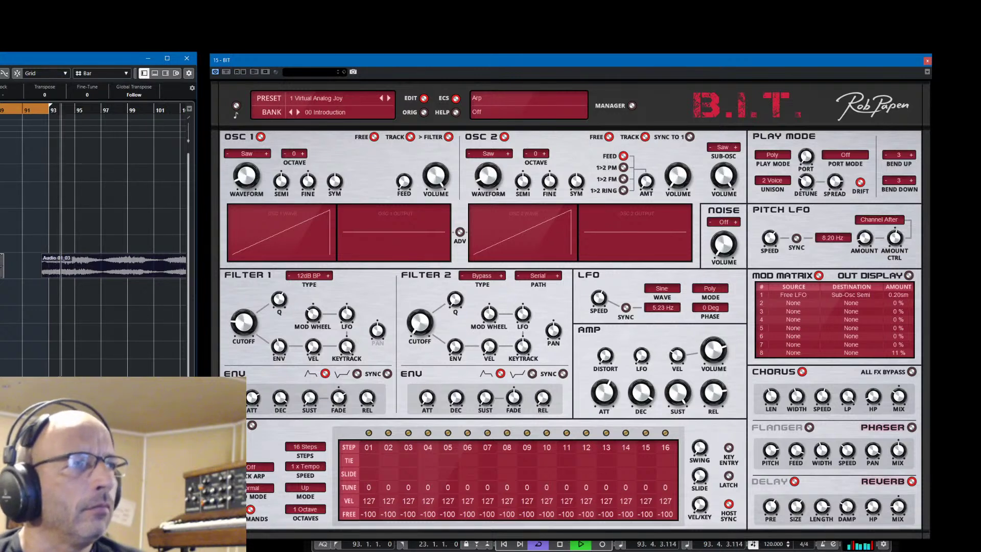
key(space)
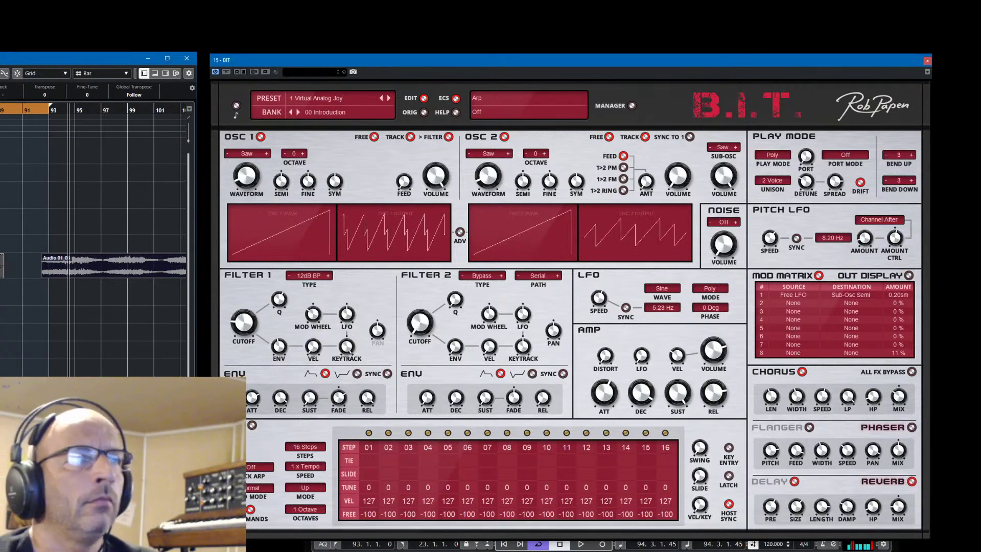
Check the Filter 1 envelope amount on the new synth
mouse_move(403, 331)
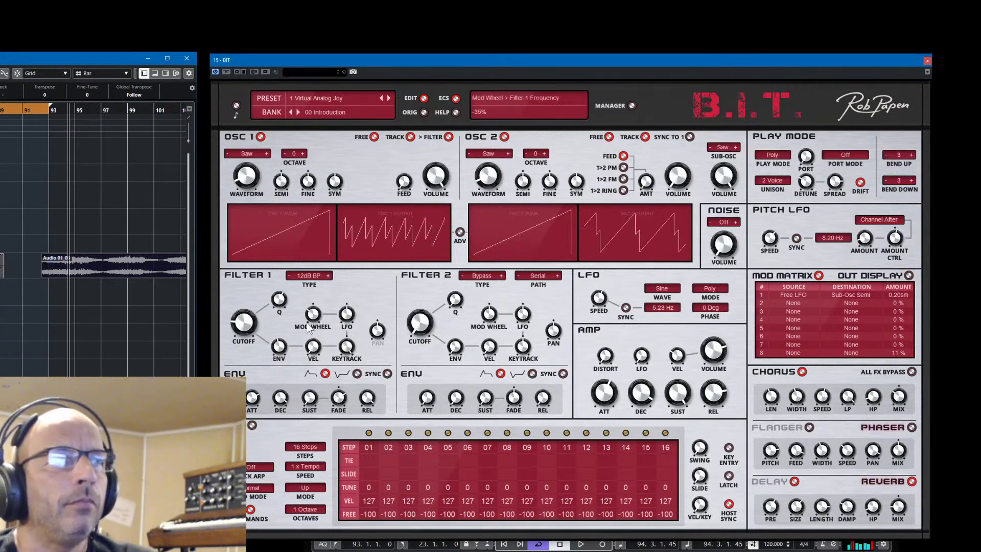
click(280, 348)
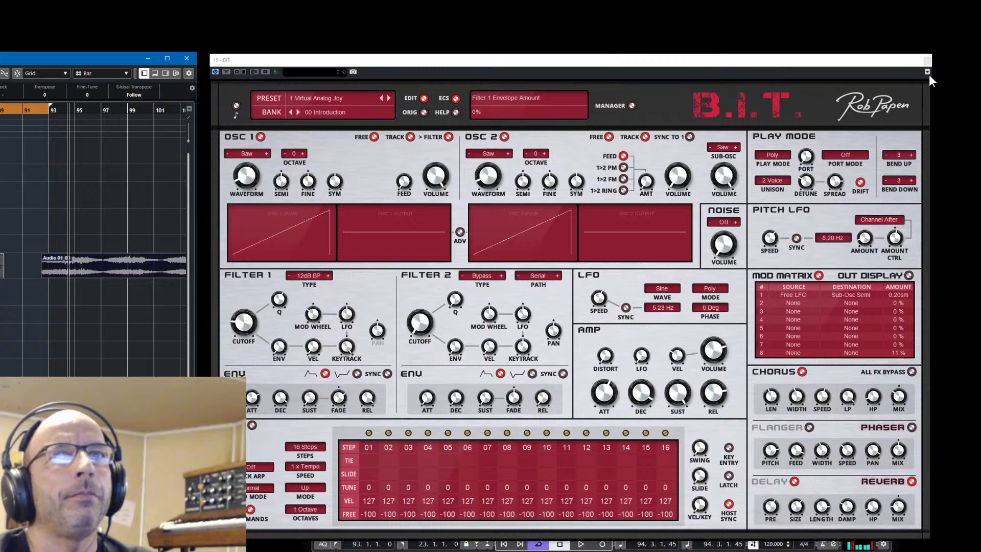
Turn off Always on Top for the BIT window, place it beside a narrowed project window, and minimize the overlapping recording window
click(927, 73)
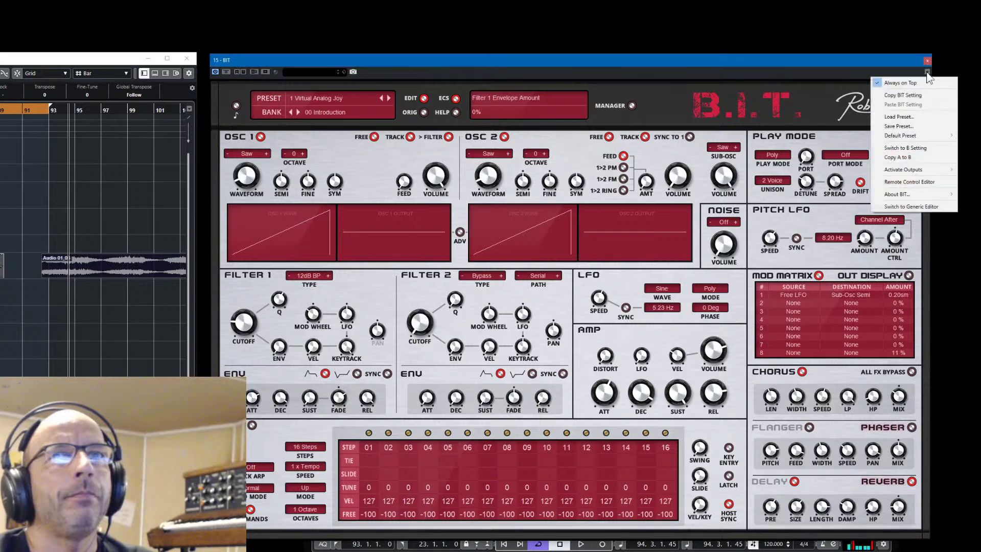
click(900, 83)
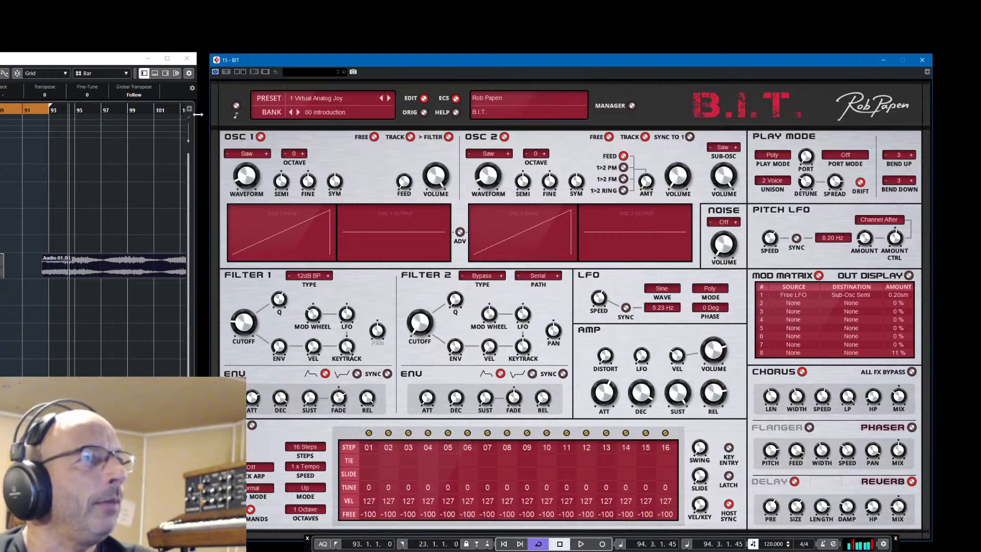
drag(195, 114, 93, 113)
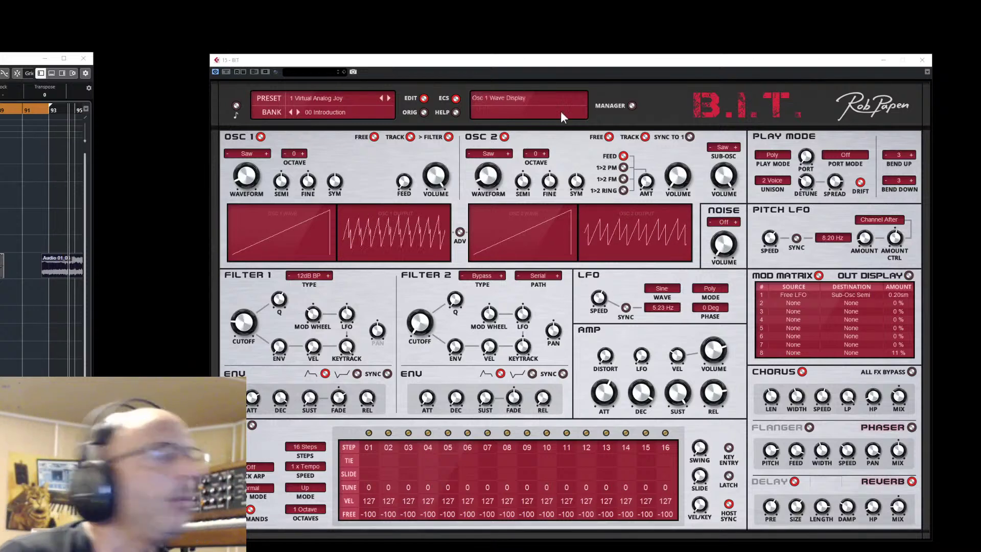
drag(673, 62, 693, 56)
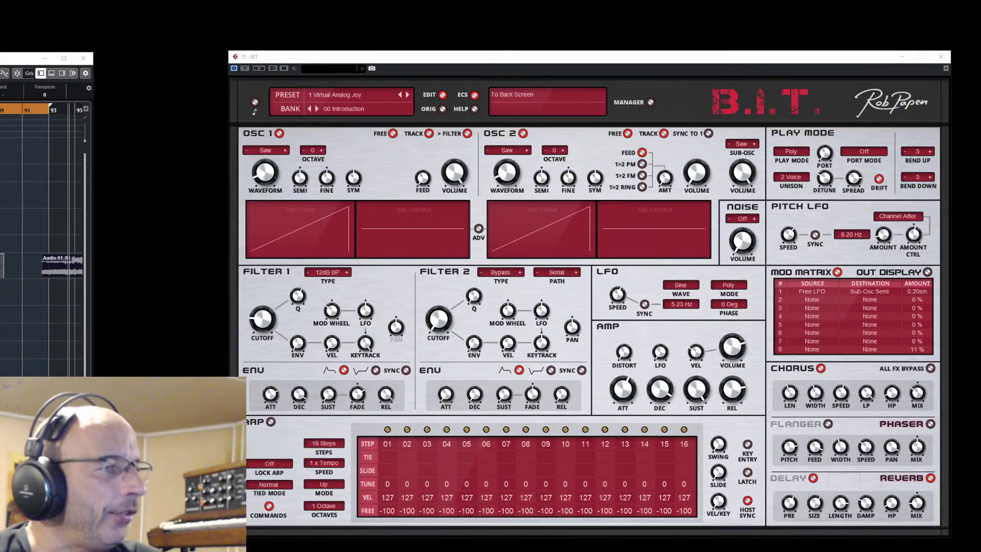
key(alt+Tab)
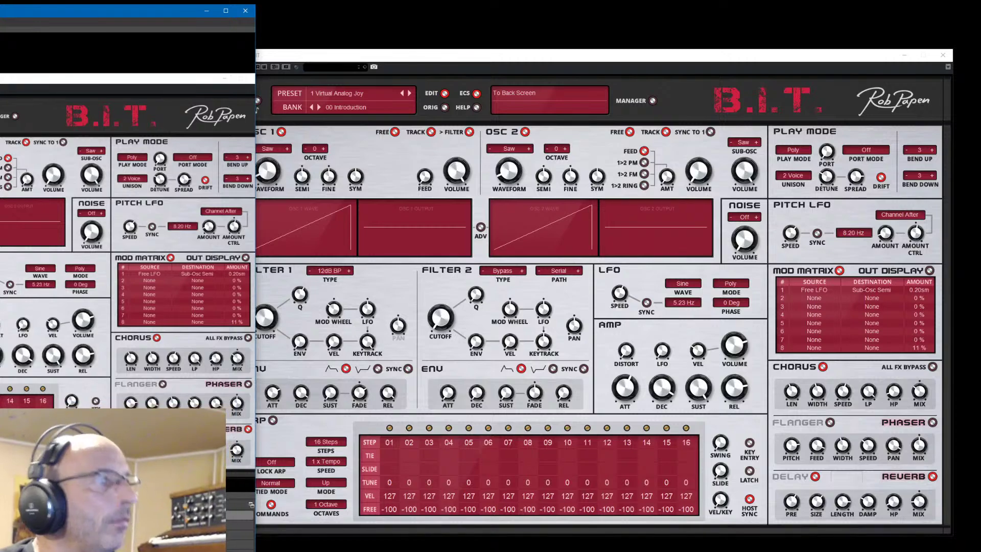
click(206, 9)
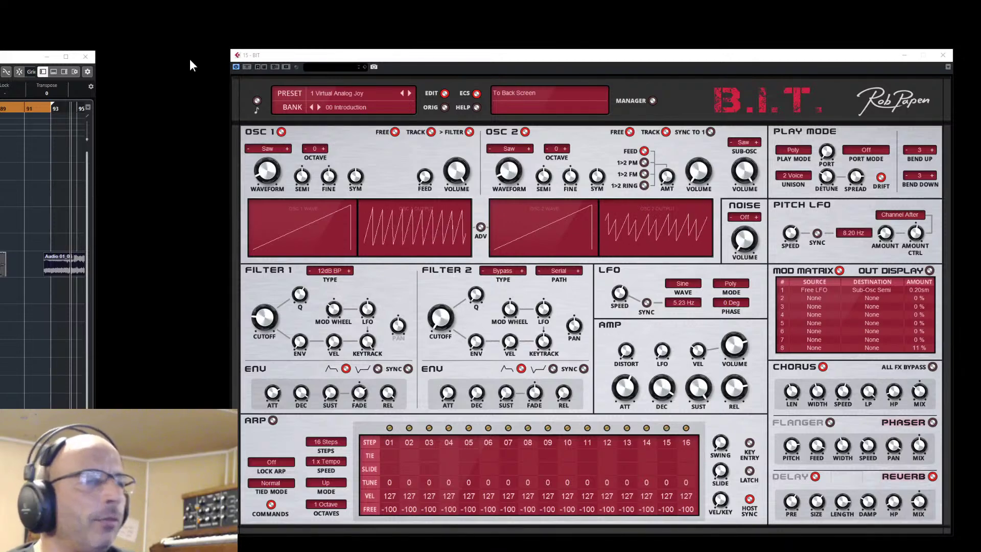
Set the Filter 1 type to 12dB HP and the Filter 2 type to 12dB LP II
mouse_move(351, 307)
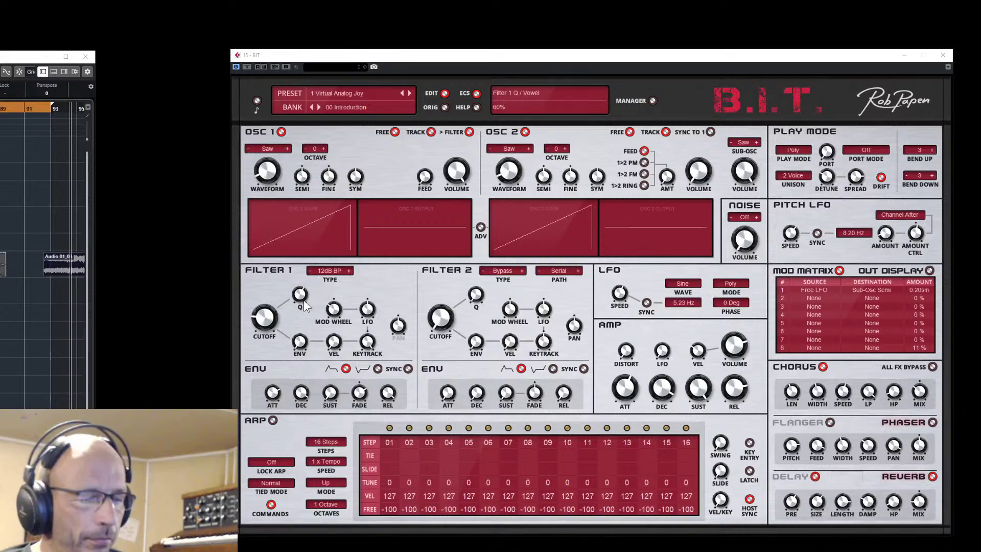
click(332, 275)
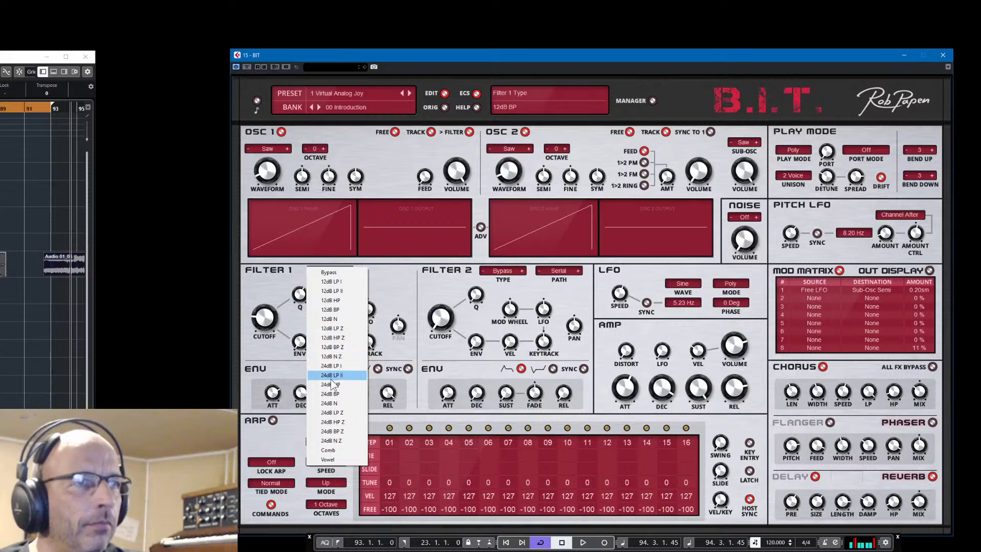
click(331, 299)
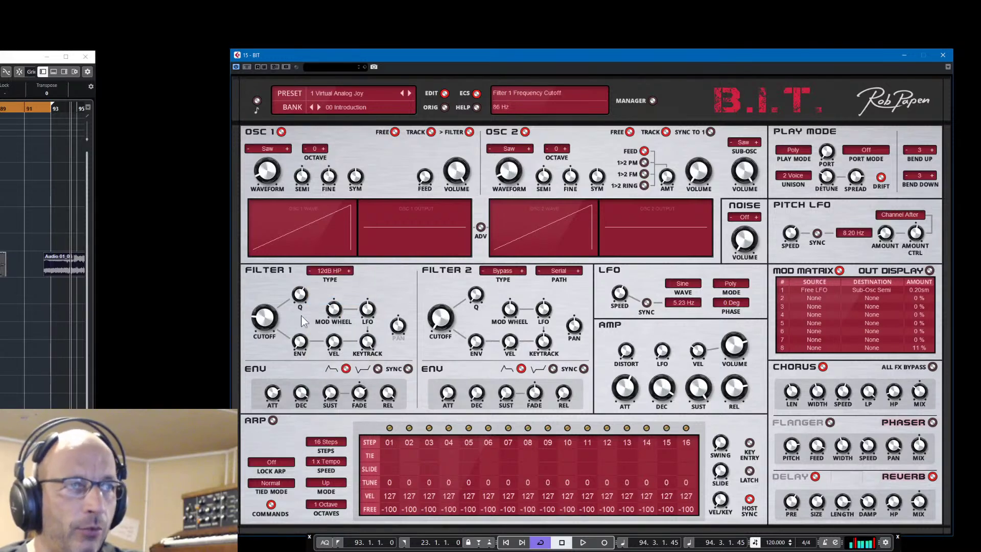
click(504, 276)
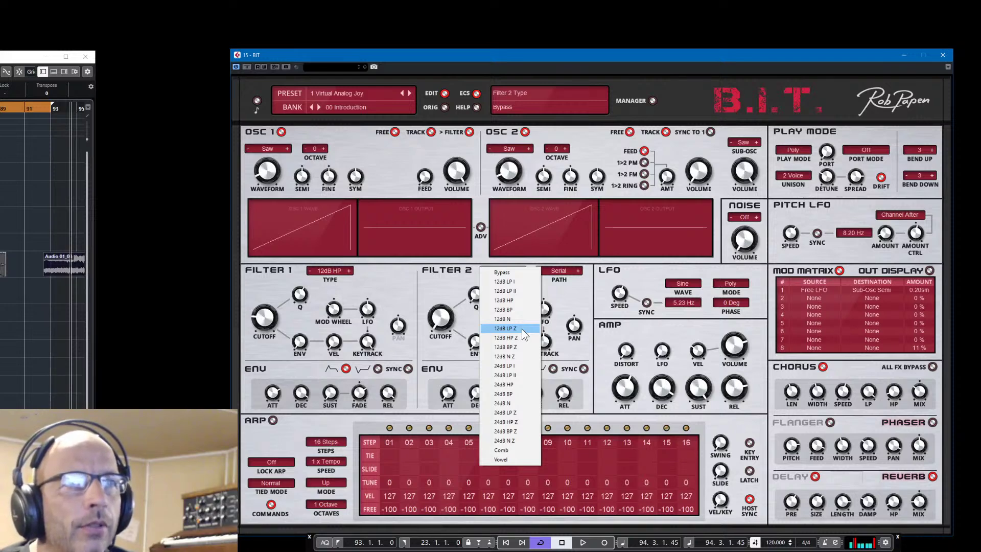
click(497, 291)
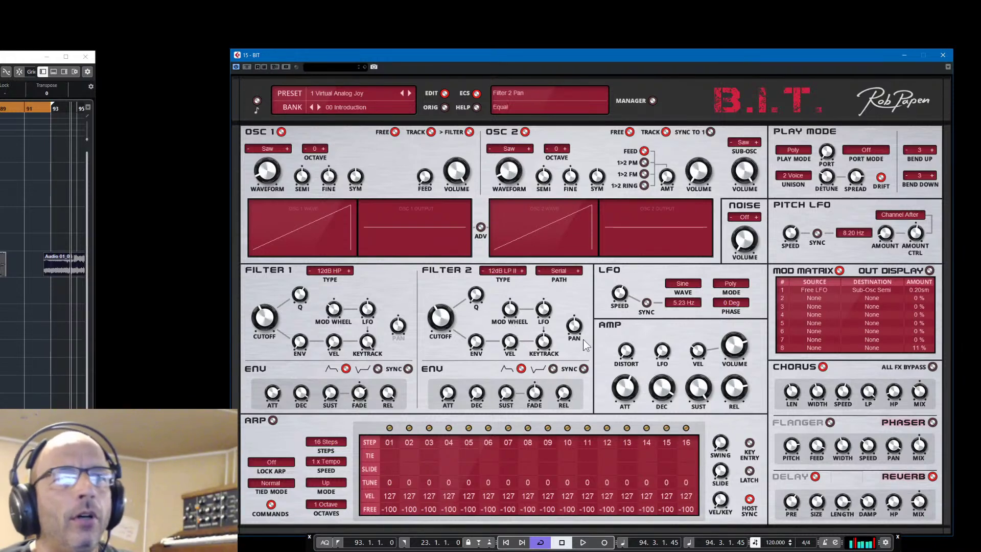
Assign Mod Wheel to Filter 1 Frequency Cutoff in modulation matrix slot 2
click(816, 297)
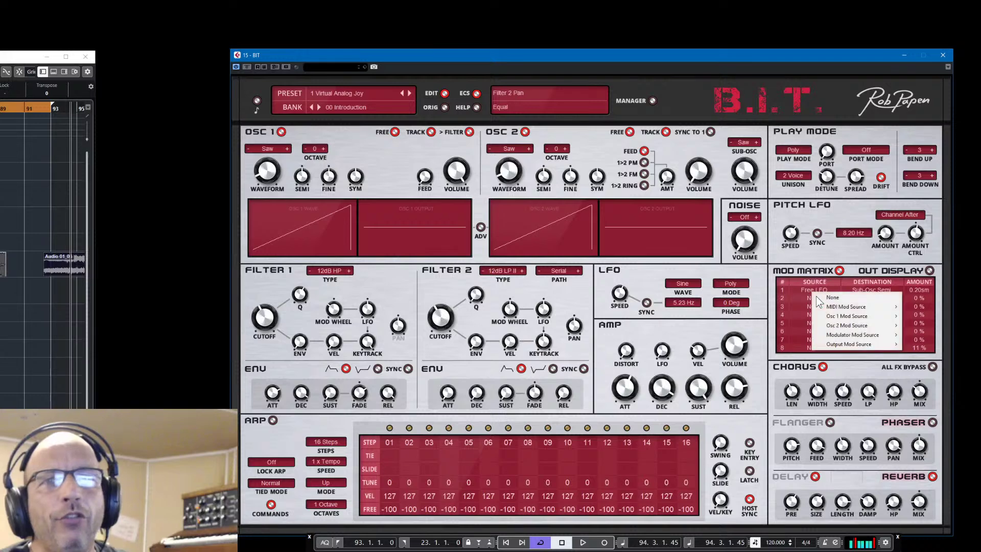
mouse_move(863, 306)
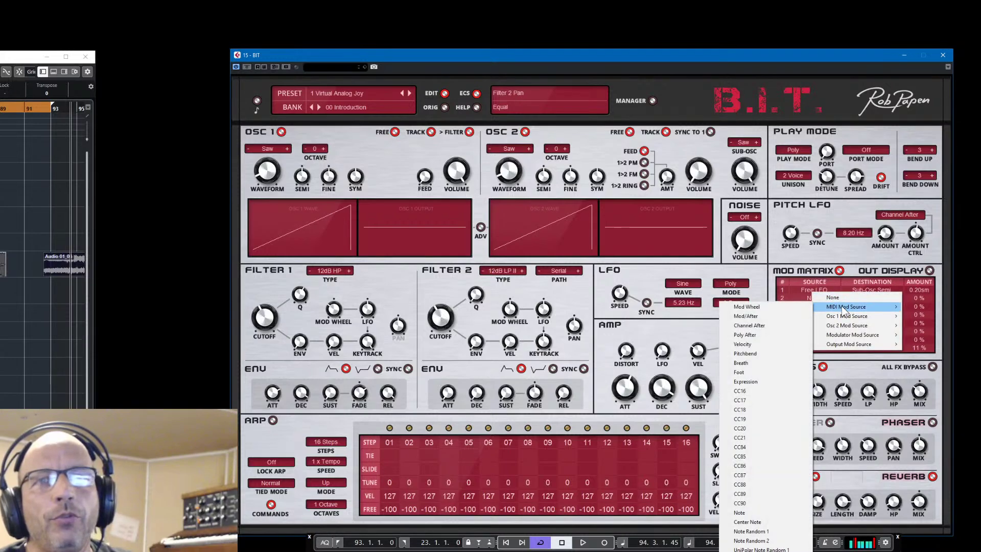
click(777, 308)
click(875, 298)
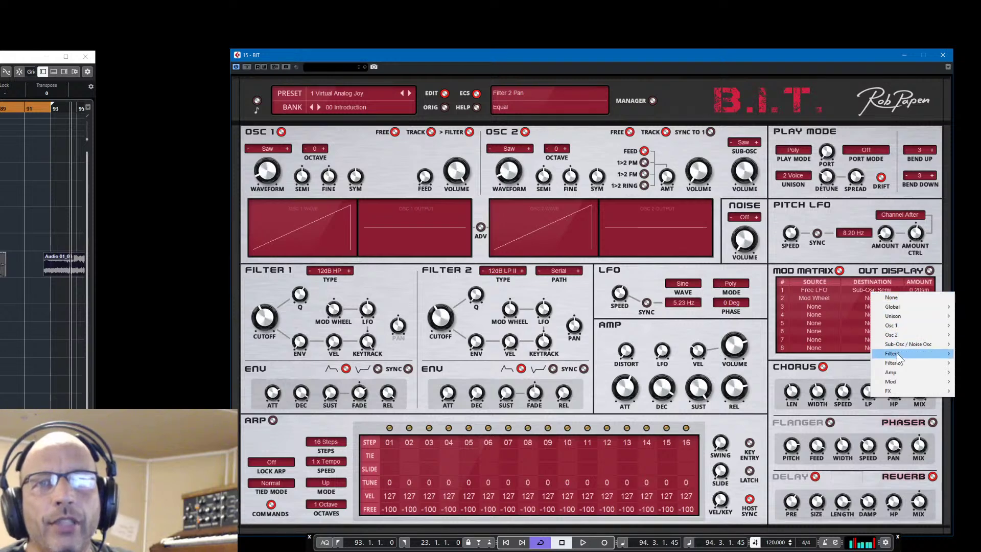
mouse_move(897, 354)
click(831, 354)
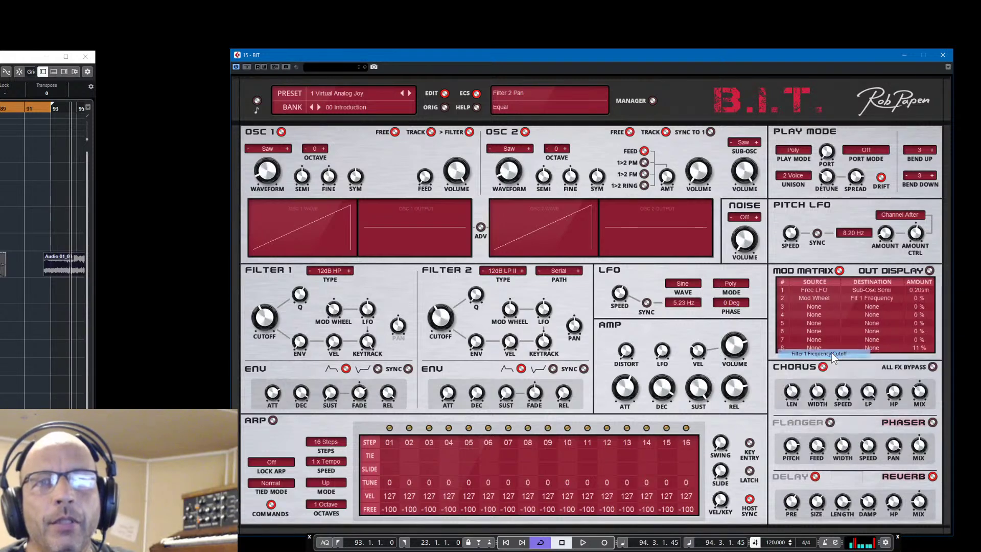
Assign Mod Wheel to Filter 2 Frequency Cutoff in modulation matrix slot 3
click(819, 306)
mouse_move(847, 317)
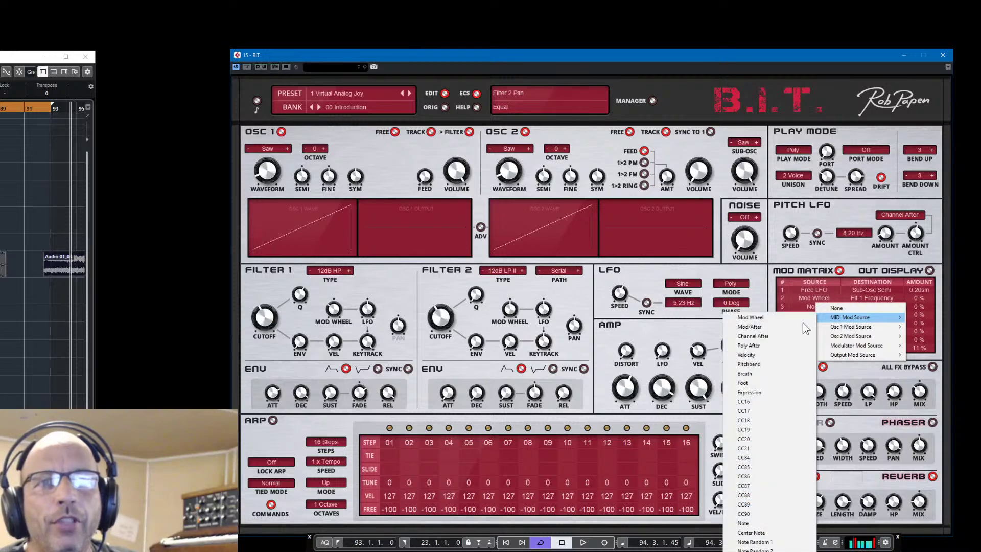
click(774, 318)
click(859, 308)
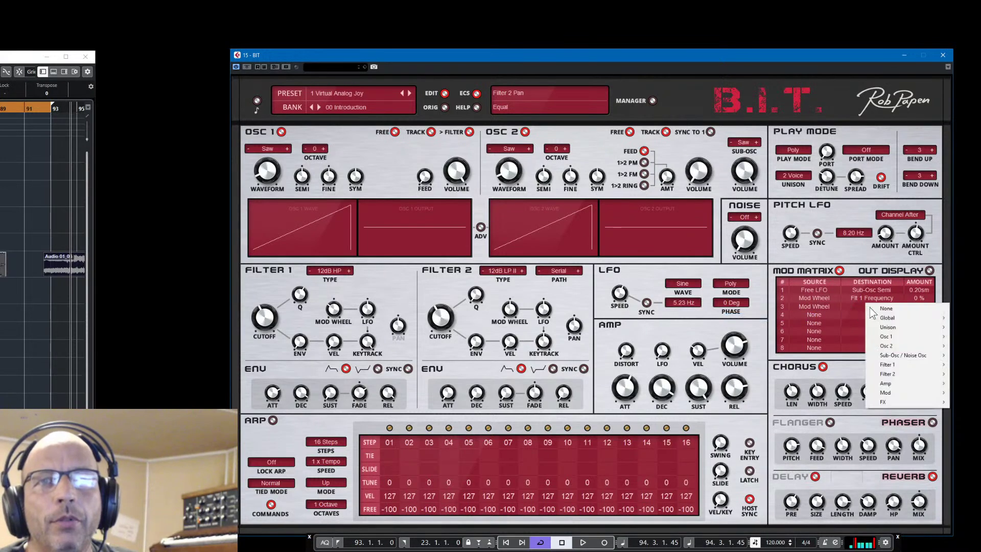
mouse_move(884, 375)
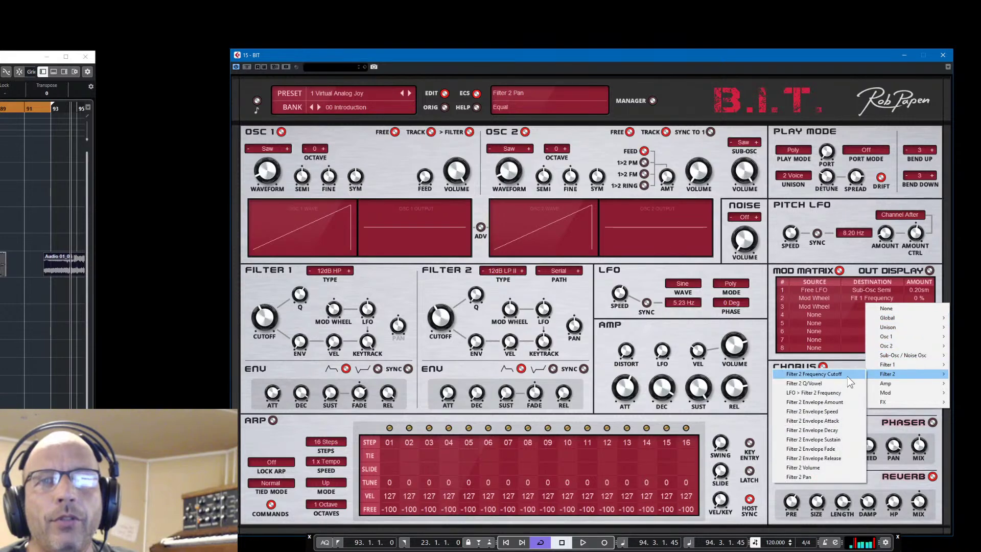
click(831, 373)
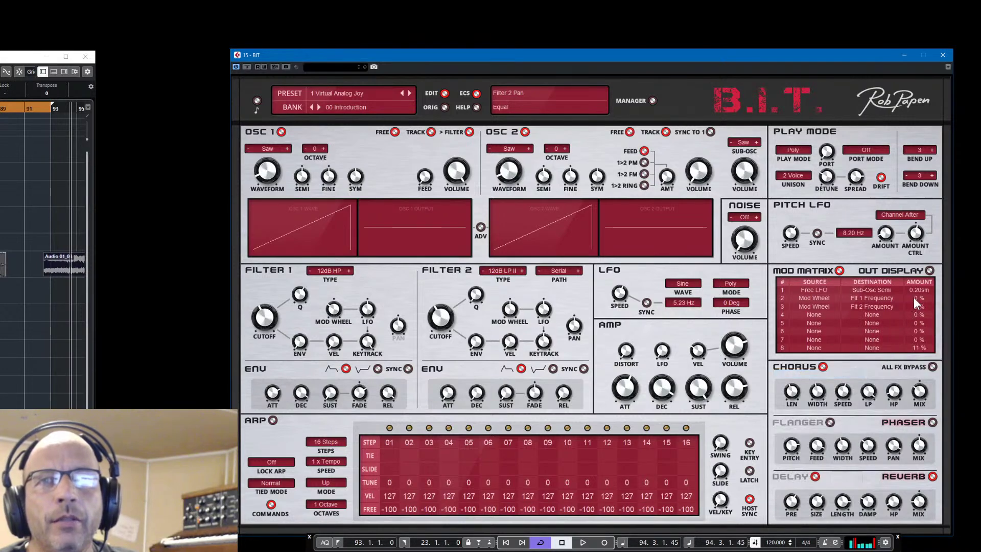
Set both Mod Wheel modulation amounts to 100% and the Filter 1 cutoff to 65 Hz
drag(913, 297, 927, 228)
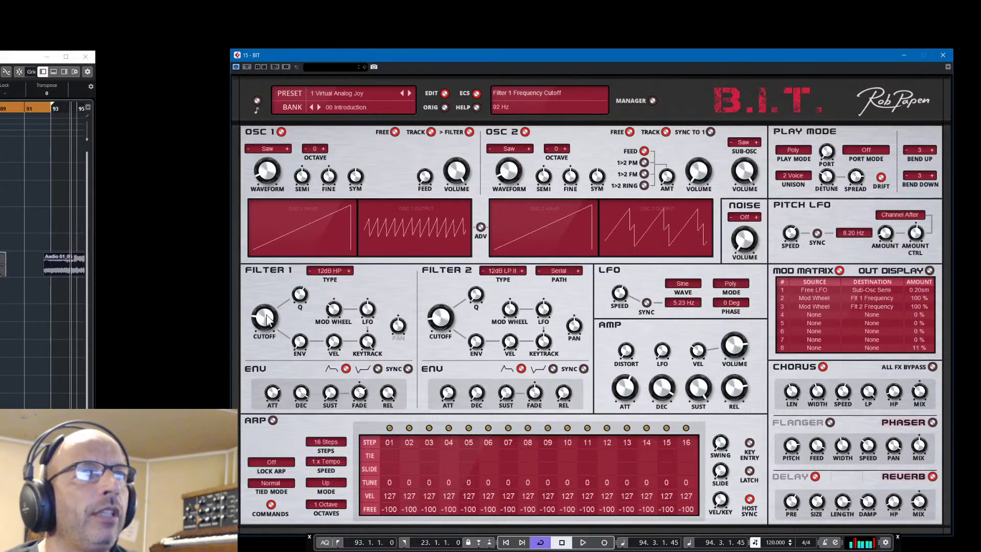
scroll(269, 320, up, 2)
scroll(270, 320, down, 2)
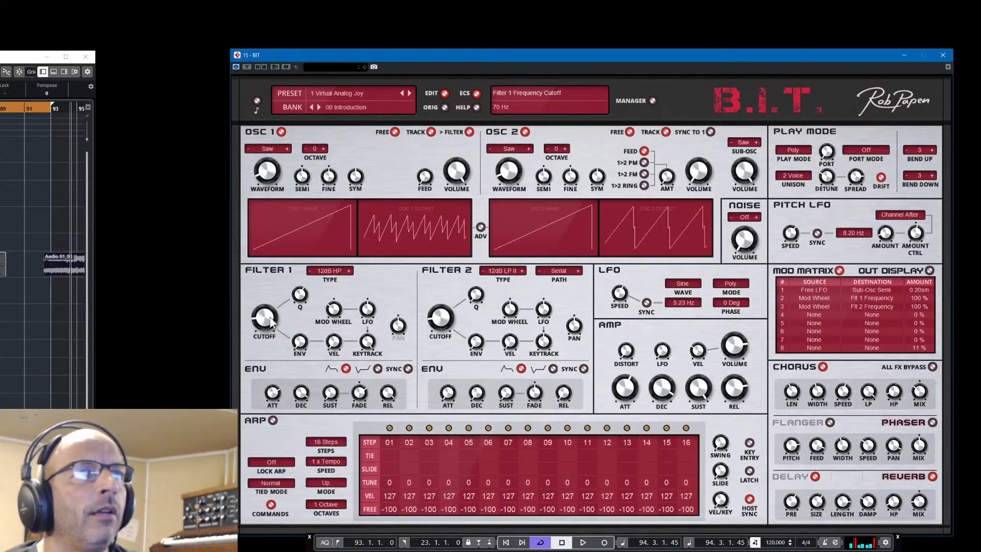
scroll(271, 318, up, 1)
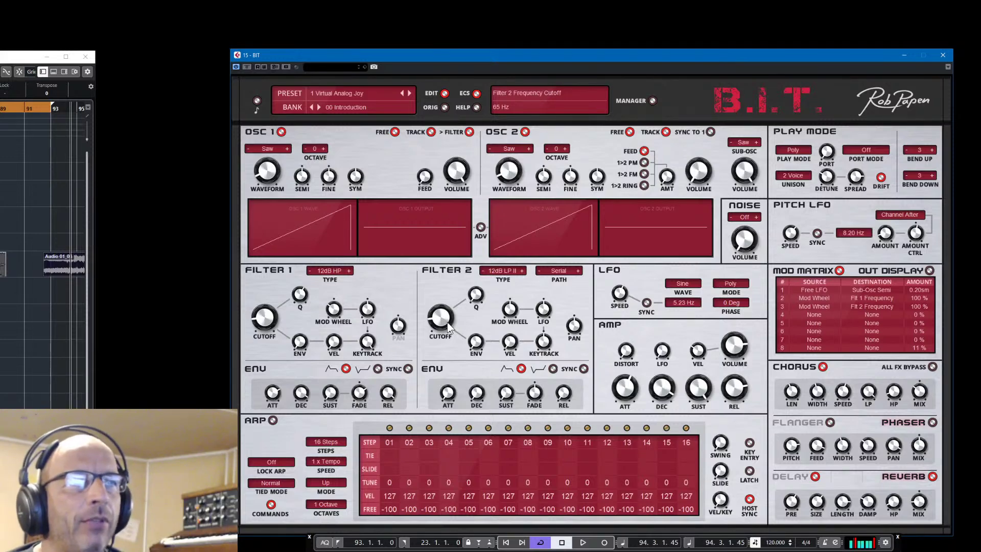
Set Filter 2 to Bypass and the Filter 1 type to 12dB BP
click(500, 271)
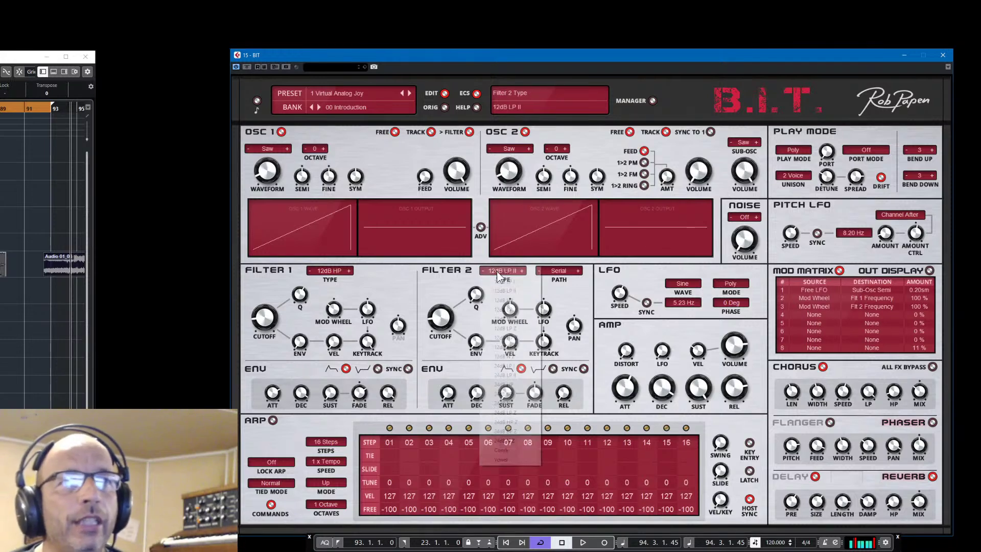
click(500, 272)
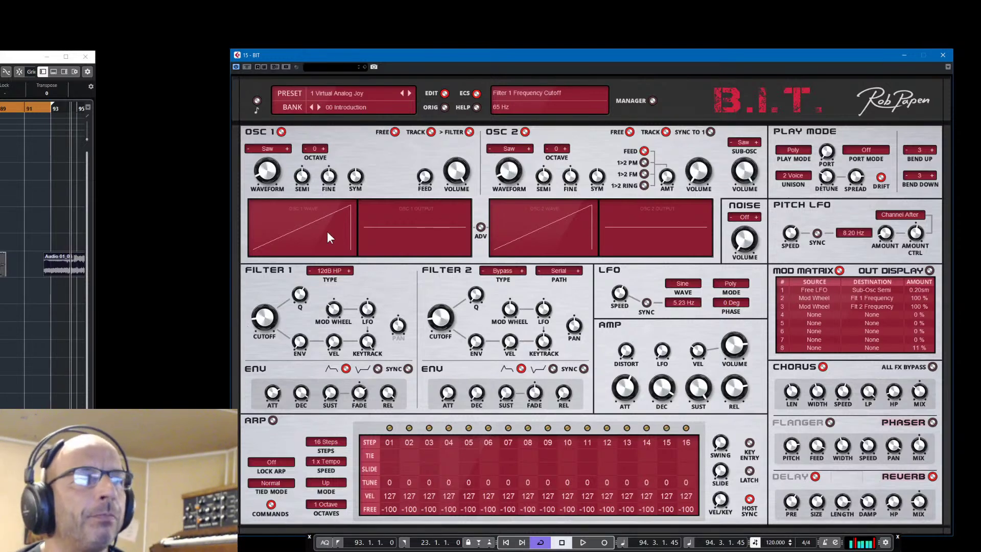
click(327, 270)
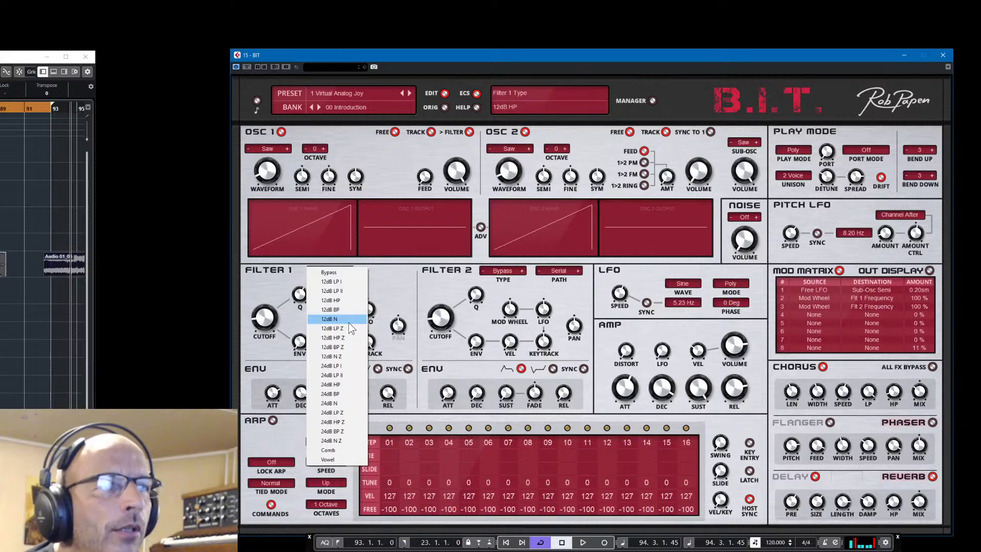
click(344, 309)
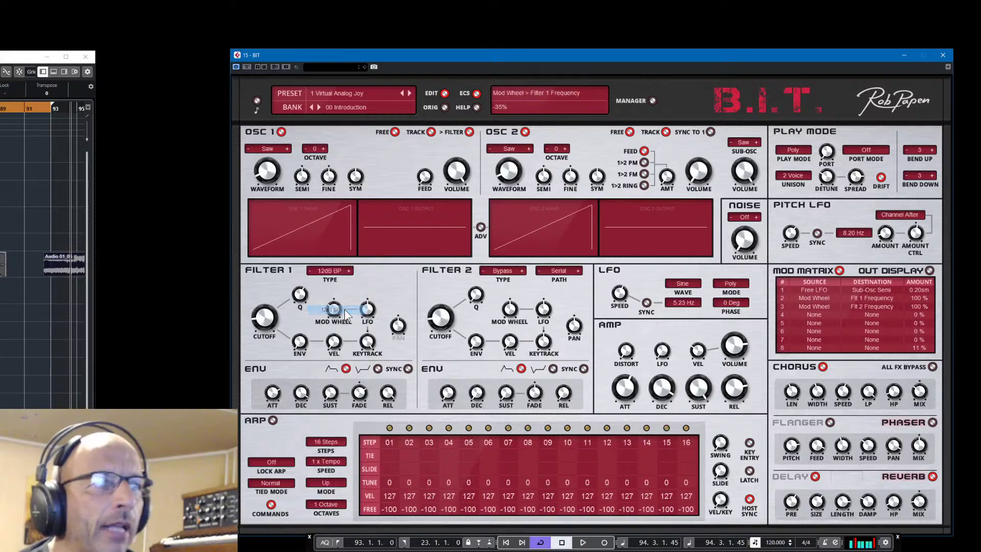
Play the recorded audio from the current project position, then stop playback
mouse_move(475, 295)
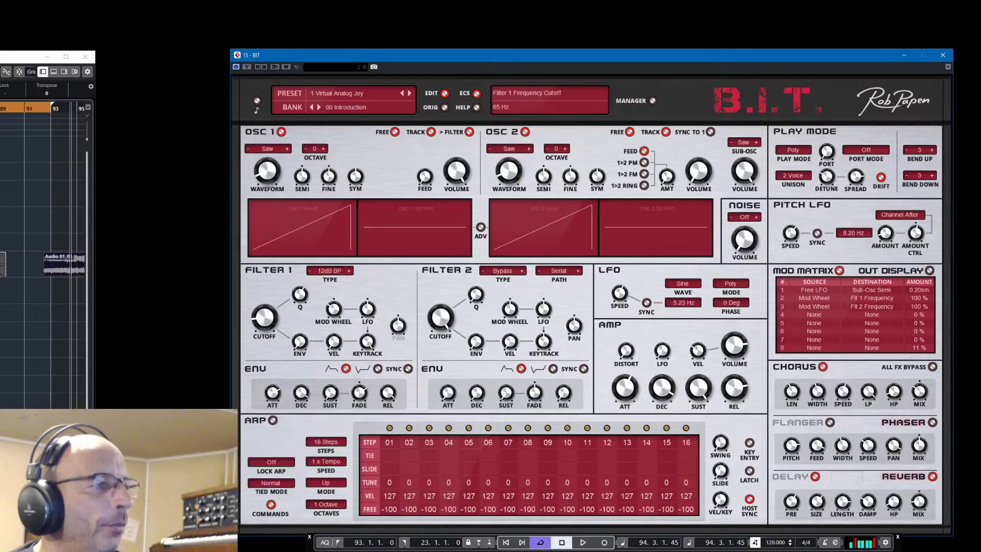
key(space)
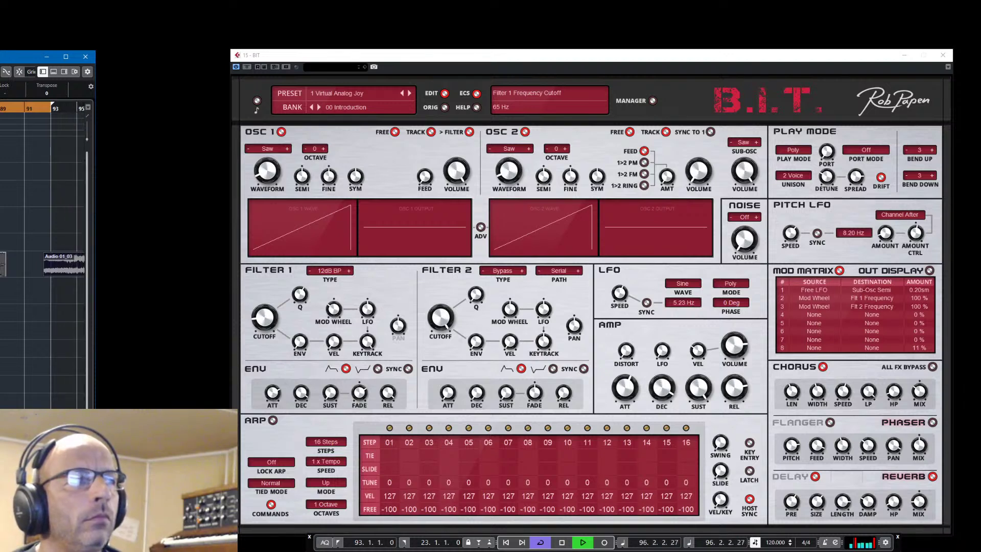
key(space)
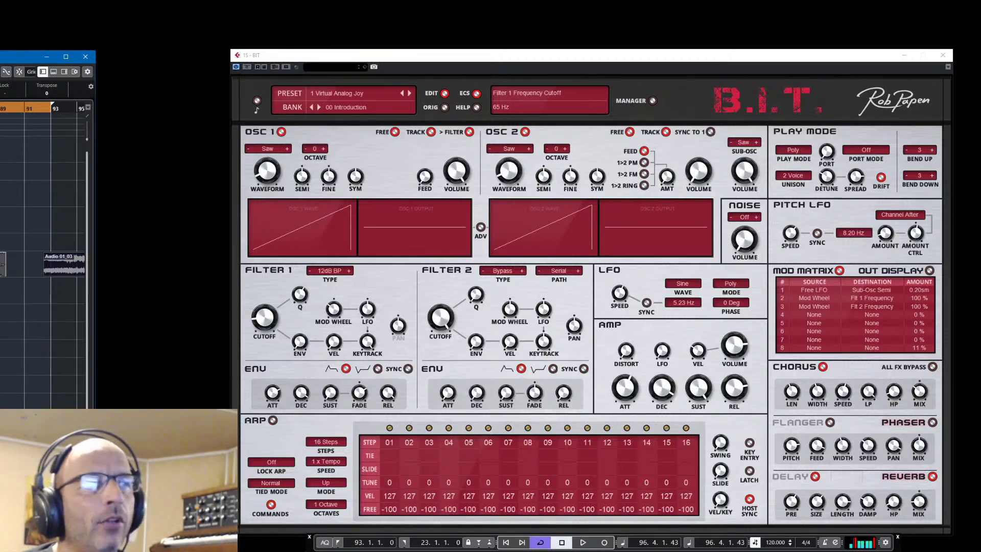
Set the Filter 1 envelope amount to 75% and adjust its envelope attack
click(305, 323)
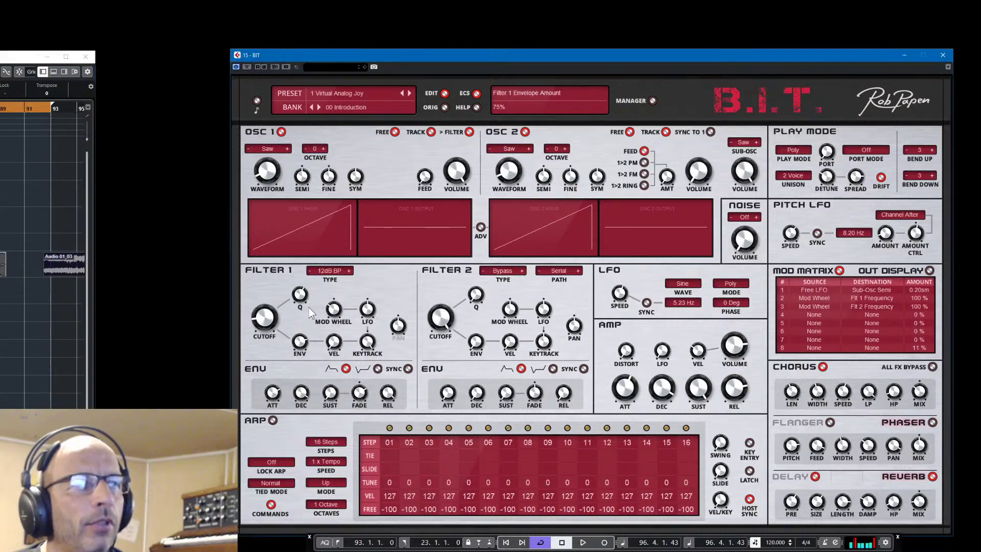
mouse_move(270, 405)
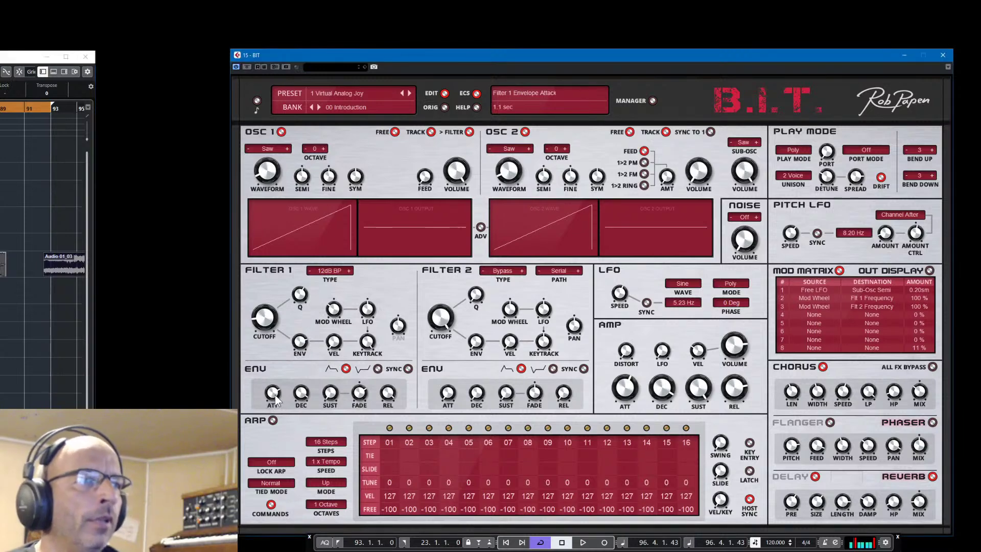
drag(277, 393, 268, 478)
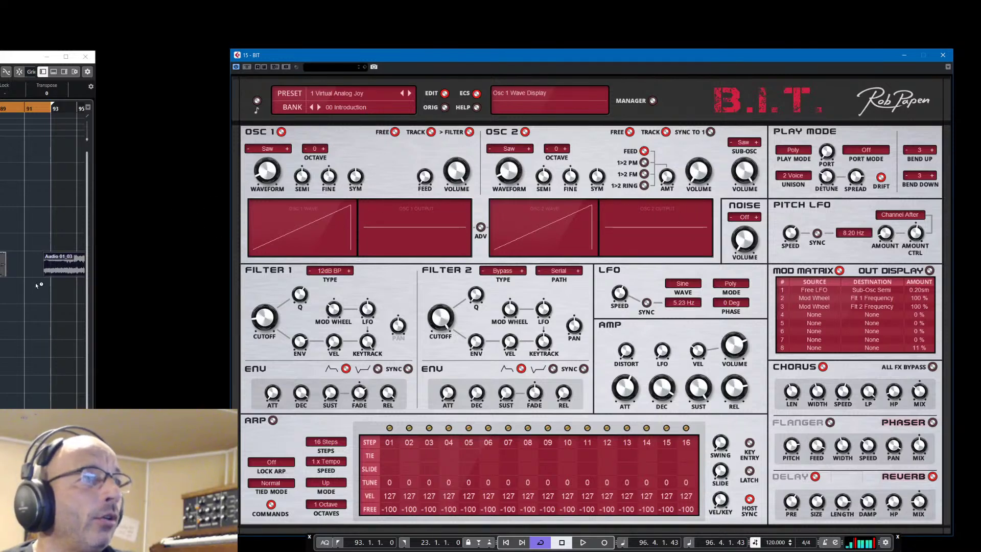
Move the playhead back into bar 93, audition the audio clip from there, and stop playback
click(57, 109)
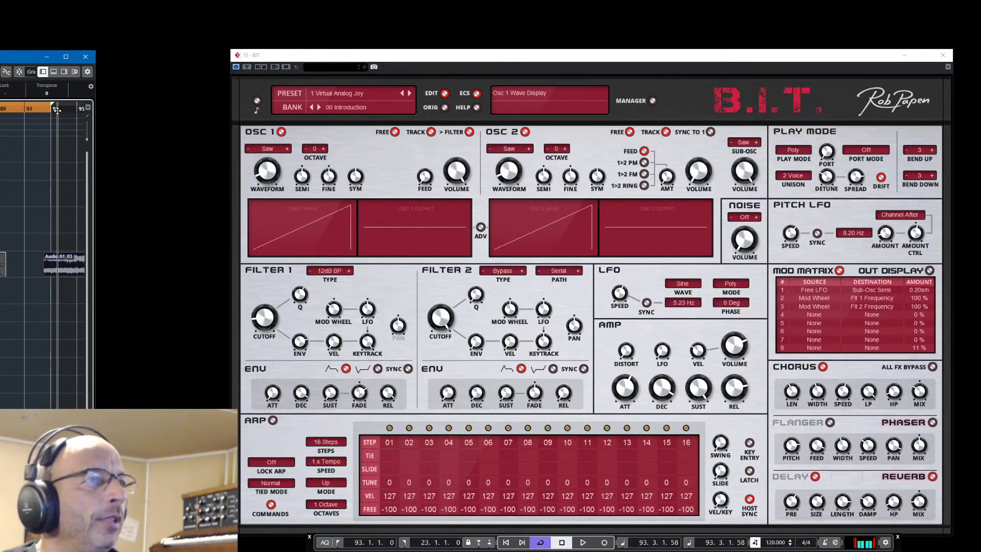
key(space)
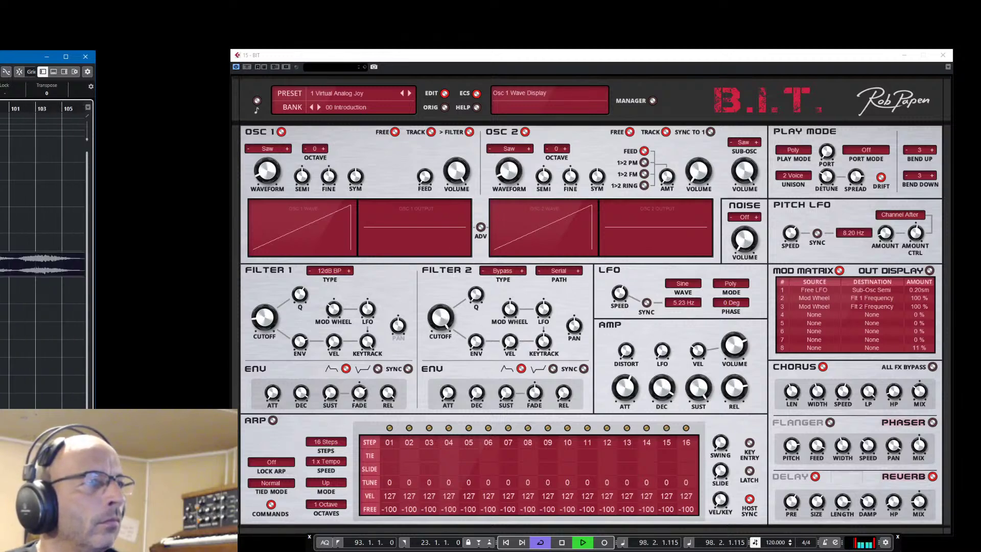
key(space)
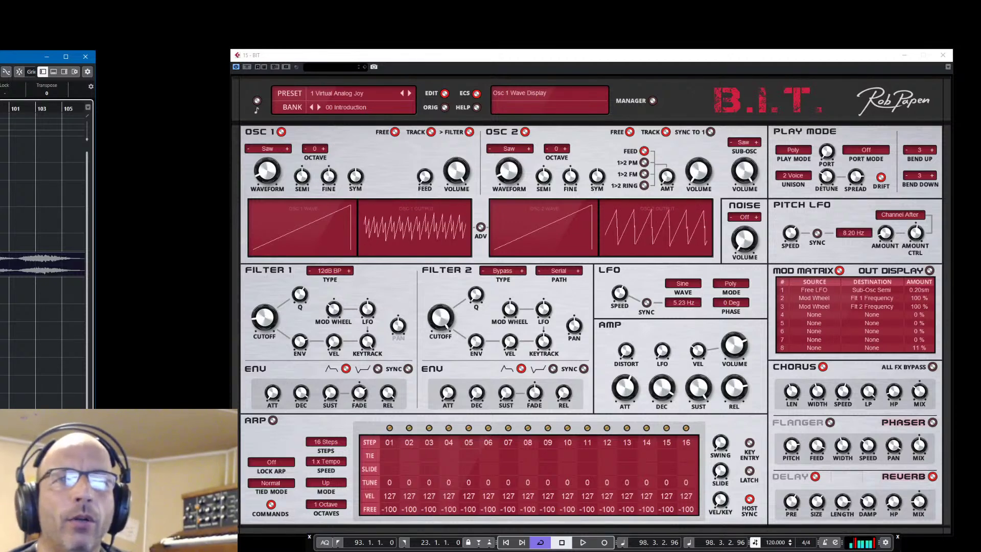
Adjust the chorus mix and the chorus speed of the synth patch
mouse_move(809, 433)
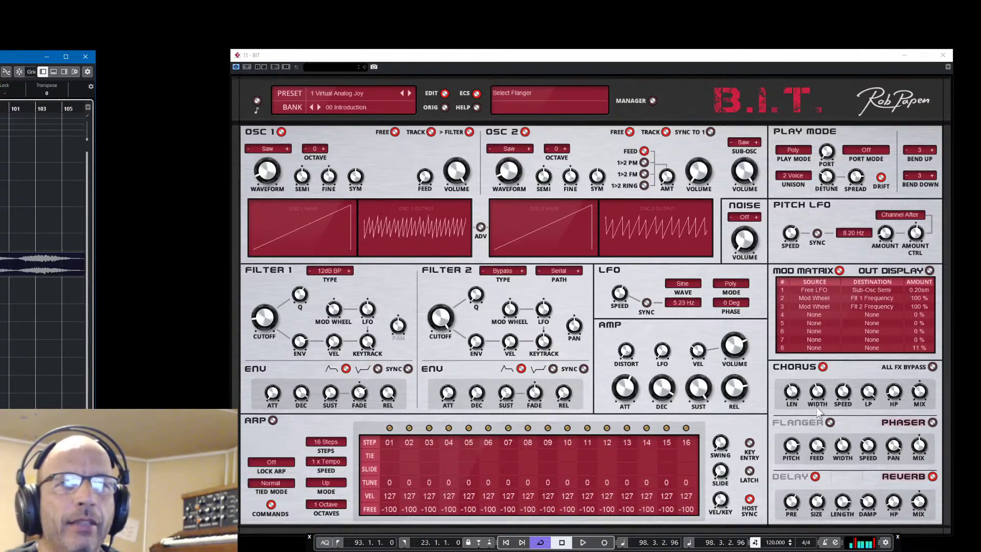
mouse_move(514, 334)
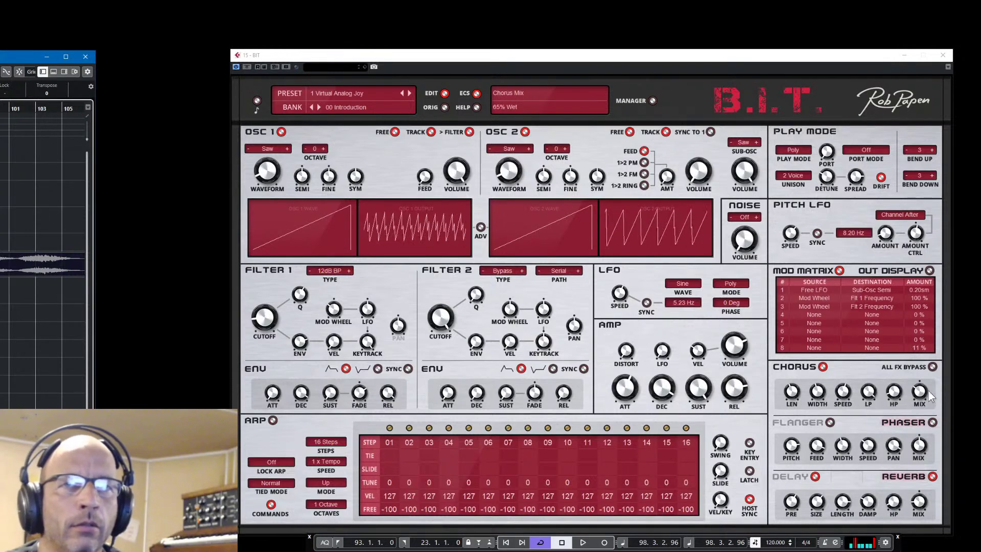
drag(928, 396, 927, 384)
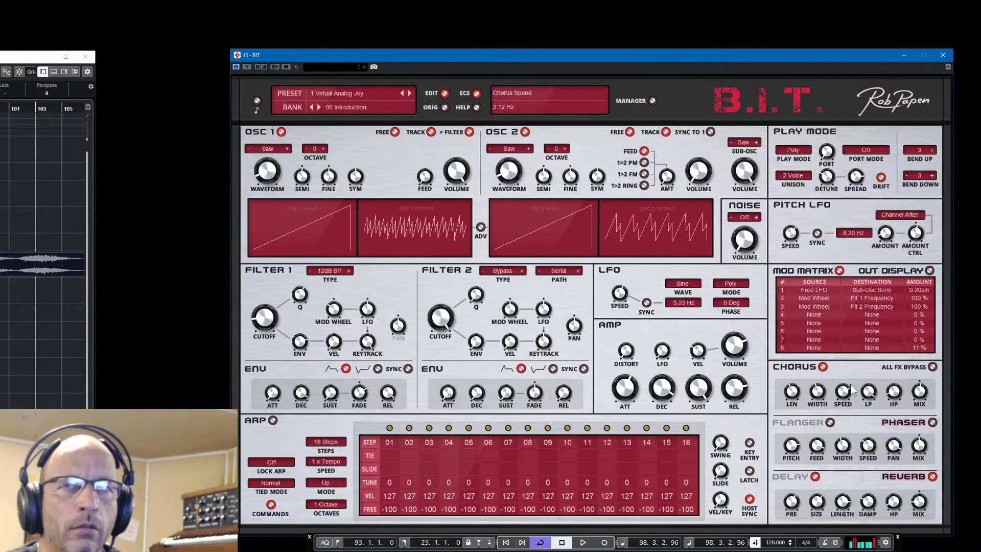
drag(852, 388, 851, 391)
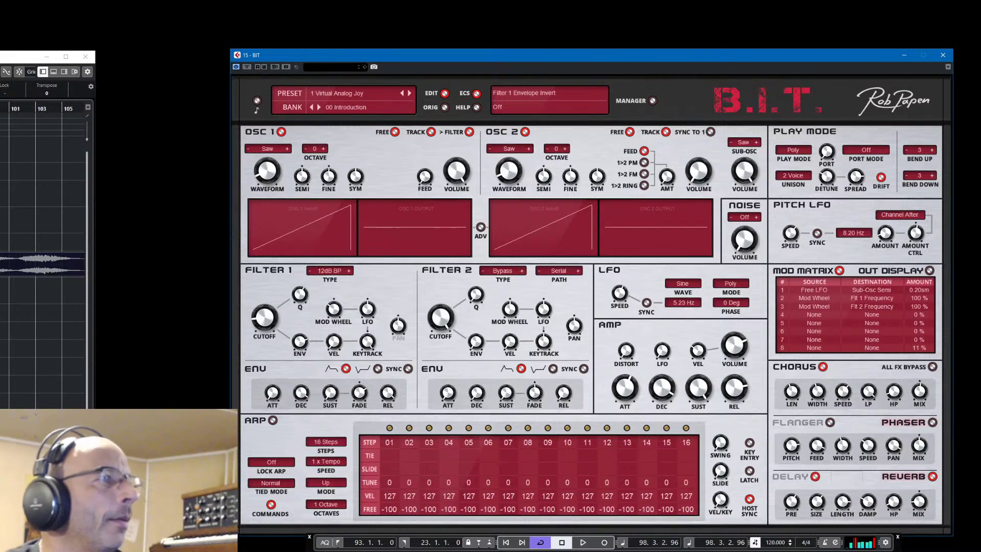
Play the recorded audio clip up to bar 99 for comparison, then stop playback
click(1, 108)
key(space)
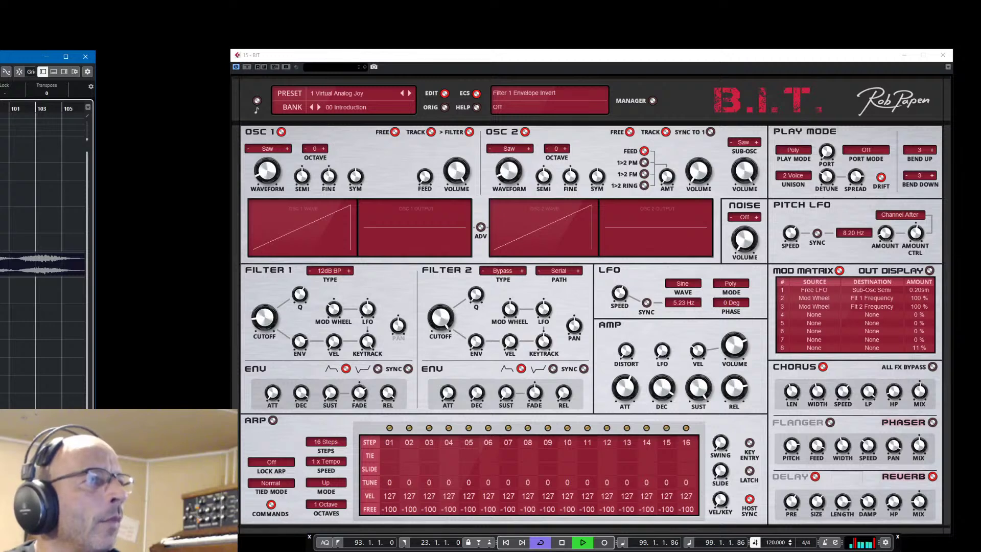
key(space)
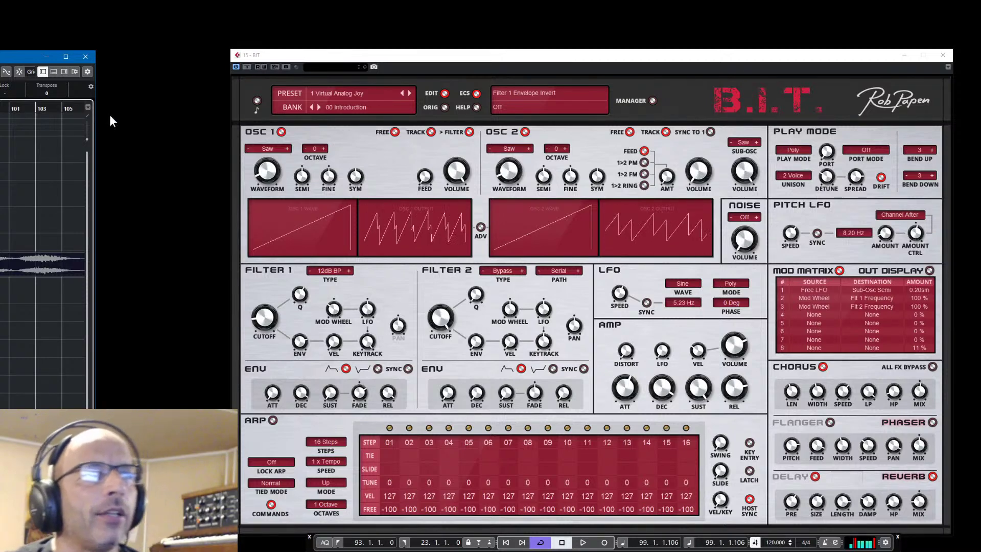
Readjust the fine tuning of Osc 1 and Osc 2 to match the detune of the reference sound
click(562, 182)
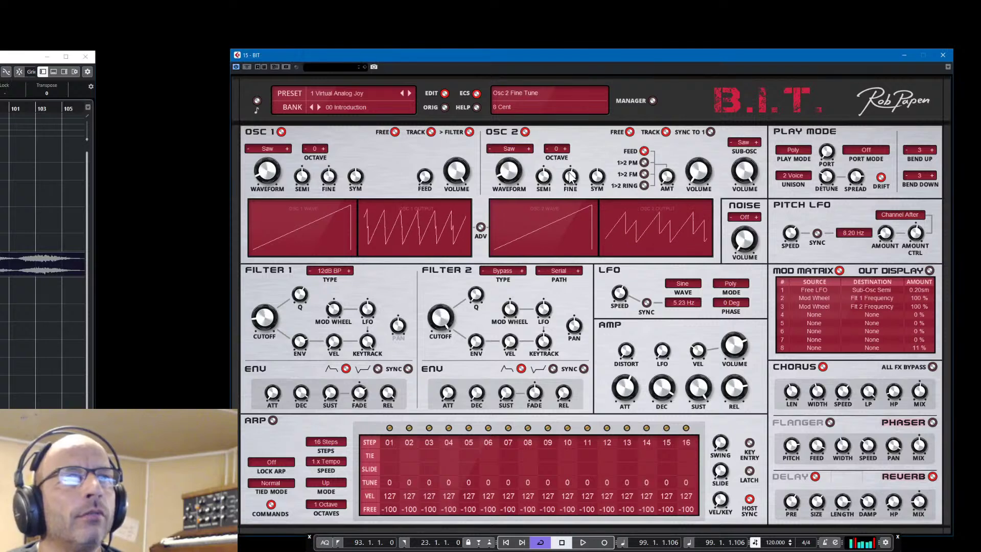
drag(329, 171, 328, 185)
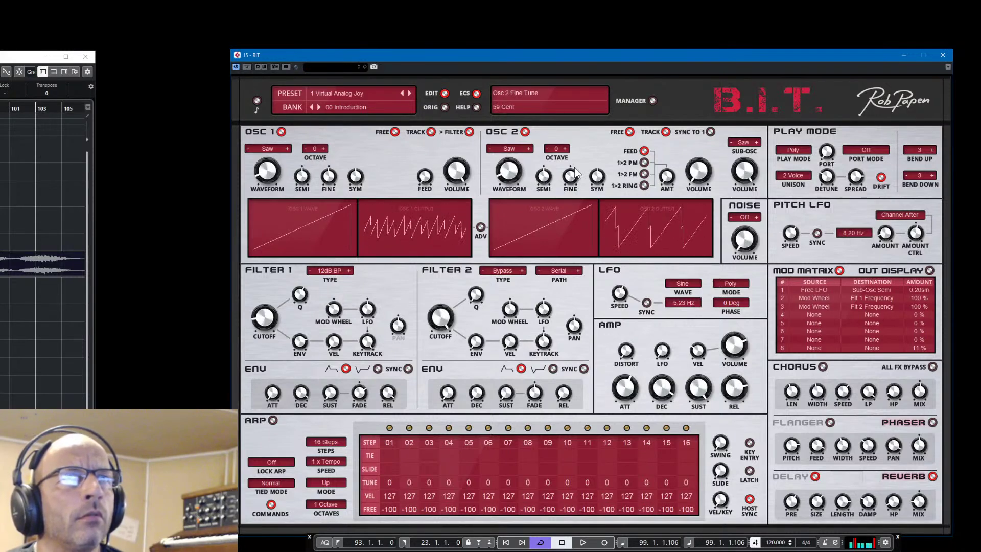
drag(574, 170, 576, 176)
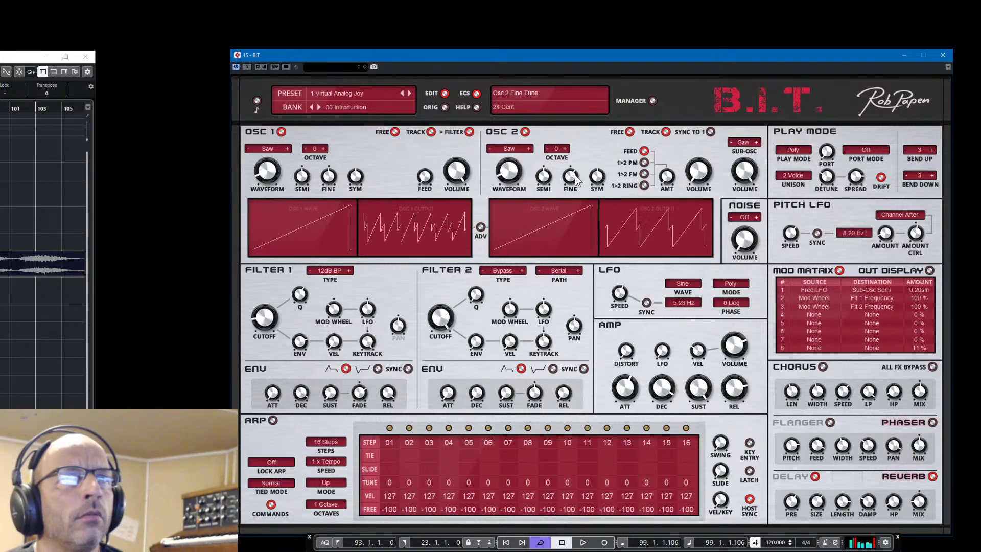
drag(575, 177, 572, 177)
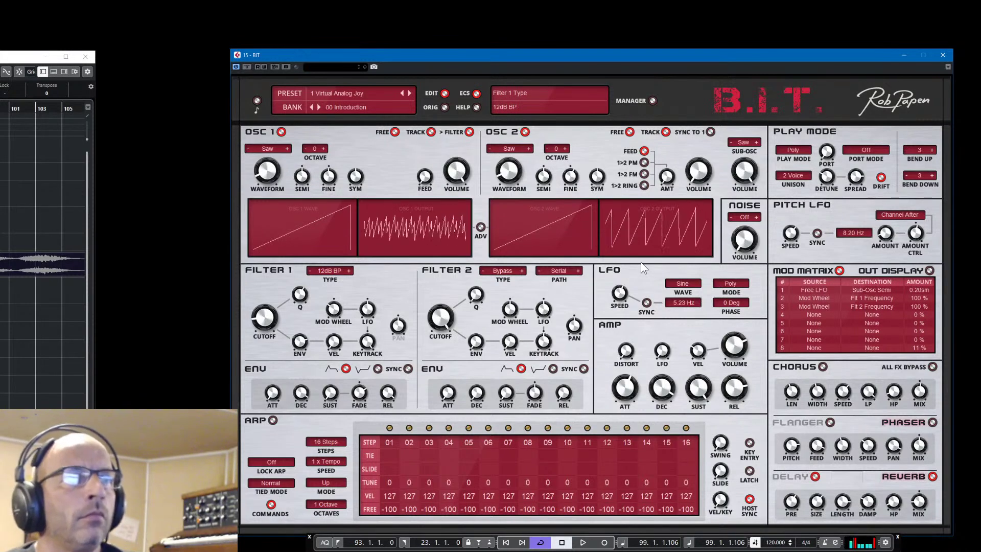
Set Unison to Off and readjust the Osc 2 fine tune, comparing the sound with the chorus toggled
click(880, 180)
click(797, 176)
click(801, 176)
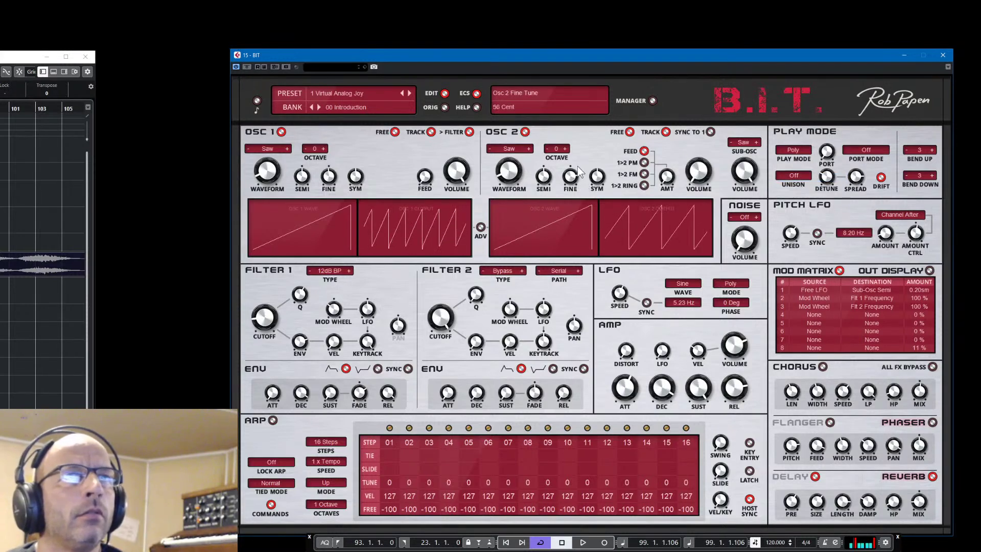
drag(579, 170, 581, 176)
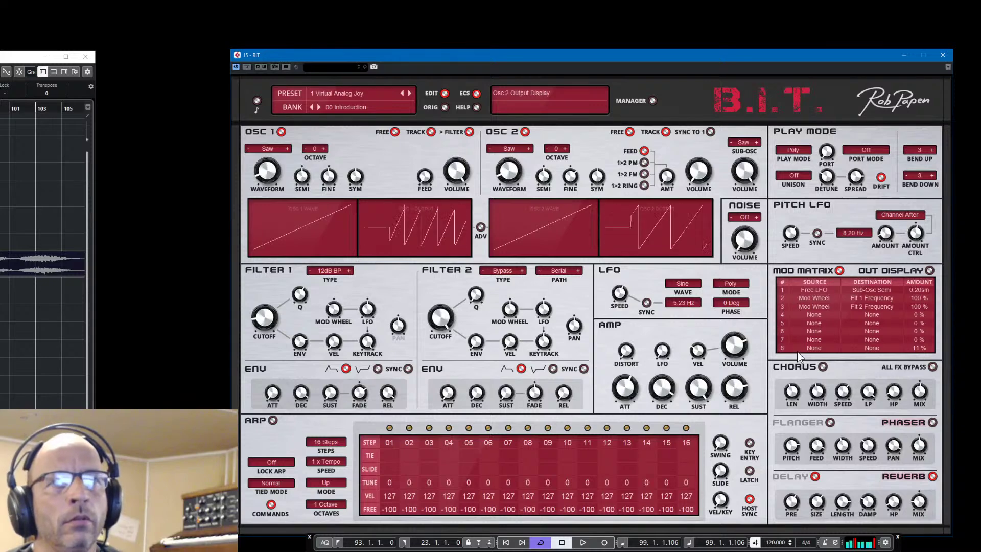
click(822, 367)
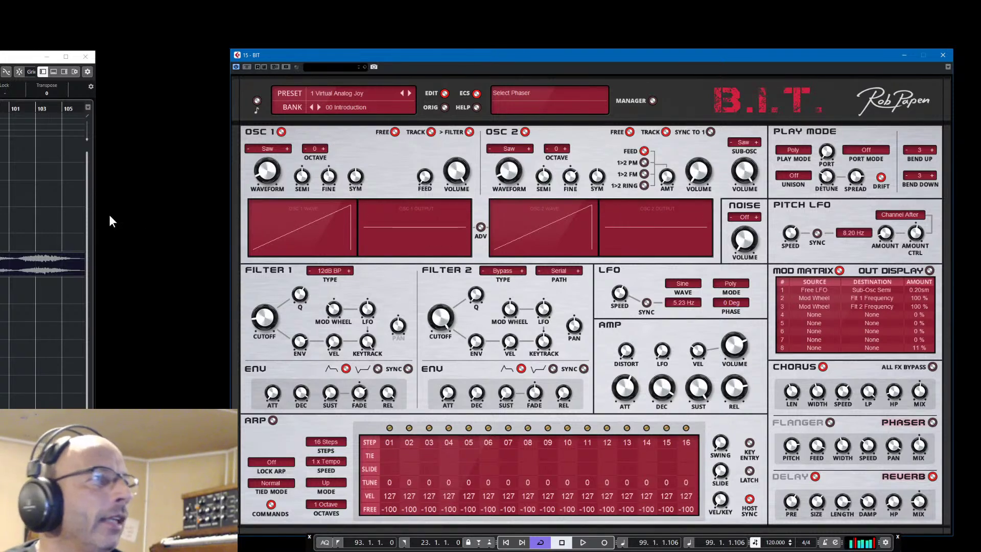
Audition the recorded audio clip into bar 101, then stop playback
key(space)
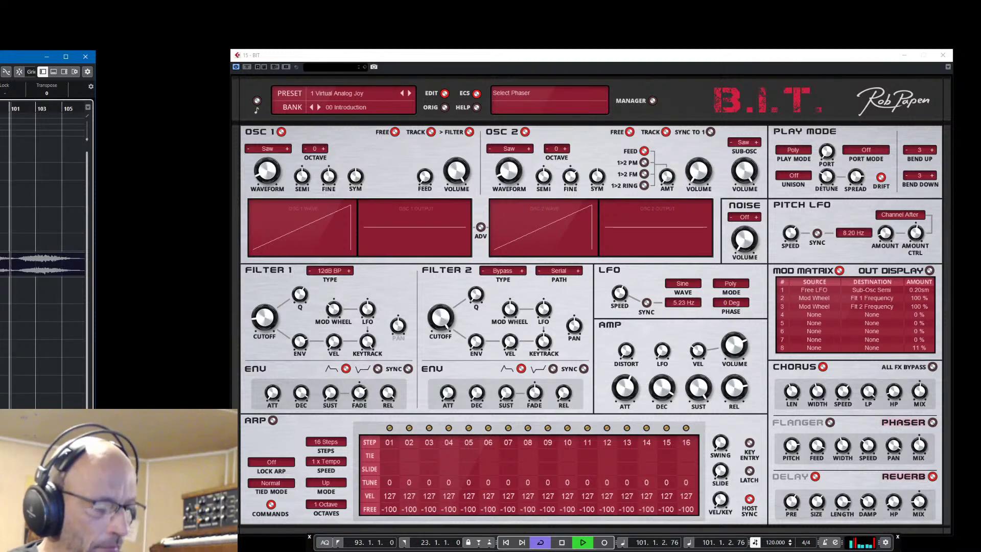
key(space)
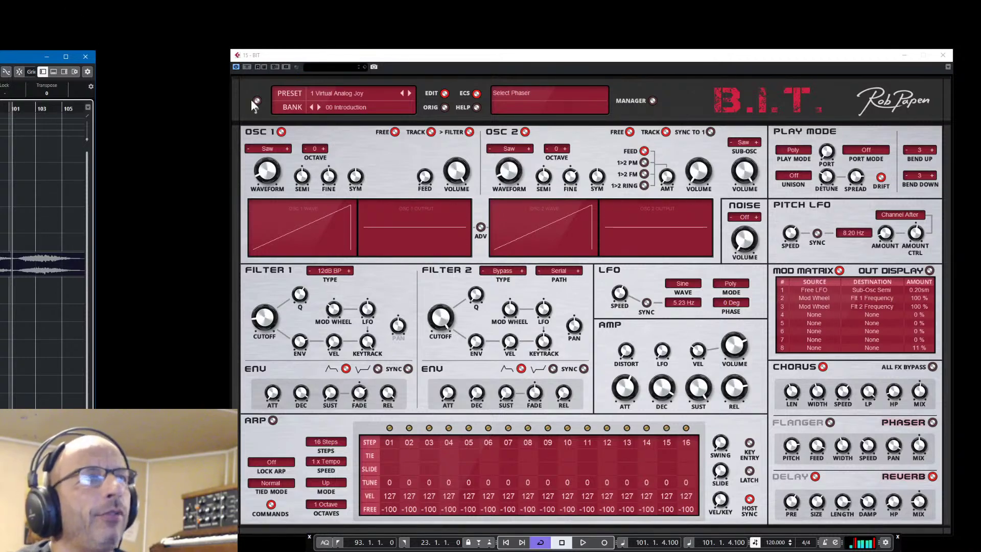
Save the current preset in a folder, choosing 00 Rob Live inside the B.I.T Bank Folder
click(324, 93)
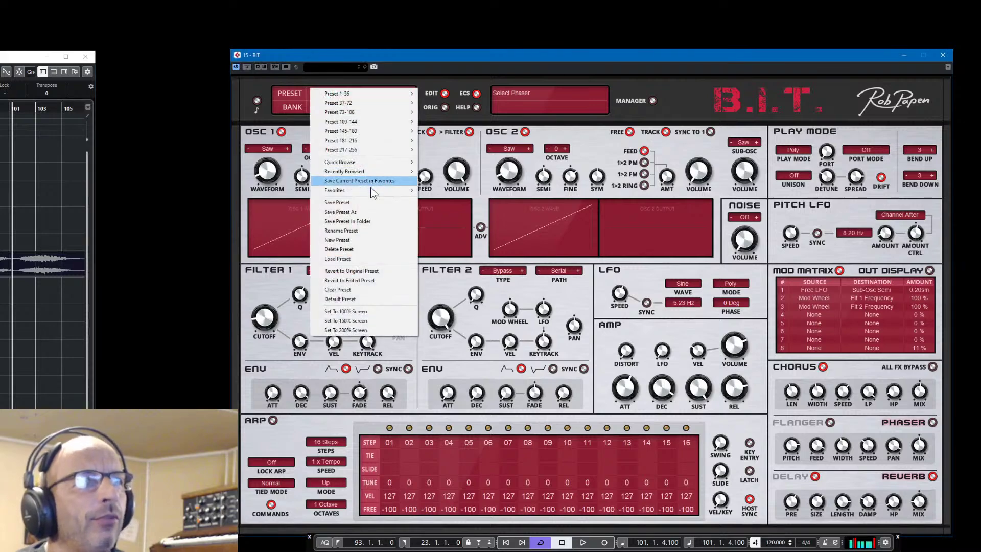
click(367, 221)
drag(287, 219, 446, 220)
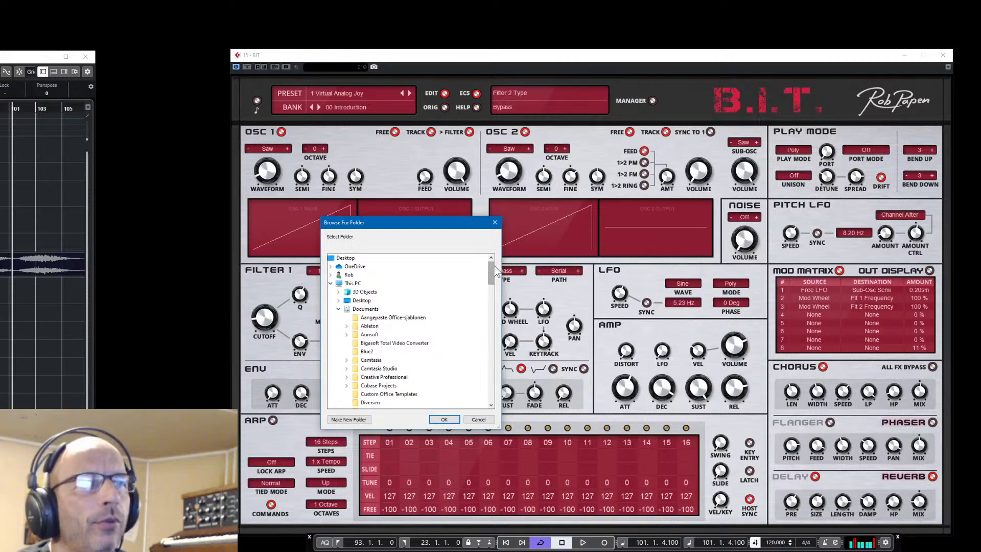
drag(491, 268, 476, 307)
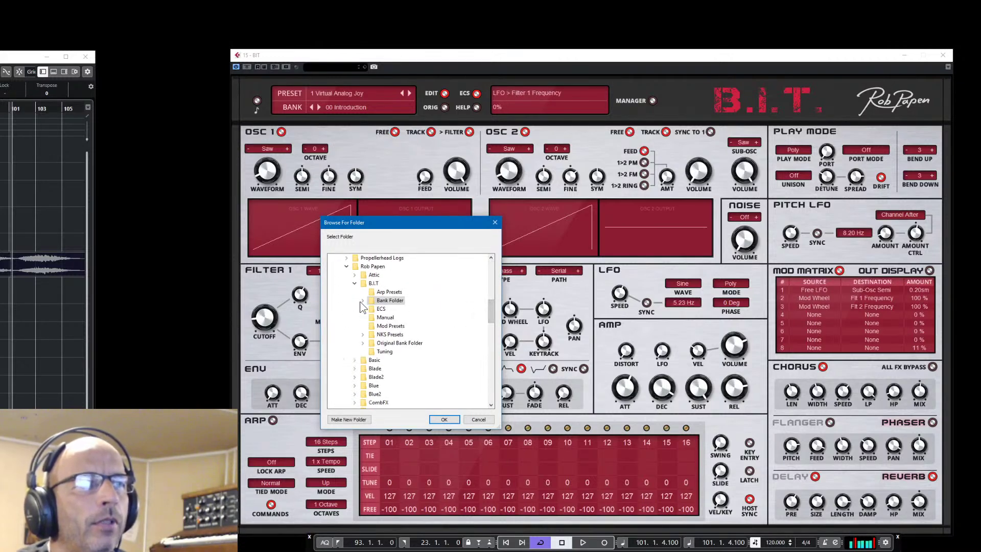
click(363, 301)
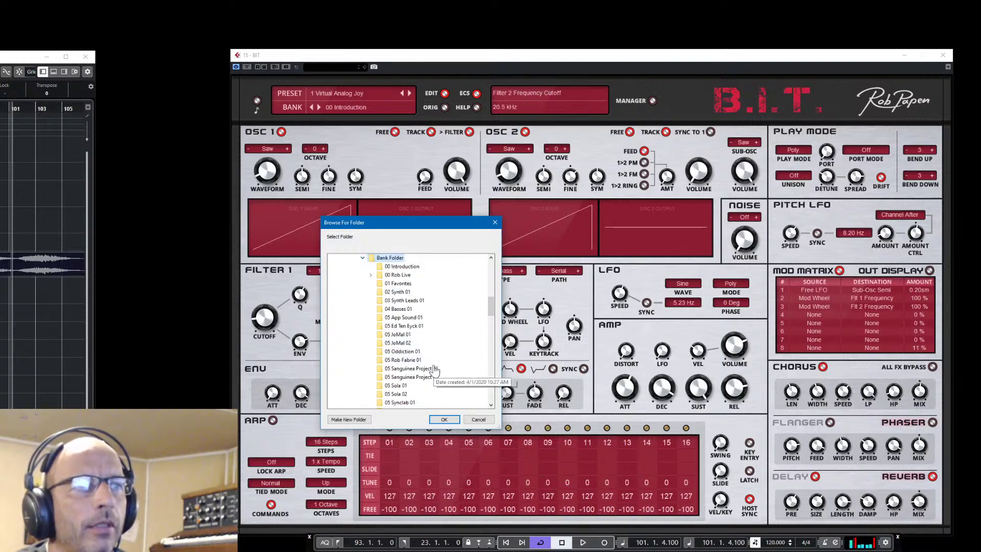
click(396, 275)
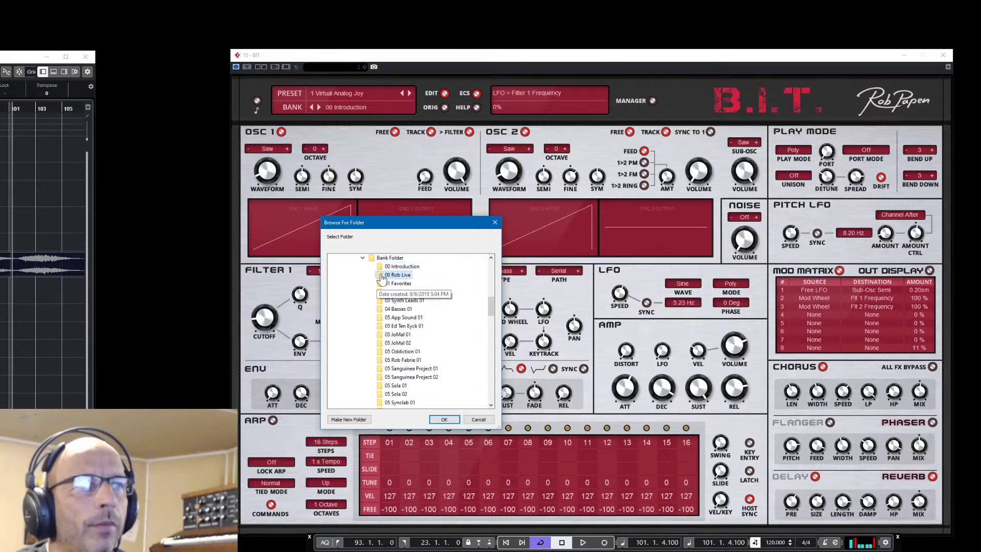
click(436, 418)
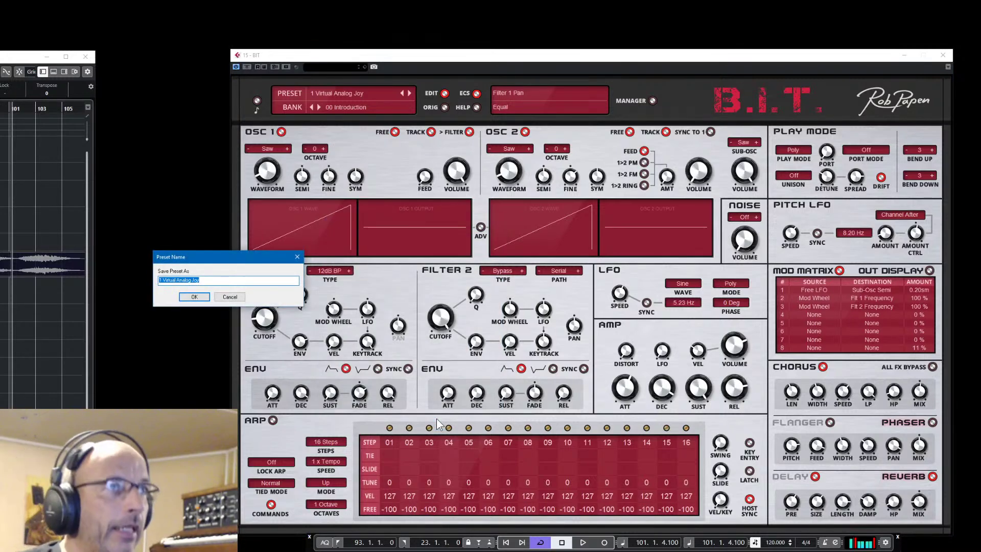
Name the saved preset "Sweep Jarre 01"
drag(241, 261, 553, 296)
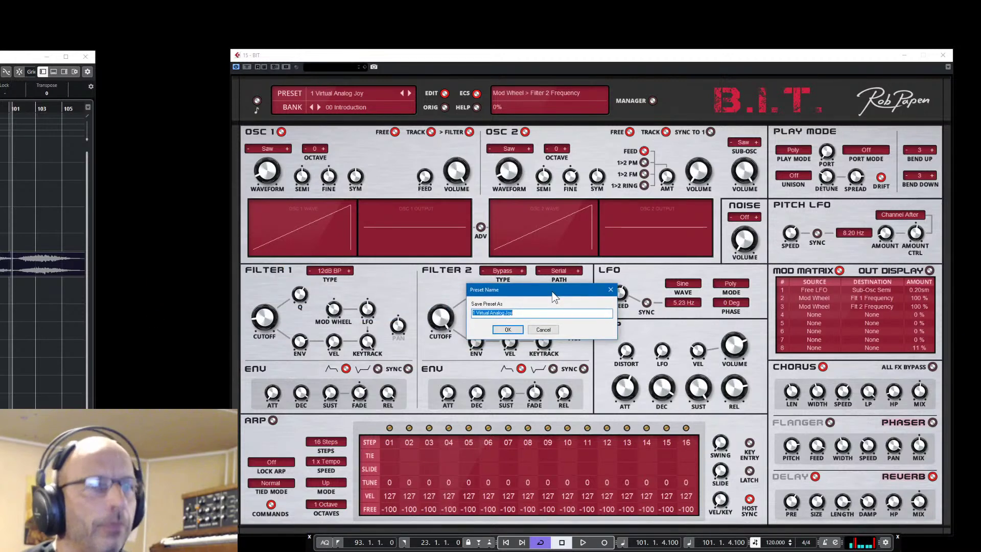
text(Sweep Jarre)
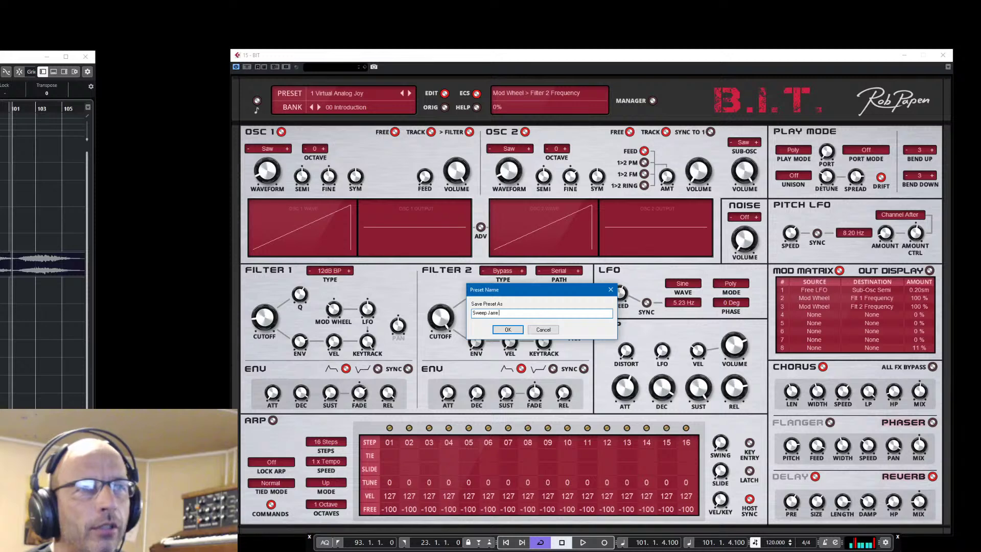
text( 01)
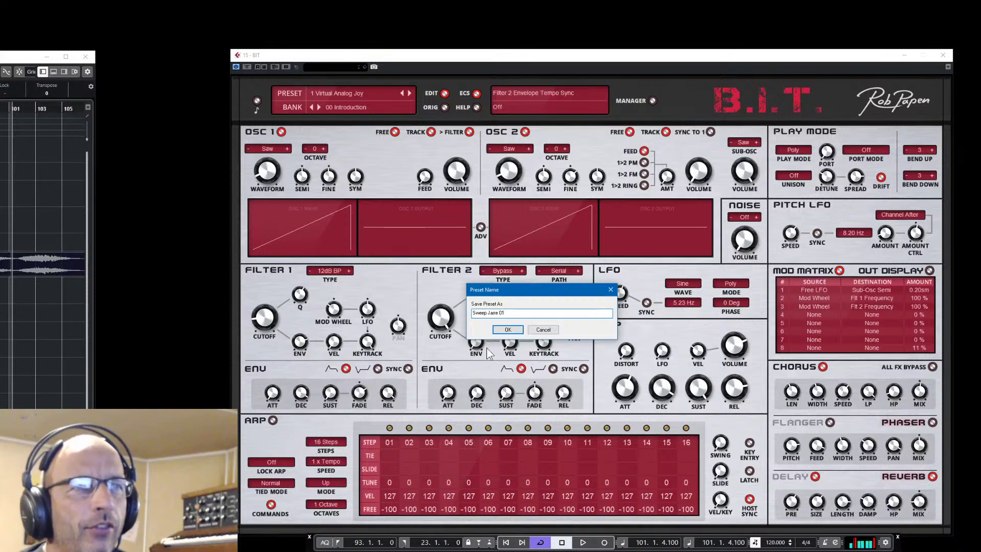
click(508, 330)
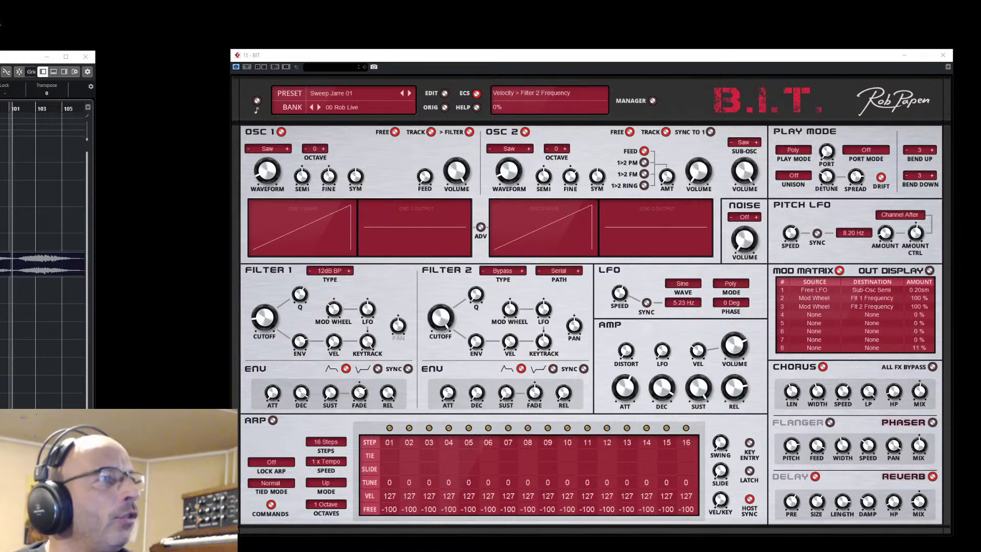
Switch back to the Cubase project, play the recorded audio through bar 99 again and stop playback
key(alt+Tab)
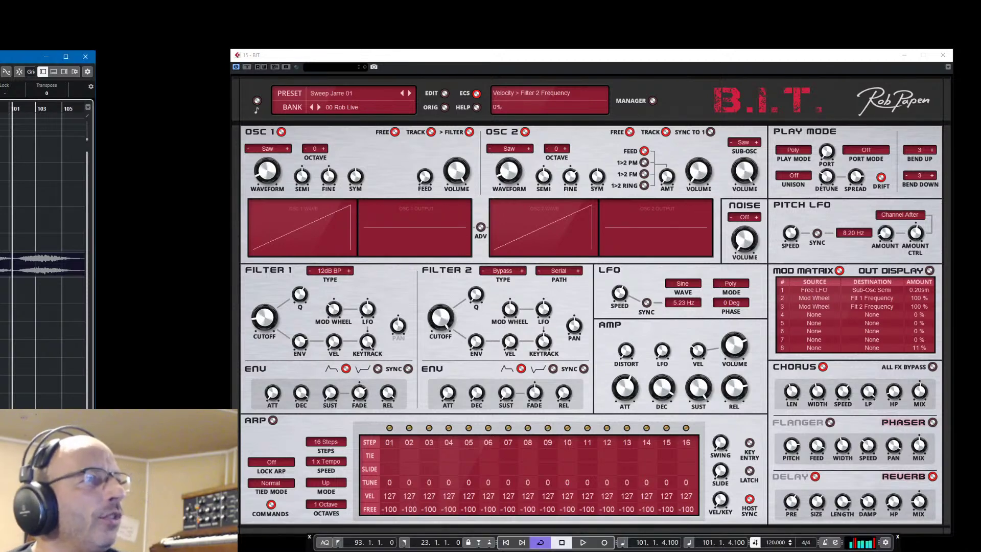
key(space)
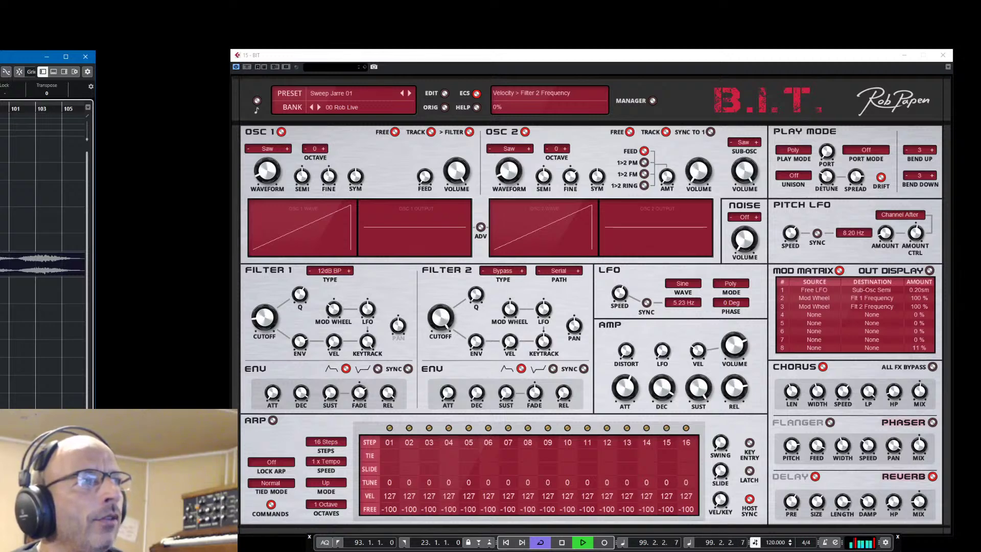
key(space)
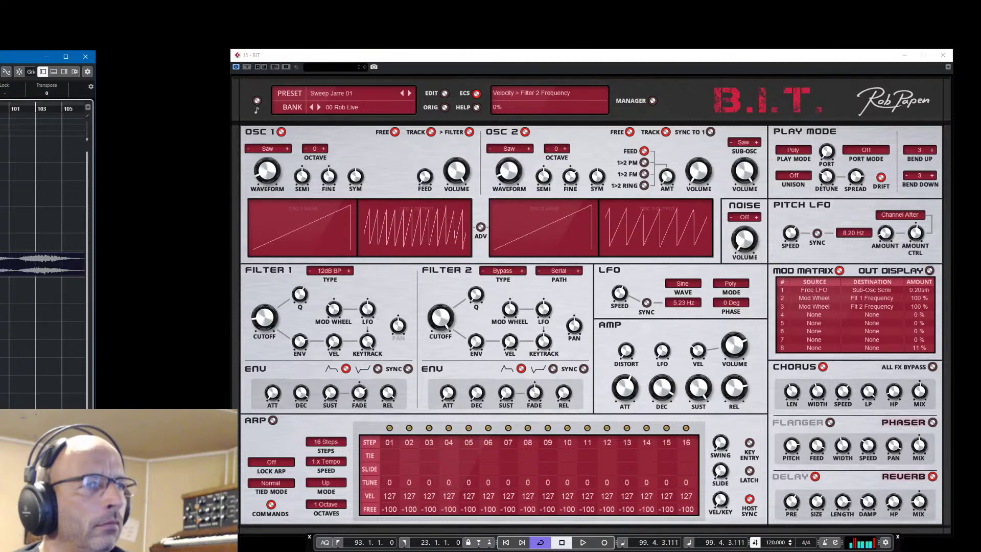
Set the Filter 1 envelope sustain to 19%
click(364, 393)
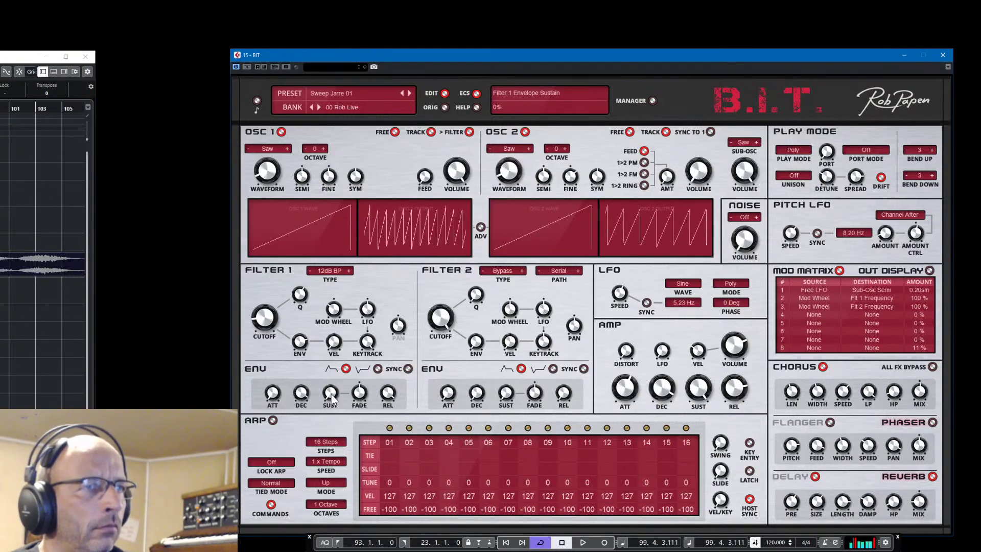
mouse_move(332, 393)
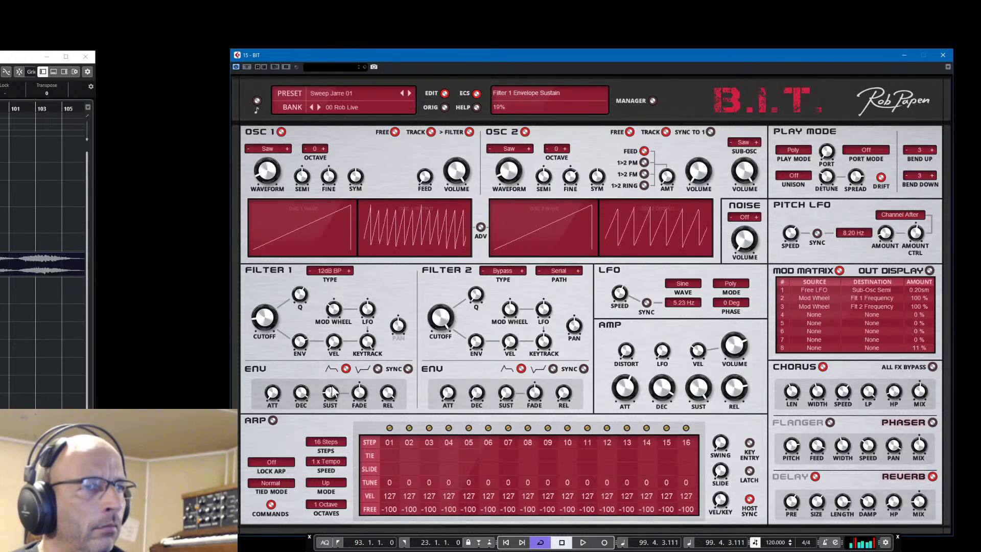
mouse_move(282, 395)
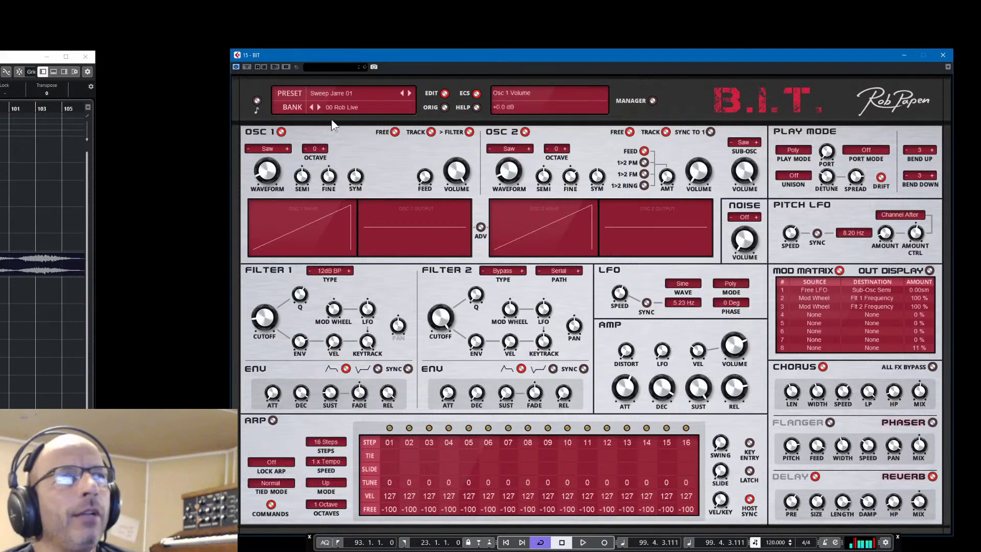
Set Unison to 3 Voice and adjust the unison detune
click(793, 175)
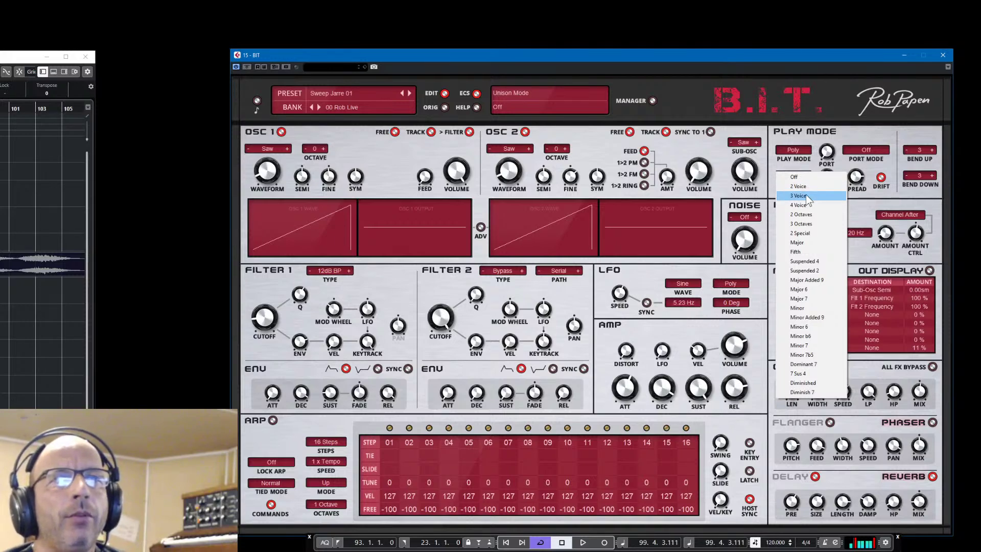
click(805, 194)
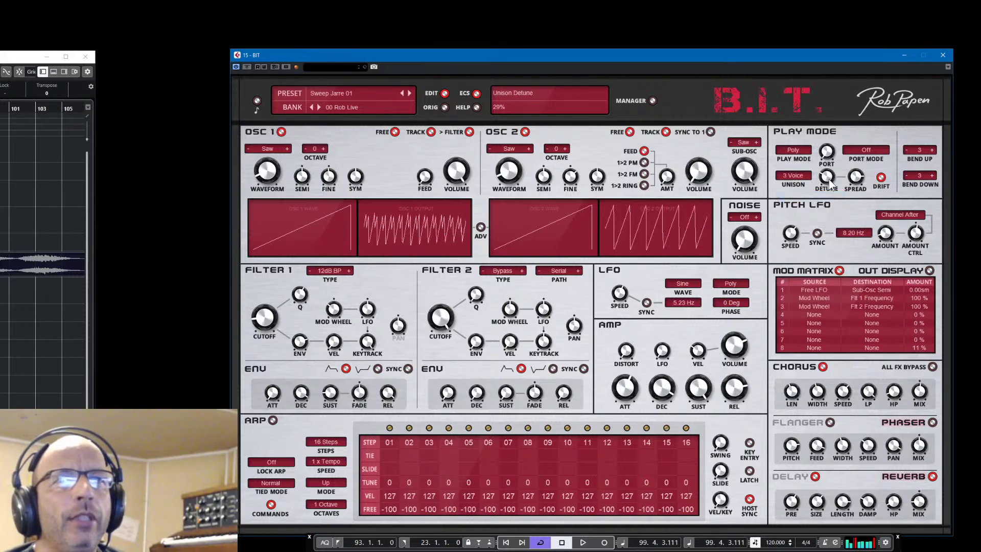
mouse_move(828, 177)
mouse_down()
mouse_move(837, 154)
mouse_move(842, 177)
mouse_up()
mouse_move(851, 192)
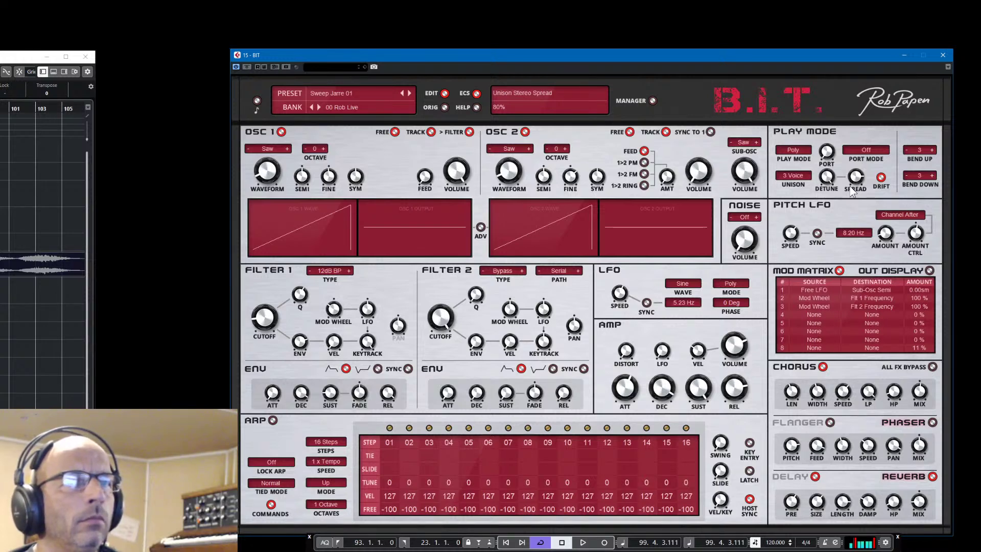
Save the edited sound to the current Sweep Jarre 01 preset
click(342, 92)
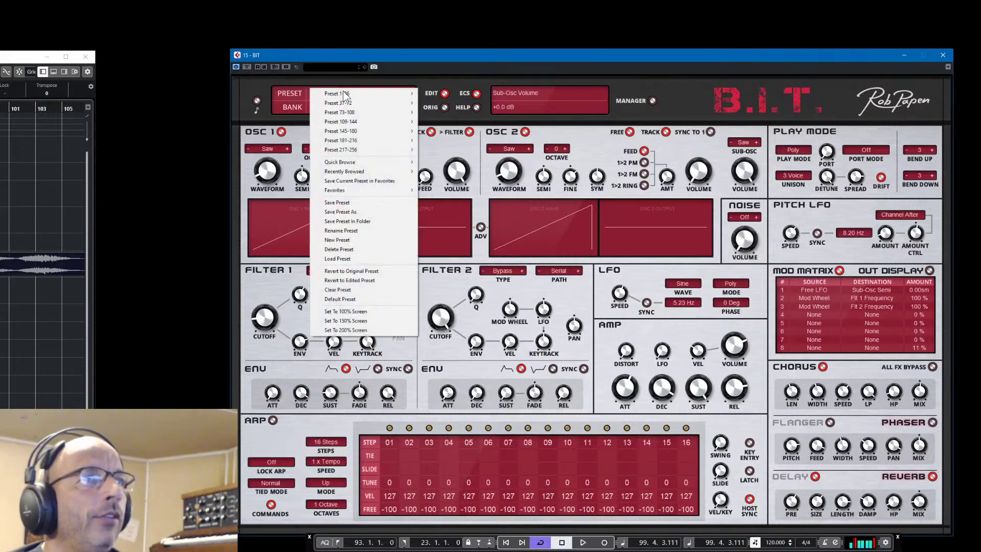
click(335, 203)
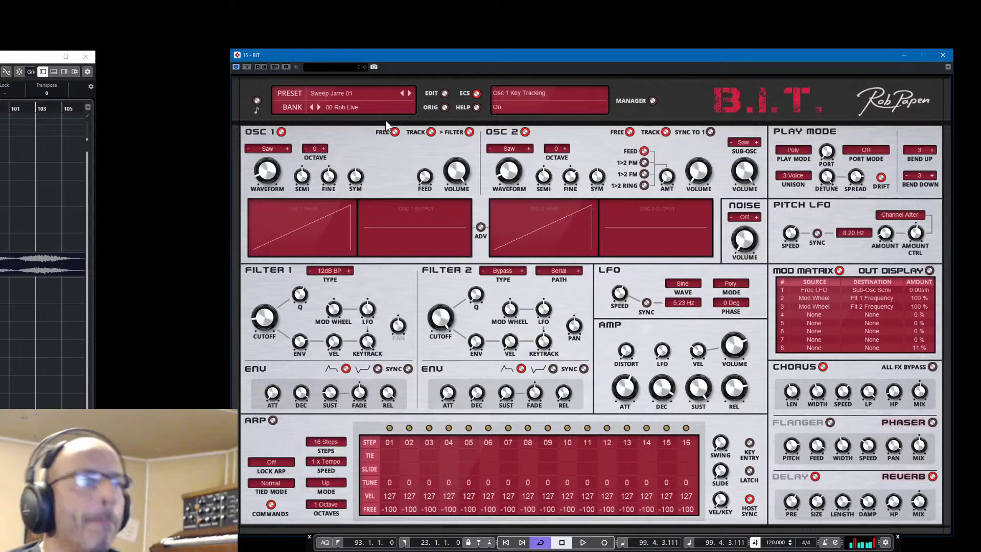
Strip the sound down to Osc 1 by turning off Osc 2, bypassing Filter 1 and switching Unison off
click(524, 132)
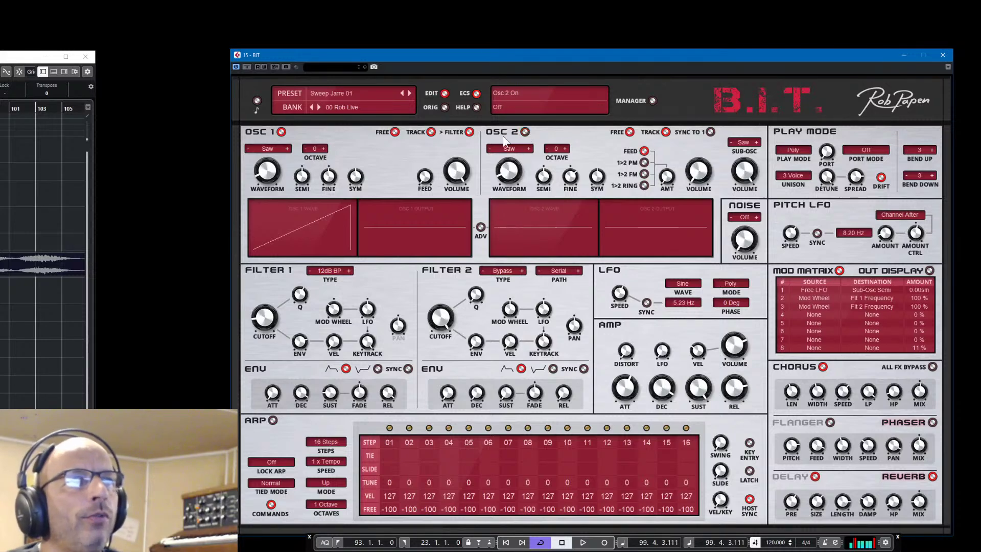
click(329, 271)
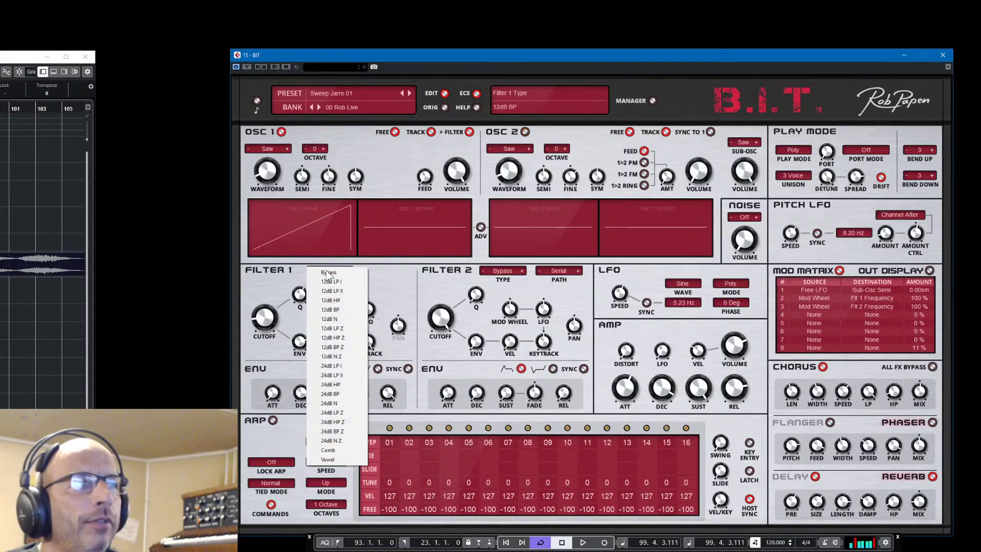
click(332, 272)
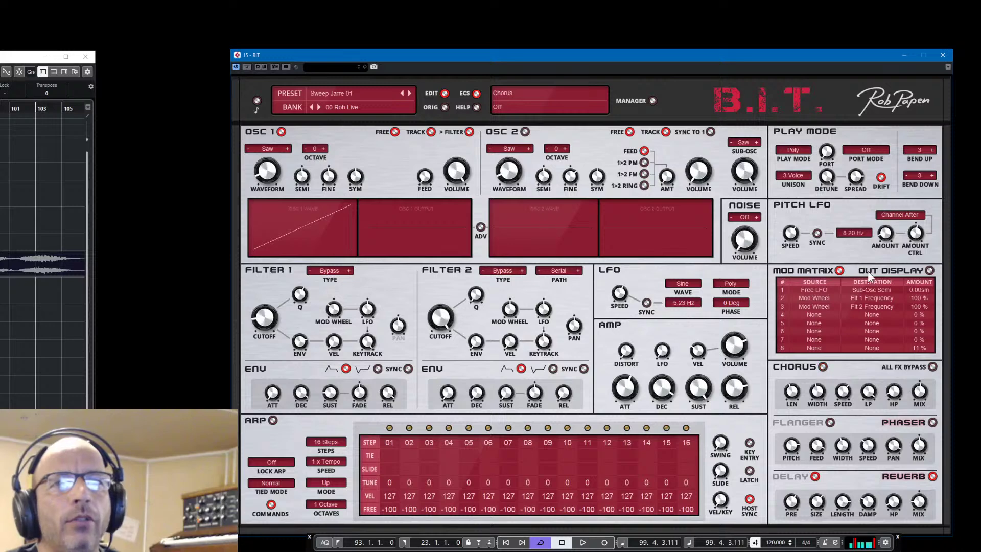
click(795, 175)
click(809, 177)
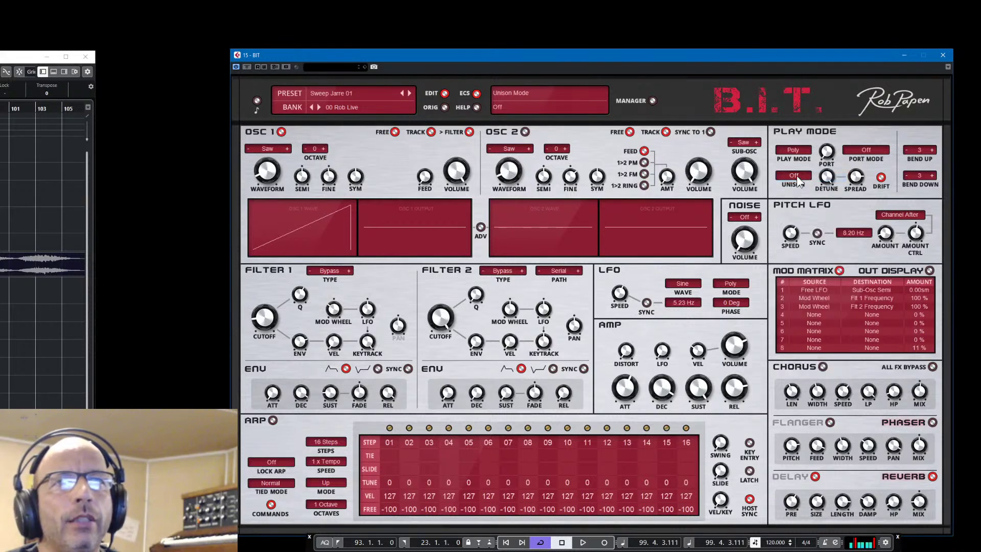
Set the Osc 1 waveform to Square and route its LFO to symmetry in the advanced oscillator settings
click(287, 149)
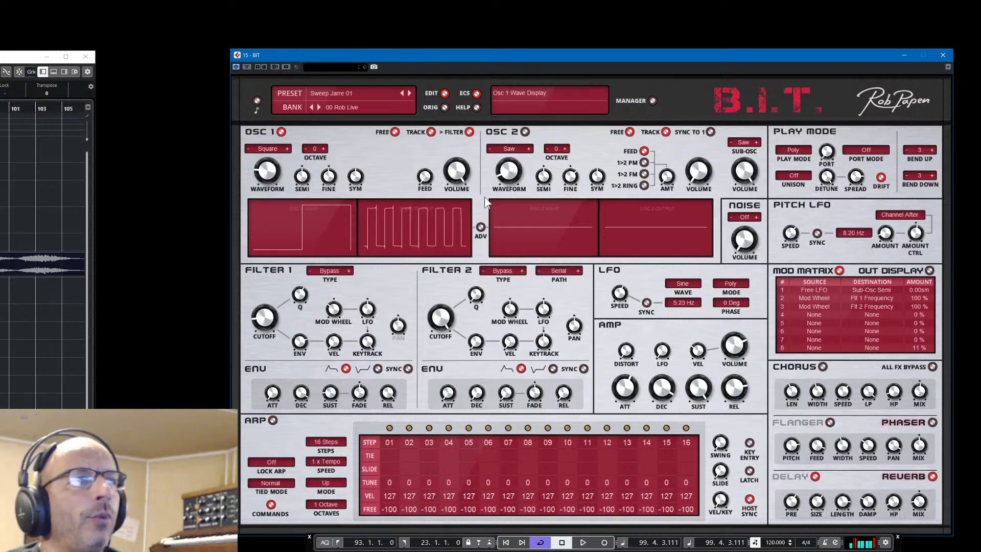
click(480, 226)
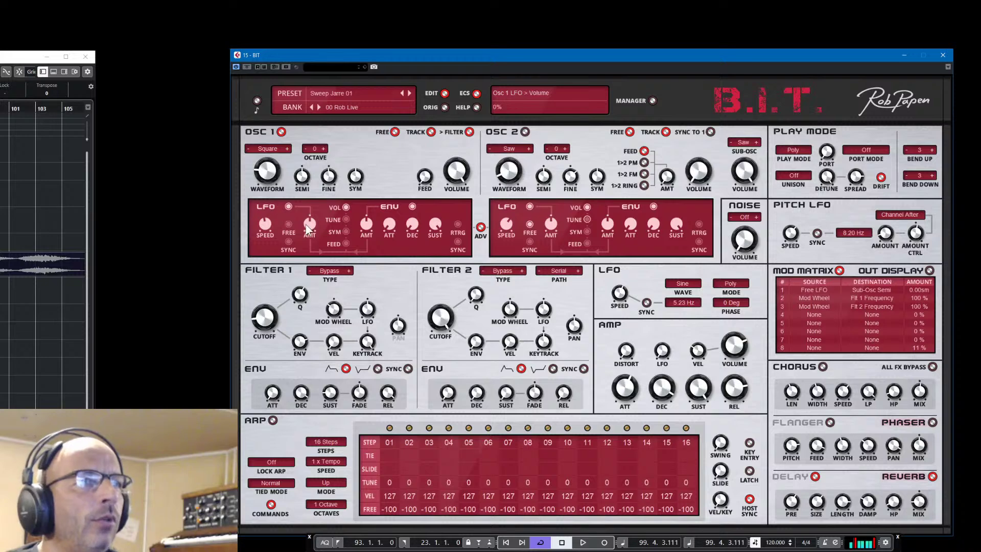
click(344, 231)
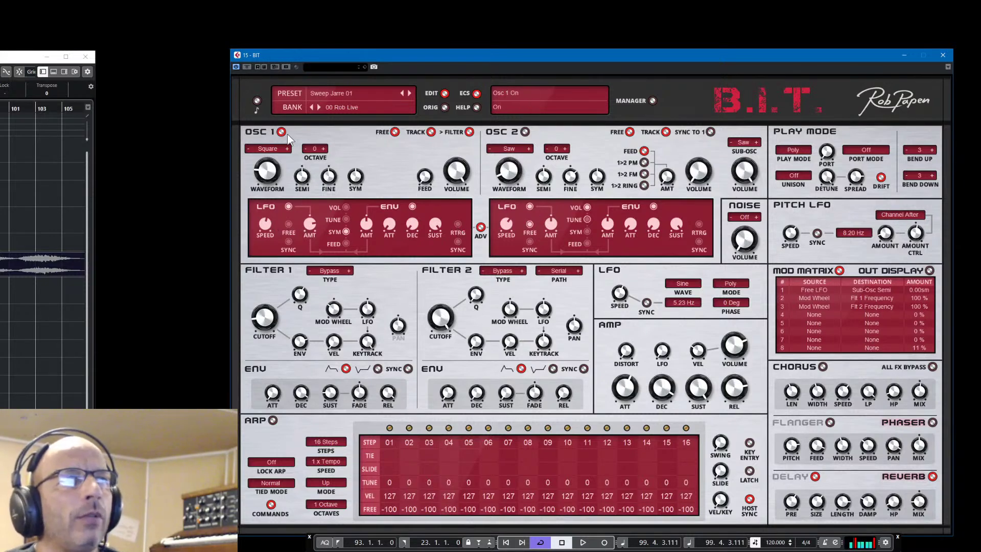
Set the Osc 2 waveform to Square and modulate its symmetry with its LFO at 52%
click(529, 148)
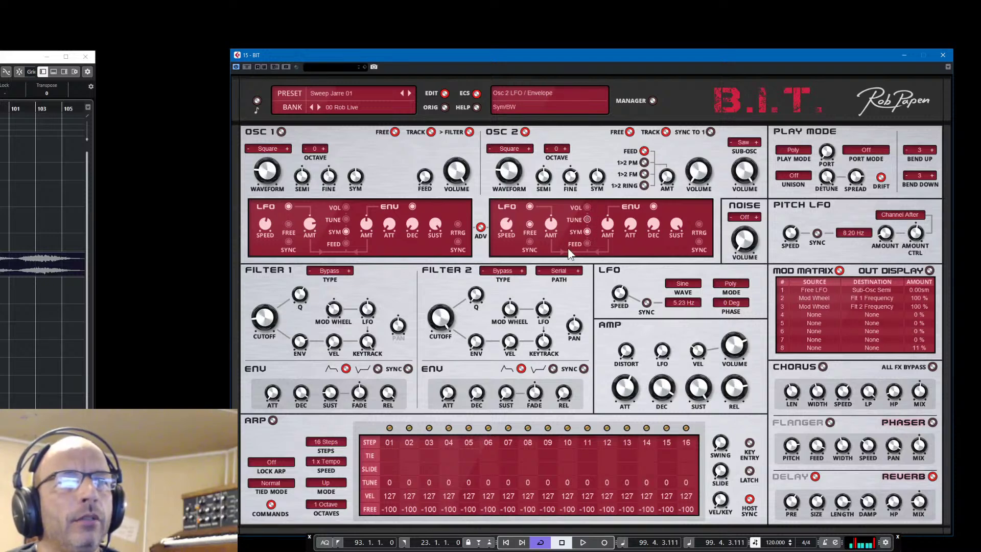
click(586, 207)
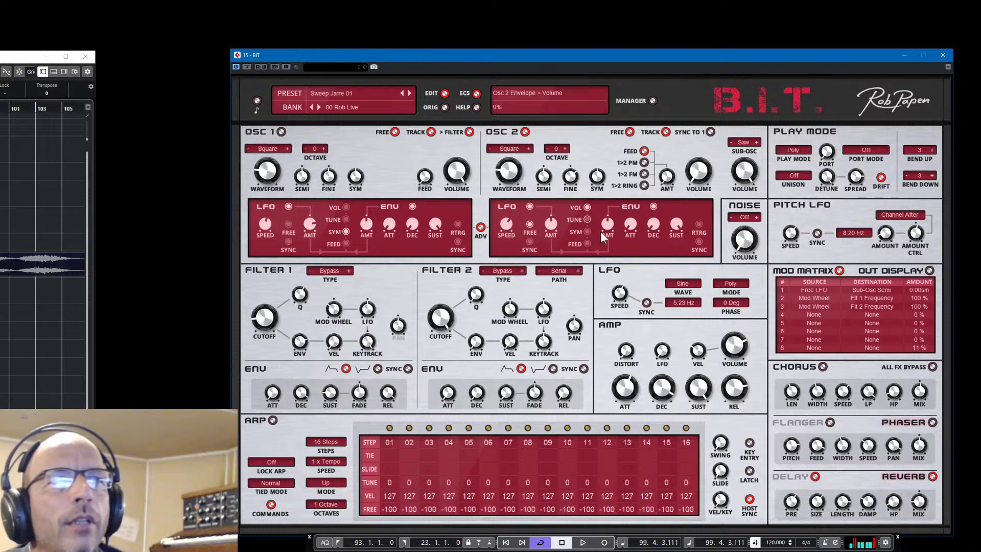
click(586, 219)
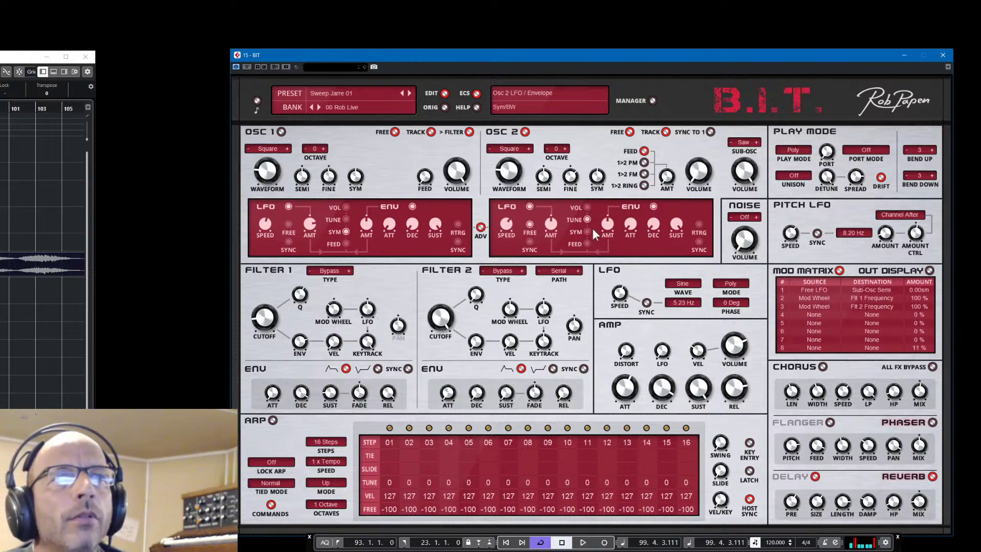
click(585, 232)
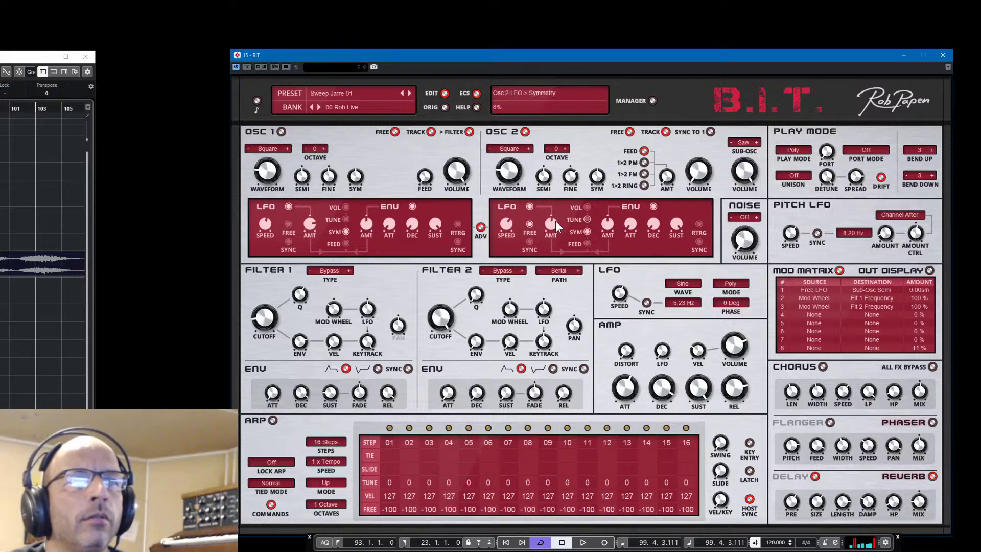
drag(555, 221, 557, 216)
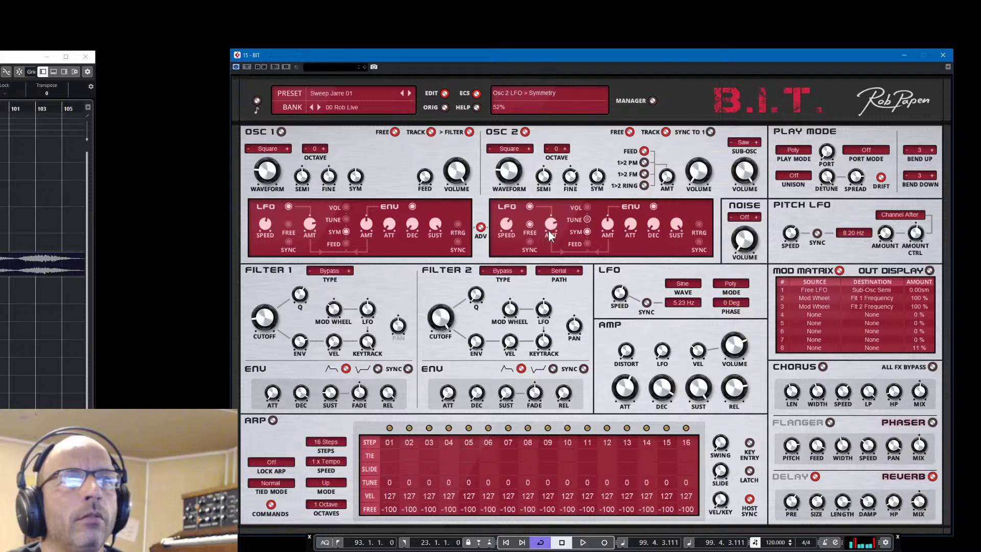
click(586, 219)
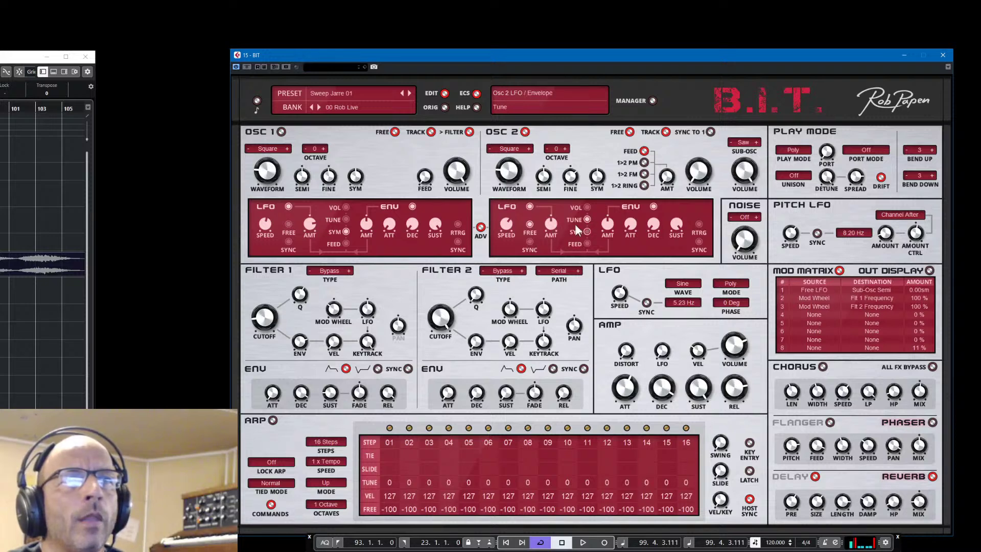
click(585, 230)
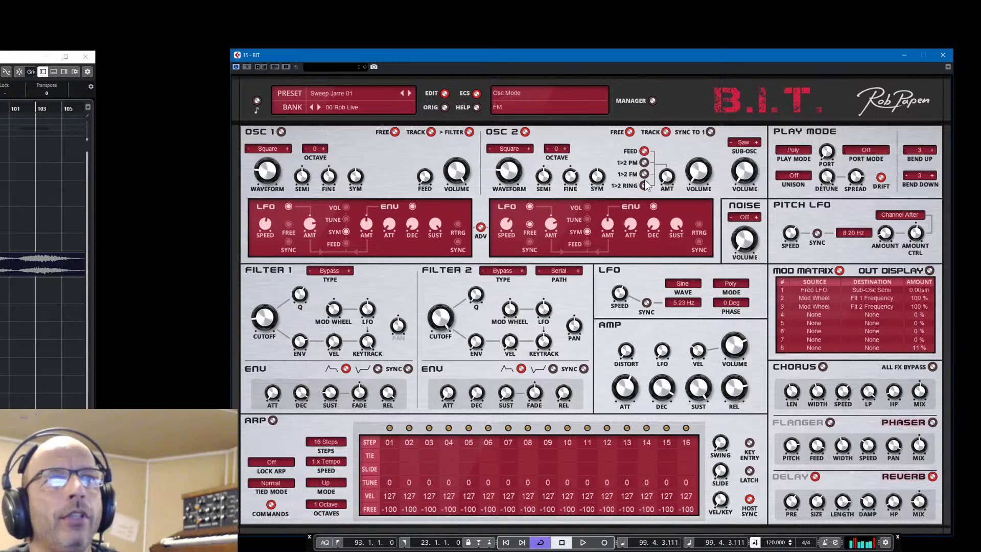
Adjust the Osc 2 volume in Feed mode and set the Filter 1 type back to 12dB BP
click(650, 152)
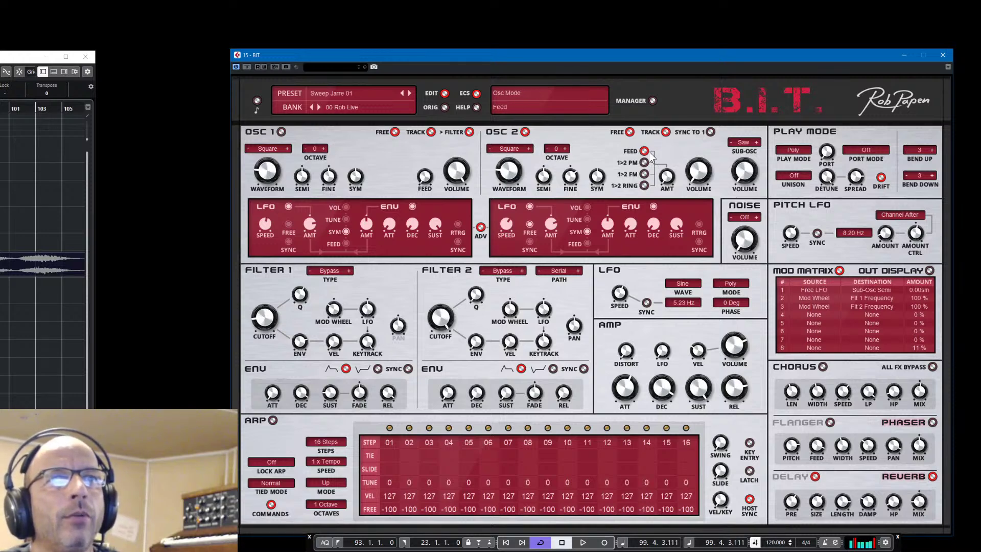
drag(698, 171, 700, 124)
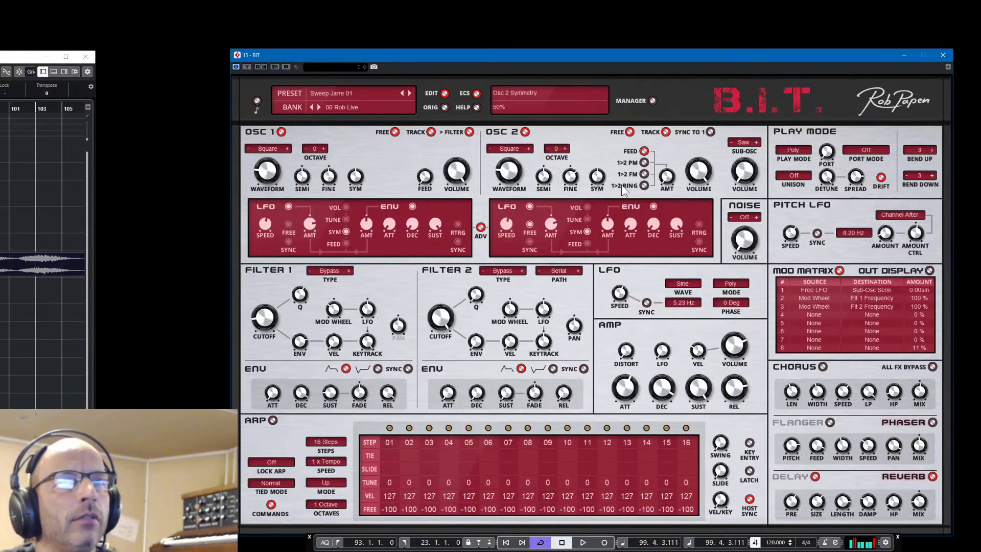
click(350, 271)
click(350, 272)
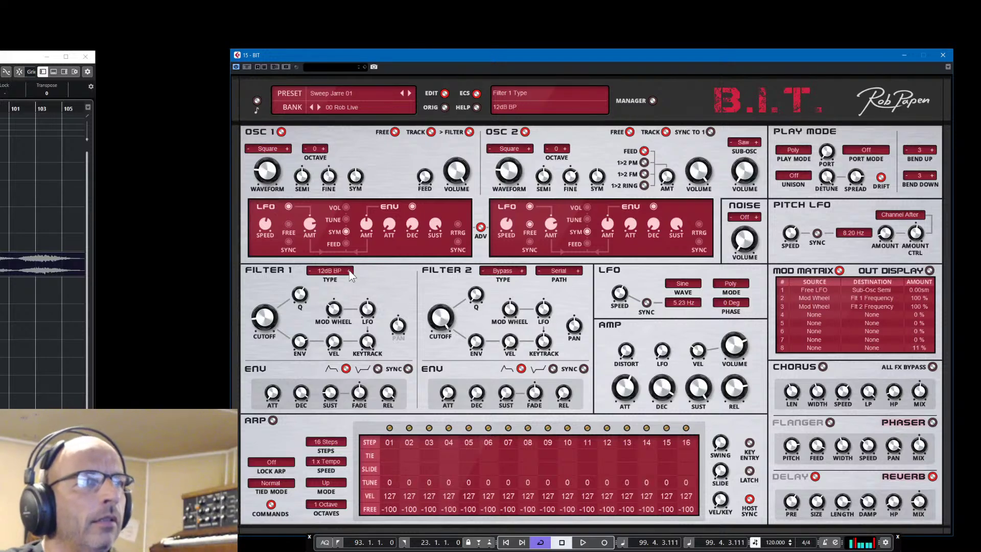
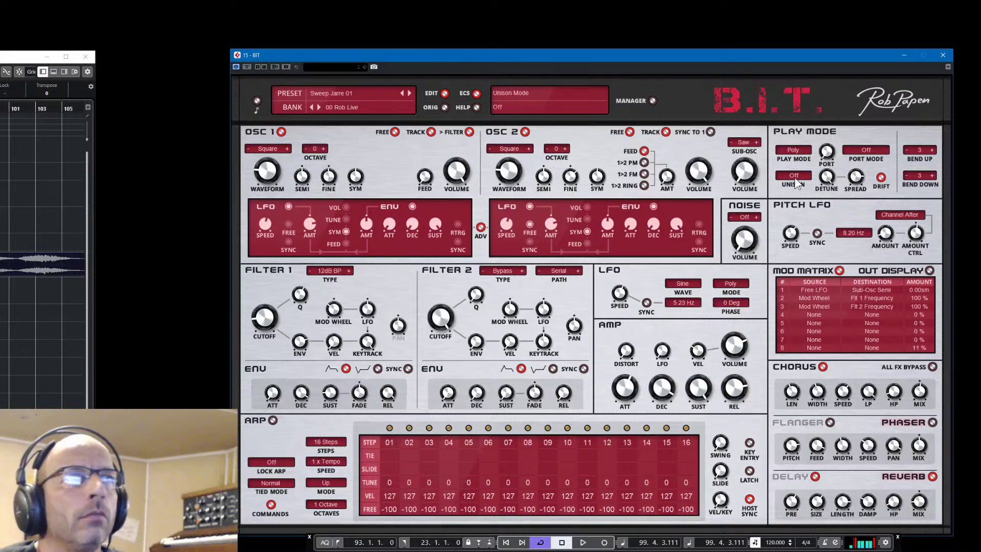
Save the square-wave variation as a new preset named "Sweep Jarre 02"
click(341, 91)
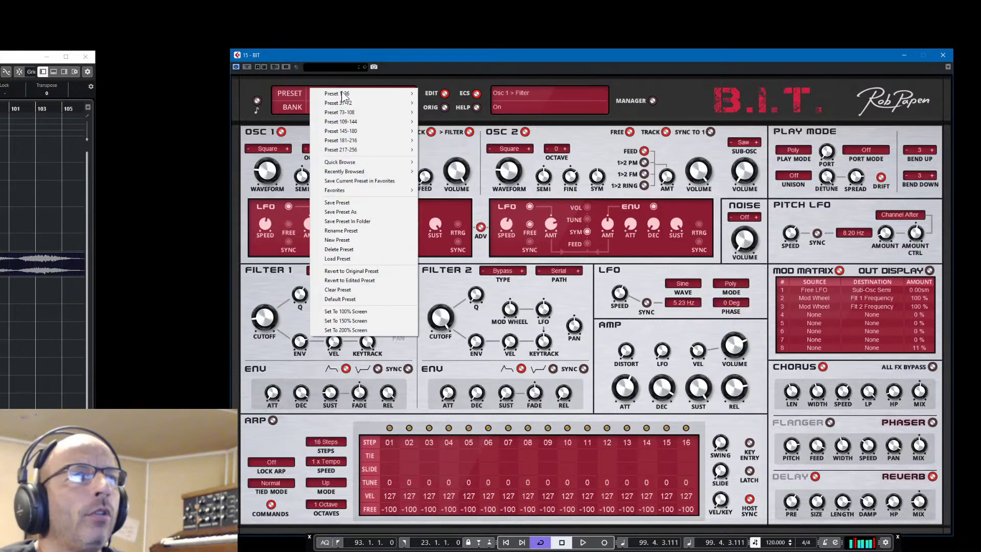
click(343, 211)
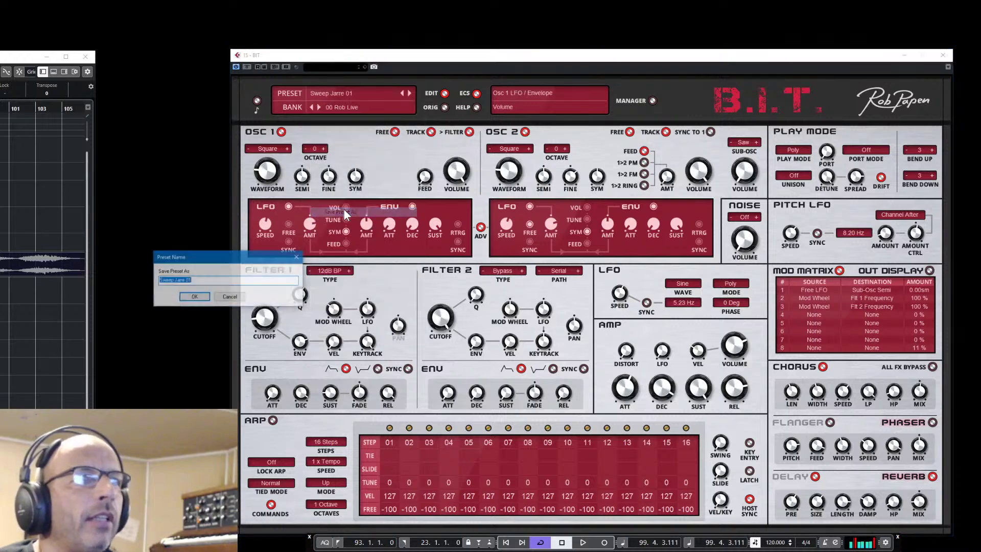
click(217, 280)
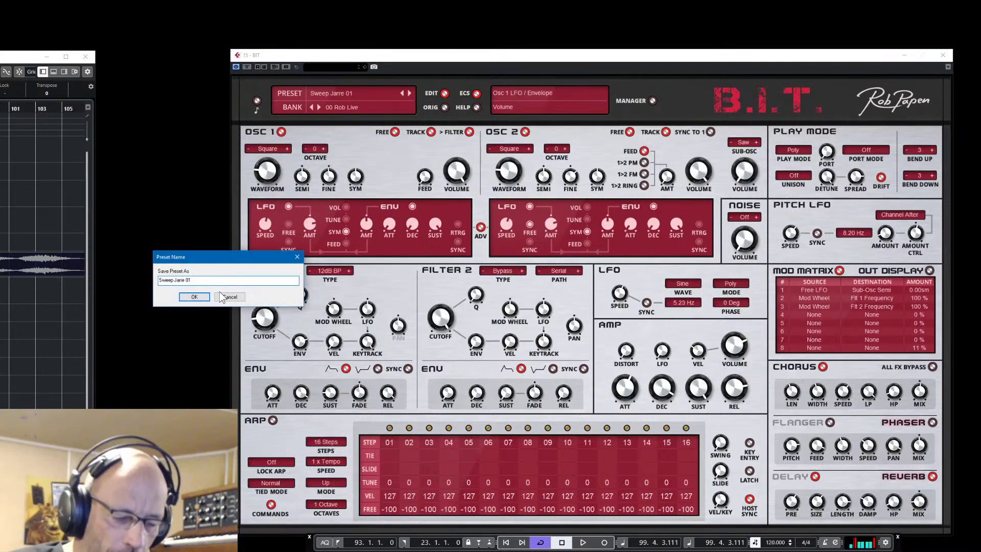
key(BackSpace)
text(2)
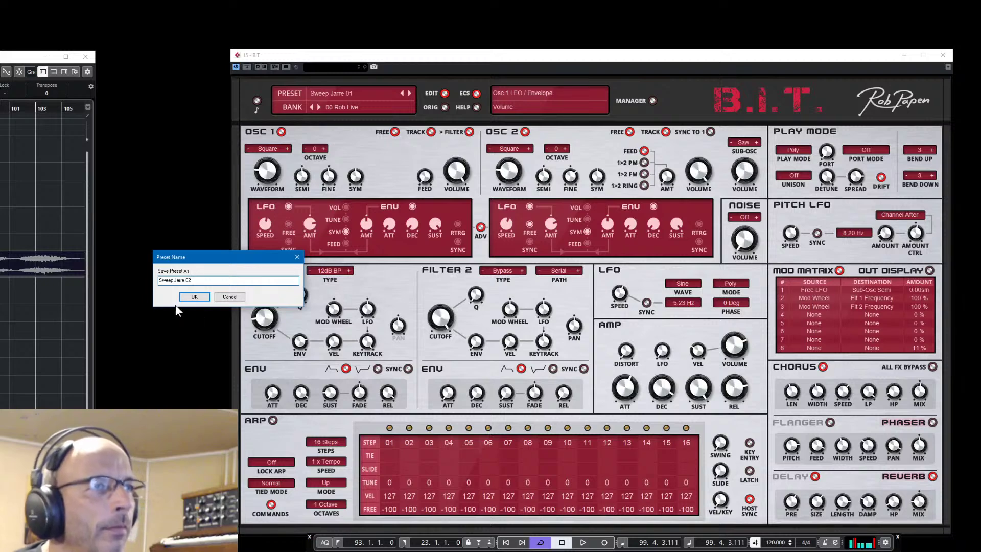
click(195, 297)
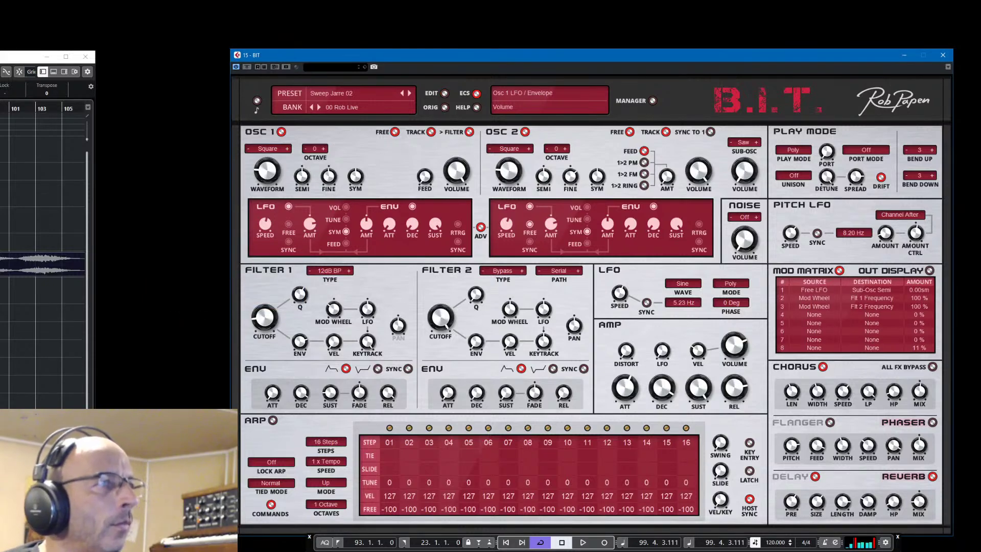
Play the recorded audio in the Cubase project for comparison and stop playback
key(space)
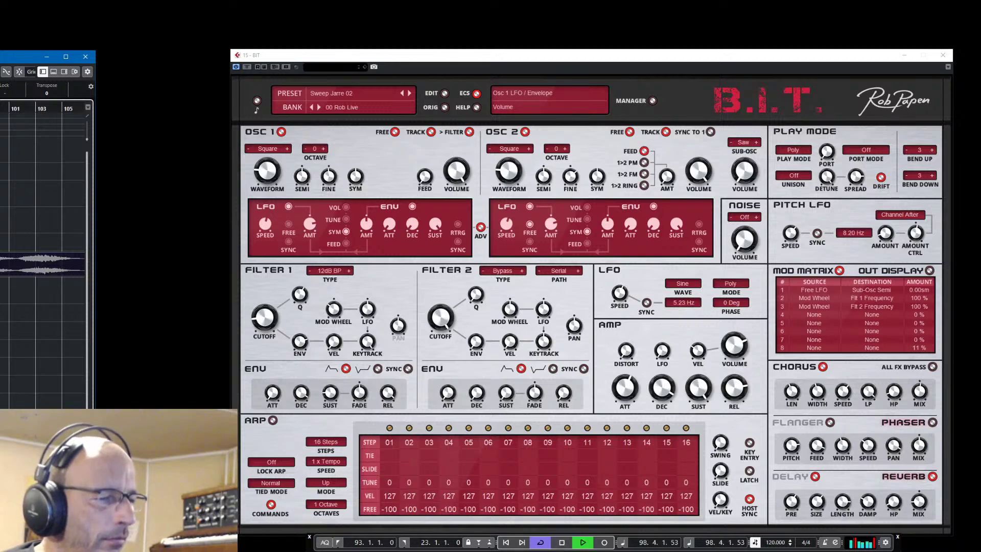
key(space)
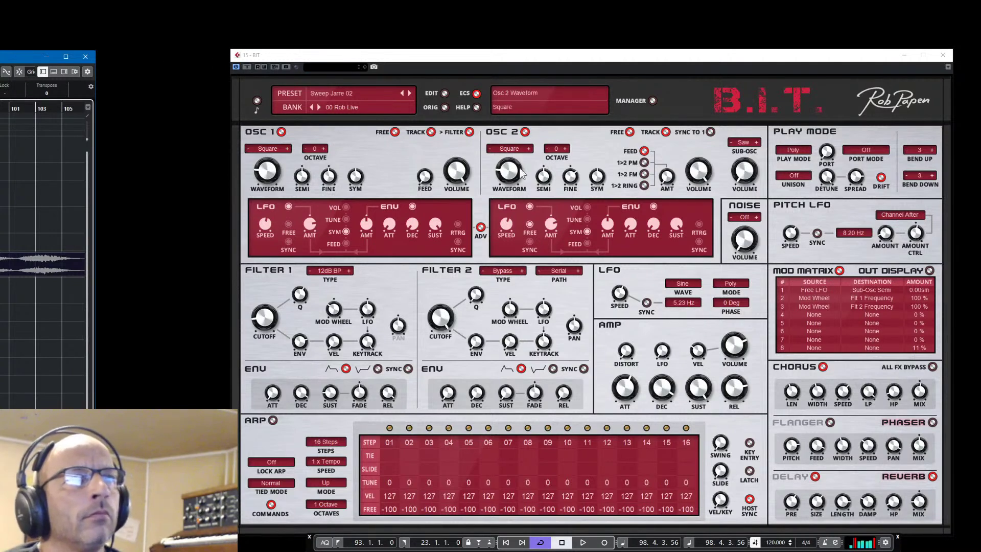
Adjust the Osc 2 fine tuning and save the change to the Sweep Jarre 02 preset
click(580, 179)
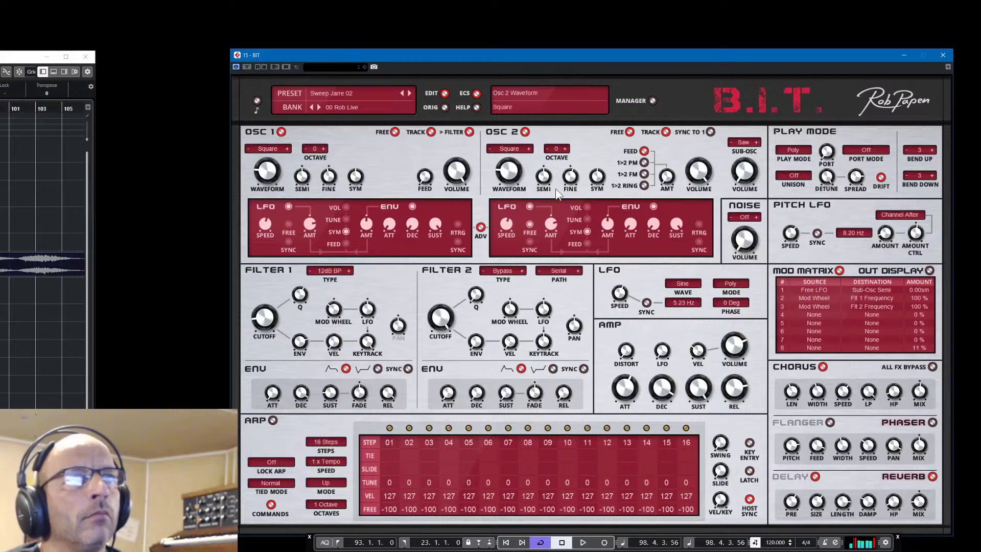
drag(571, 180, 575, 182)
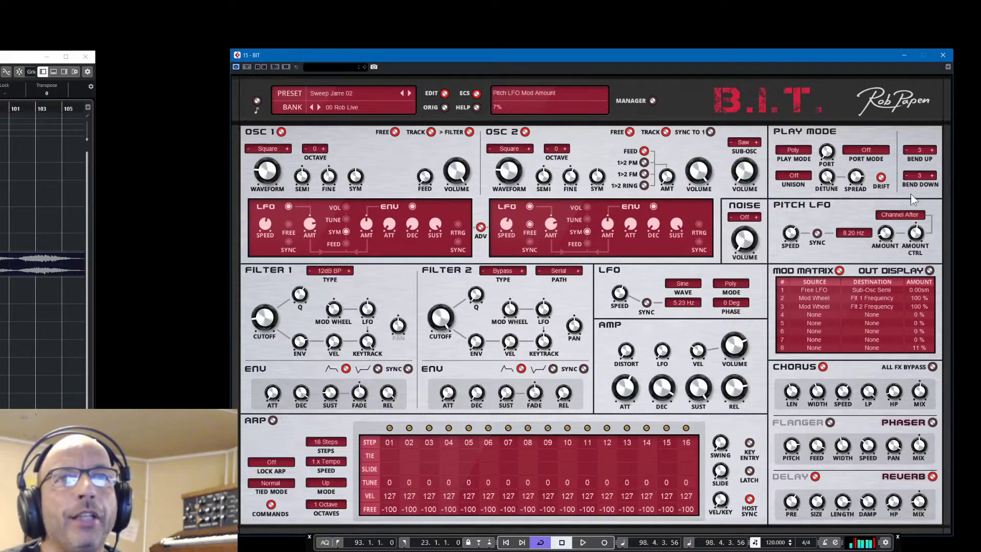
click(346, 95)
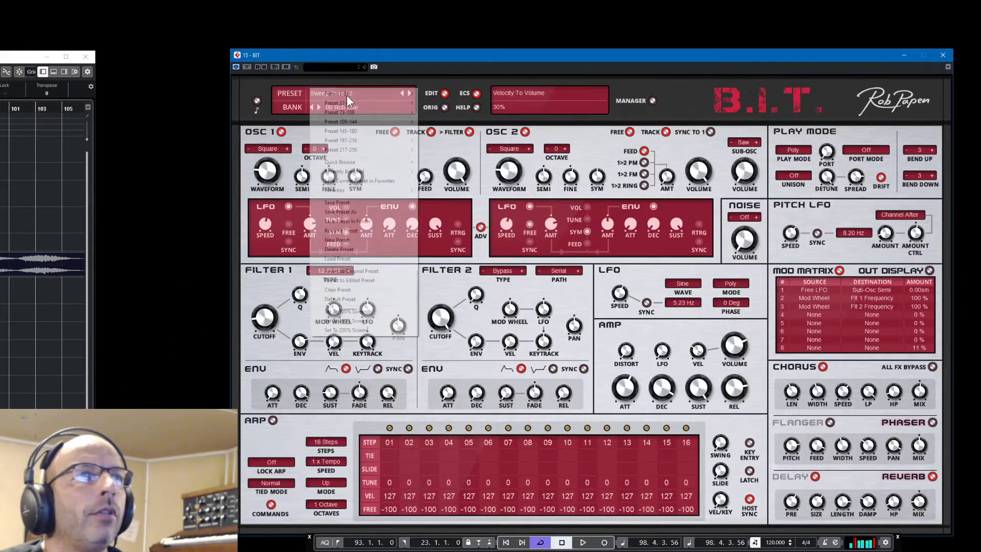
click(336, 201)
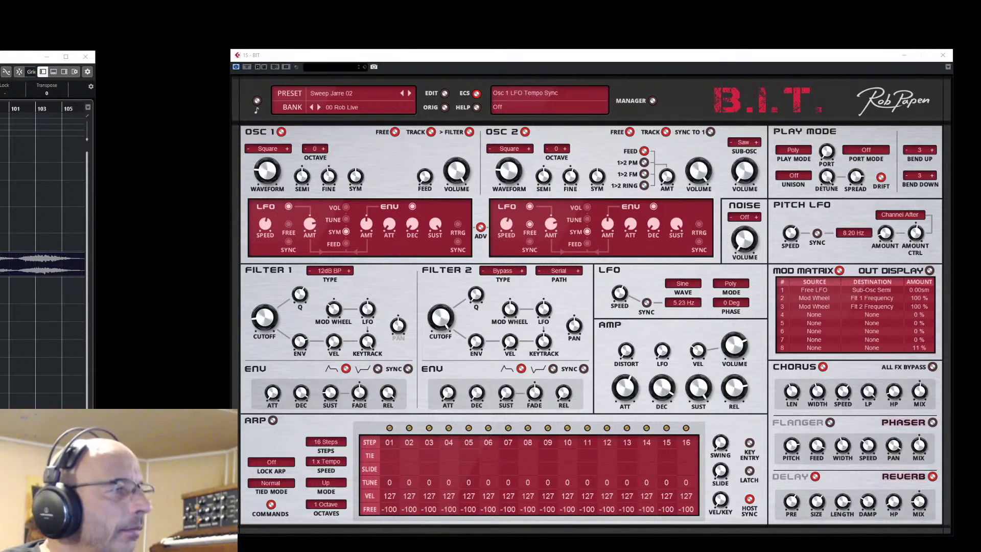
Recall the Sweep Jarre 01 preset, set its Osc 2 fine tune to 12 Cent and save it
click(402, 93)
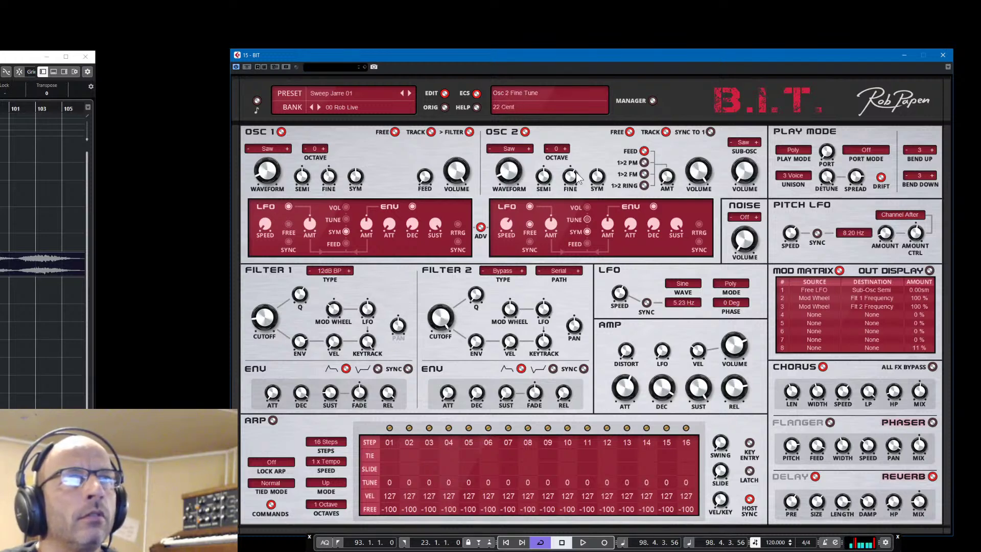
scroll(575, 172, down, 8)
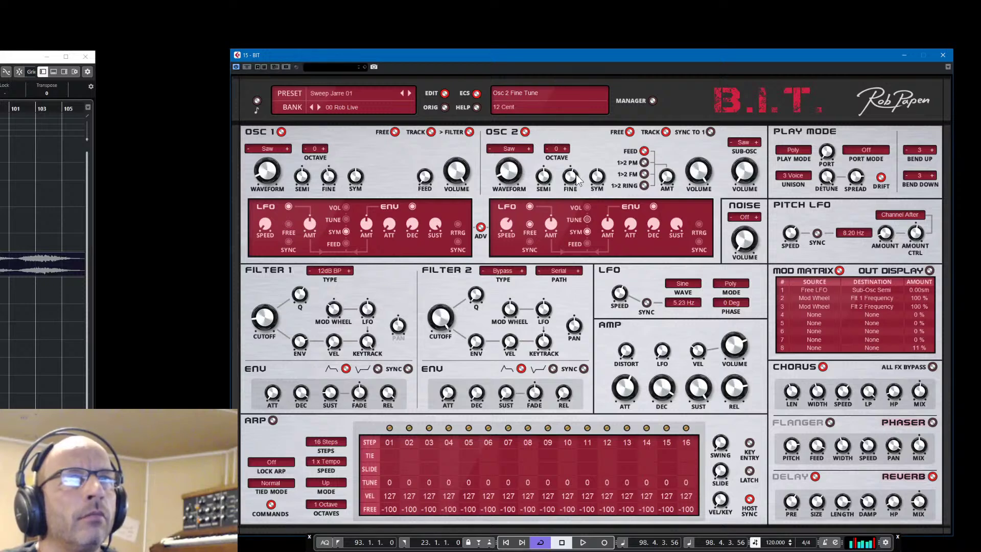
click(333, 92)
click(351, 200)
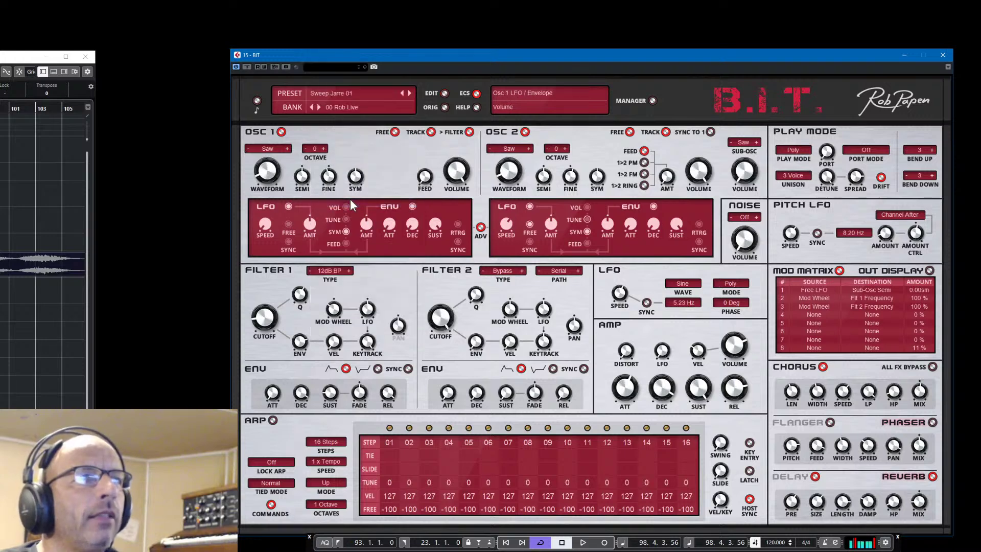
Bring up the Cubase mixer, raise the synth's main volume and save the change to the Sweep Jarre 01 preset
click(30, 327)
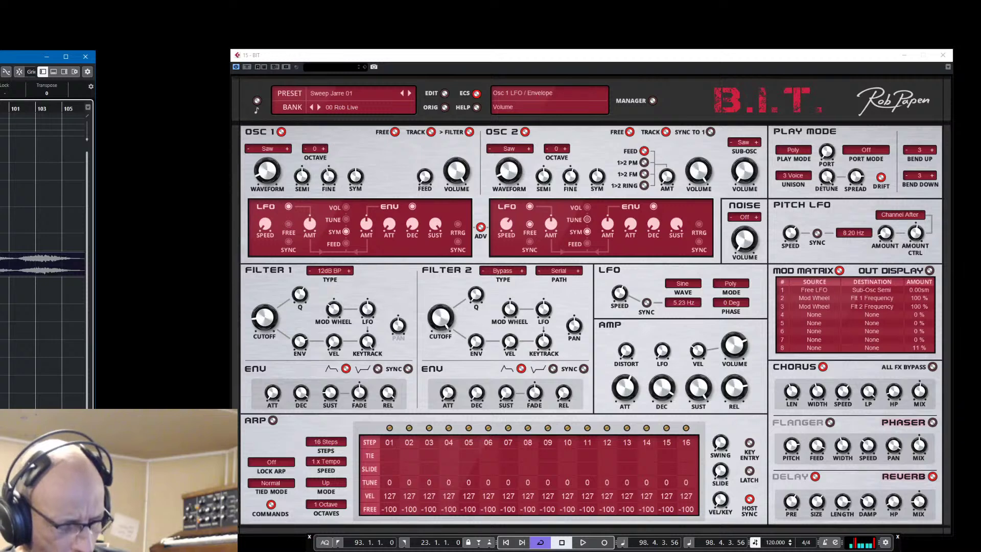
key(F3)
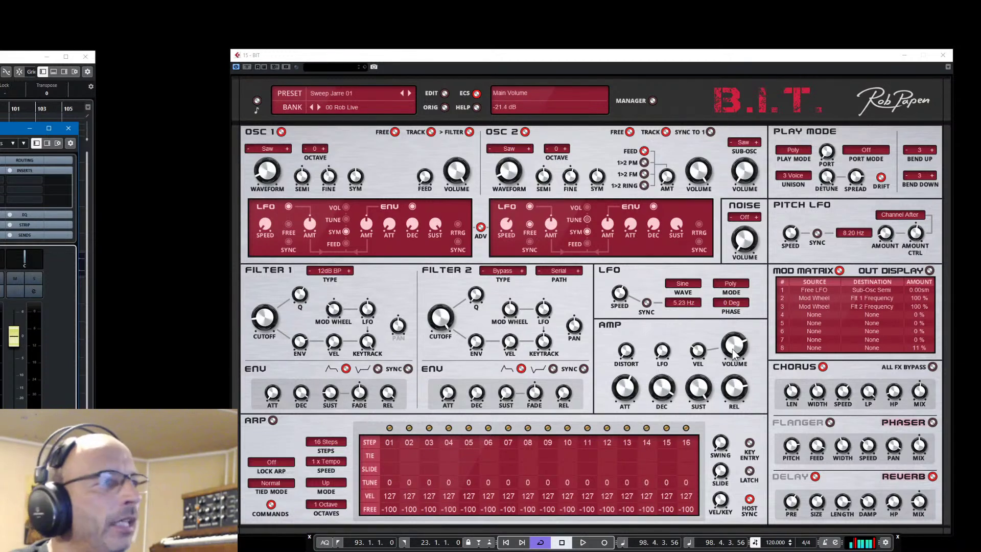
drag(734, 353, 732, 349)
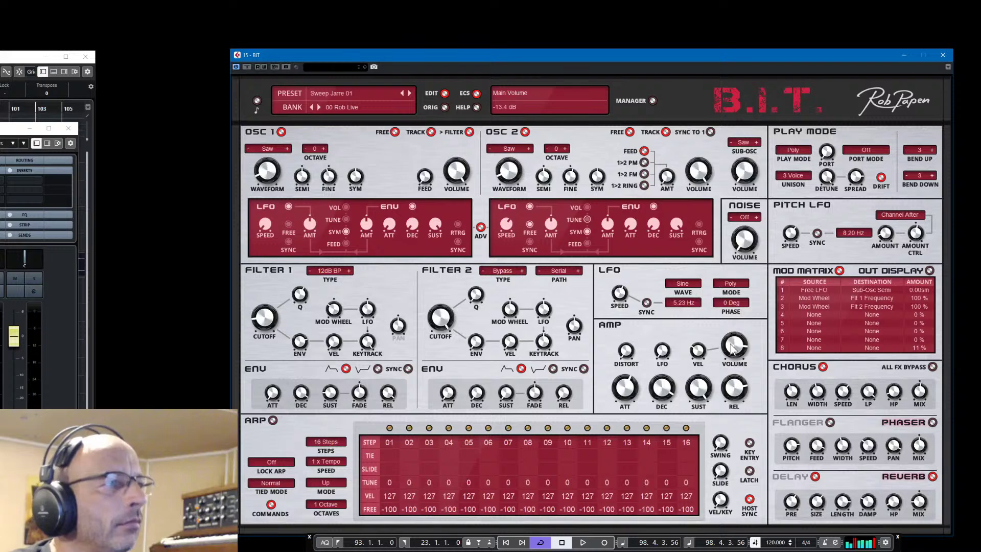
scroll(731, 349, down, 2)
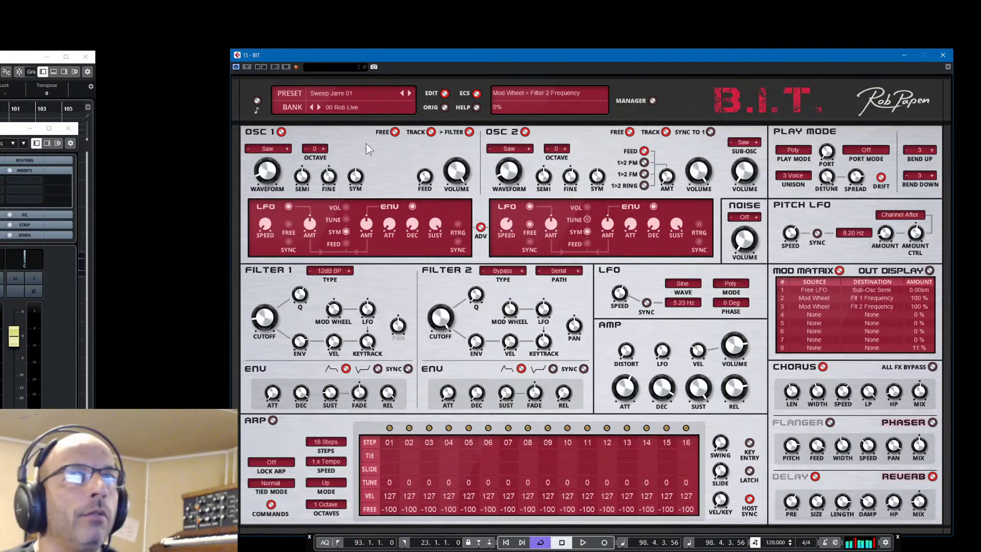
click(346, 94)
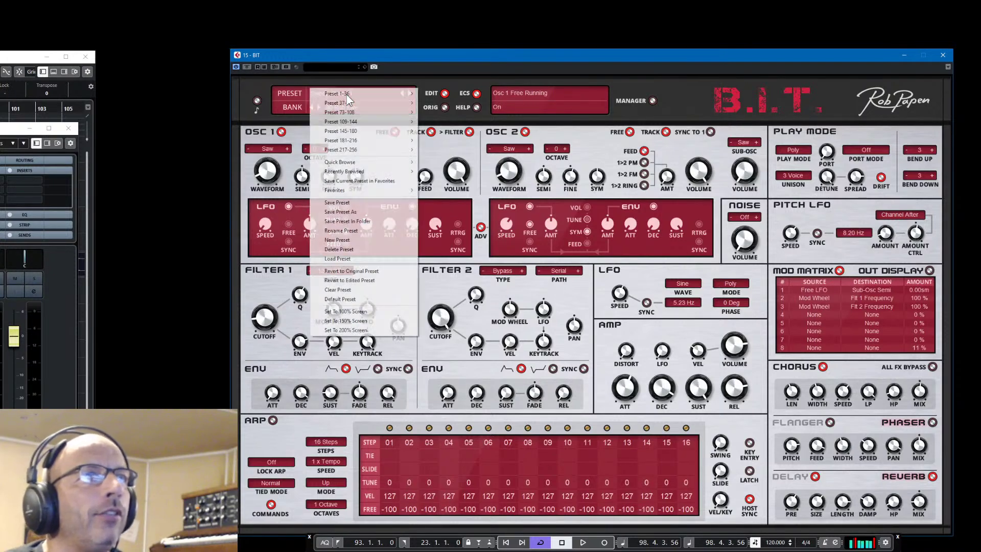
click(348, 202)
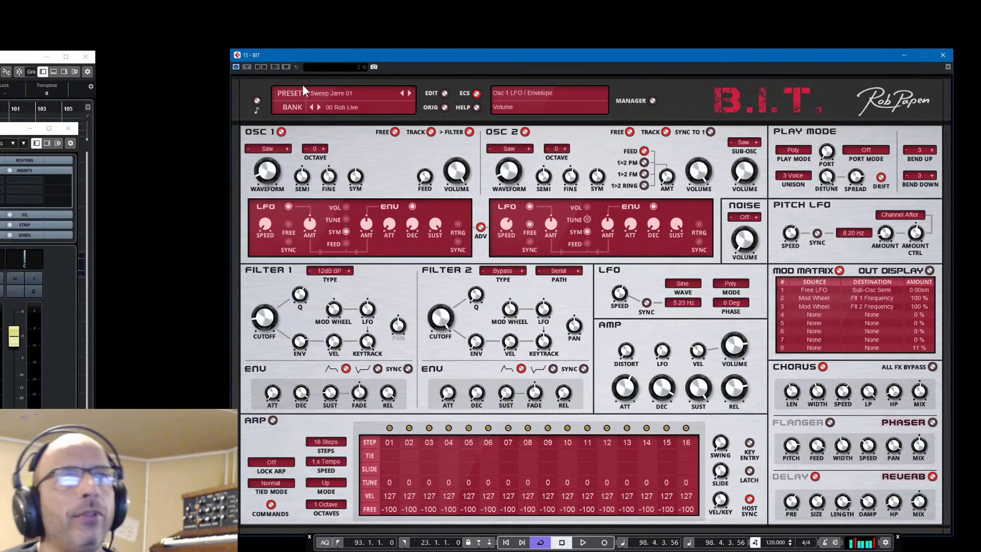
Remove the Long Attack tag from the Sweep Jarre 01 preset's categories, save the tags and return to the synth controls
click(652, 99)
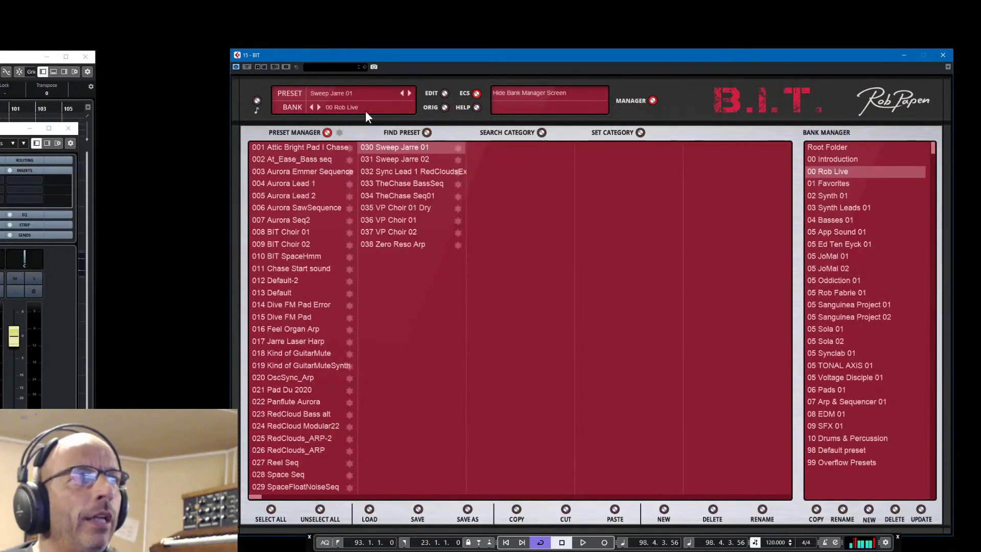
click(640, 132)
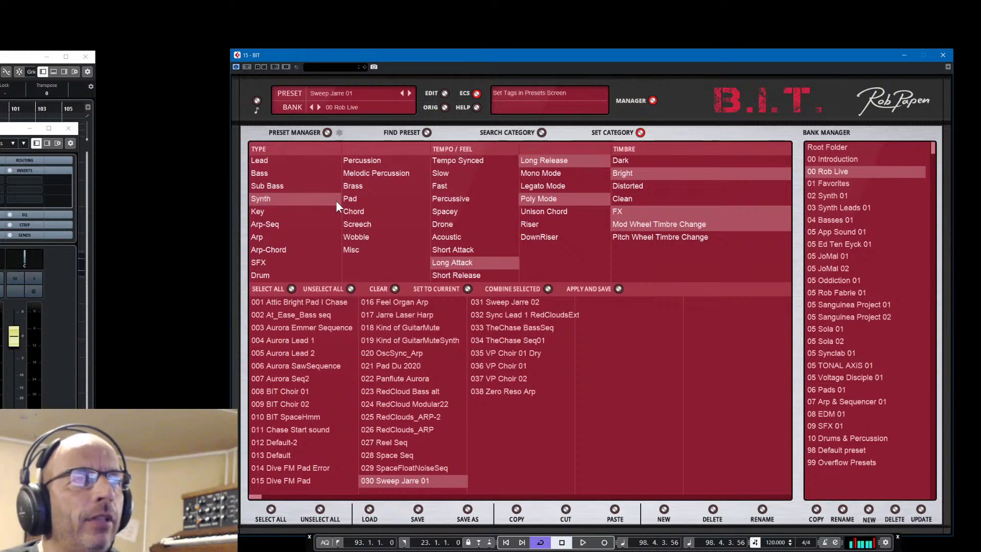
click(477, 261)
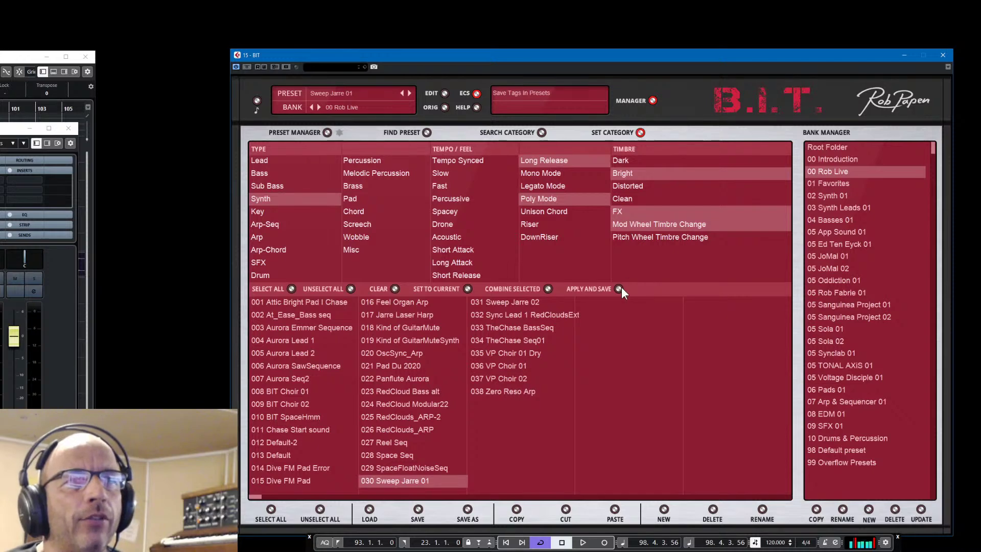
click(651, 100)
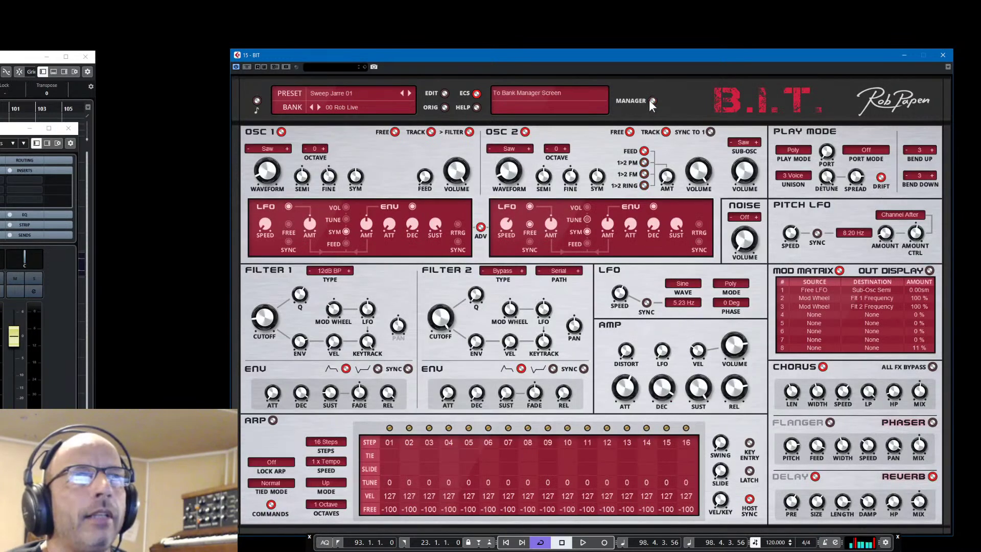
Load the Sweep Jarre 02 preset and switch the oscillators' advanced modulation view to the waveform displays
click(408, 93)
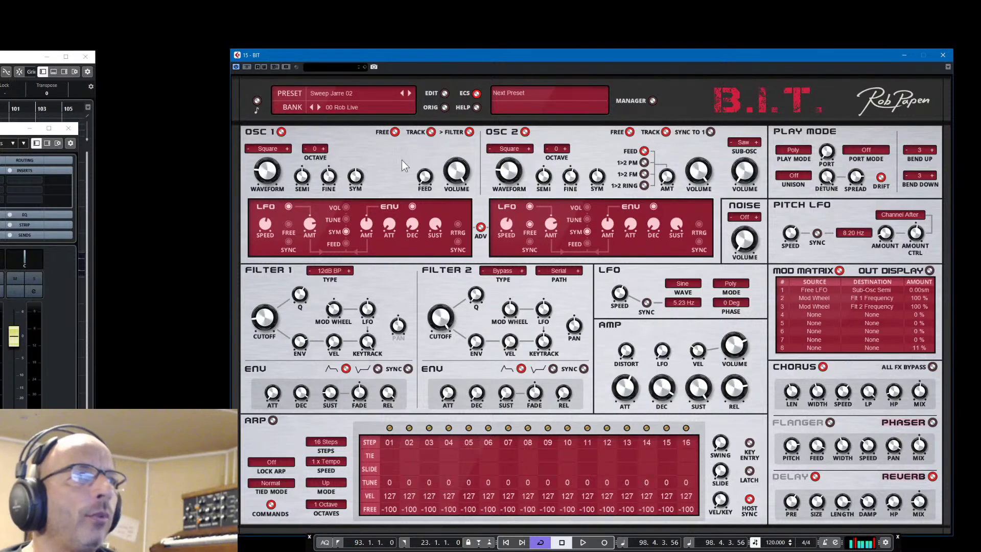
click(481, 228)
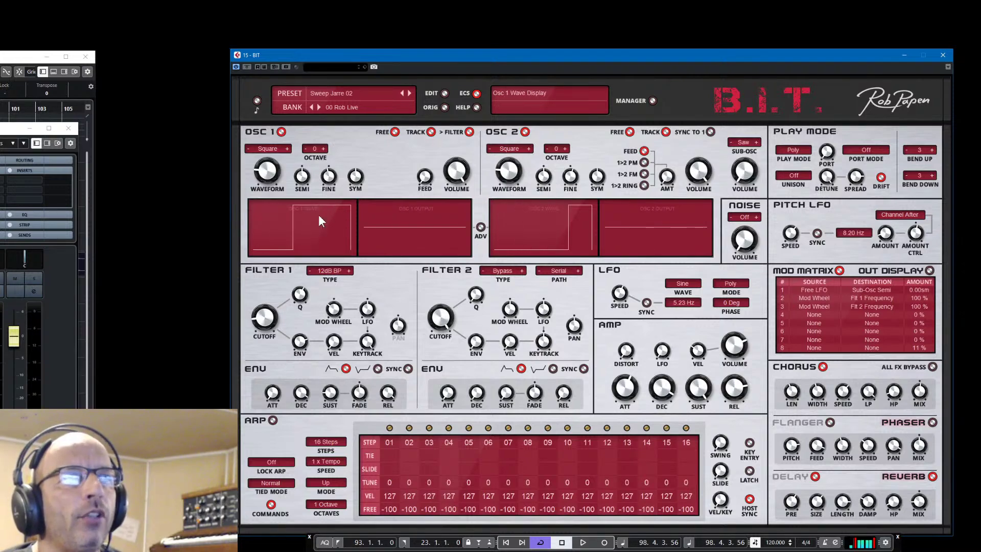
Put the mixer window away, play the recorded clip in the Cubase project as a reference for Sweep Jarre 02 and stop playback
click(82, 58)
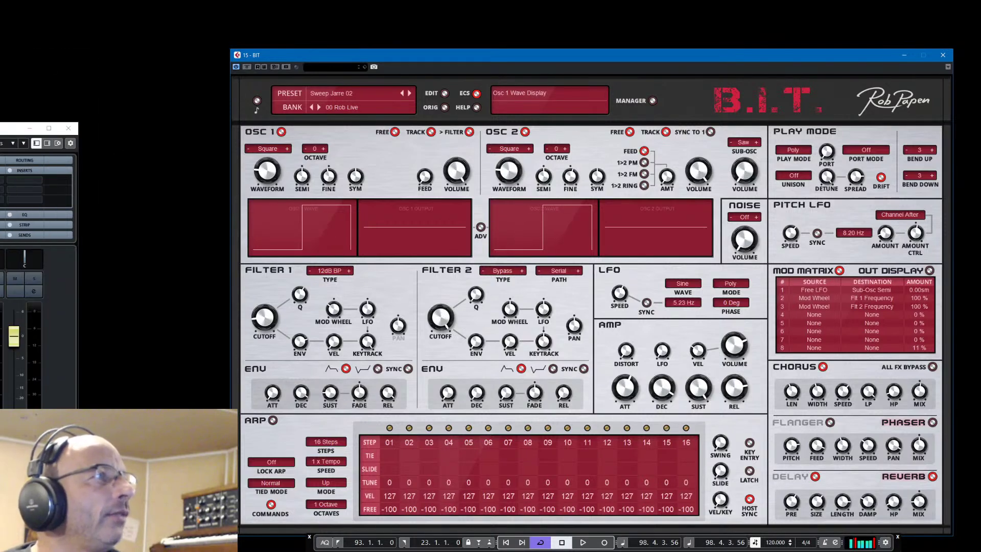
key(alt+Tab)
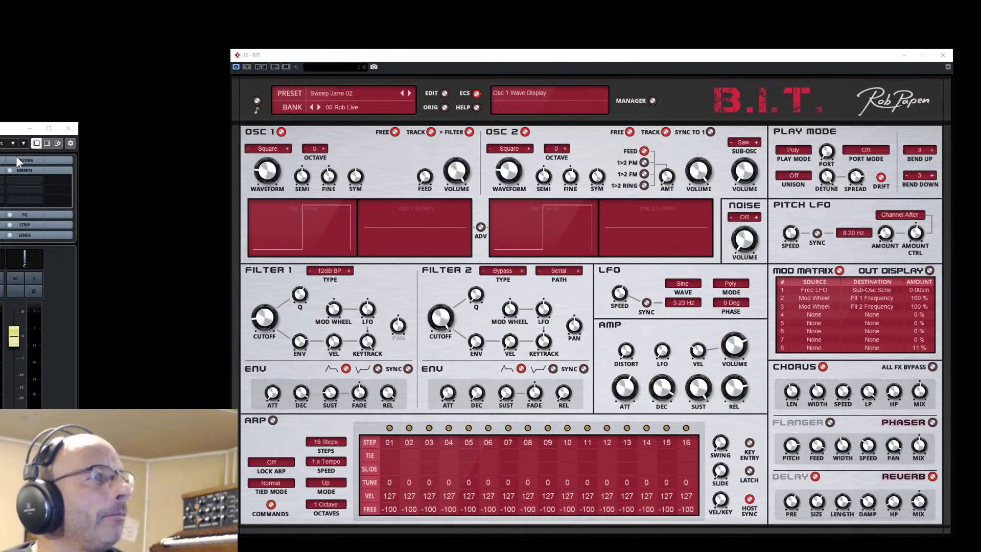
click(29, 128)
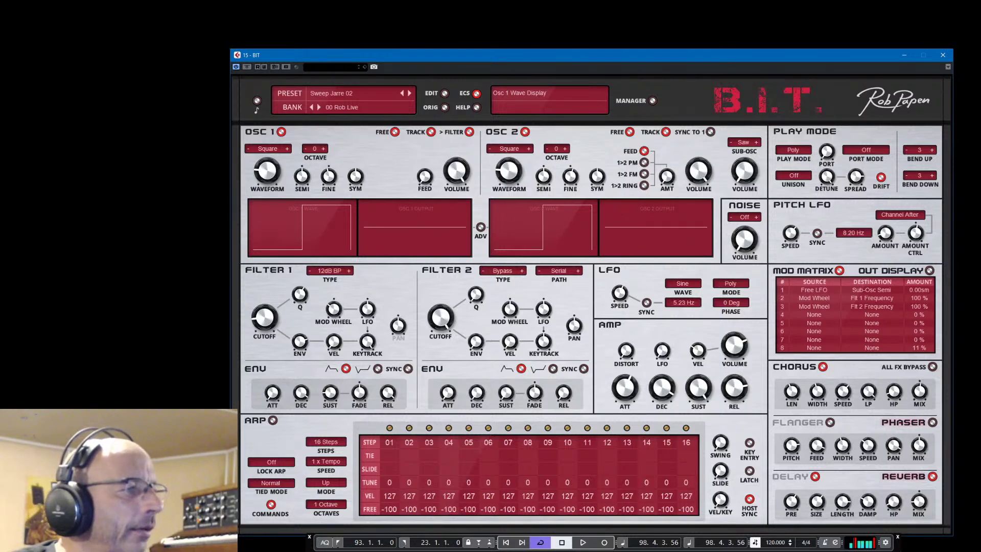
key(alt+Tab)
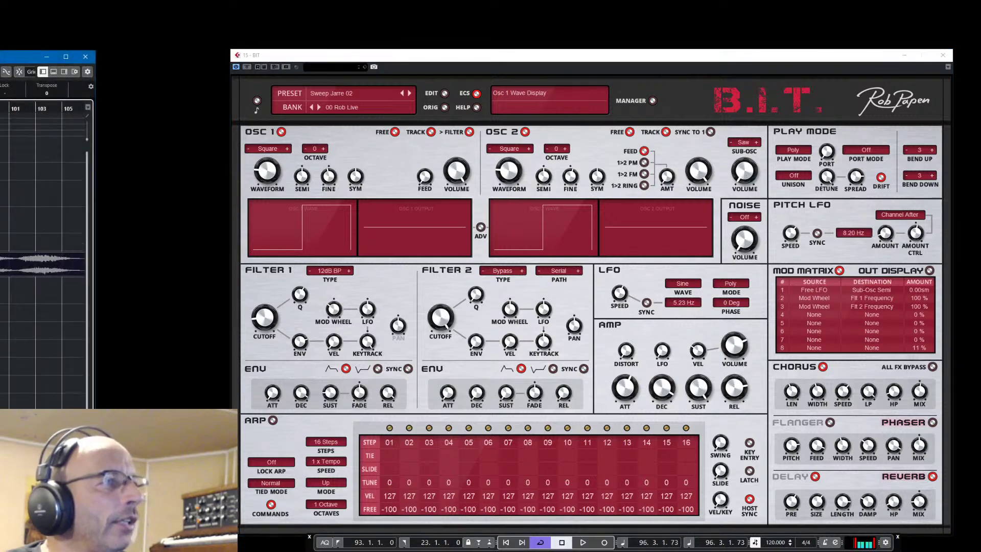
key(space)
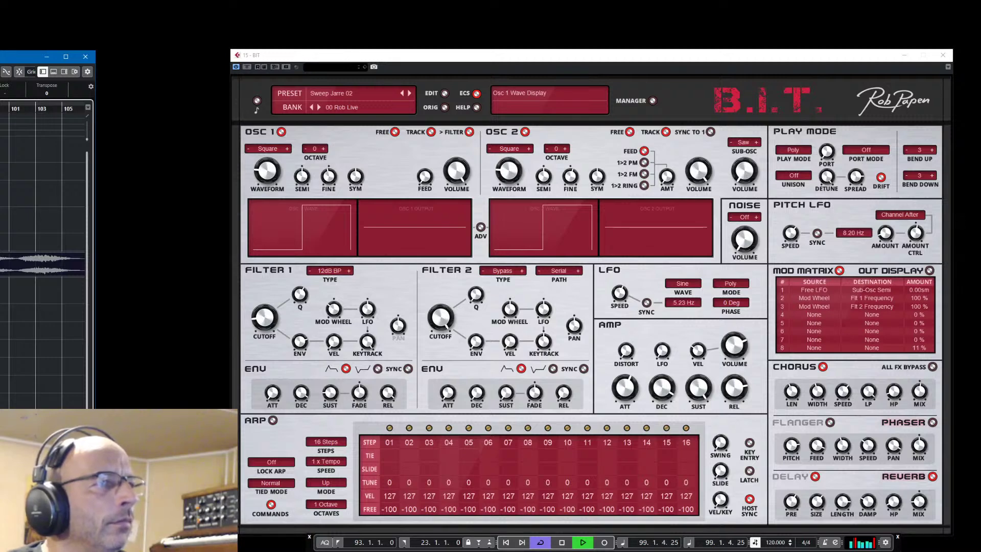
key(space)
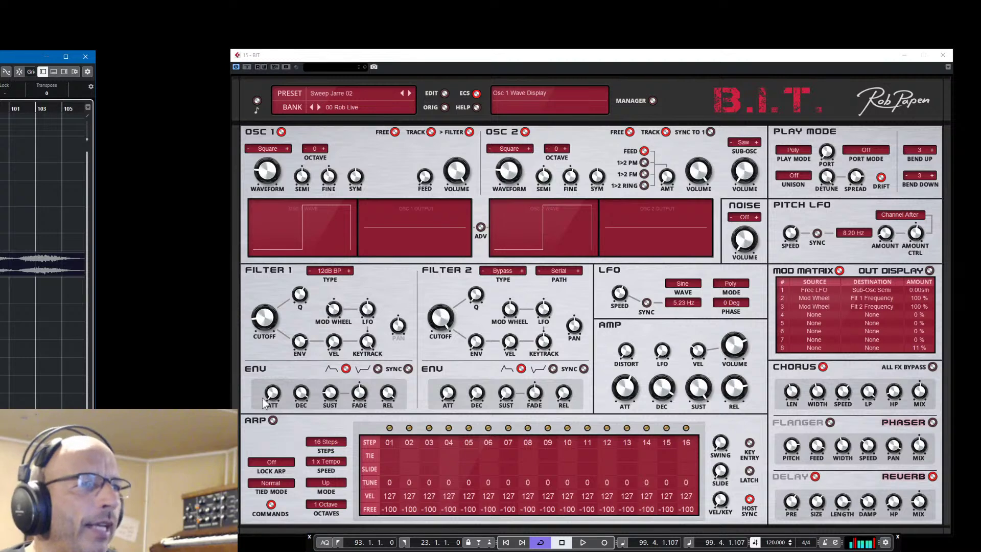
Set the Filter 1 envelope amount to 66% and save the change to the Sweep Jarre 02 preset
mouse_move(295, 347)
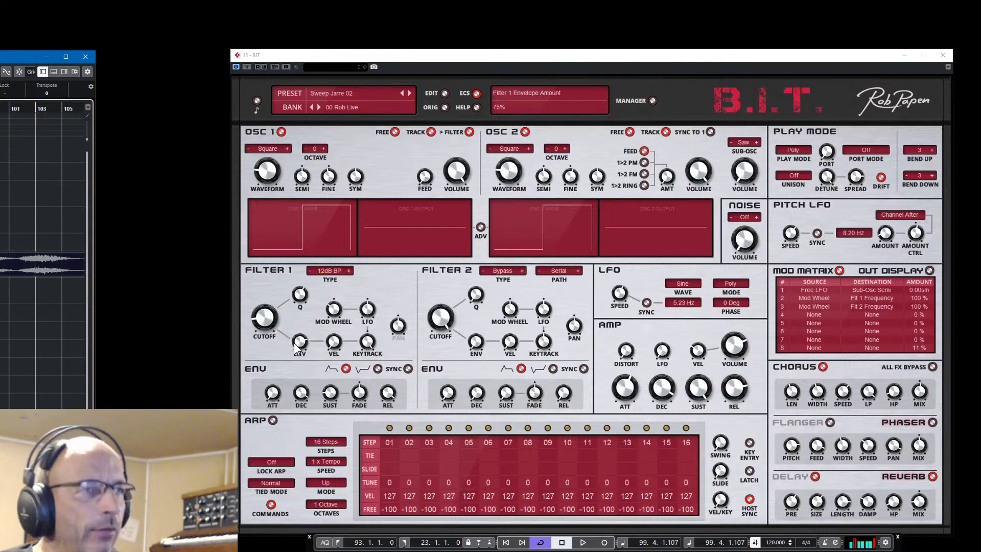
drag(296, 349, 302, 358)
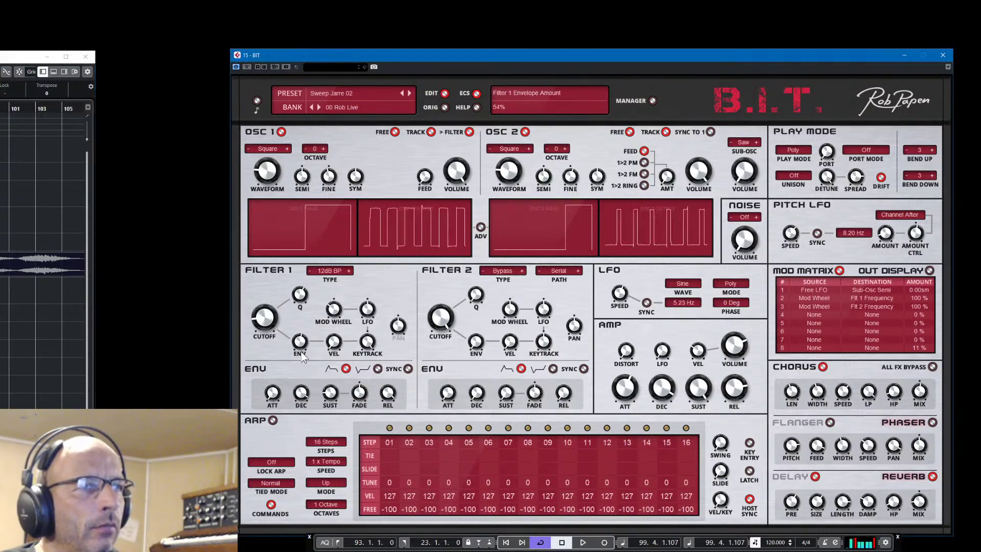
scroll(301, 344, up, 5)
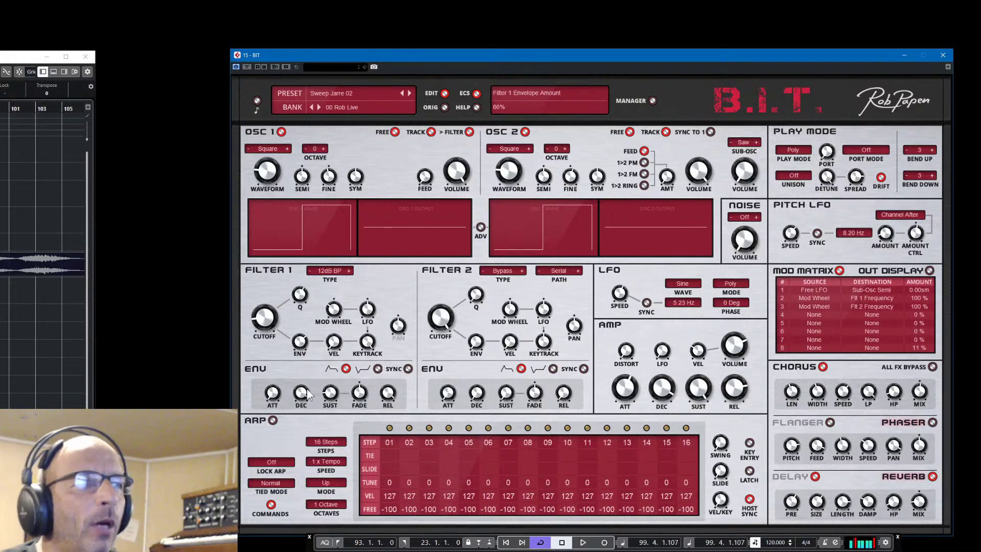
mouse_move(297, 392)
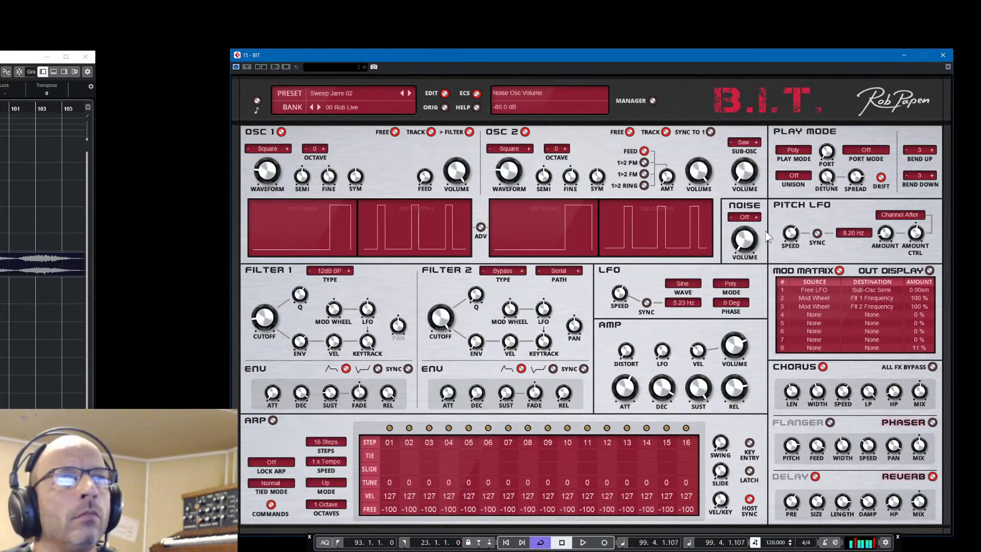
click(344, 94)
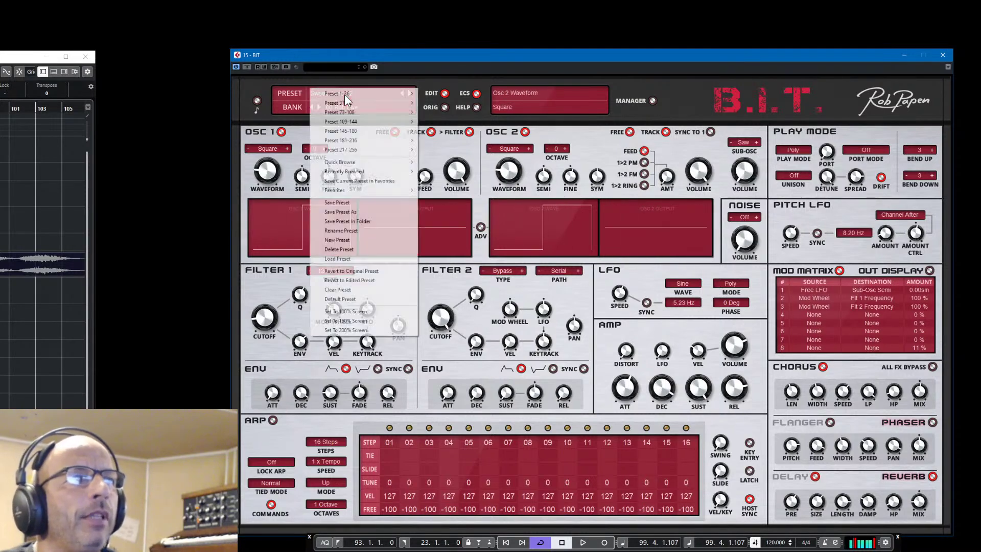
click(336, 202)
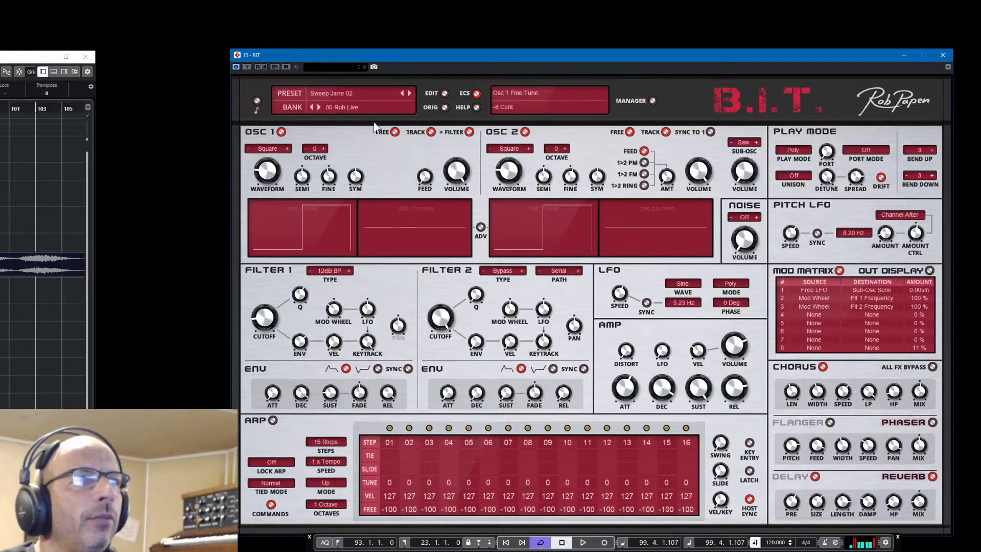
Recall the Sweep Jarre 01 preset, play the recorded clip for comparison and stop playback
click(401, 93)
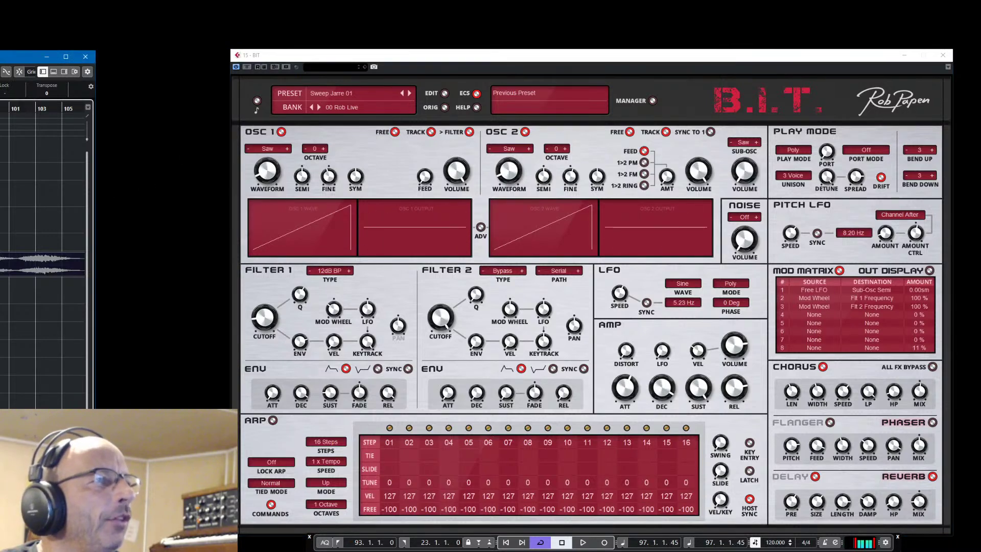
key(space)
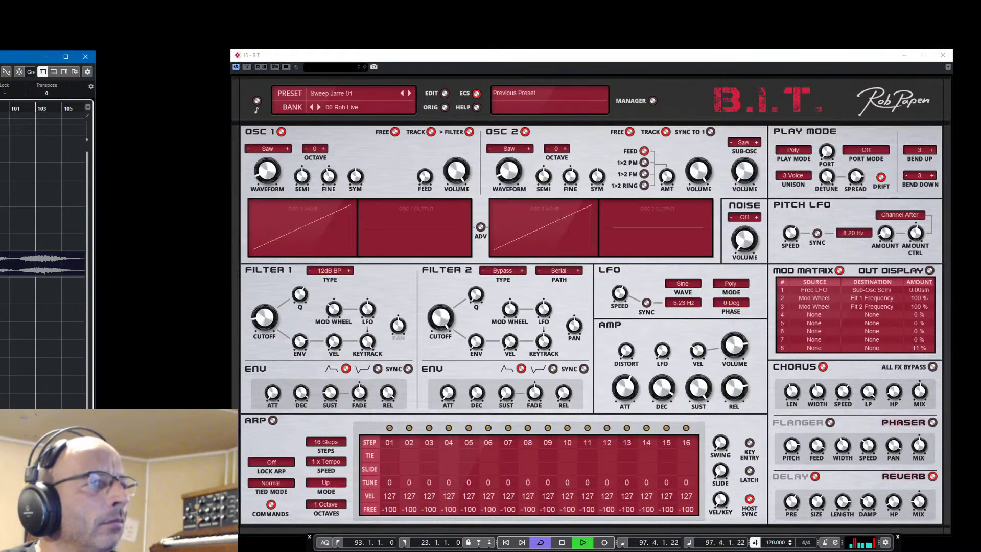
key(space)
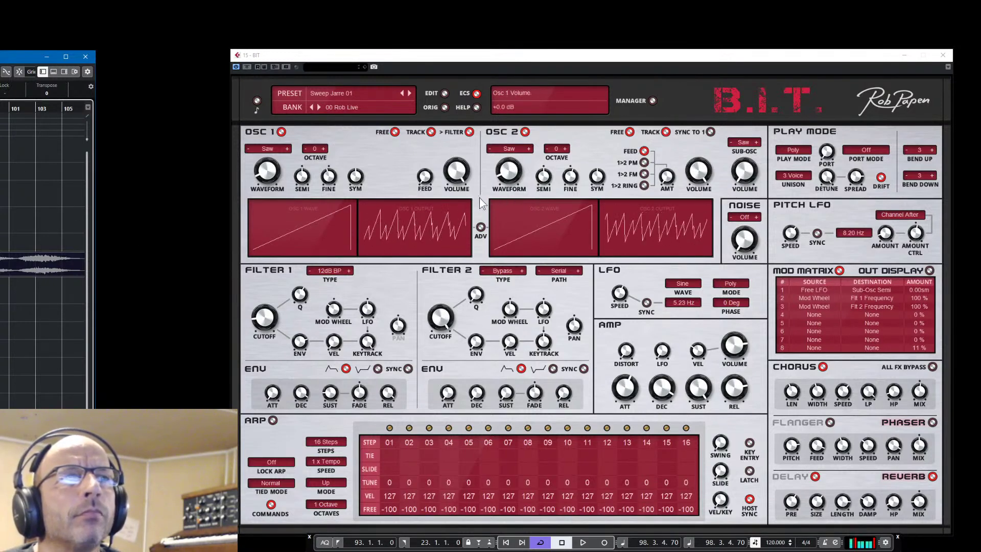
Adjust the fine tuning of Osc 2 and Osc 1 and set the unison mode to 2 Voice
click(574, 173)
drag(576, 173, 581, 165)
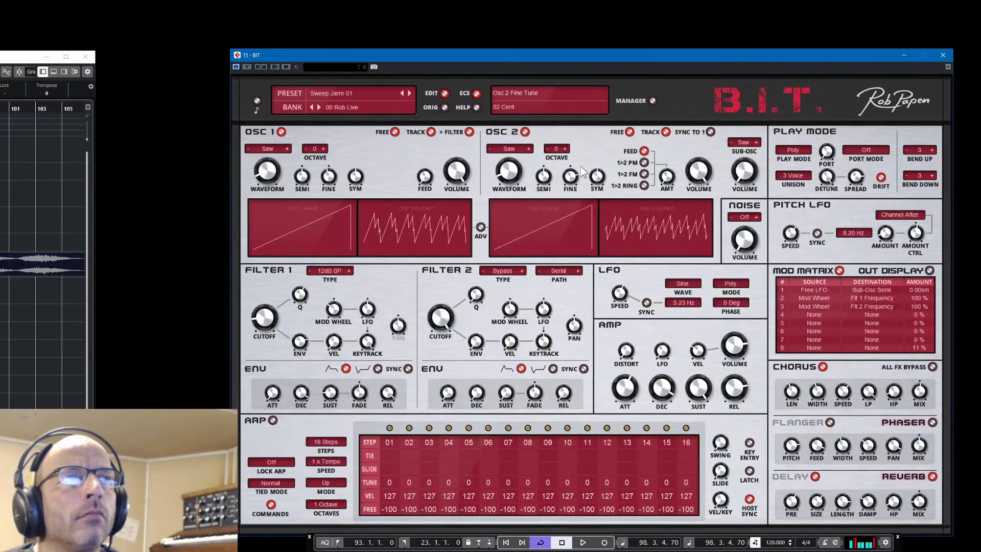
drag(327, 176, 330, 180)
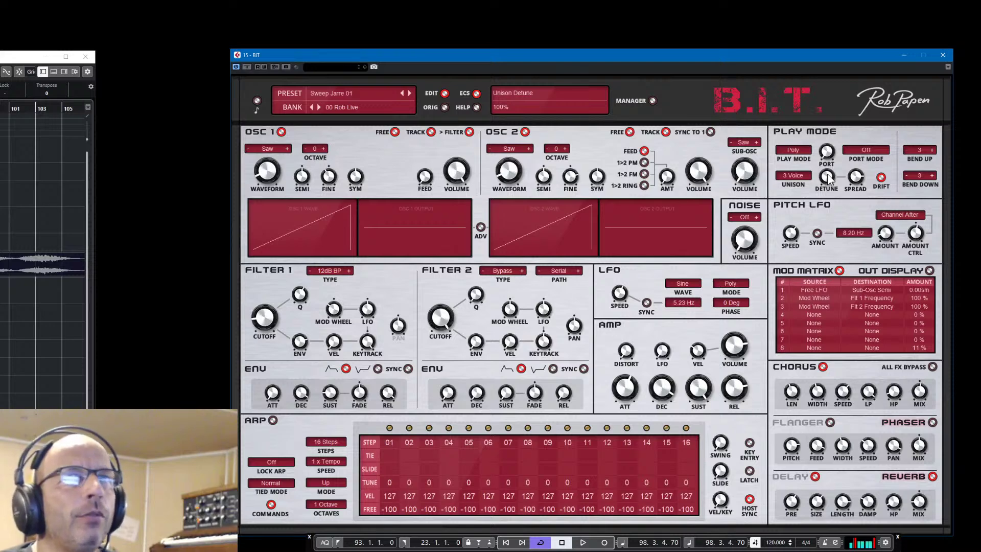
click(795, 173)
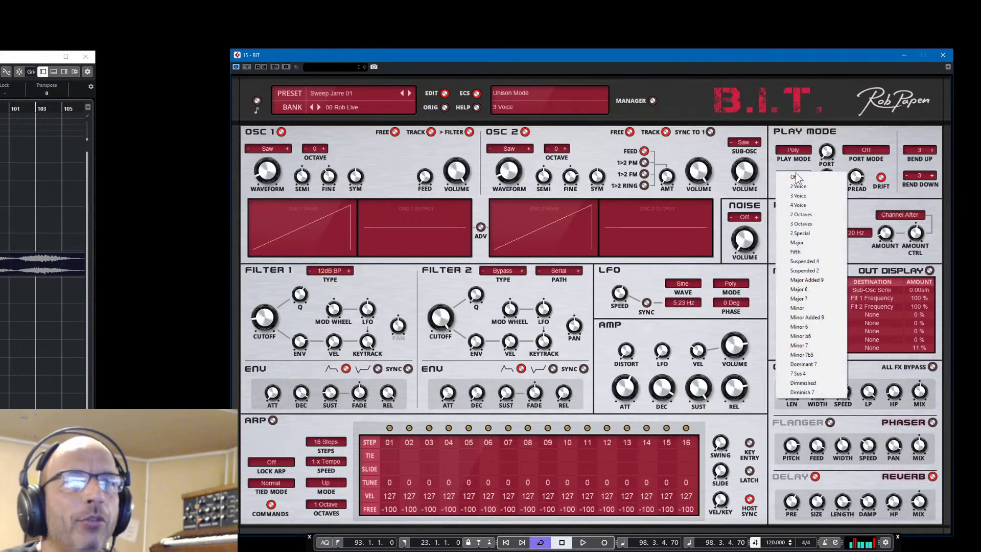
click(801, 184)
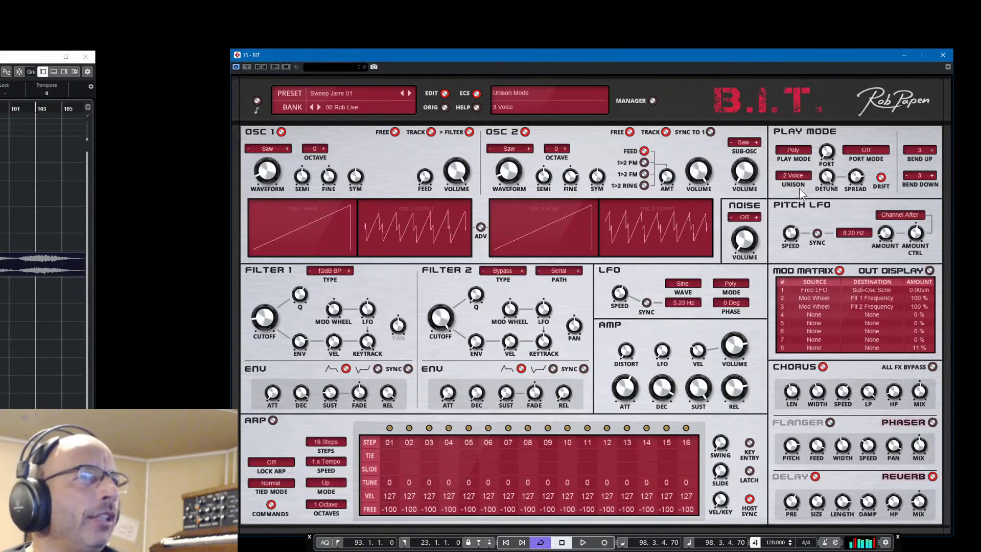
Save the two-voice unison variation as a new preset named "Sweep Jarre 03"
click(331, 96)
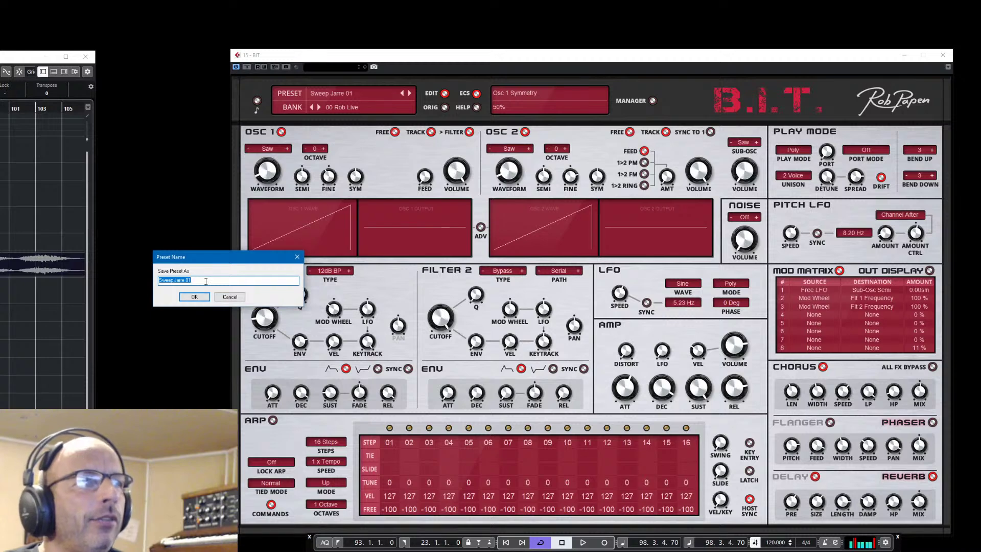
click(205, 281)
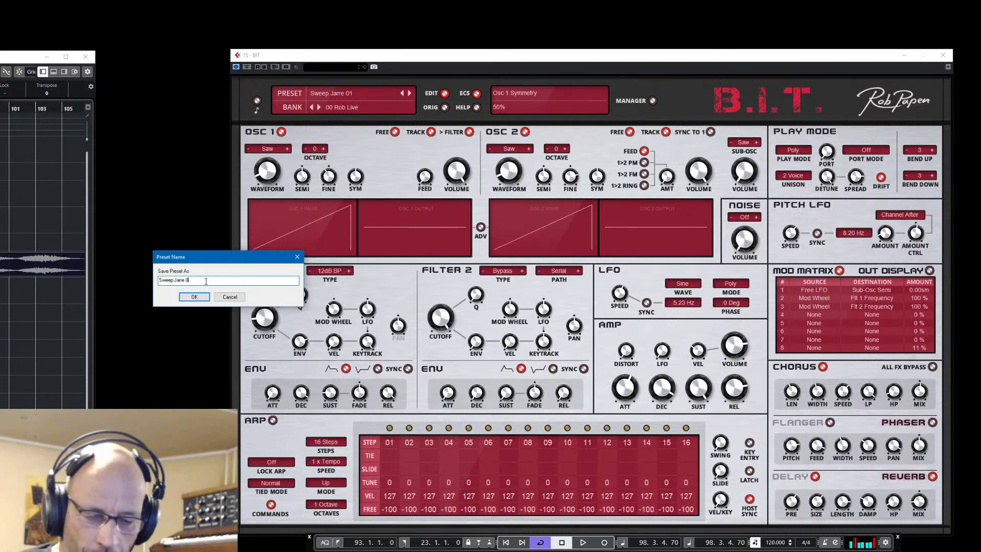
text(3)
click(194, 296)
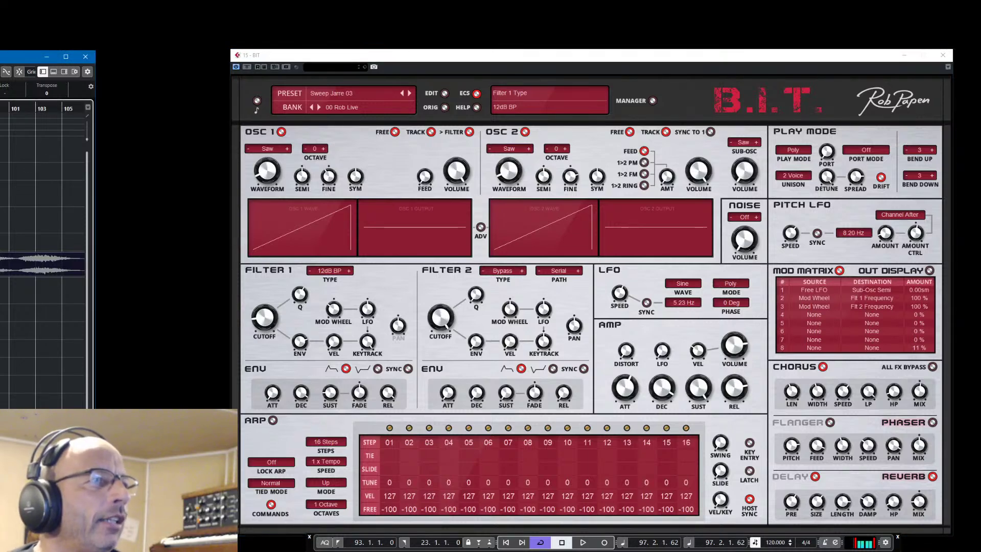
Play the recorded clip in two short passages for comparison, stop it and move the playback position back before the clip
key(space)
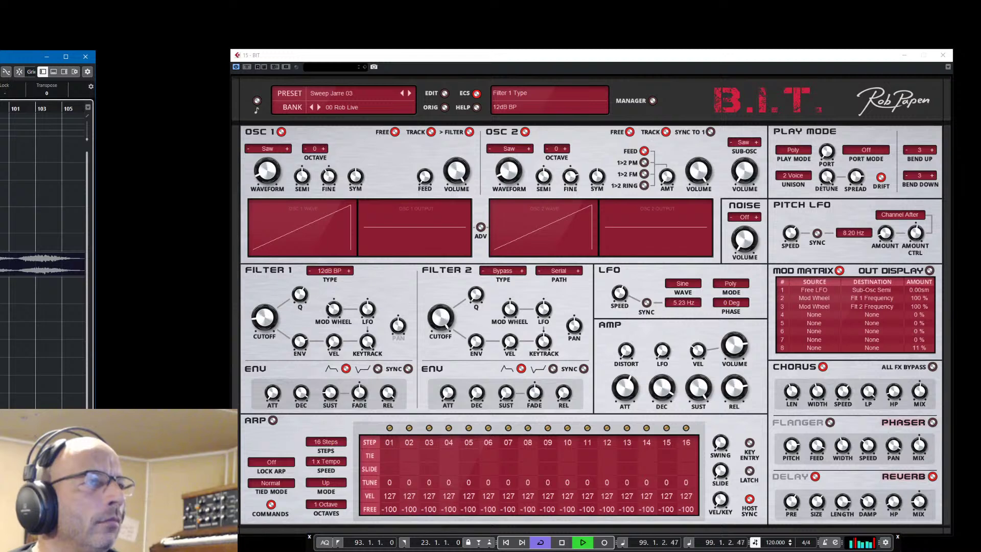
key(space)
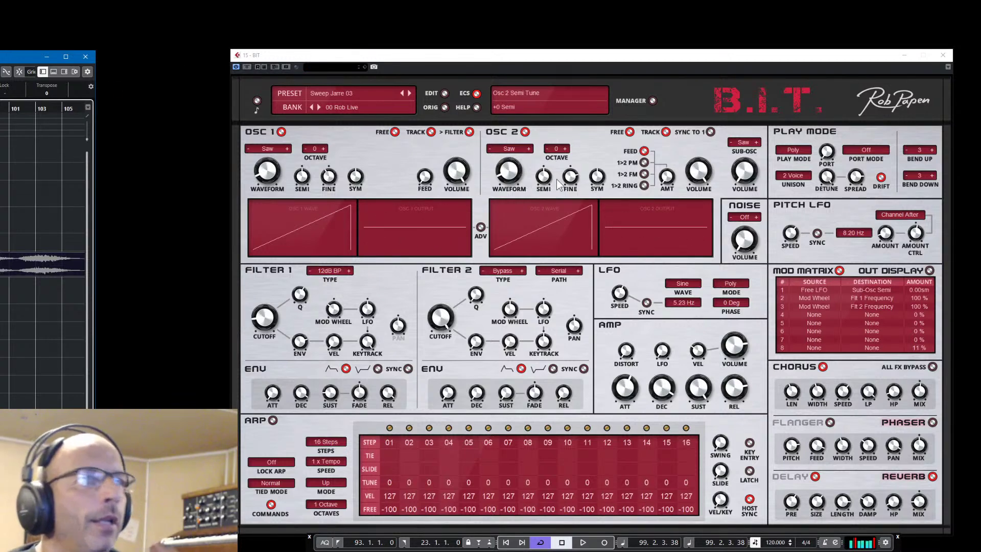
key(alt+Tab)
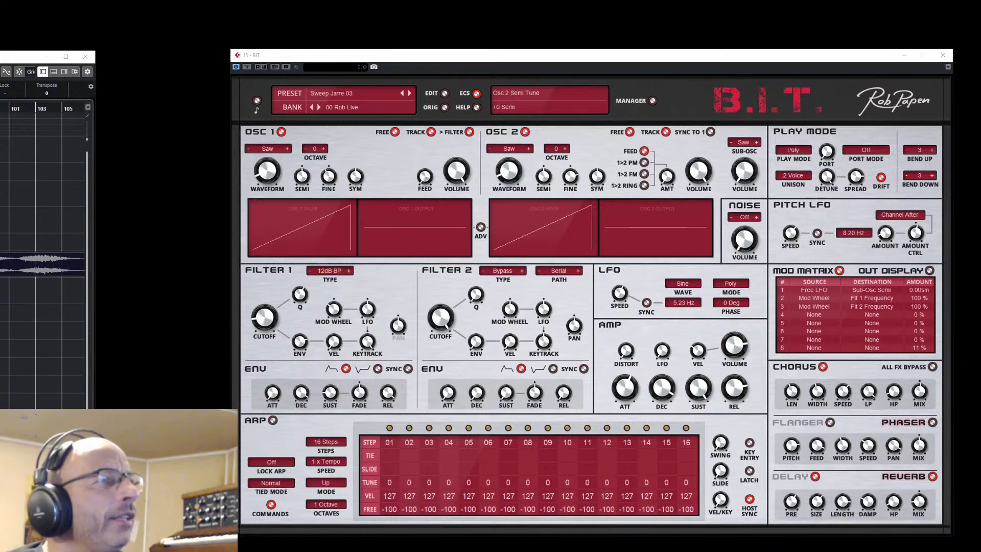
key(space)
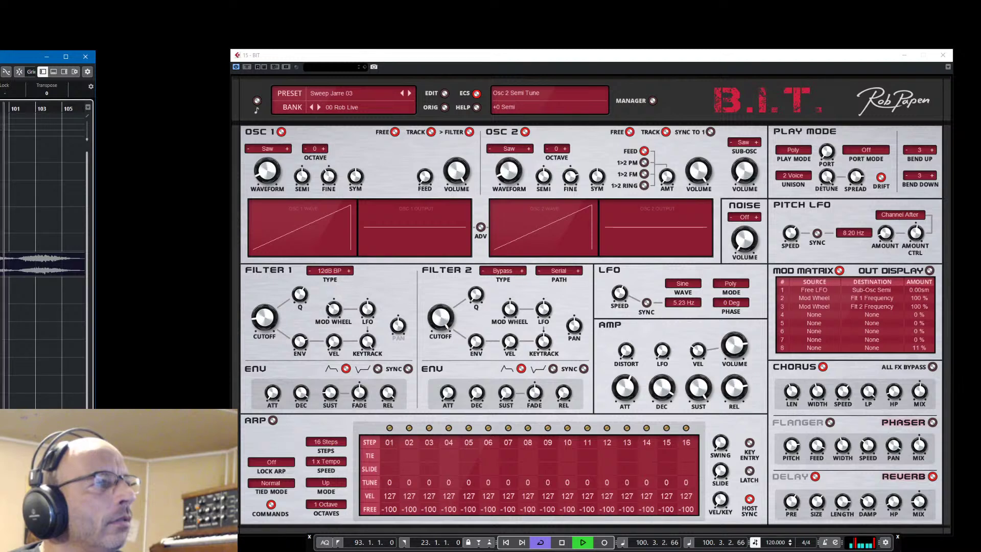
key(space)
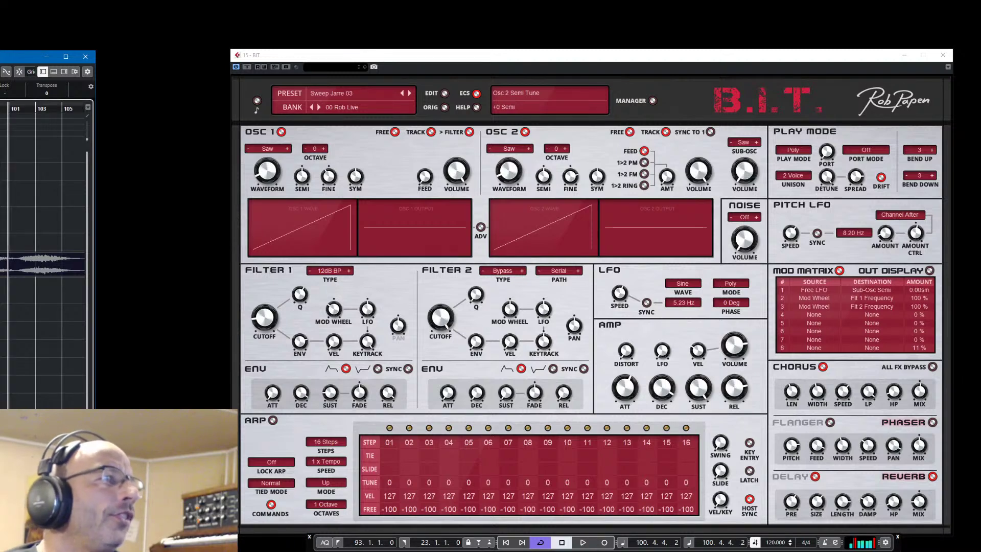
click(0, 109)
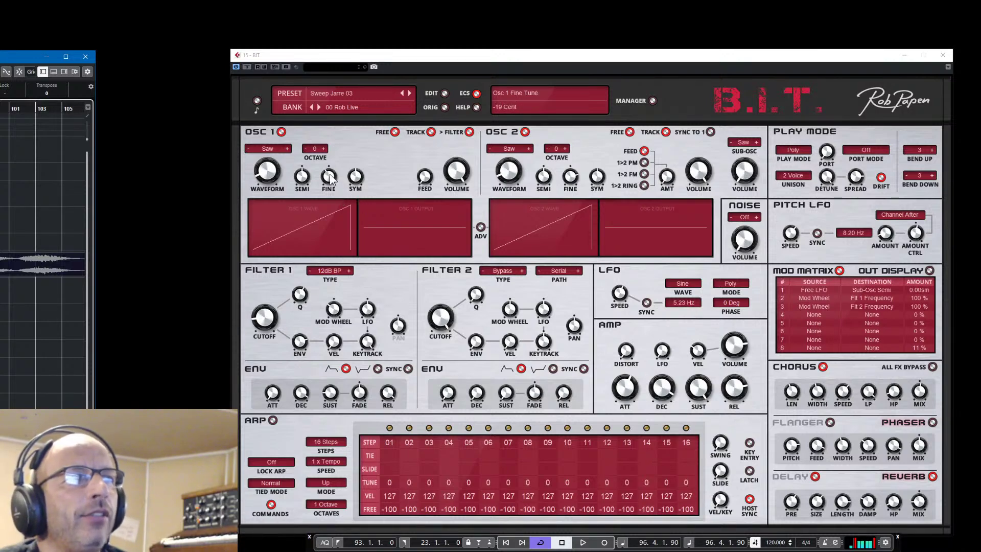
Readjust the fine tuning of Osc 1, set Osc 2's to 19 cents and save the changes to the Sweep Jarre 03 preset
click(332, 190)
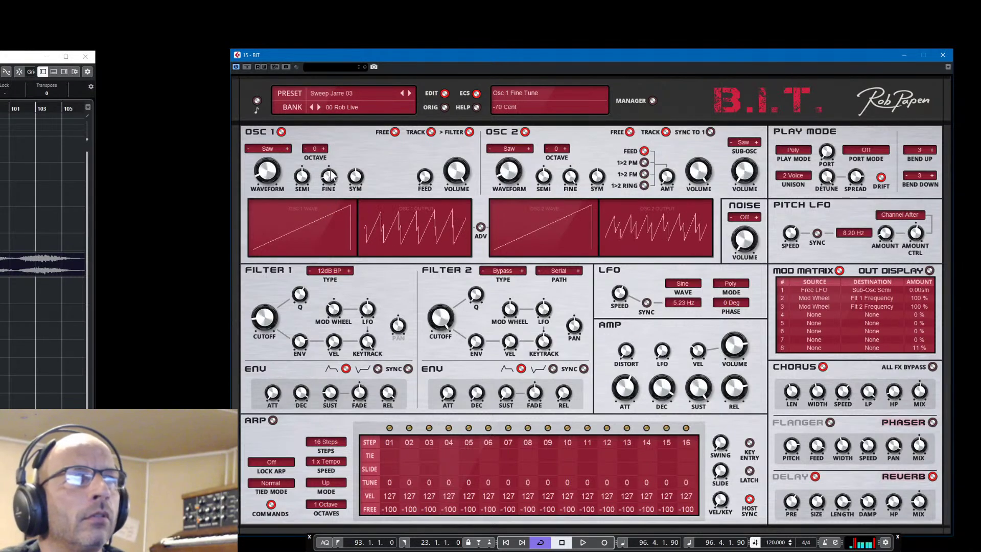
drag(332, 176, 332, 172)
drag(574, 176, 578, 188)
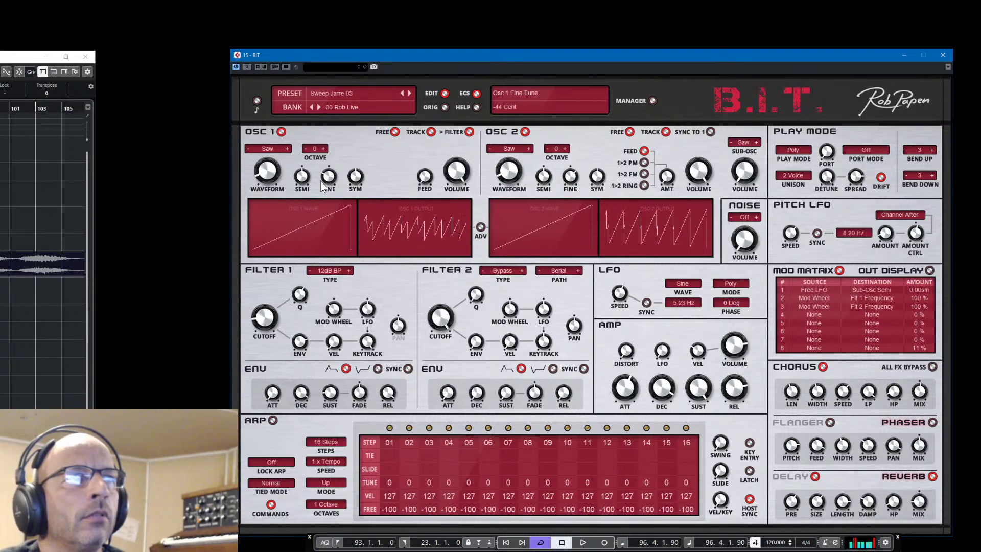
mouse_move(330, 175)
drag(330, 176, 329, 173)
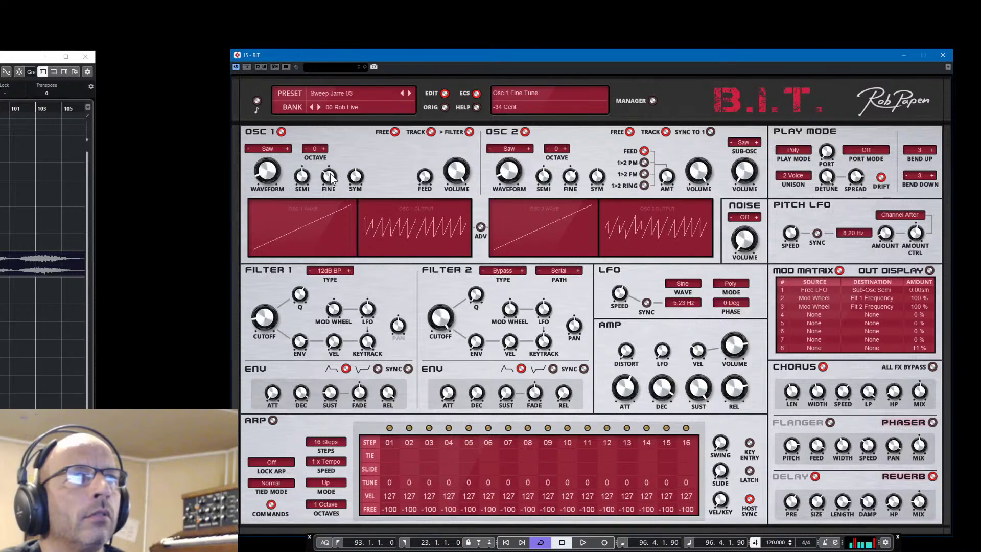
drag(329, 173, 331, 172)
mouse_move(561, 178)
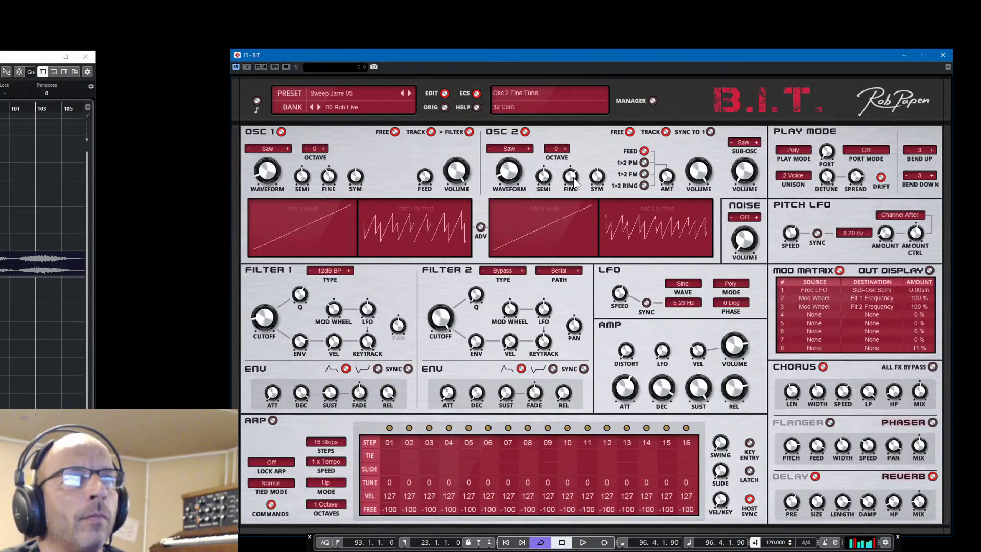
drag(573, 177, 574, 192)
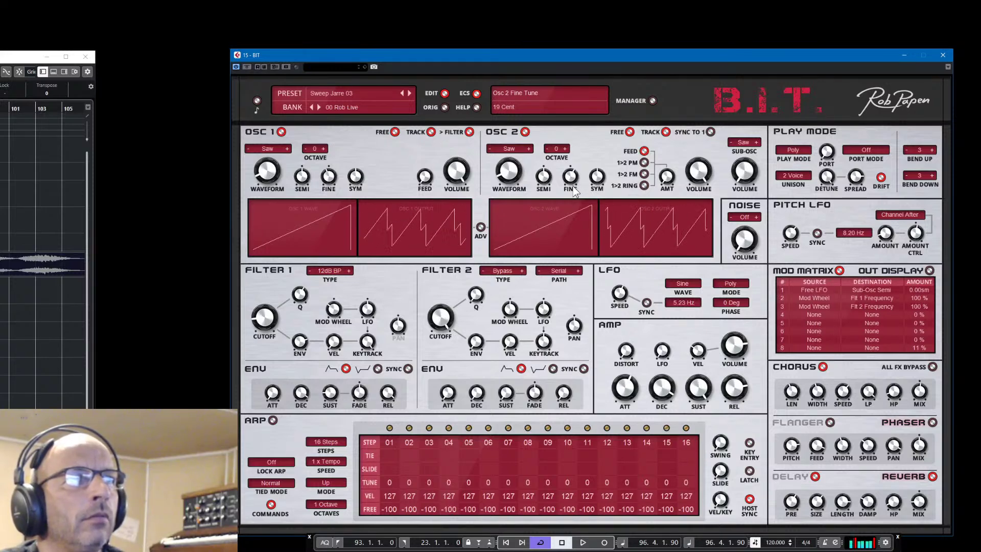
click(351, 101)
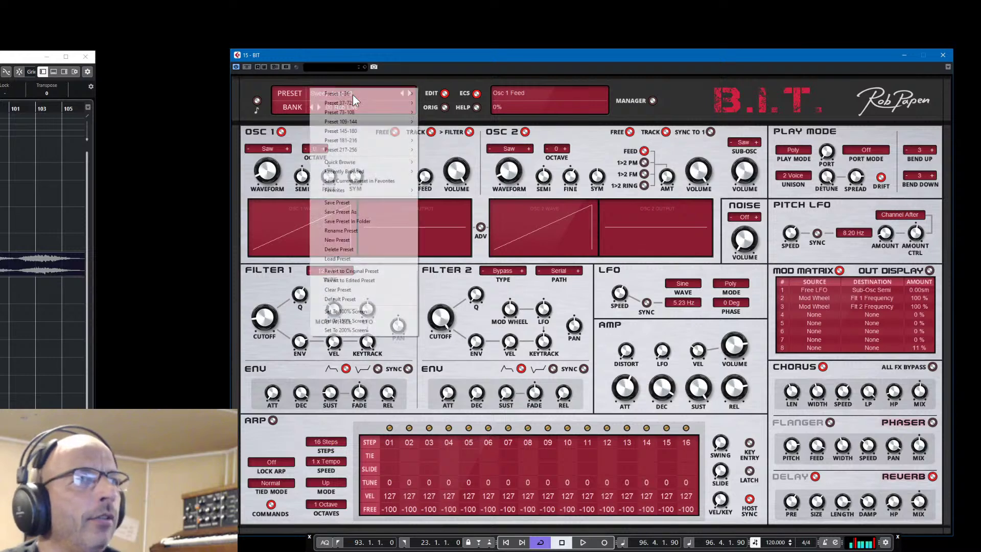
click(334, 203)
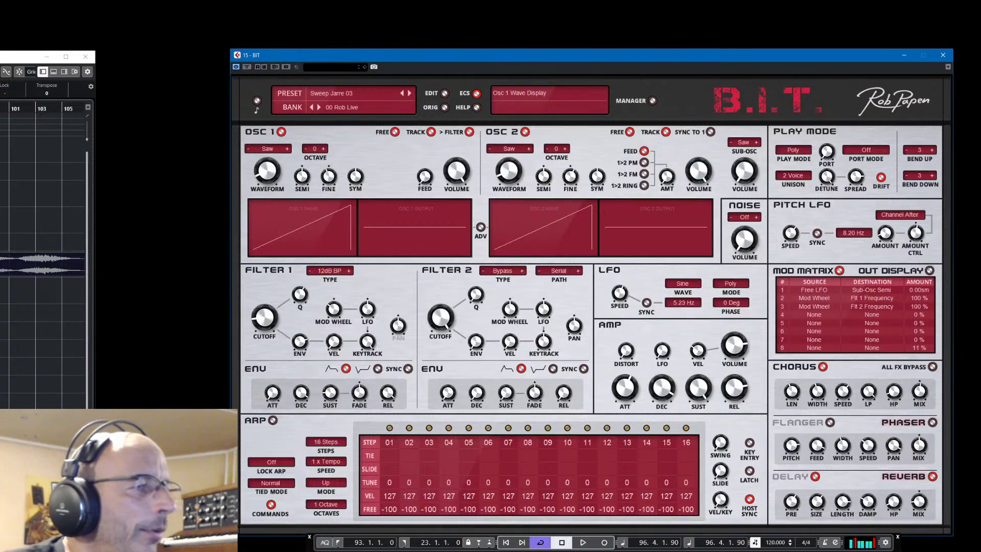
Step through the presets Sweep Jarre 01, 02 and 03 in turn to compare their sounds
click(401, 93)
click(401, 94)
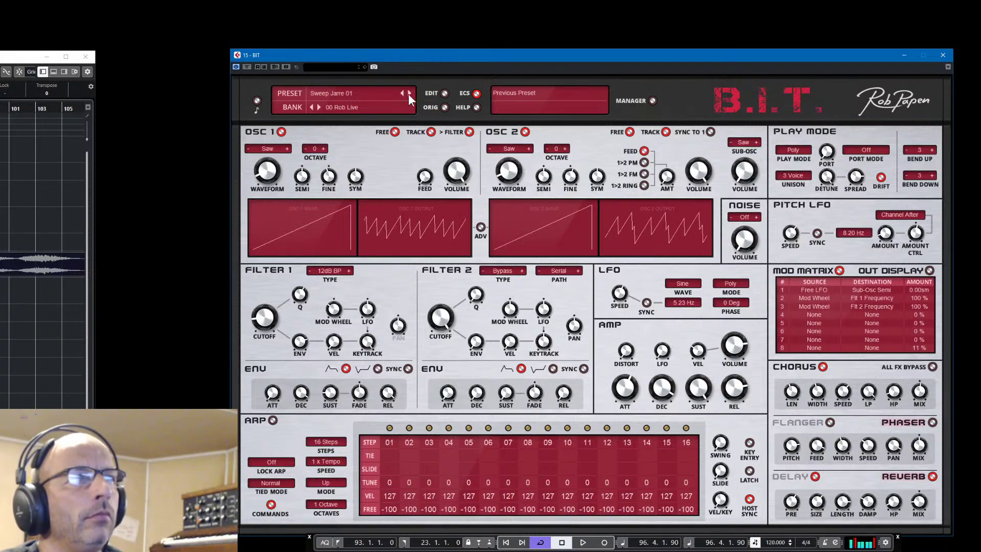
click(409, 93)
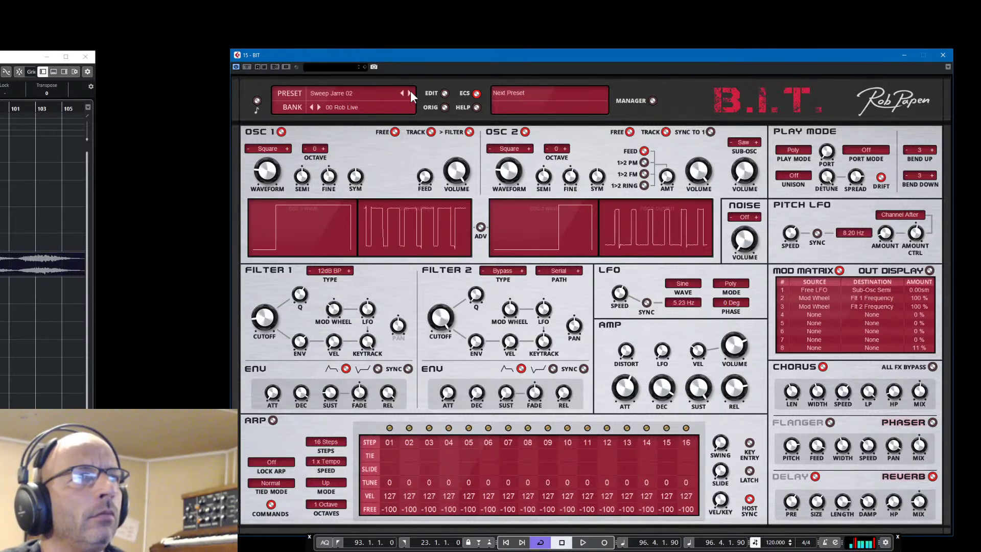
click(409, 93)
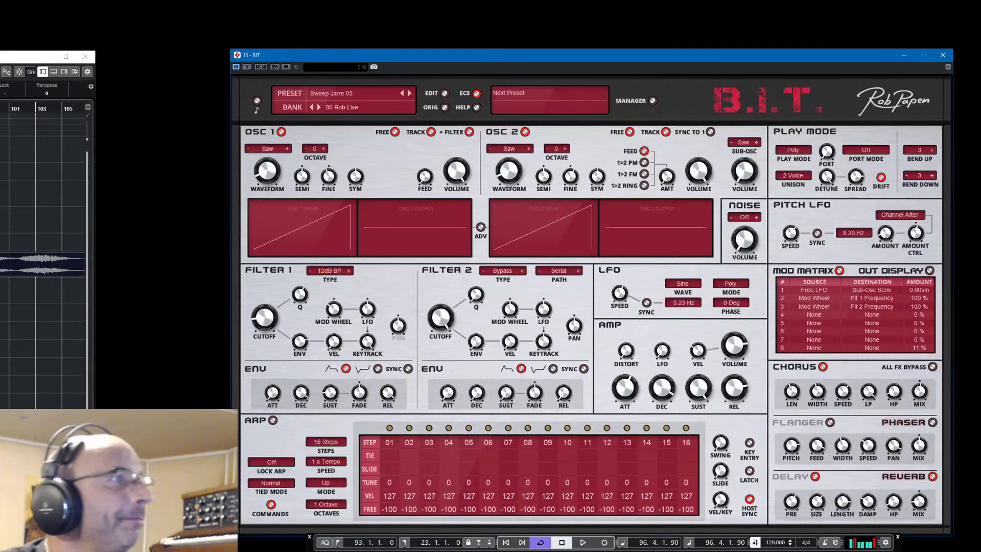
key(alt+Tab)
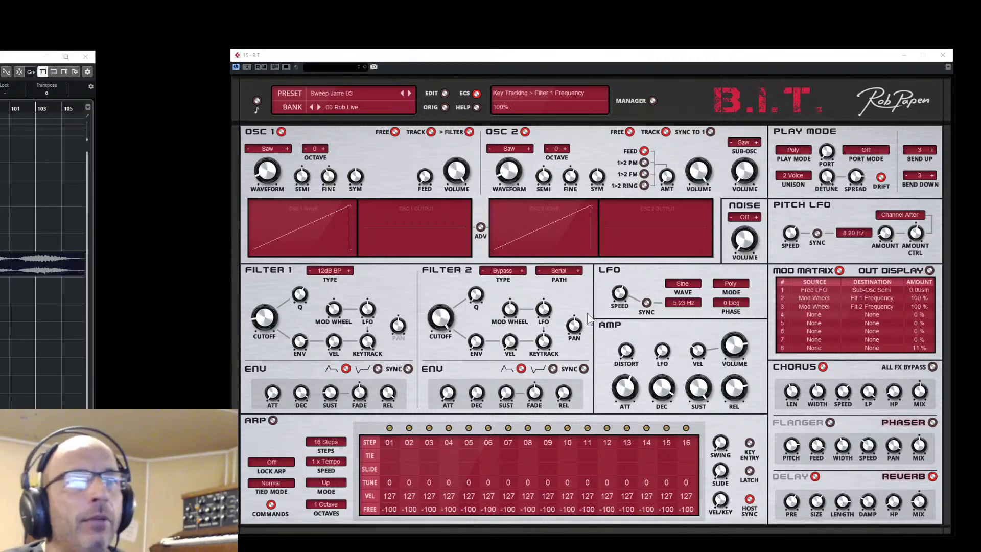
Set the noise type to White and adjust the noise volume
click(756, 217)
drag(753, 236, 753, 206)
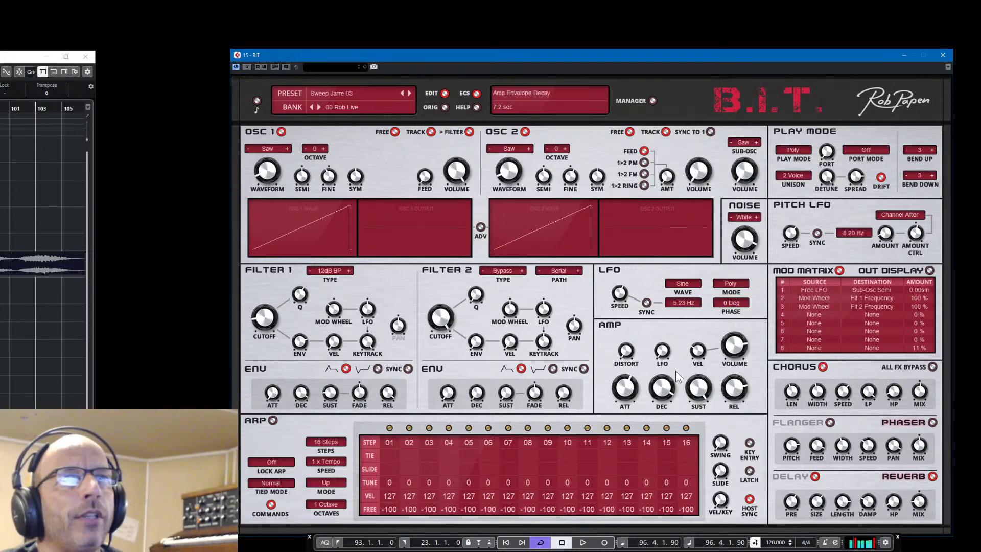
drag(456, 172, 473, 281)
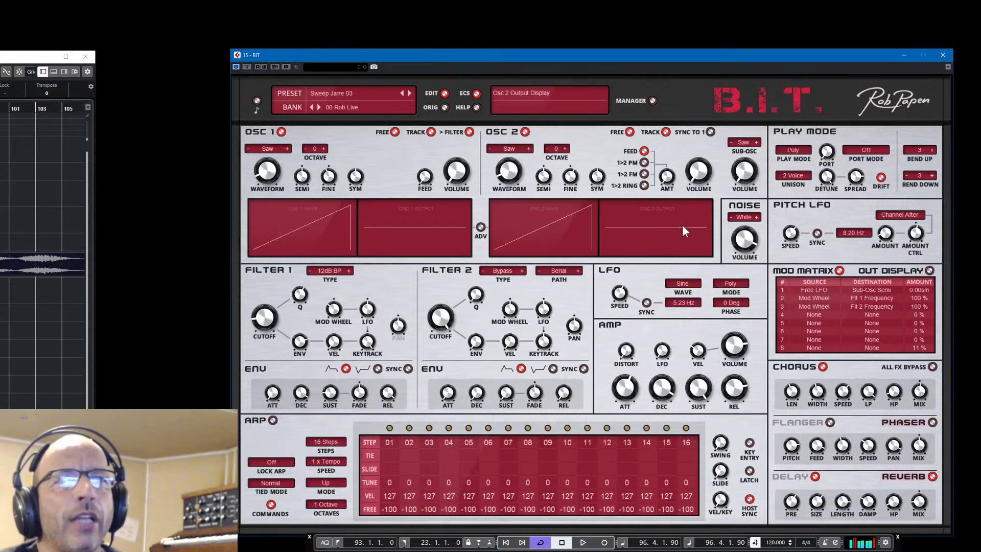
drag(744, 240, 743, 236)
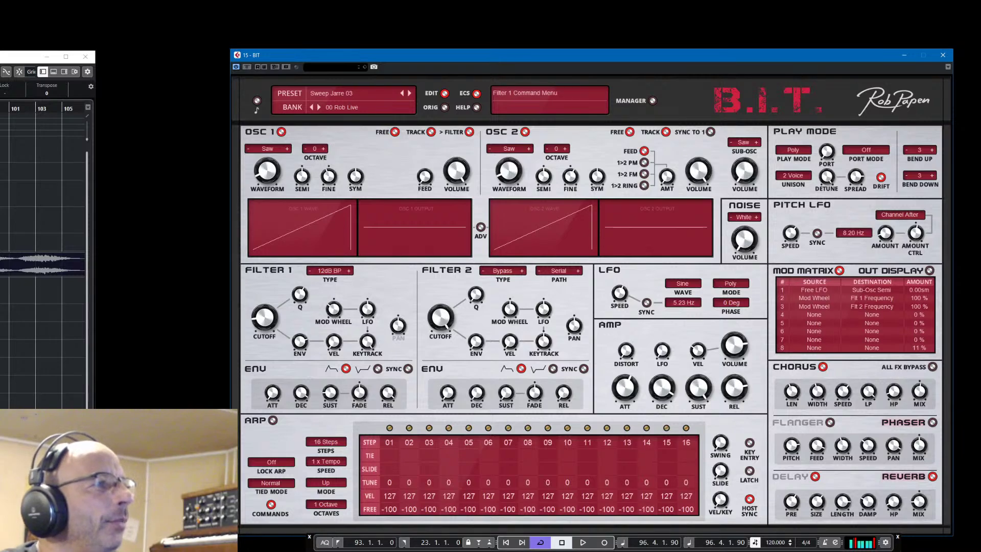
Switch to the Predator 2 instrument, closing the B.I.T. window and moving the Predator 2 window up clear of the transport bar
click(41, 332)
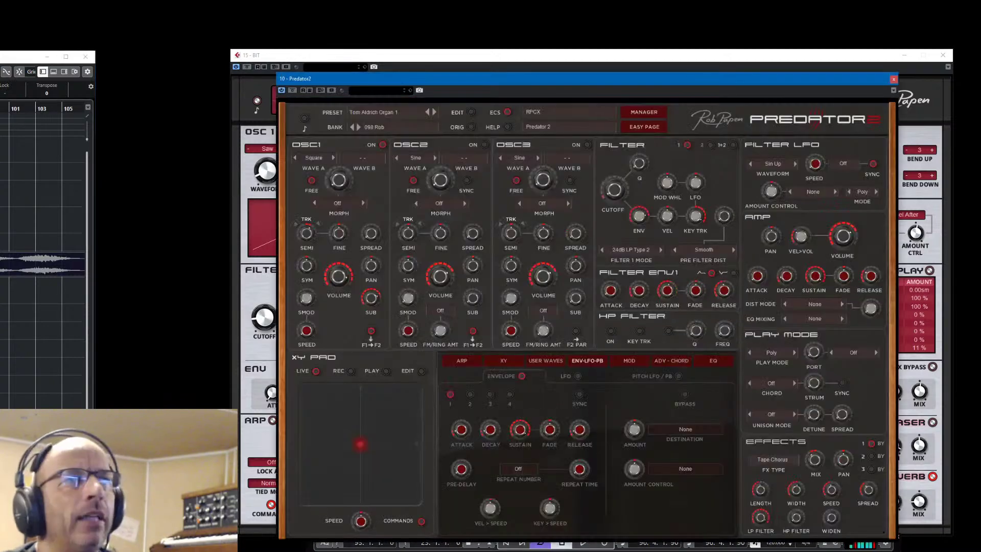
click(942, 55)
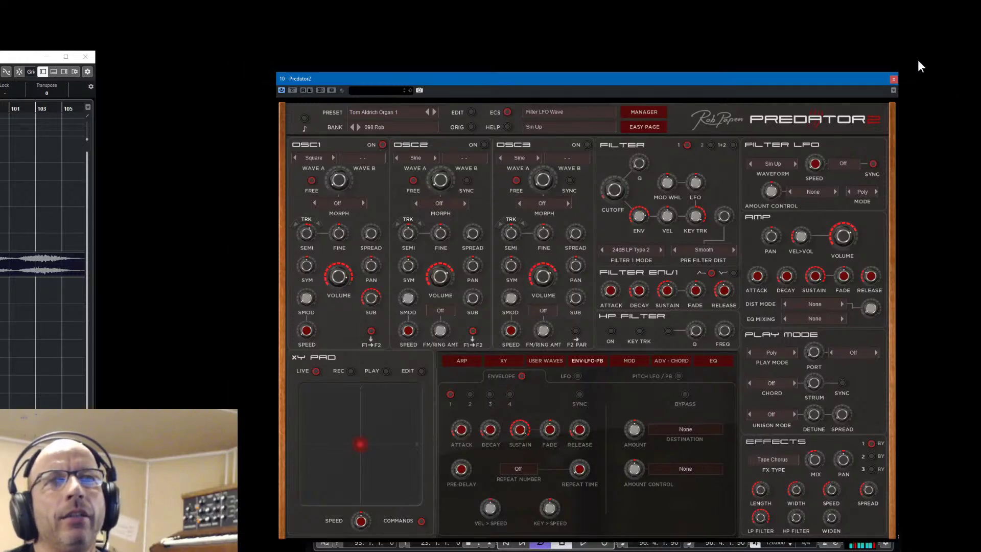
drag(850, 75, 854, 51)
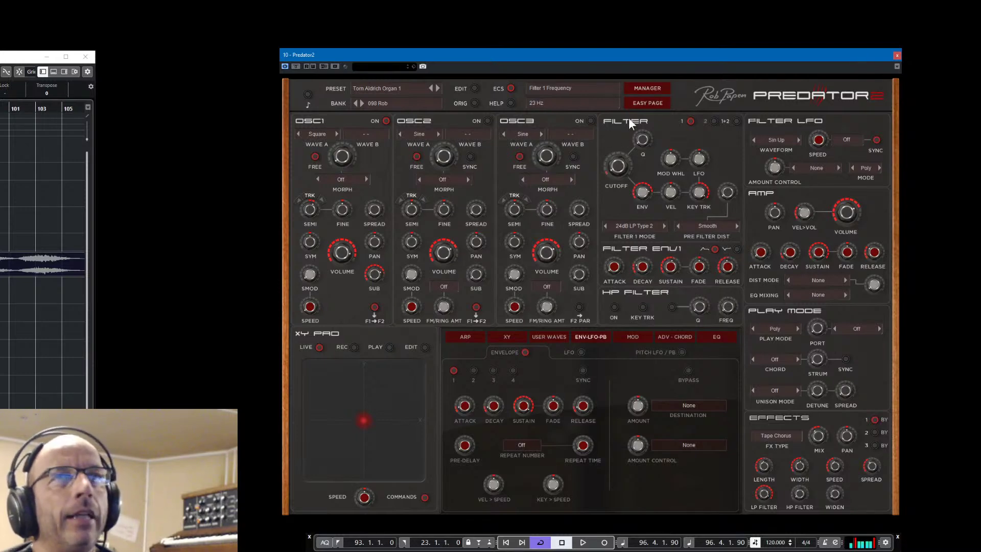
Load the Default preset from the 098 Rob bank and return to the synth's main page
click(655, 87)
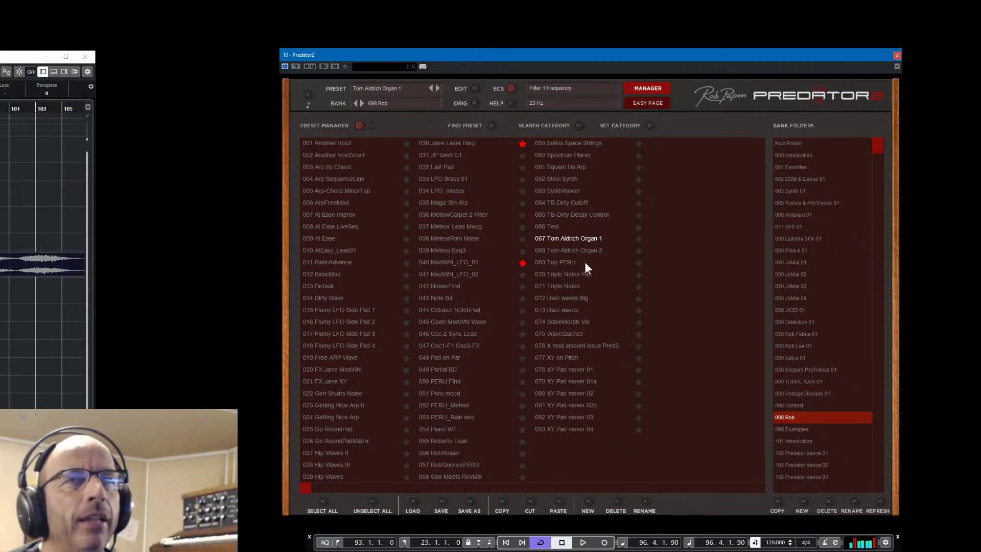
click(330, 284)
click(651, 87)
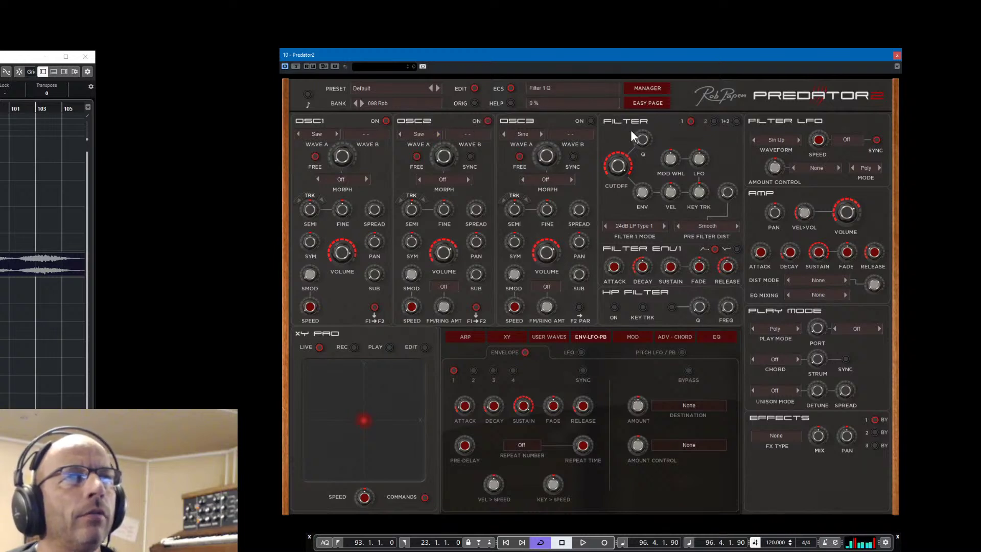
Set Osc 3 to an active Saw wave and fine-tune Osc 2 to about +16 cents
click(541, 134)
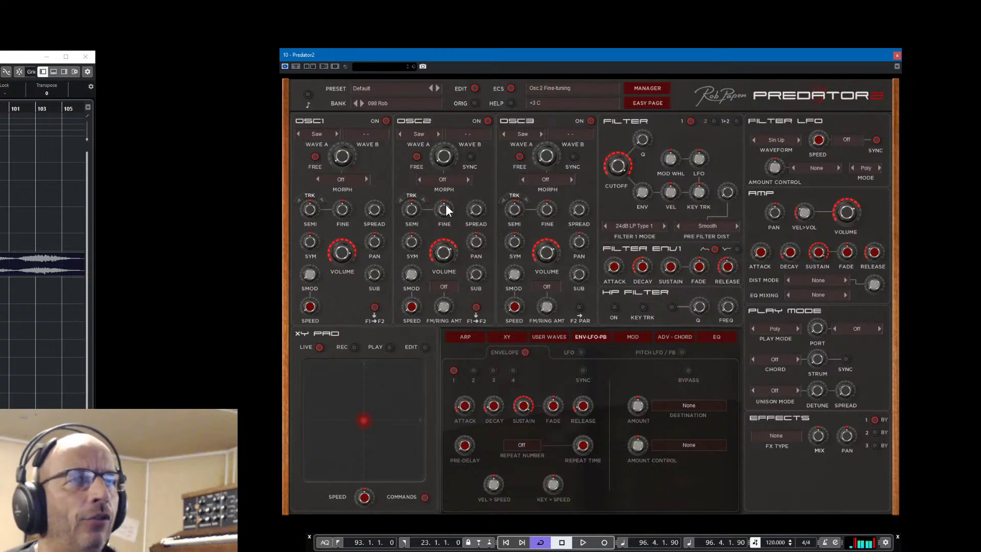
drag(445, 204, 446, 201)
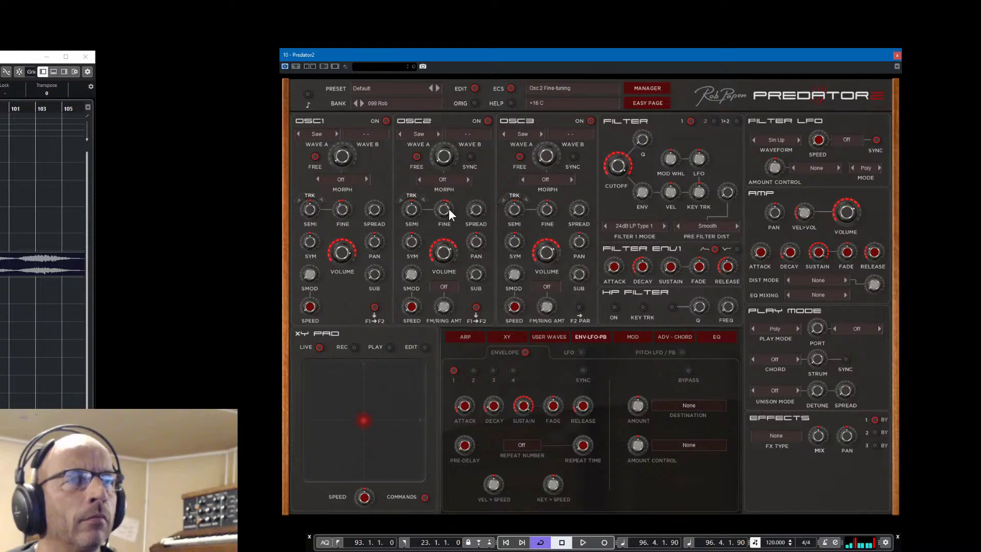
Set Filter 1 to 12dB BP Type 1, lower its cutoff and raise its envelope amount
click(635, 223)
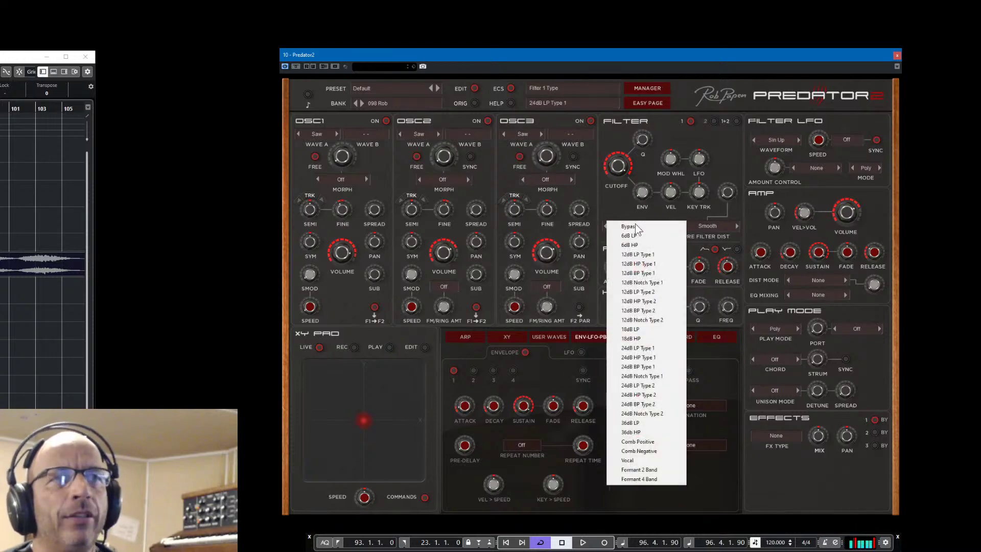
click(657, 273)
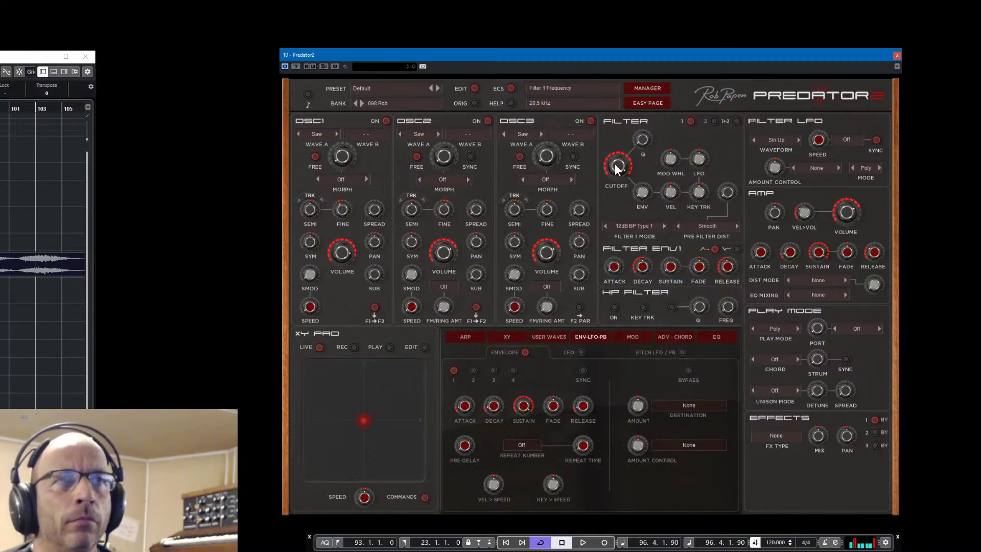
drag(642, 190, 647, 151)
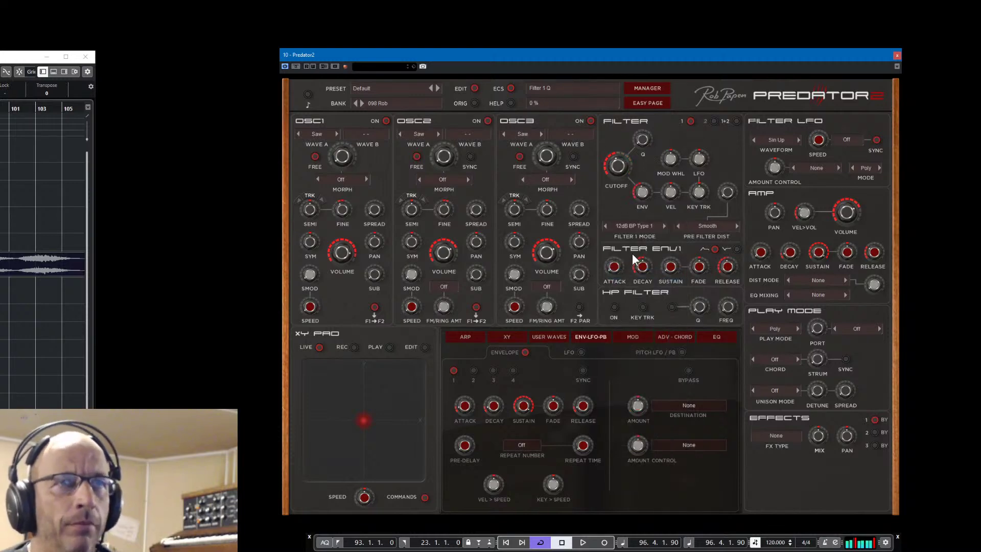
scroll(642, 190, up, 3)
Lengthen the decay of Filter Envelope 1 and lower the Filter 1 cutoff to about 112 Hz
drag(643, 266, 661, 232)
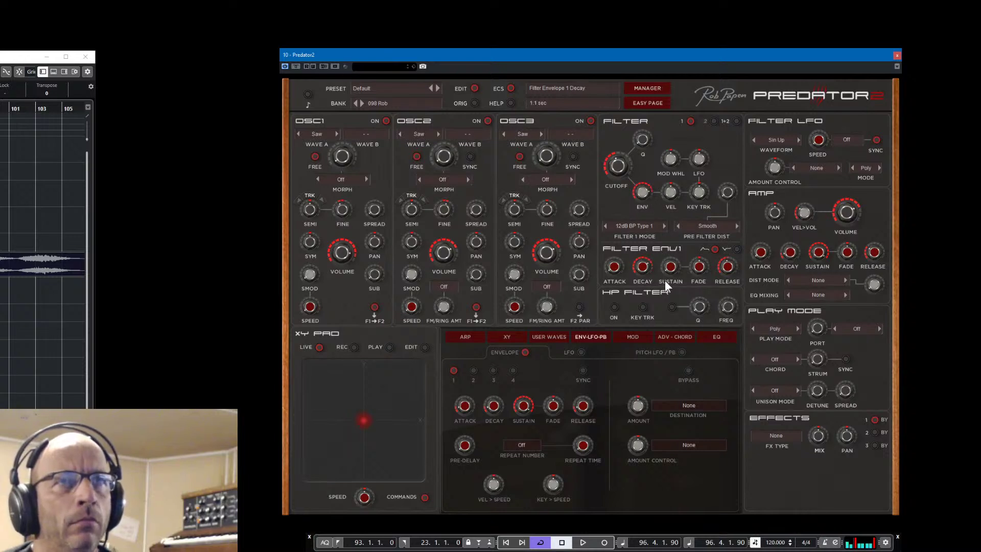
drag(664, 280, 673, 266)
mouse_move(648, 265)
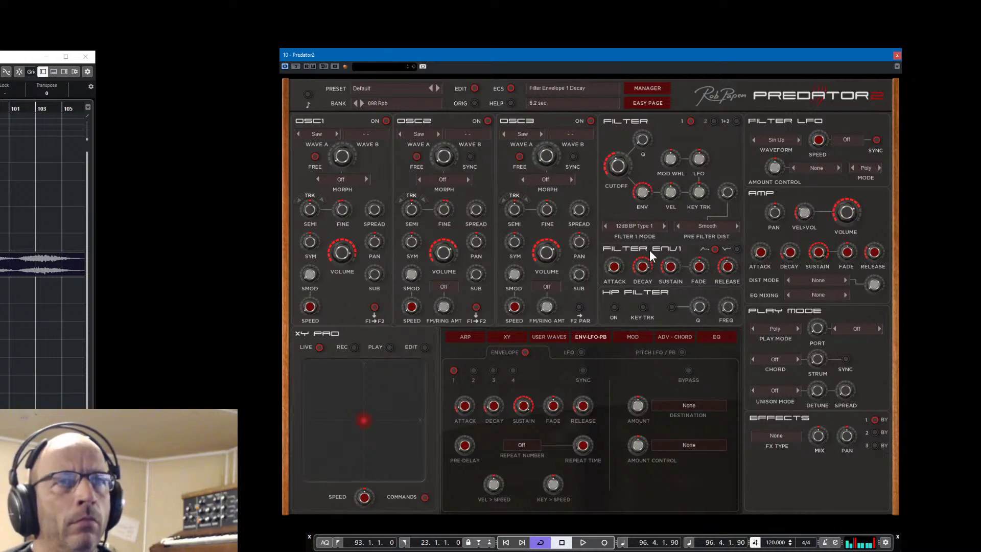
mouse_move(620, 168)
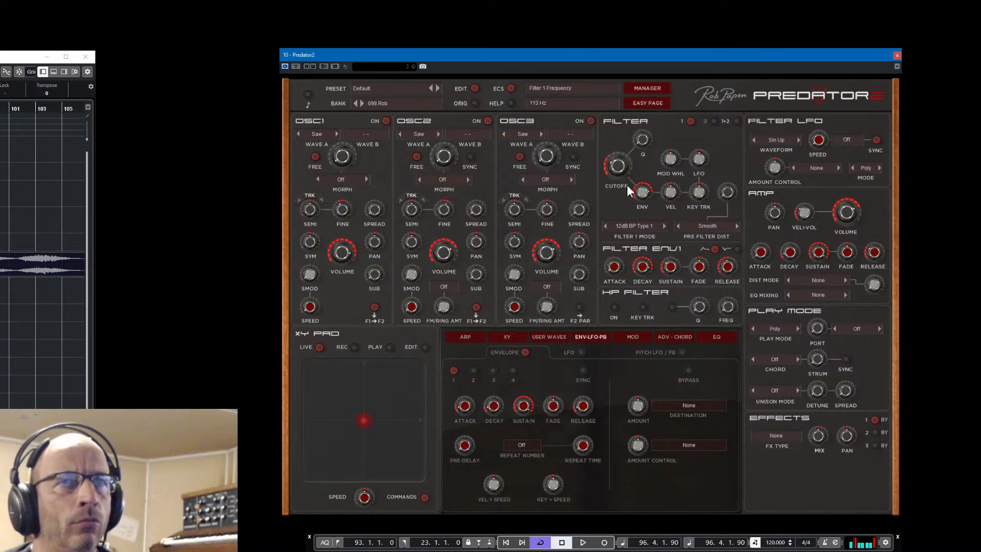
mouse_move(641, 196)
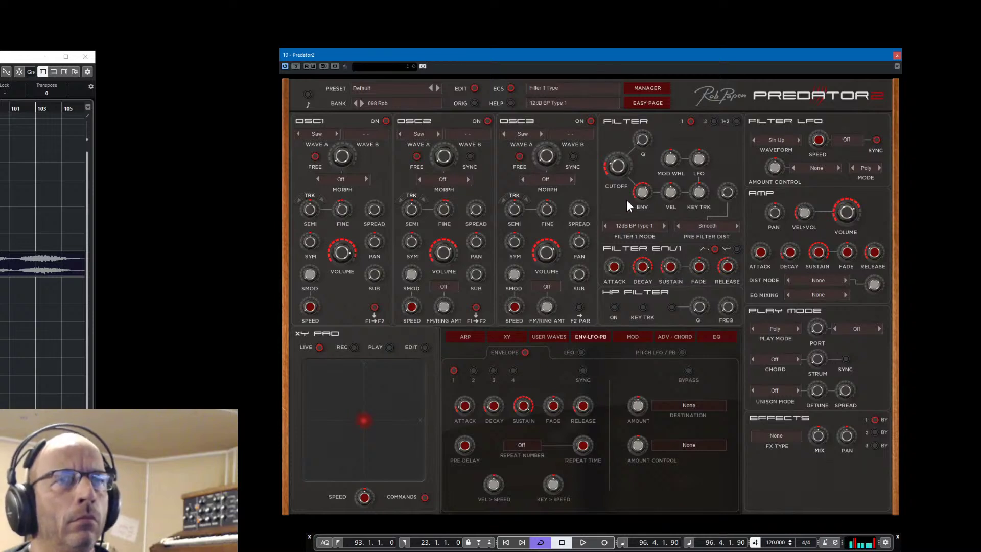
mouse_move(448, 252)
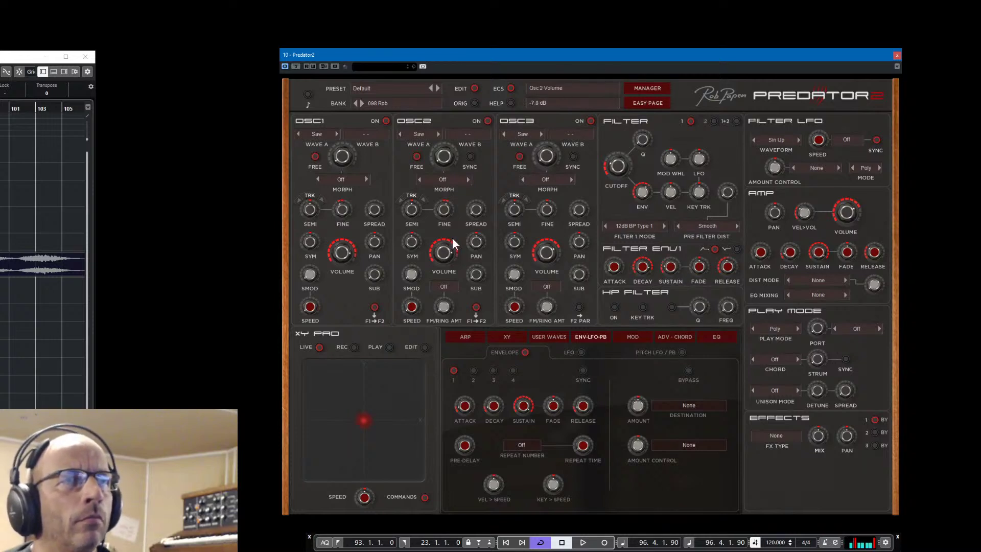
mouse_move(360, 258)
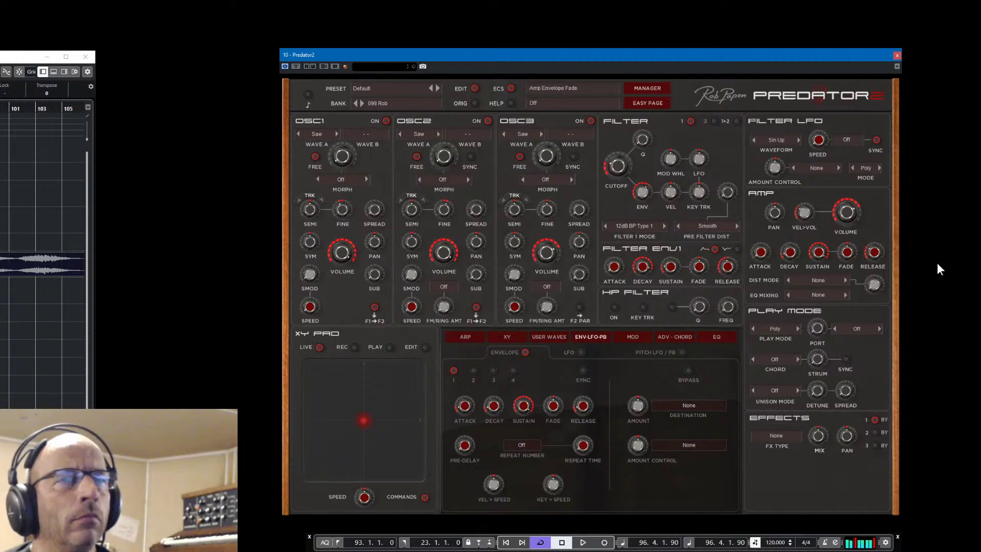
mouse_move(841, 204)
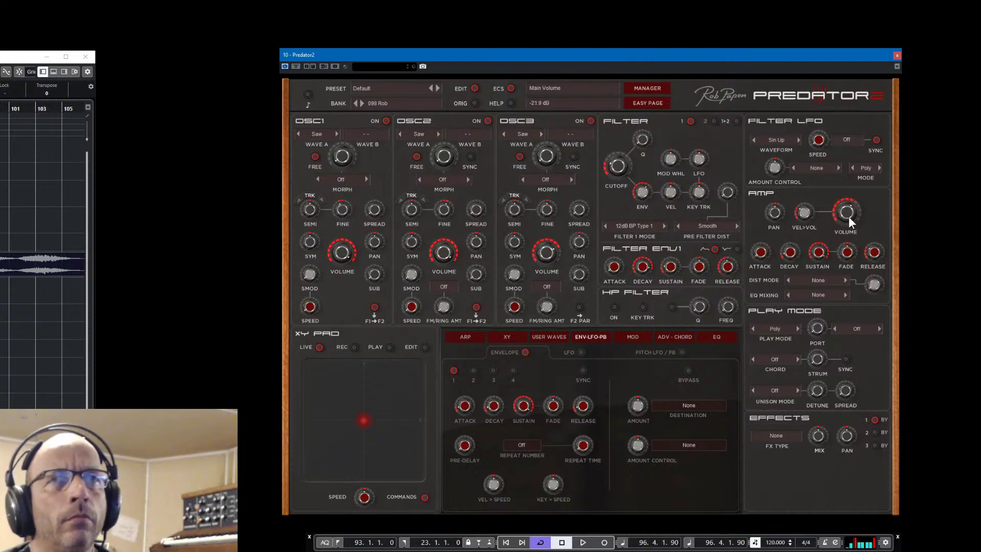
mouse_move(813, 211)
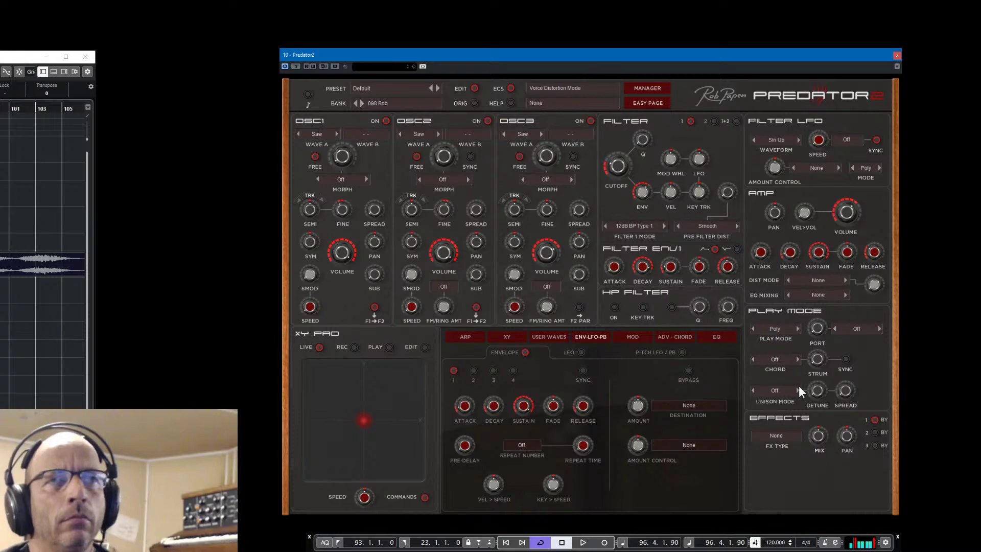
mouse_move(443, 210)
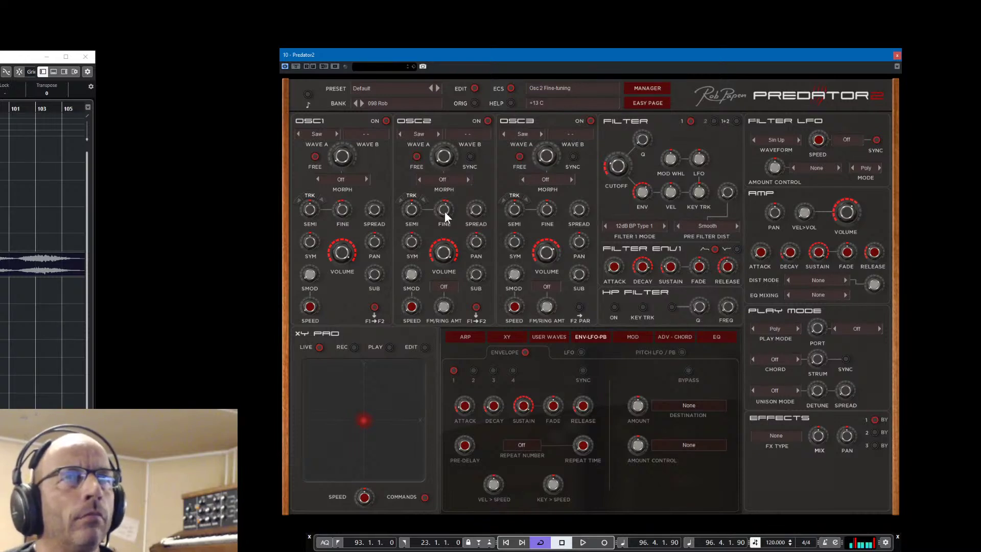
mouse_move(347, 210)
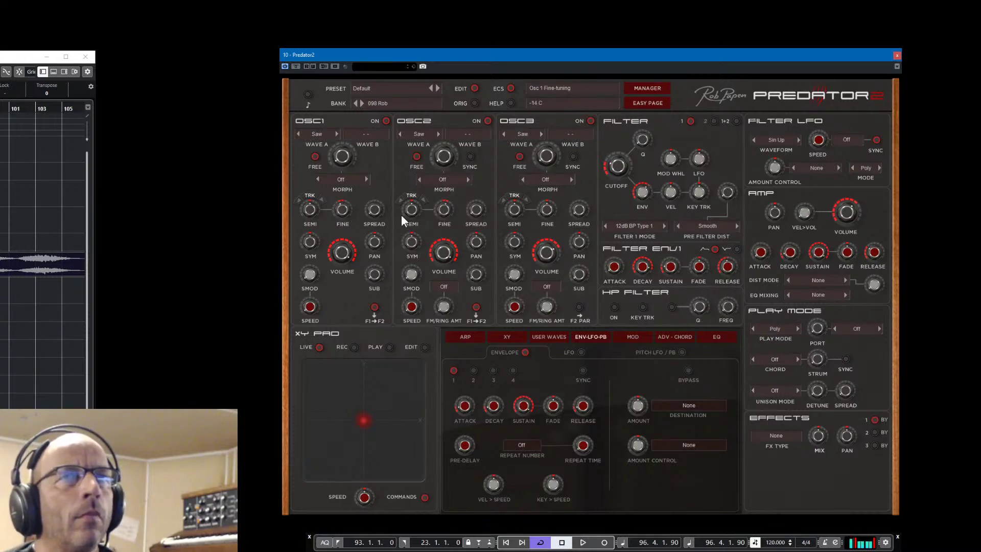
mouse_move(815, 335)
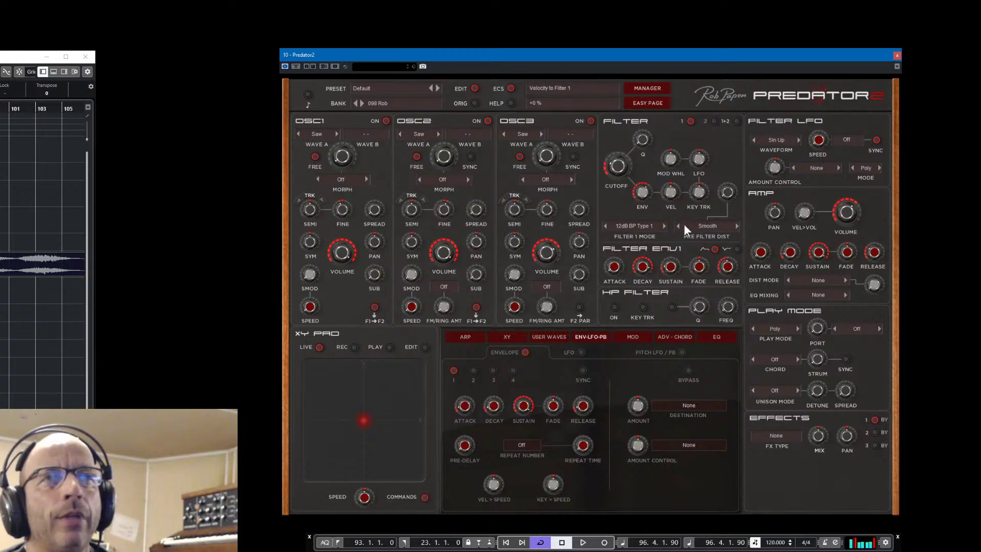
mouse_move(774, 403)
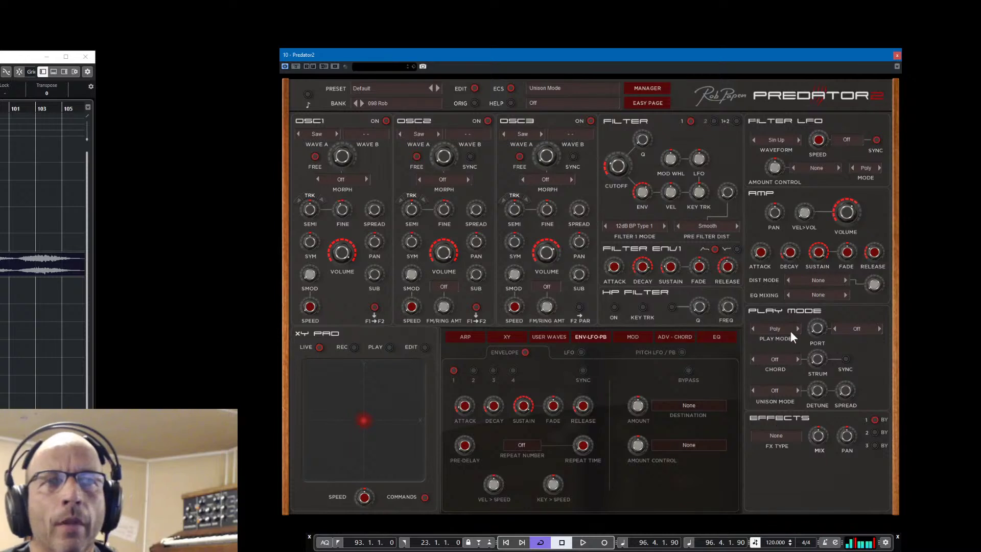
Set FX 1 to Ensemble and FX 2 to Stereo Delay
click(785, 434)
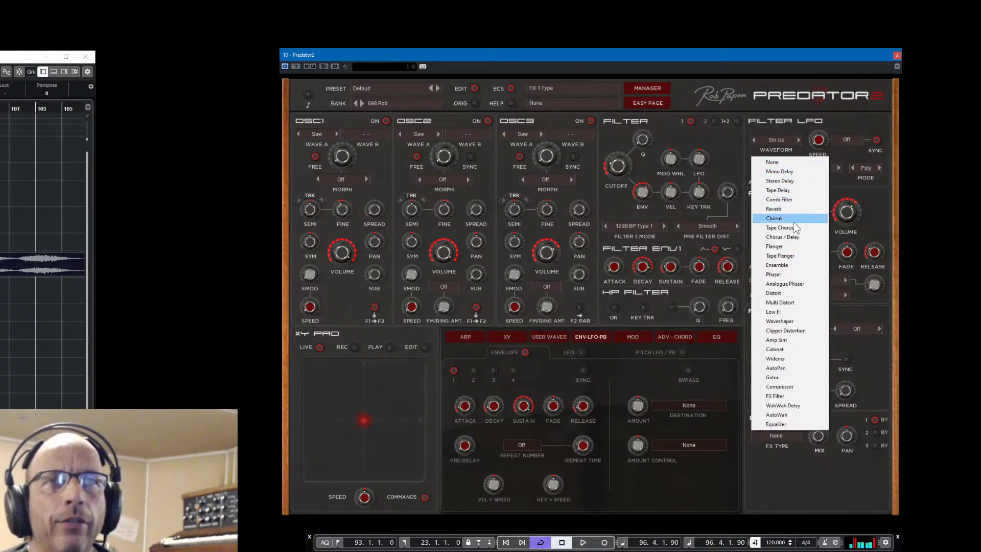
click(773, 266)
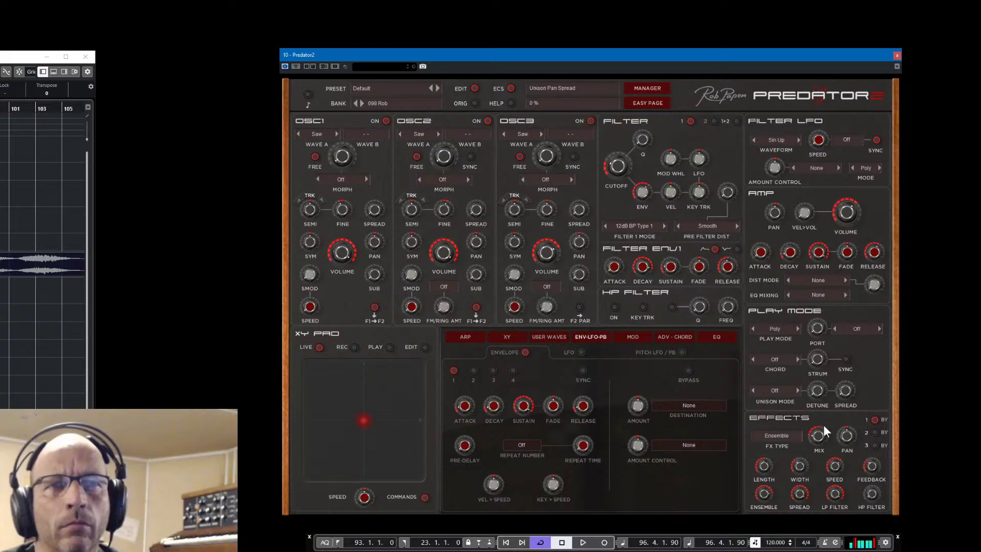
mouse_move(819, 425)
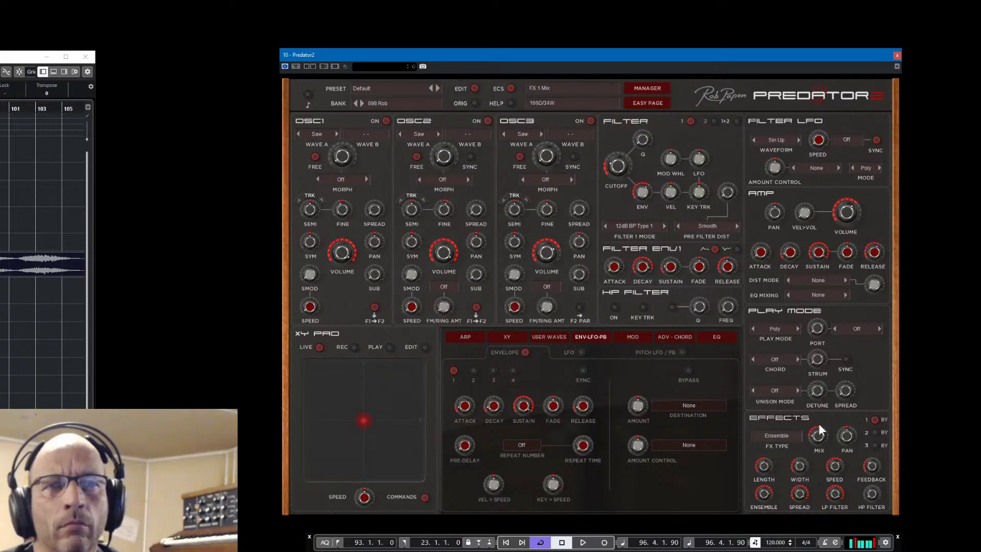
click(875, 431)
click(775, 435)
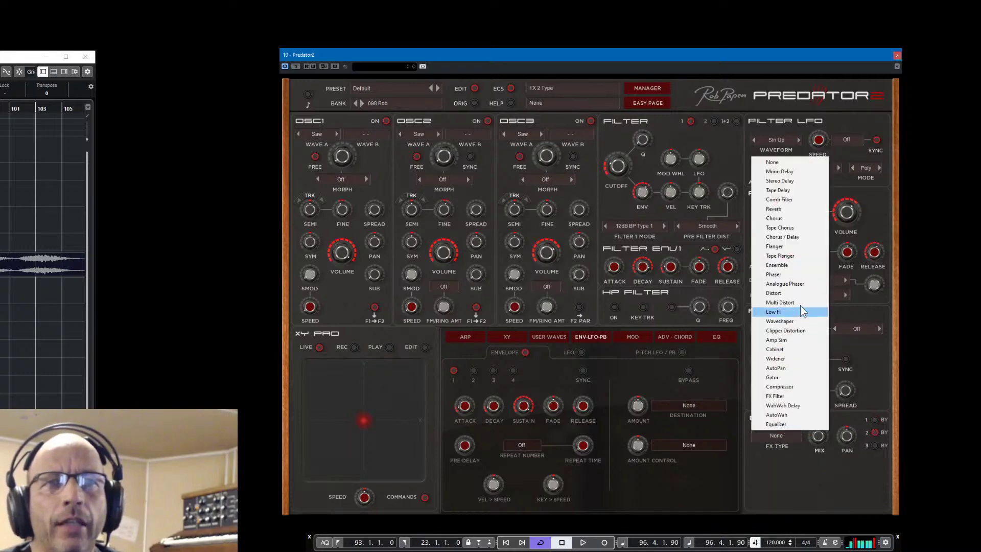
click(794, 181)
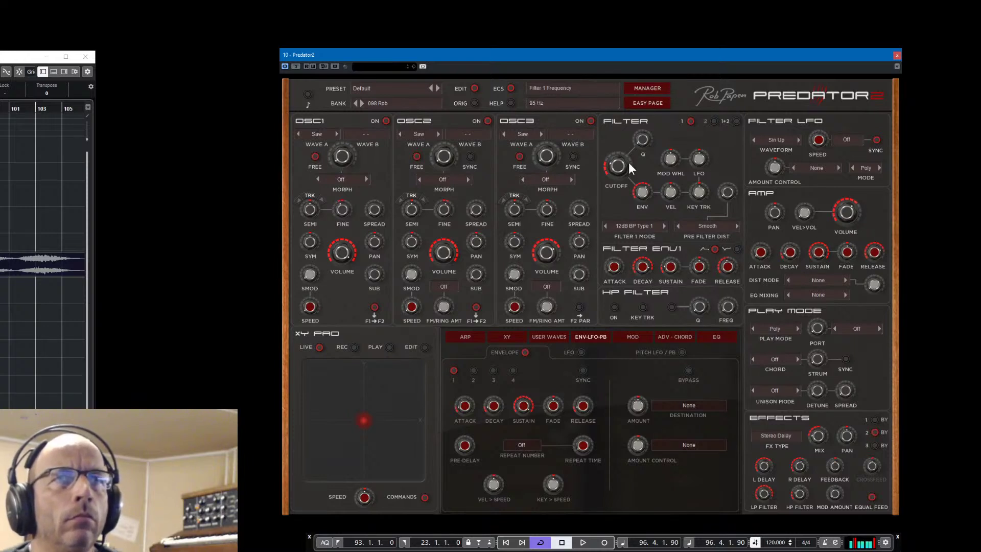
Raise the Filter 1 cutoff to about 211 Hz and set the FX 1 Ensemble mix to about 97D/100W, adjusting its speed
drag(629, 161, 648, 100)
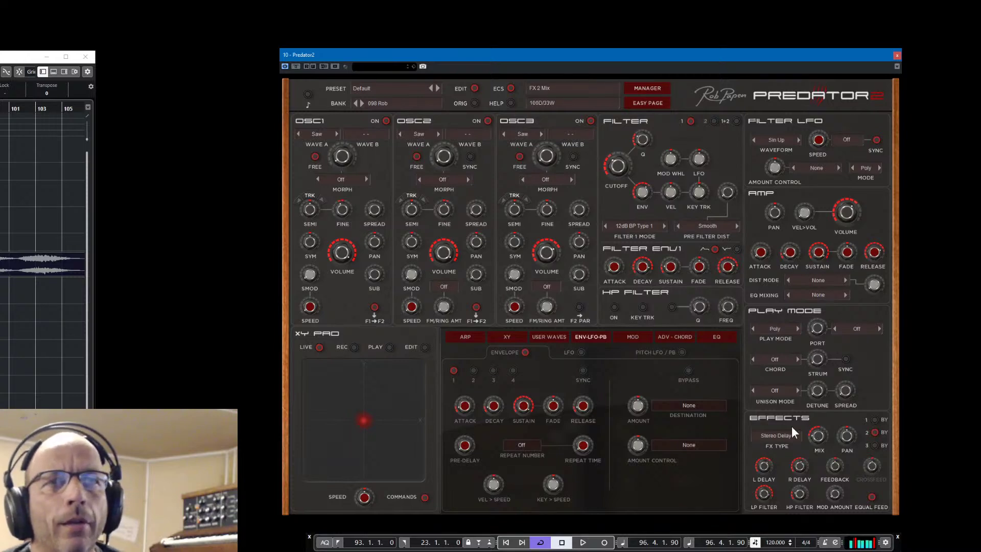
click(873, 420)
drag(818, 426, 818, 425)
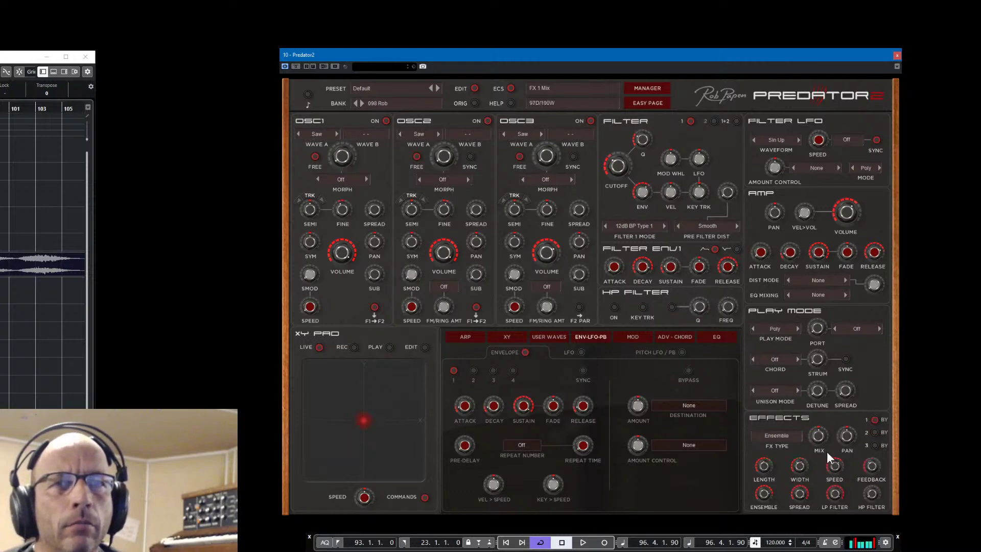
drag(836, 461, 838, 464)
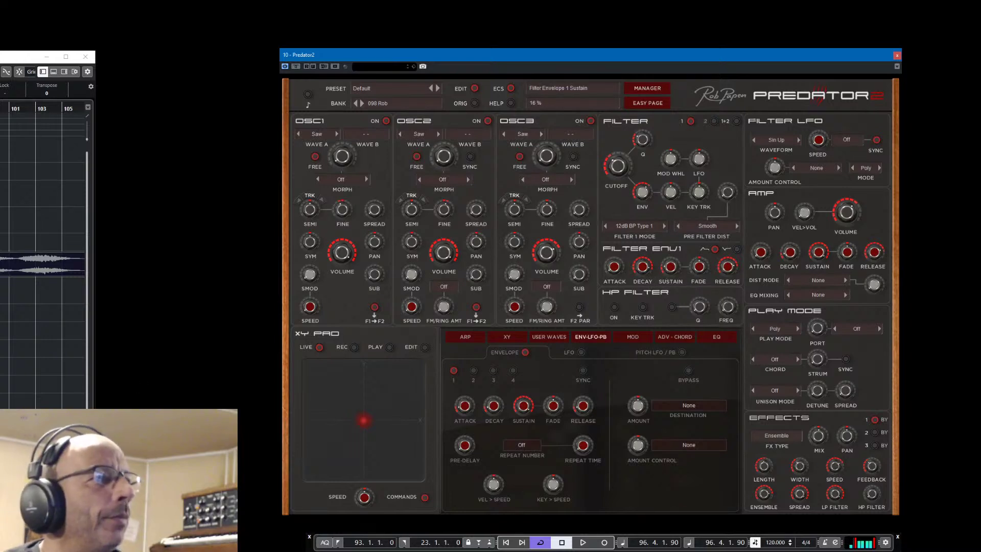
Play the reference recording twice from around bar 99 and stop it each time
key(space)
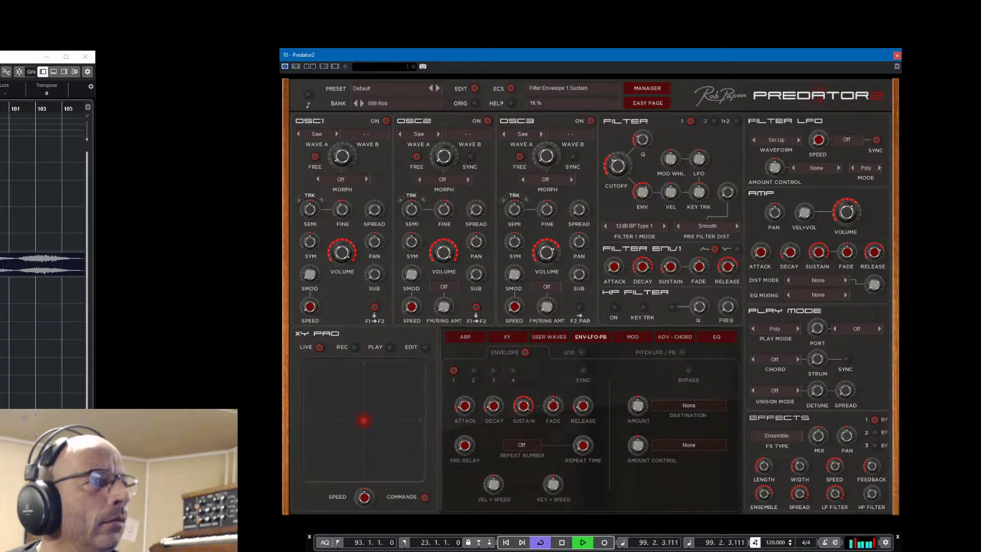
key(space)
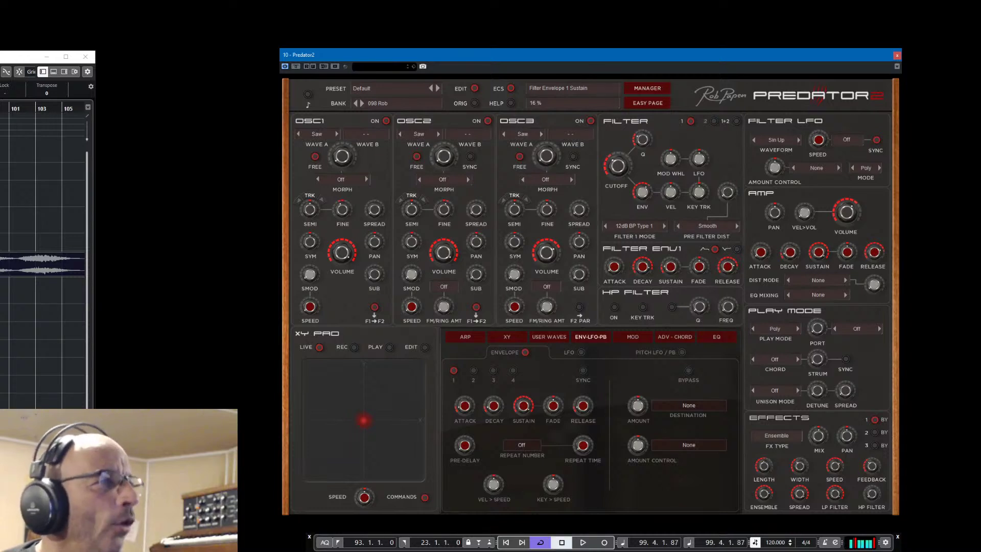
key(space)
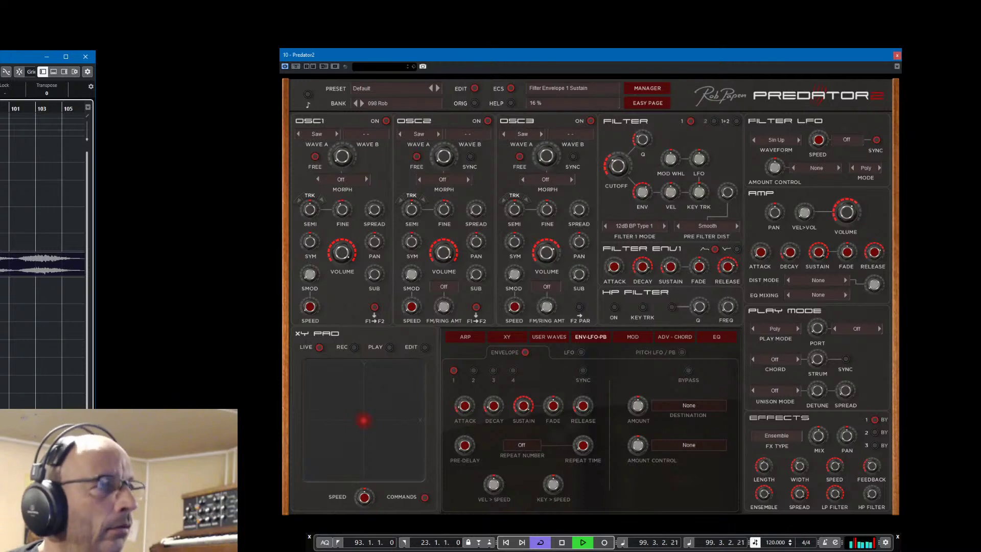
key(space)
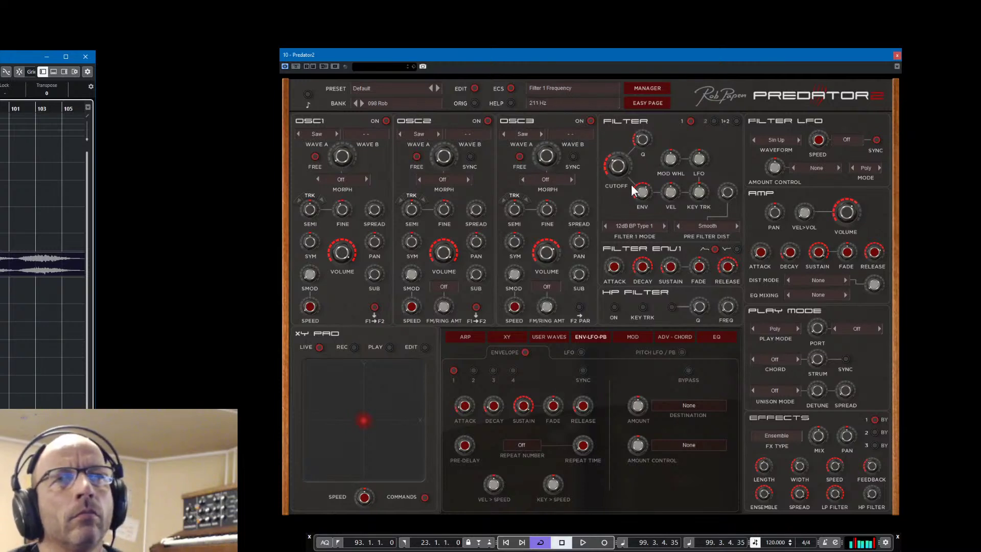
Adjust the Filter 1 envelope amount and set Unison Mode to 3 with increased spread and detune
click(643, 191)
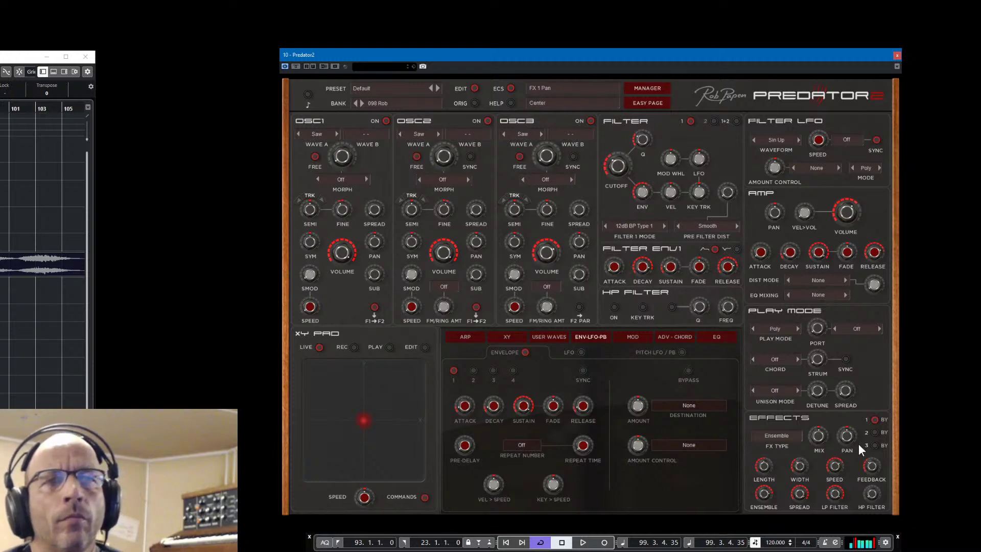
click(779, 392)
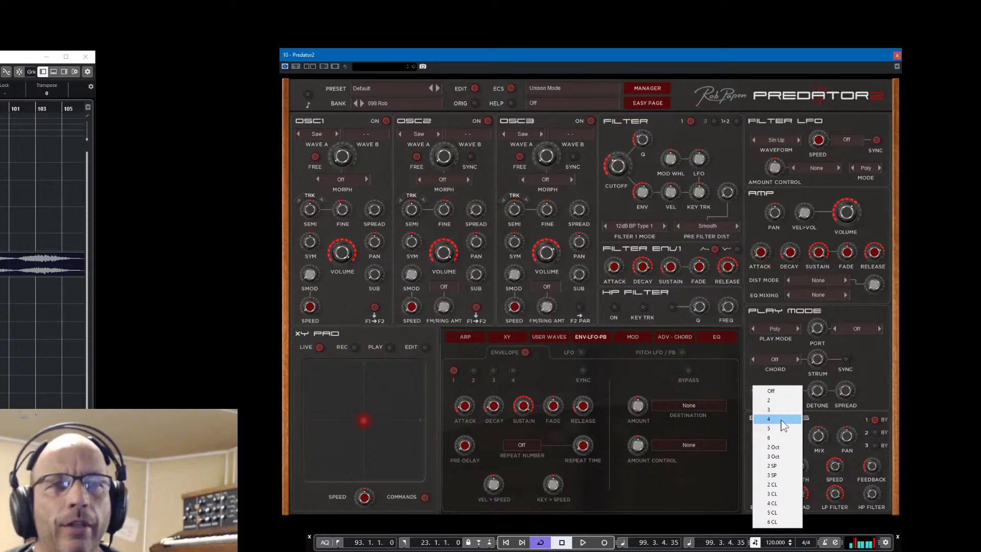
click(781, 409)
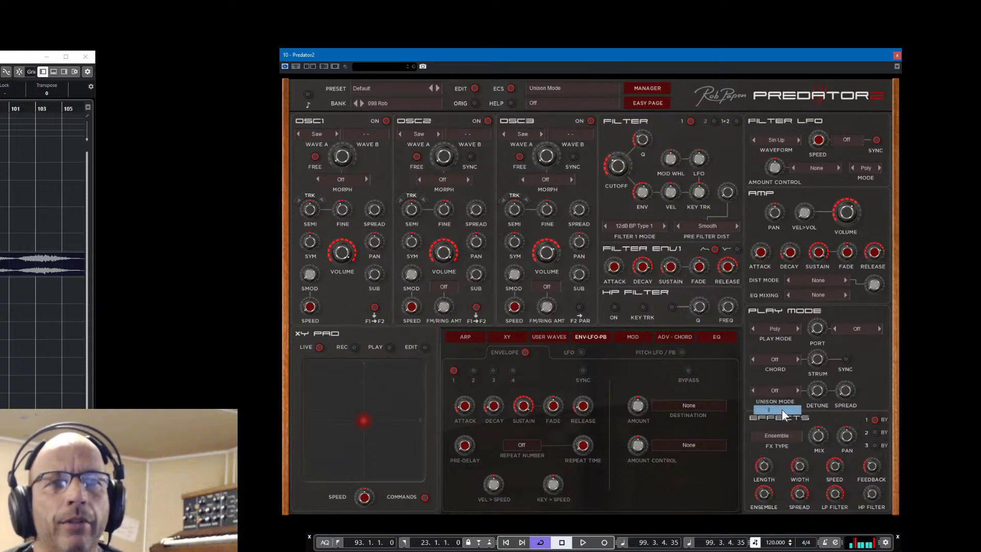
drag(836, 396, 865, 343)
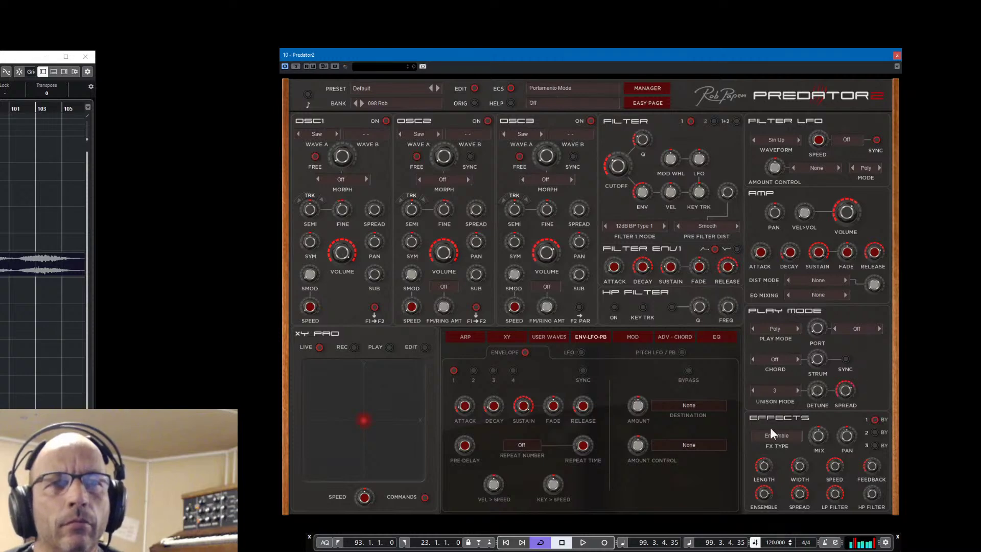
drag(808, 392, 838, 341)
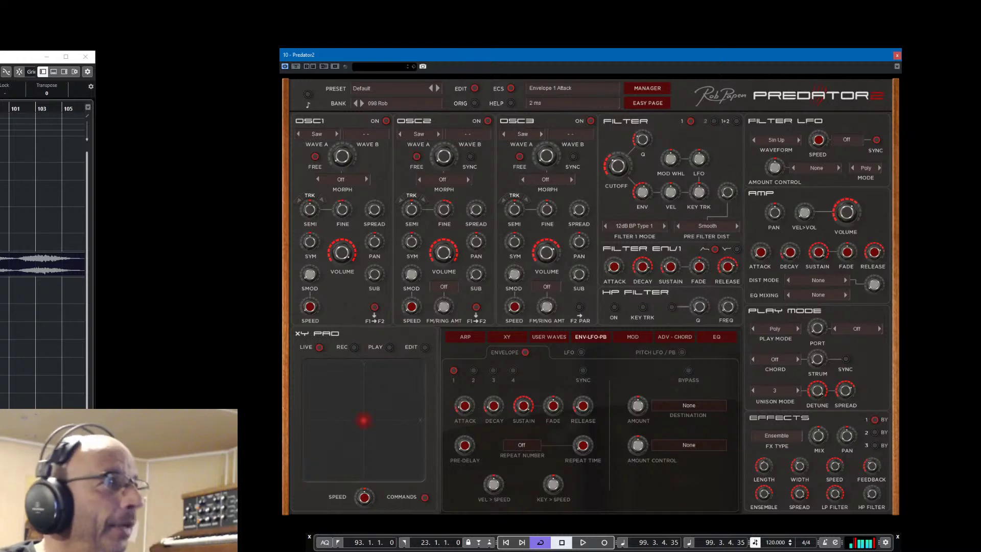
Play the reference recording for comparison and raise the amp envelope attack and Filter 1 key tracking
key(space)
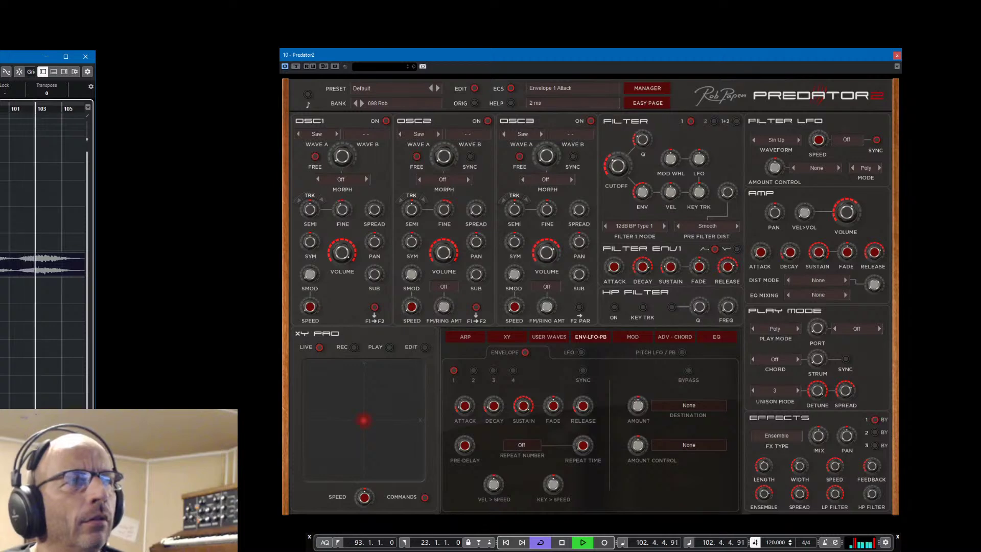
key(space)
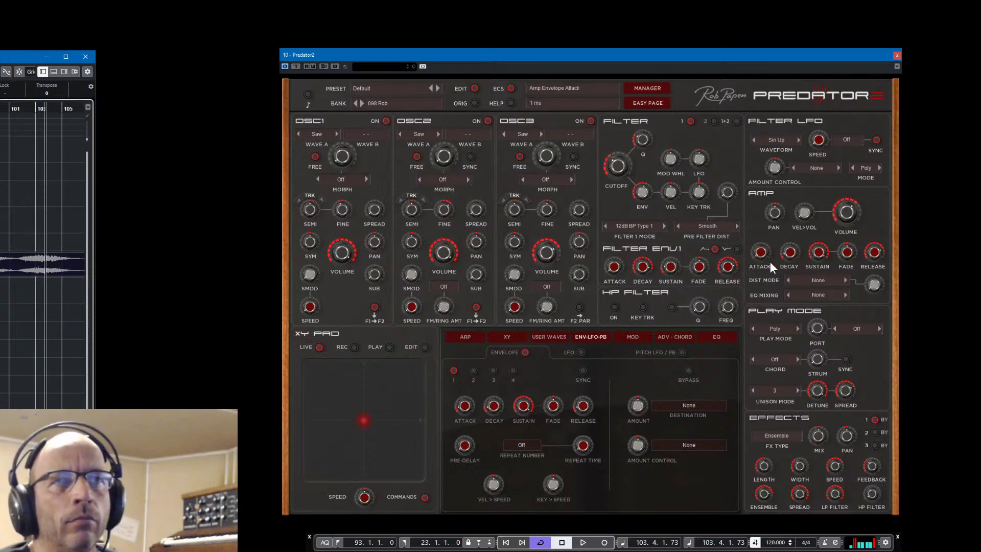
drag(770, 261, 768, 227)
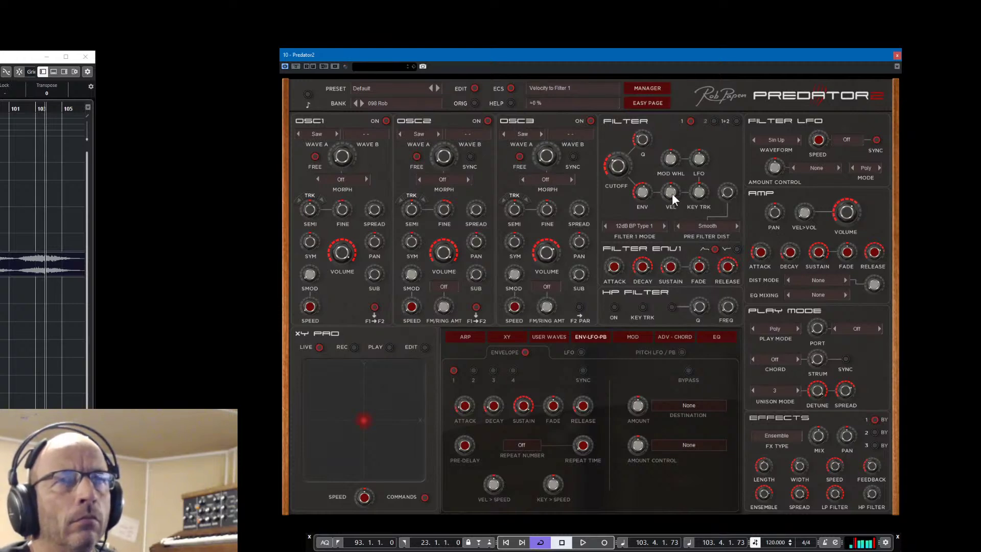
drag(704, 197, 706, 156)
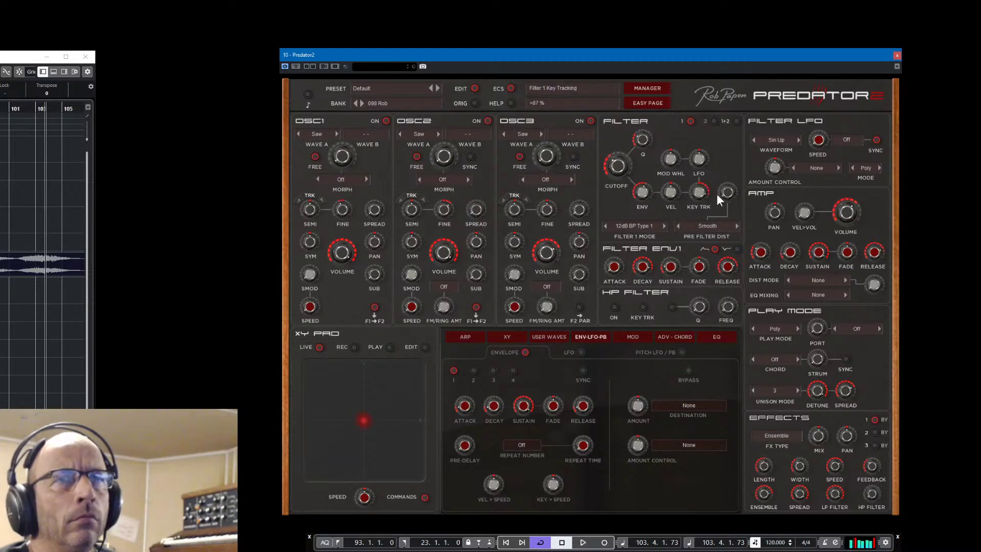
drag(698, 191, 712, 161)
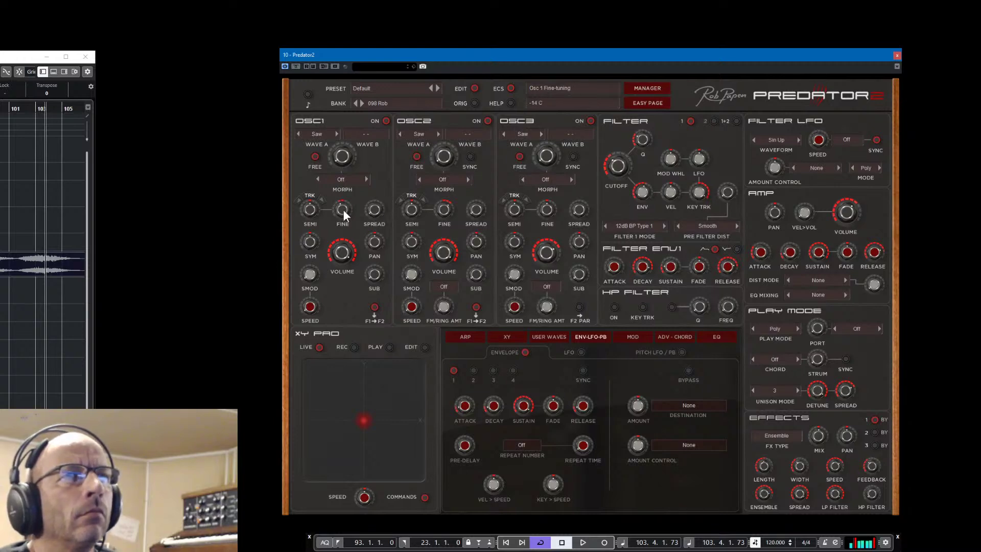
Save the current sound as a new preset named Jarre M Sweep 01
click(388, 85)
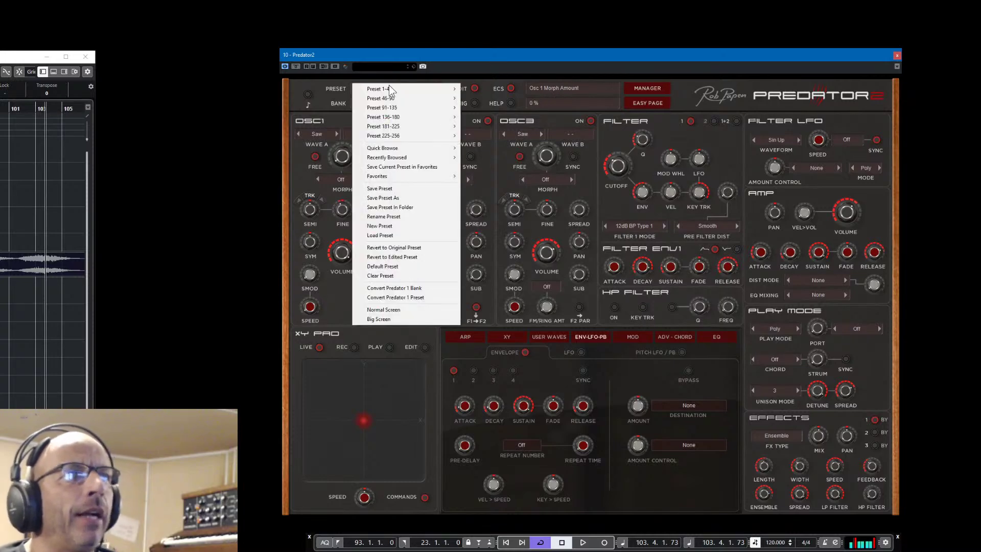
click(382, 198)
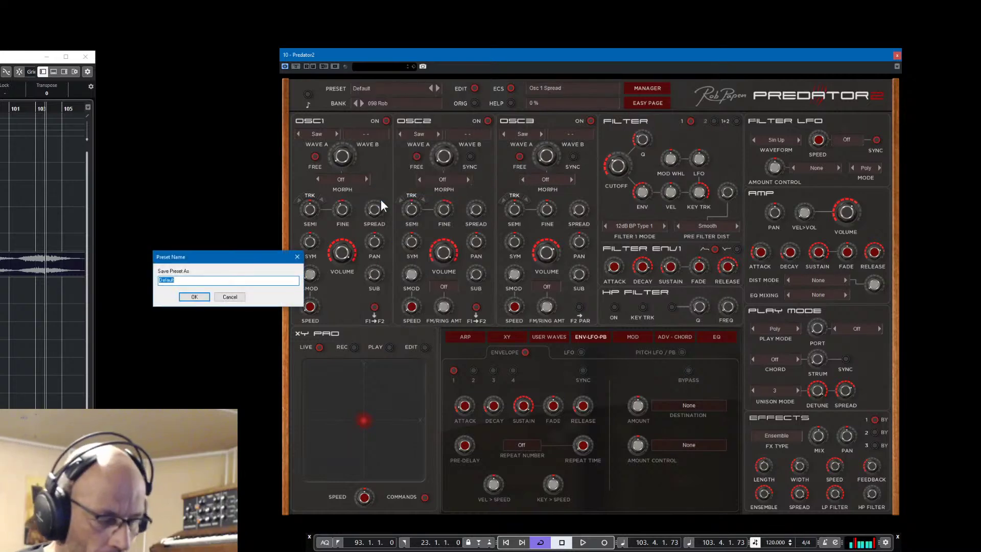
text(Jane M)
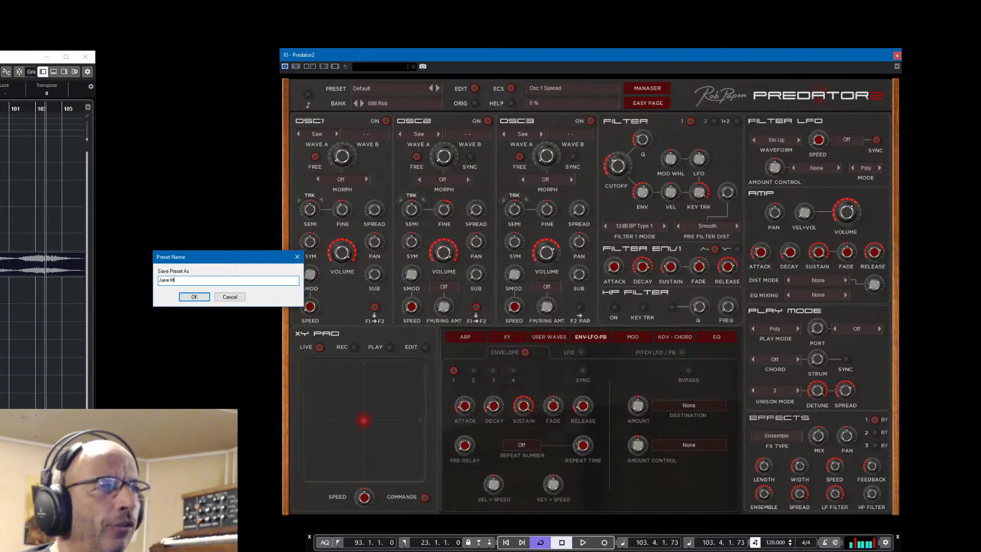
text(rre M Swee)
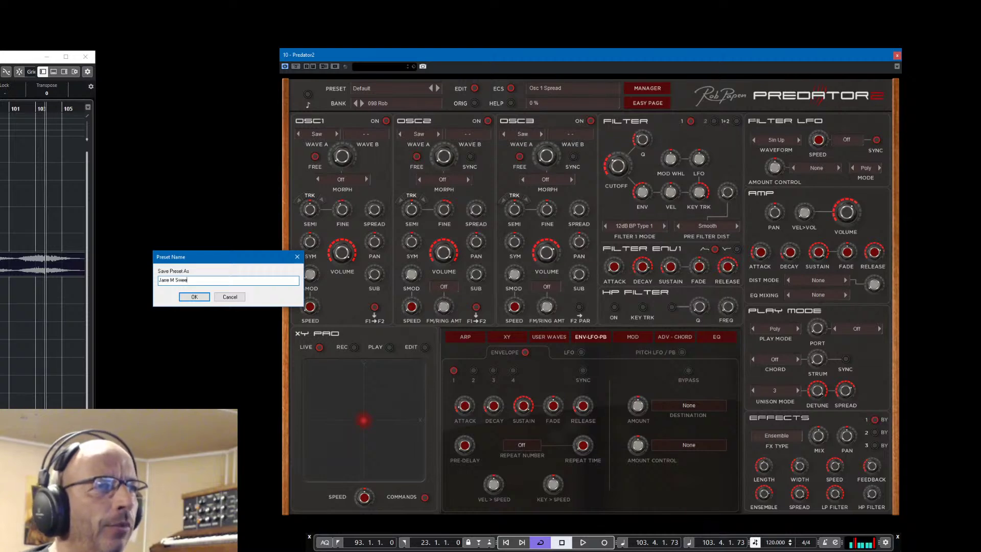
text(p 01)
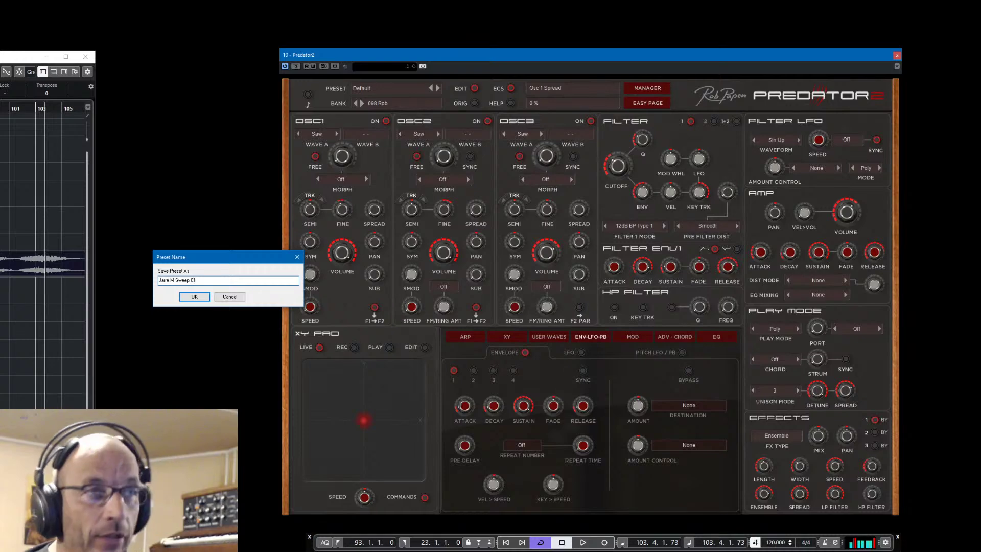
click(194, 297)
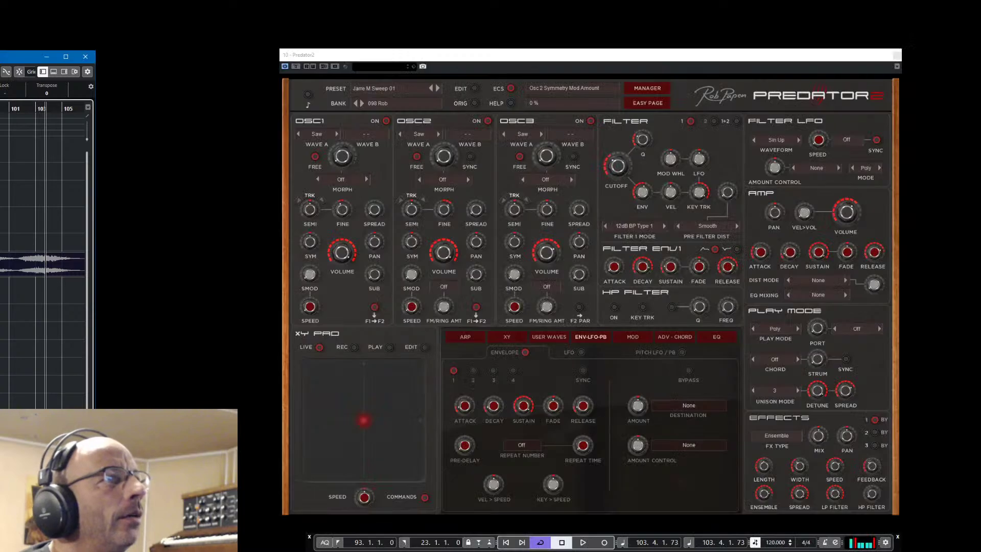
Turn off Always on Top for the Predator 2 window and minimize the project window
click(896, 66)
click(897, 78)
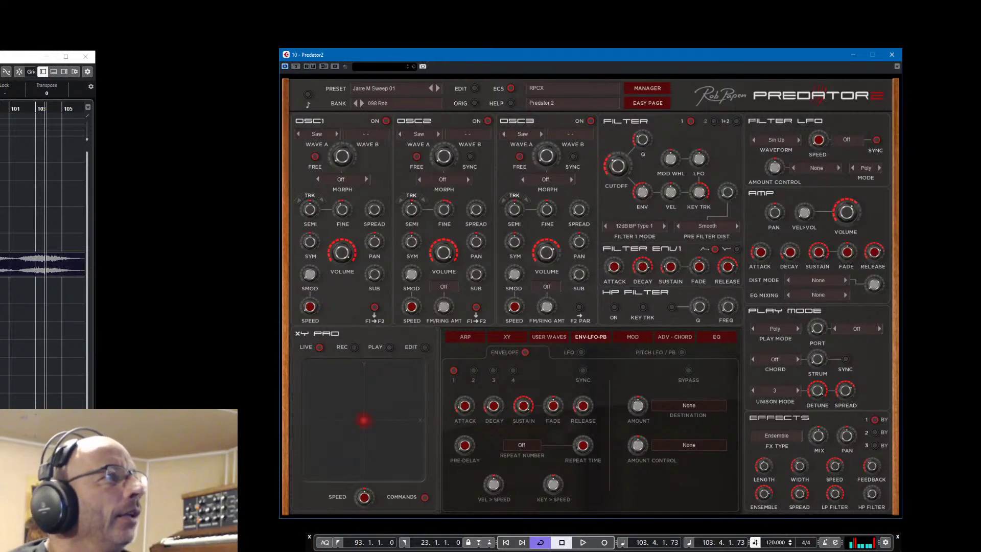
click(46, 57)
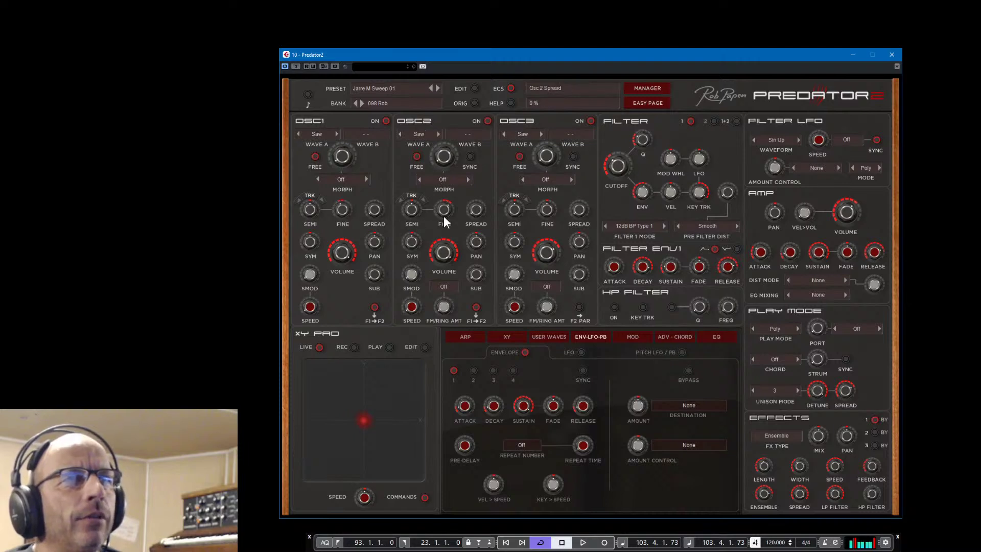
Raise Osc 2 by one octave and briefly play the reference recording for comparison
click(422, 199)
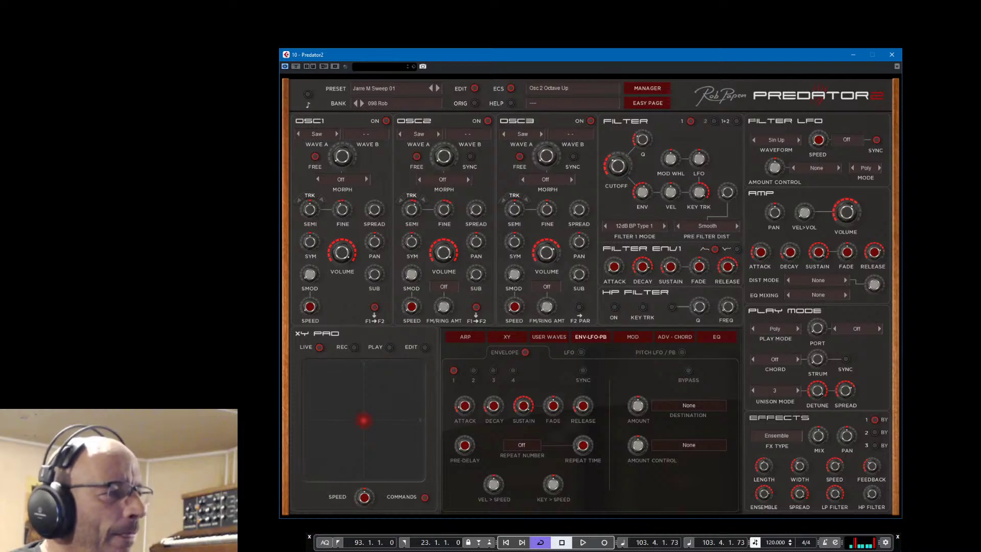
key(alt+Tab)
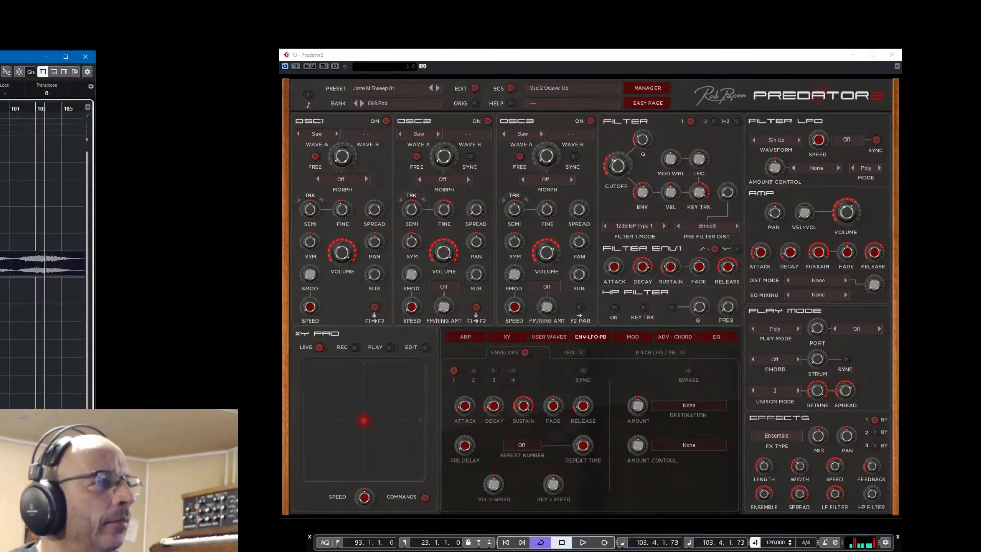
key(space)
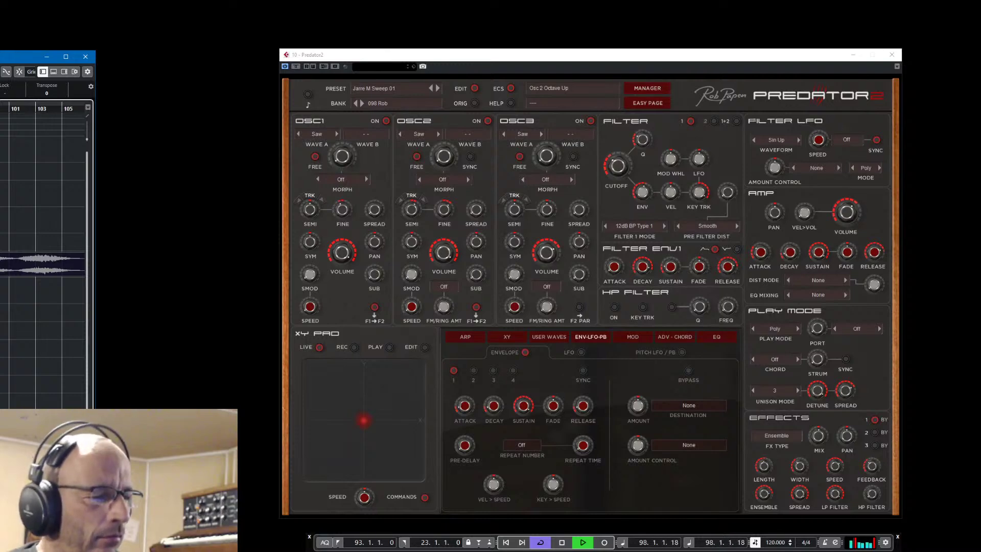
key(space)
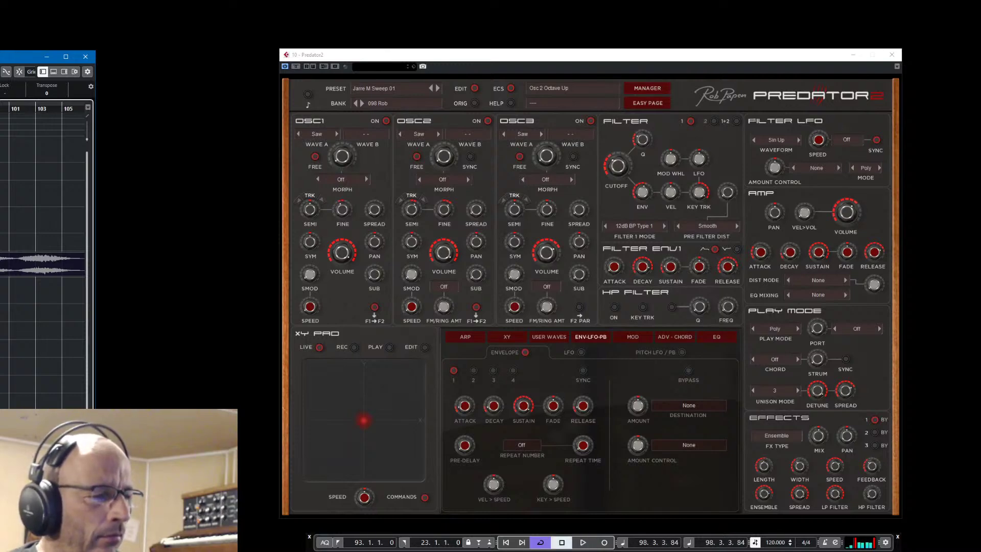
Set the Osc 2 fine-tuning to +35 cents and save the changes to the current preset
click(644, 267)
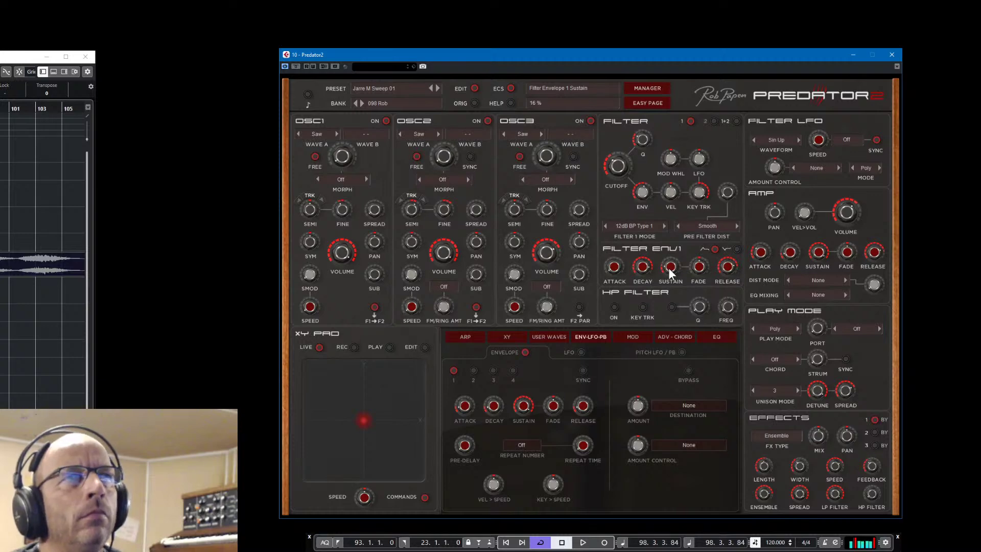
mouse_move(445, 210)
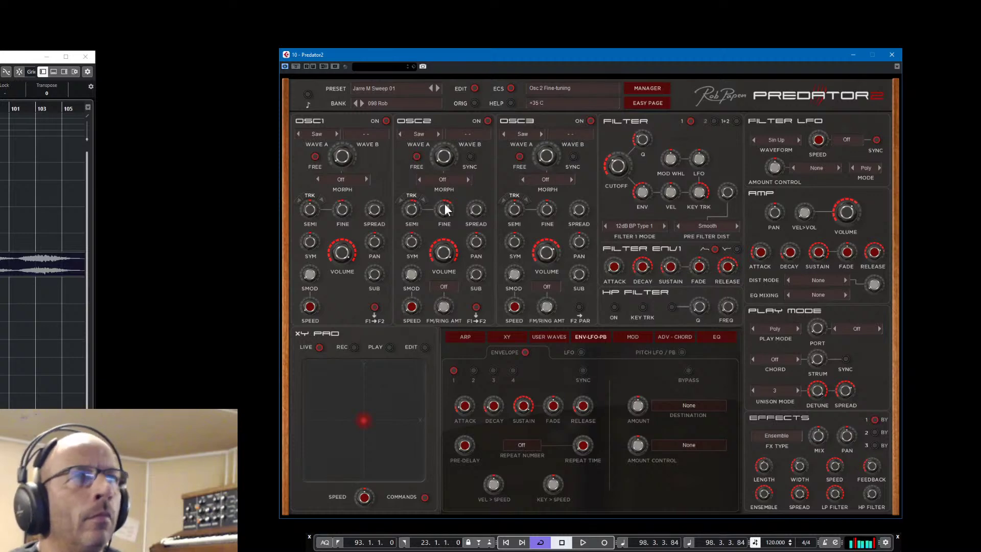
click(373, 88)
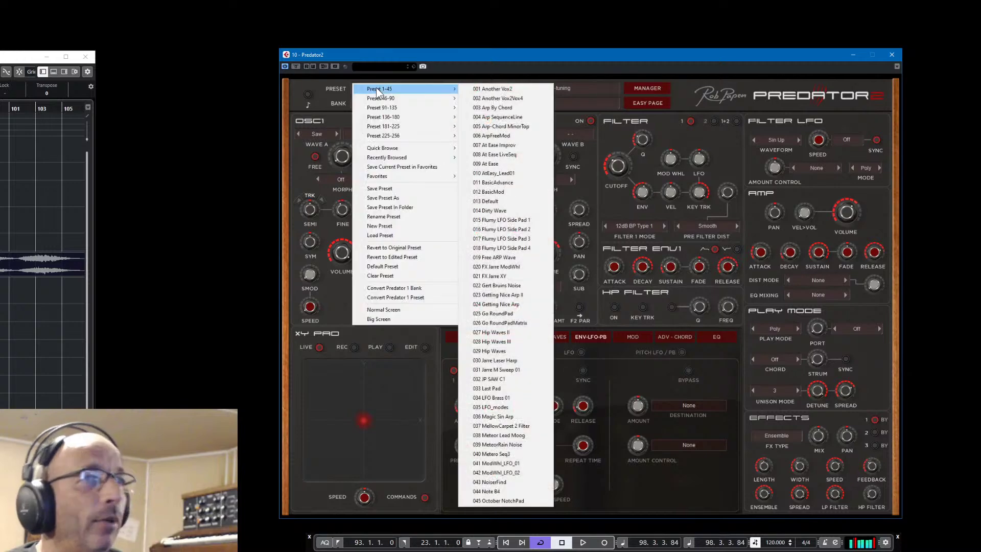
click(392, 188)
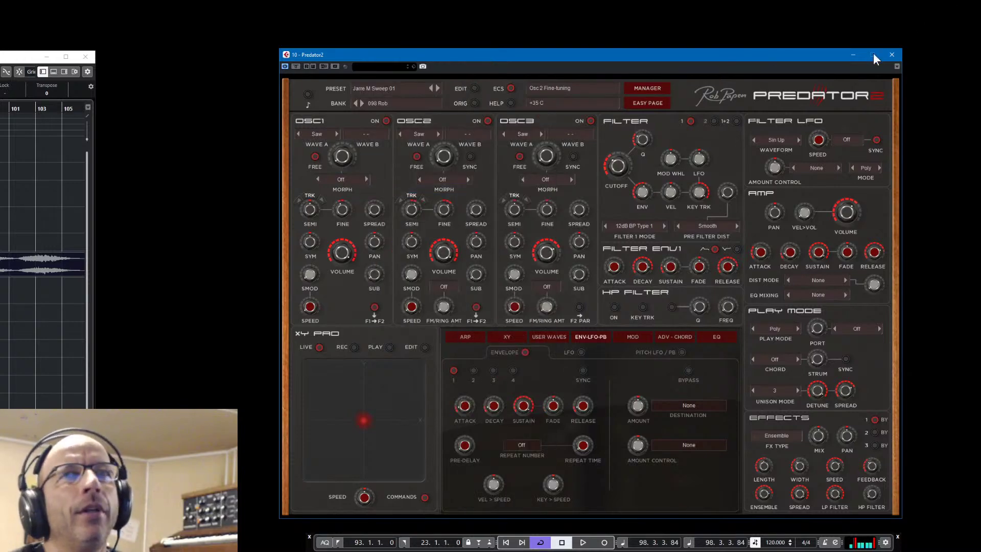
Switch to B.I.T., try Square on Osc 2, return it to Saw and set its octave to +1
click(850, 54)
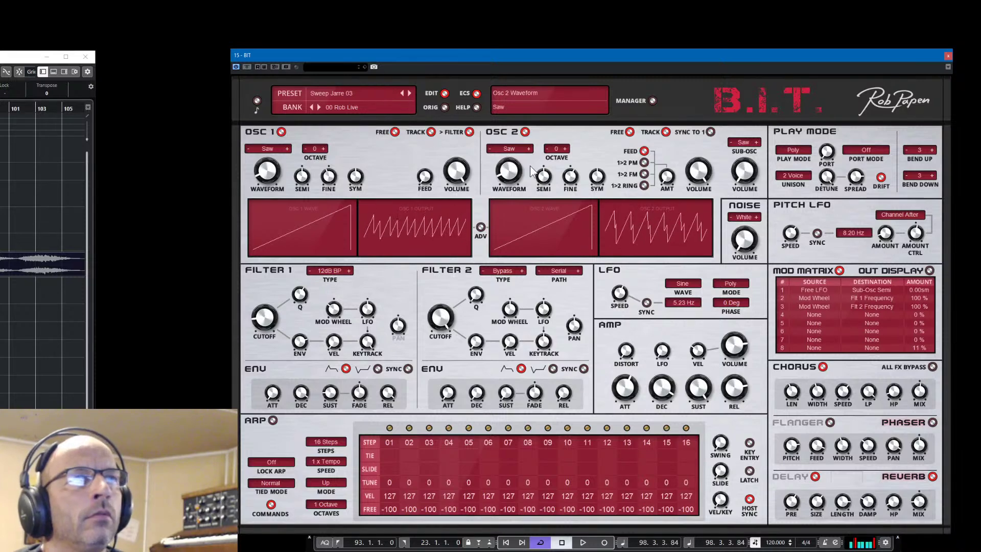
click(529, 148)
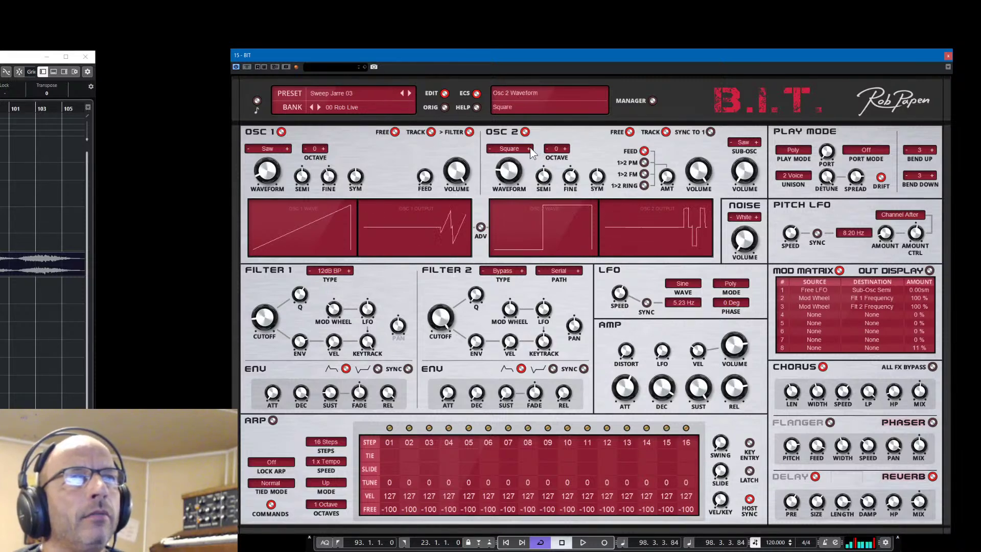
click(490, 149)
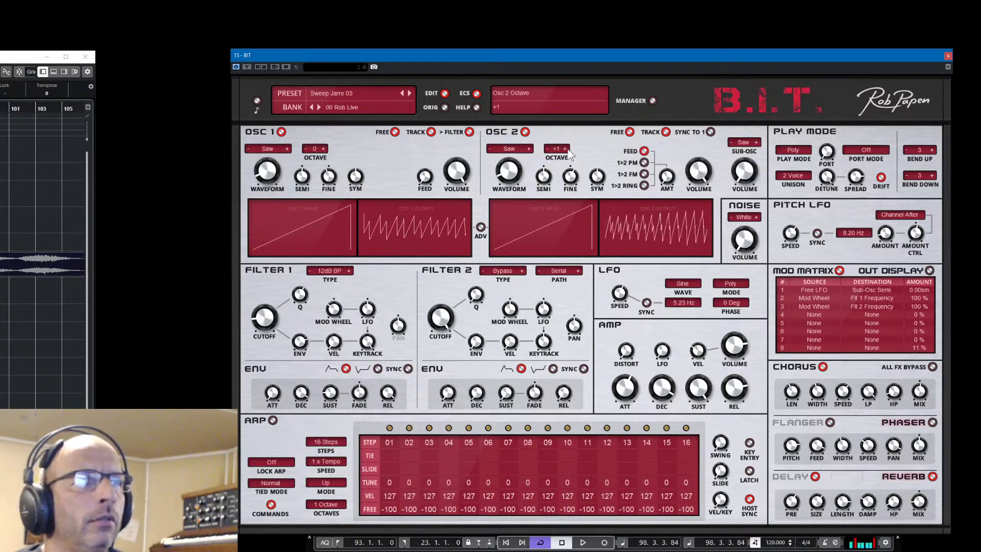
mouse_move(580, 180)
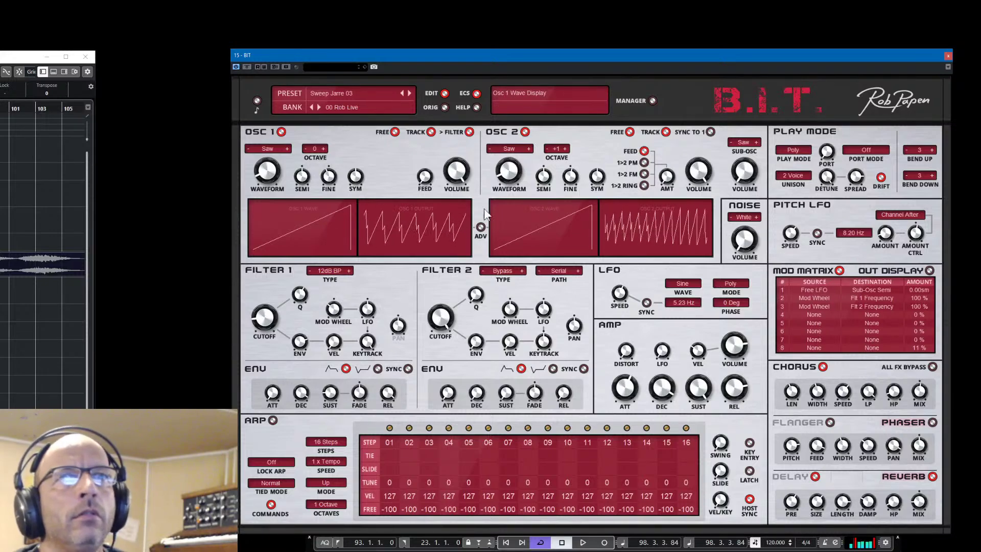
Set the unison mode to 3 Voice for the Sweep Jarre 03 preset
click(799, 175)
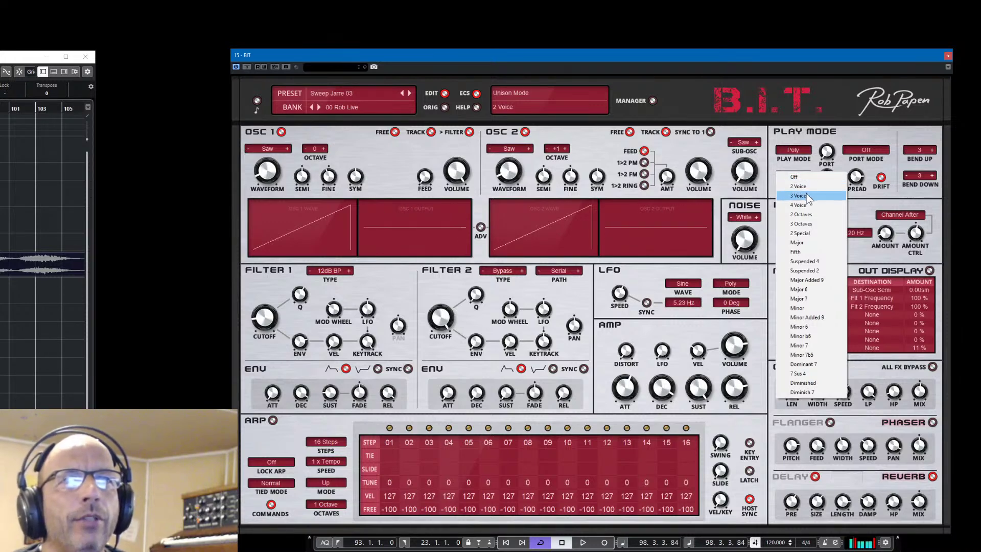
click(806, 196)
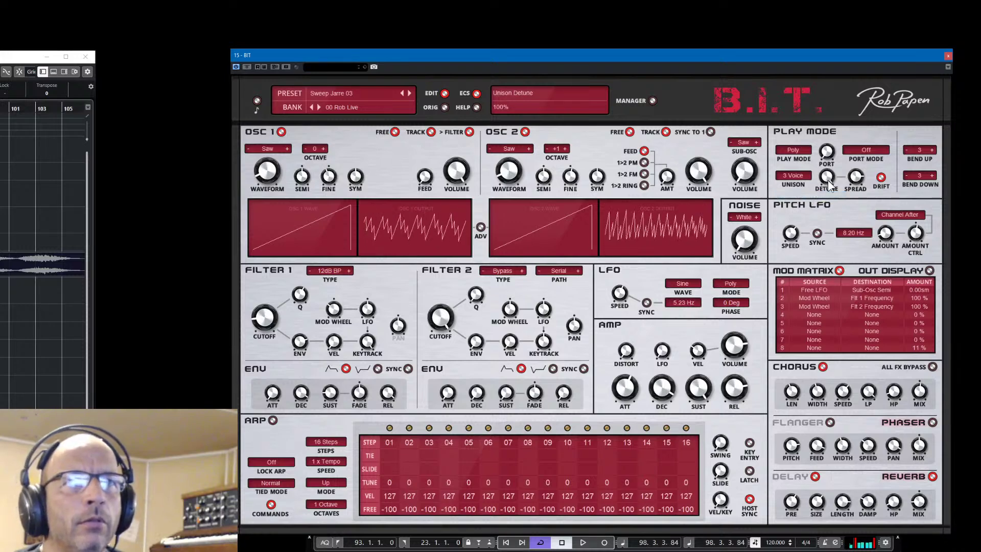
mouse_move(857, 178)
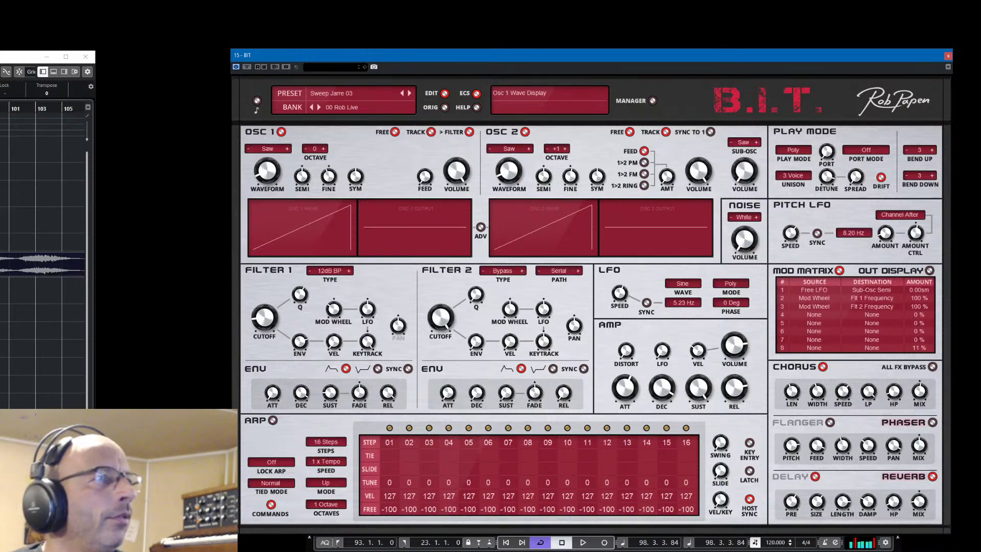
Play the reference recording for comparison and save the edited Sweep Jarre 03 preset under its existing name
key(space)
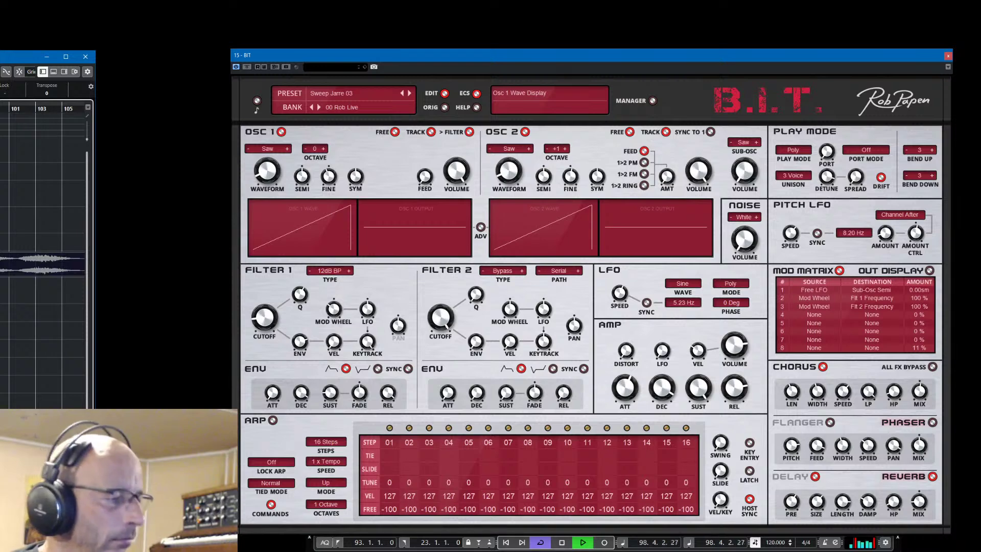
key(space)
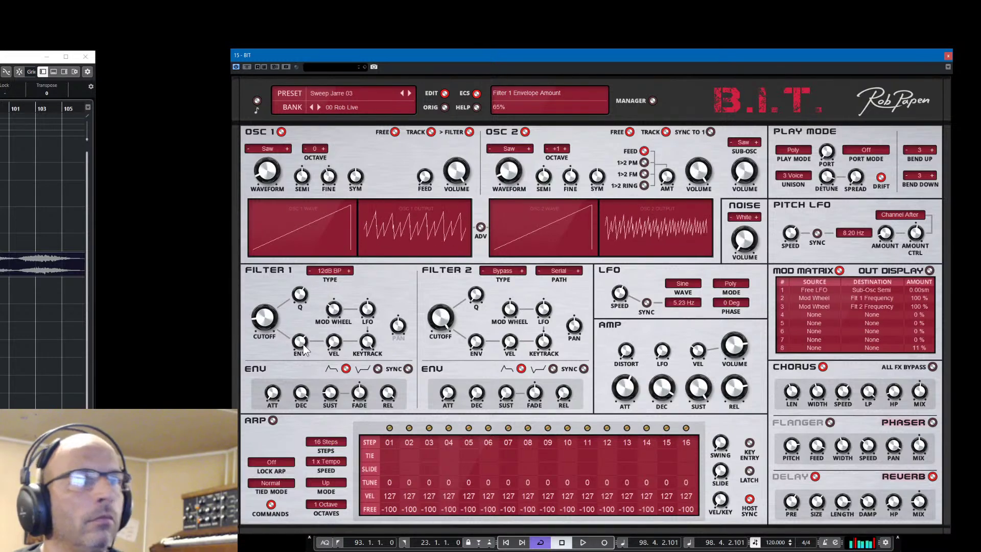
click(342, 95)
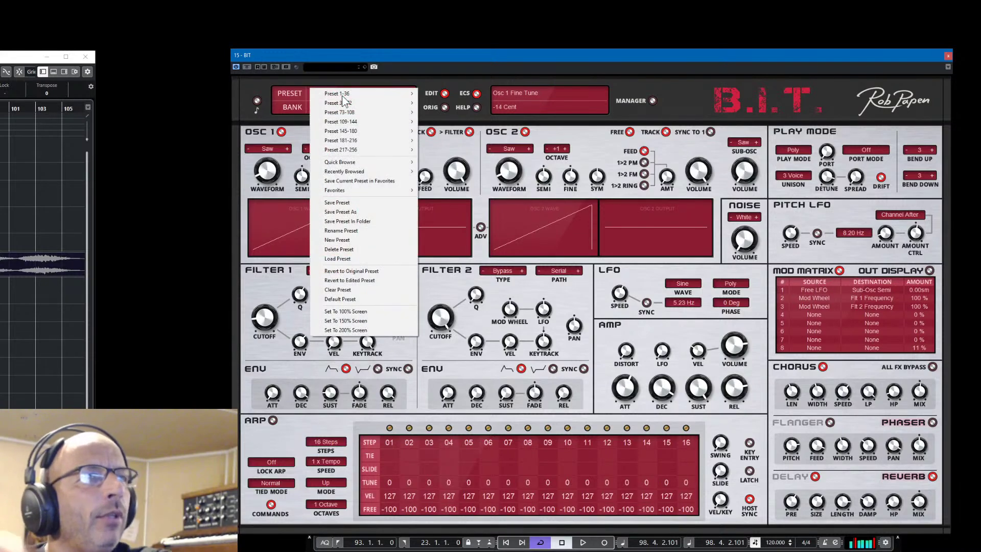
click(347, 201)
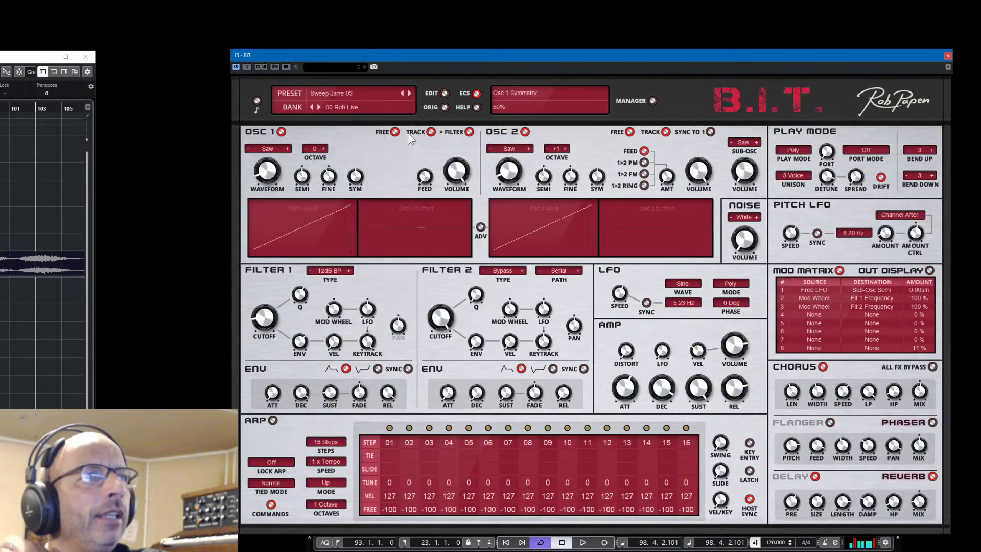
Load the Sweep Jarre 02 preset from the current bank
click(401, 93)
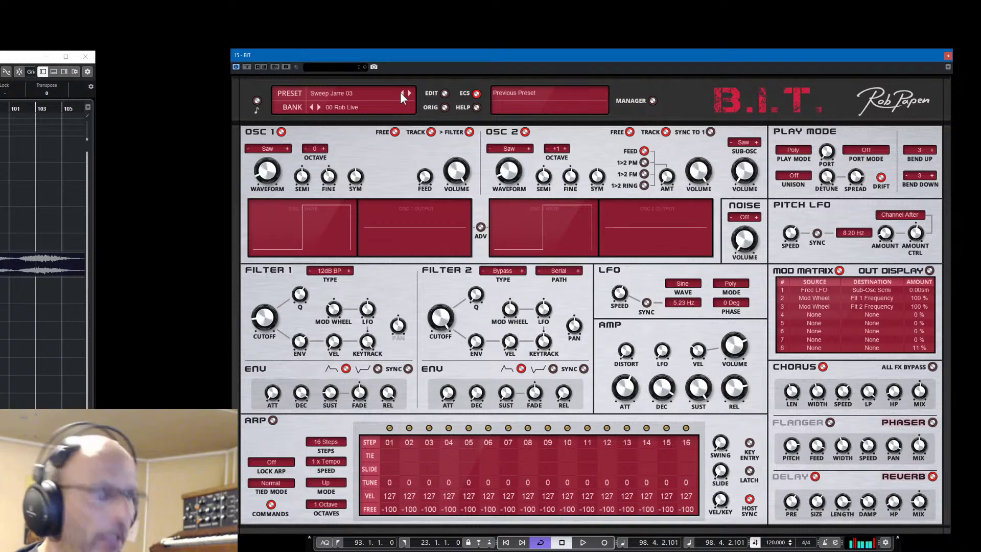
double_click(400, 93)
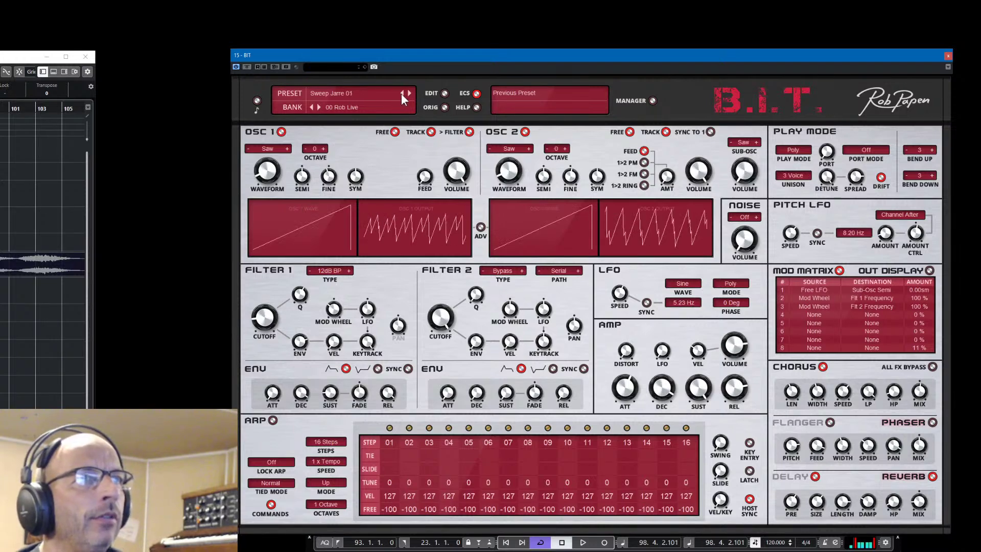
click(409, 92)
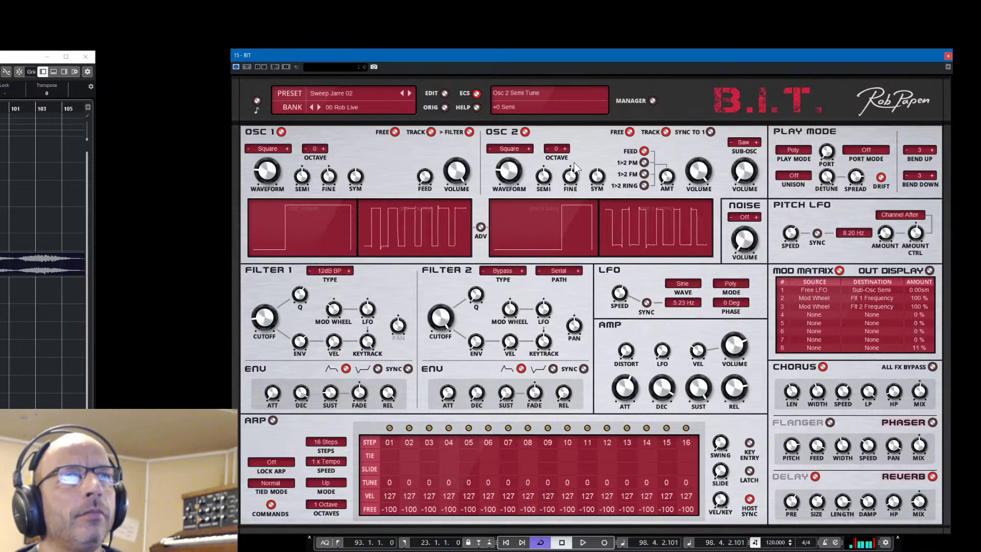
Set the Osc 2 octave to +1 and the unison mode to 3 Voice in Sweep Jarre 02
click(566, 148)
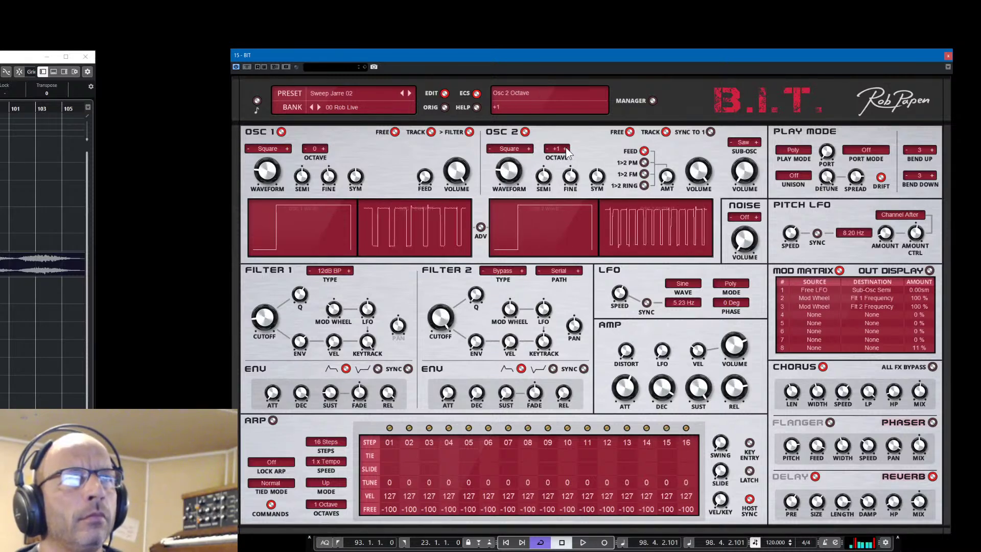
click(799, 176)
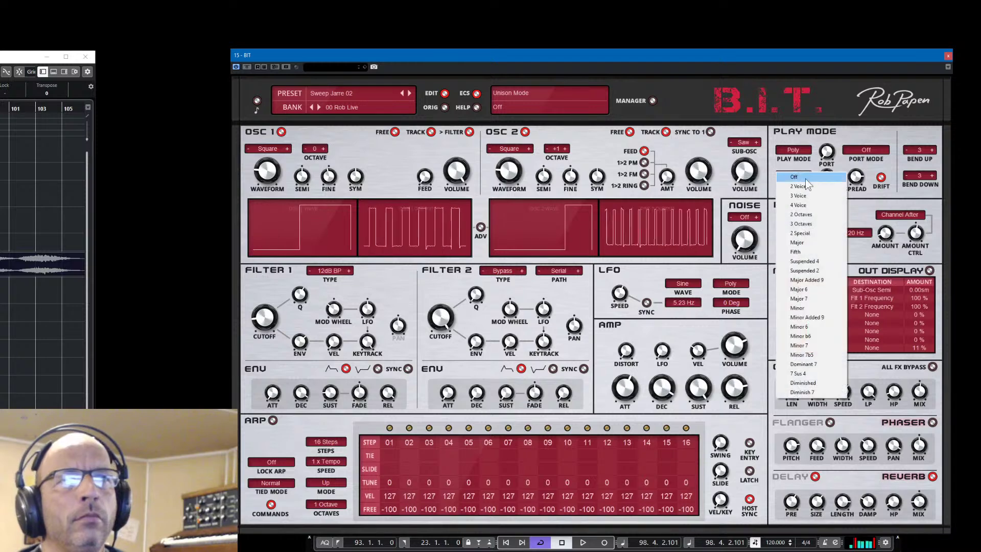
click(805, 195)
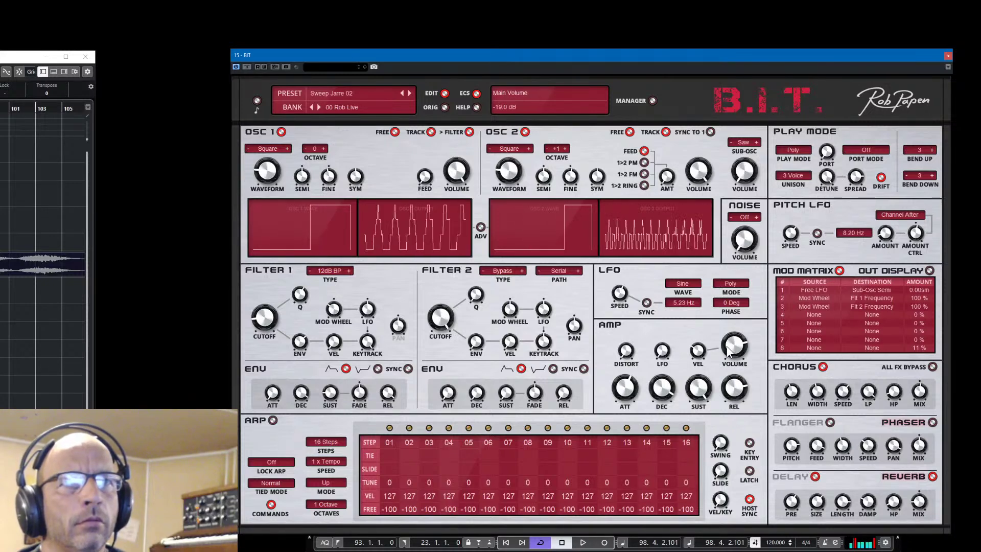
Save the edited square-wave sound as a new preset named Sweep Jarre 04
click(332, 93)
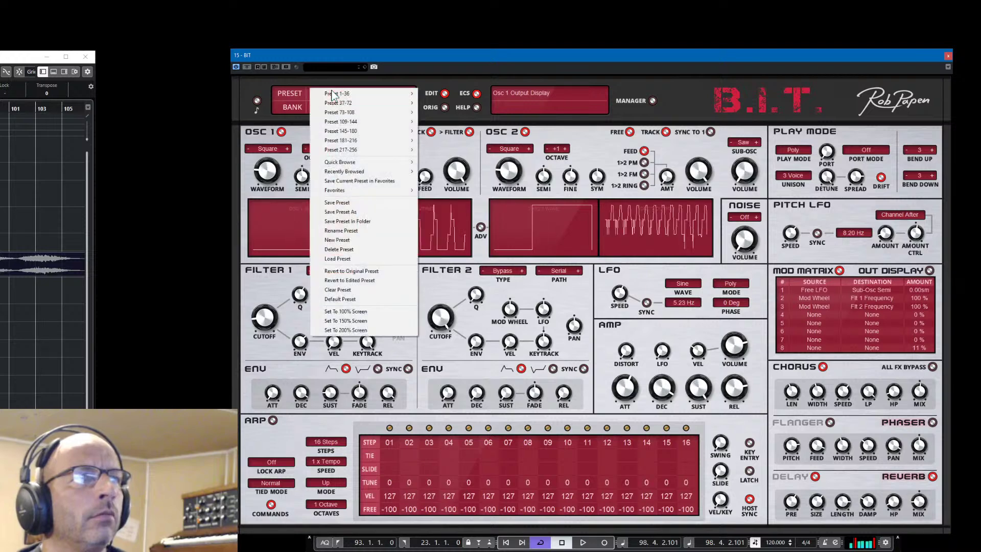
click(347, 212)
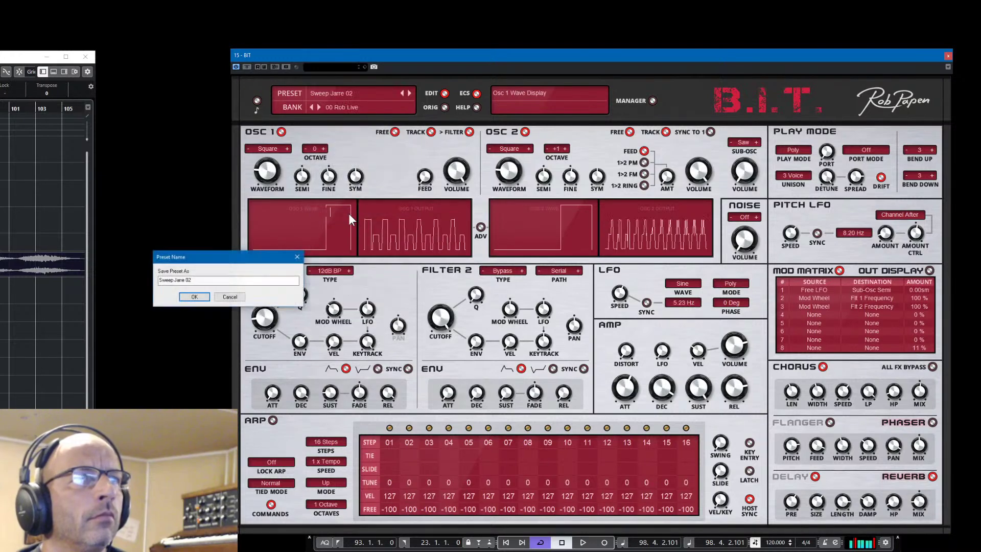
click(203, 281)
key(BackSpace)
text(4)
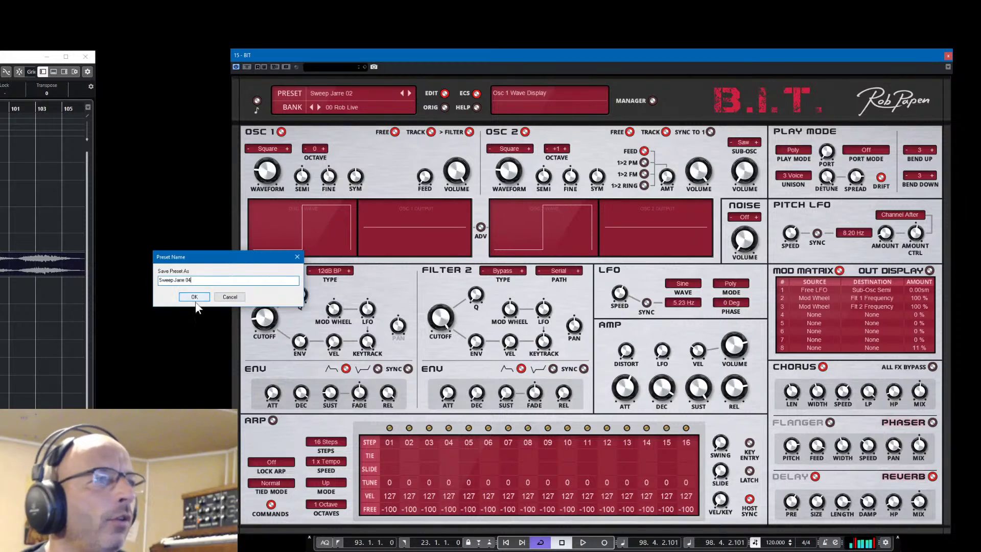
click(195, 298)
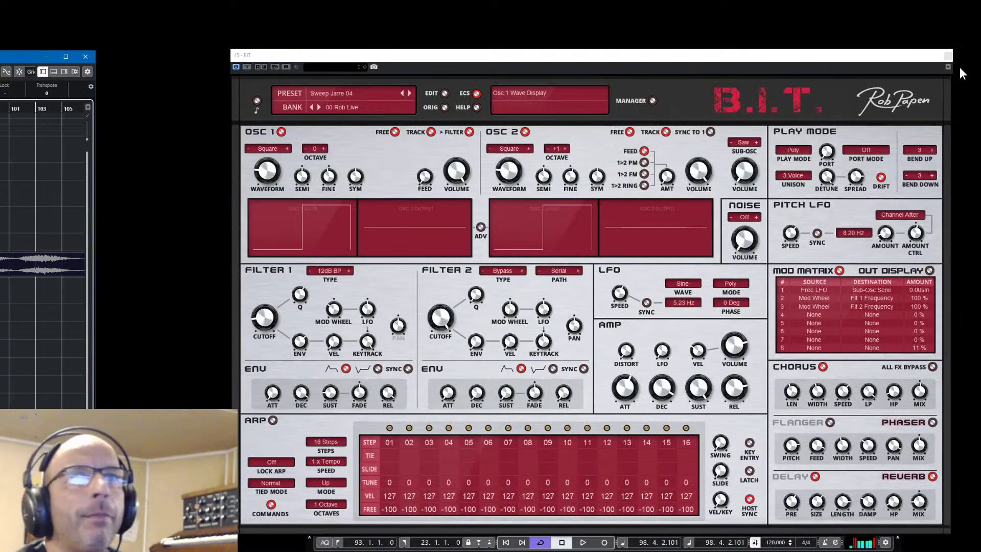
Turn off Always on Top for the B.I.T. window and minimize the mixer window behind it
drag(914, 57, 908, 56)
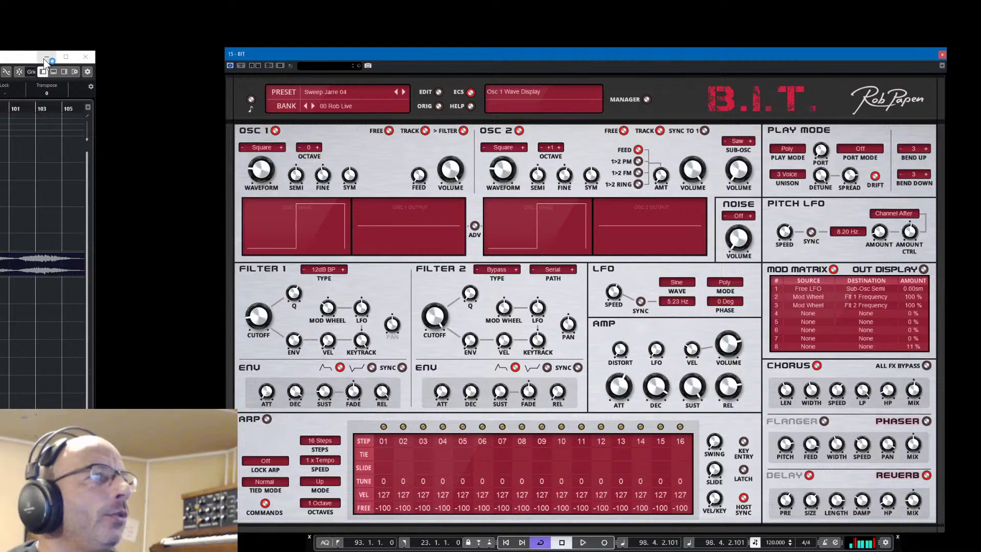
click(943, 65)
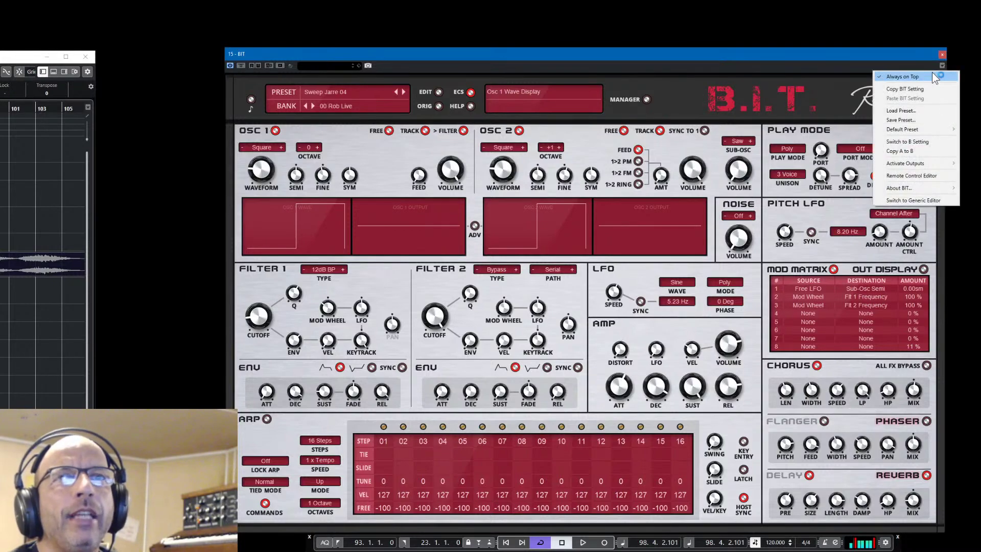
click(881, 77)
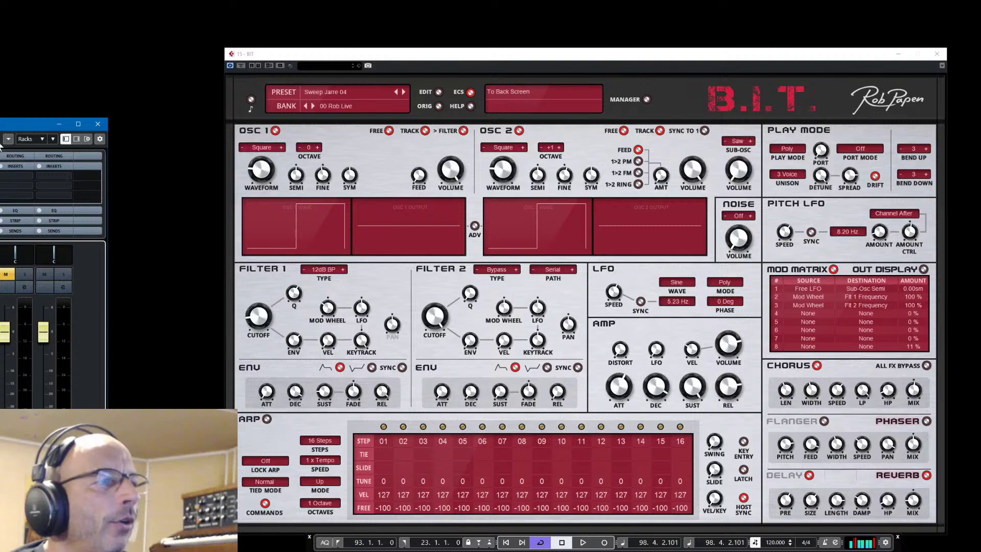
click(60, 126)
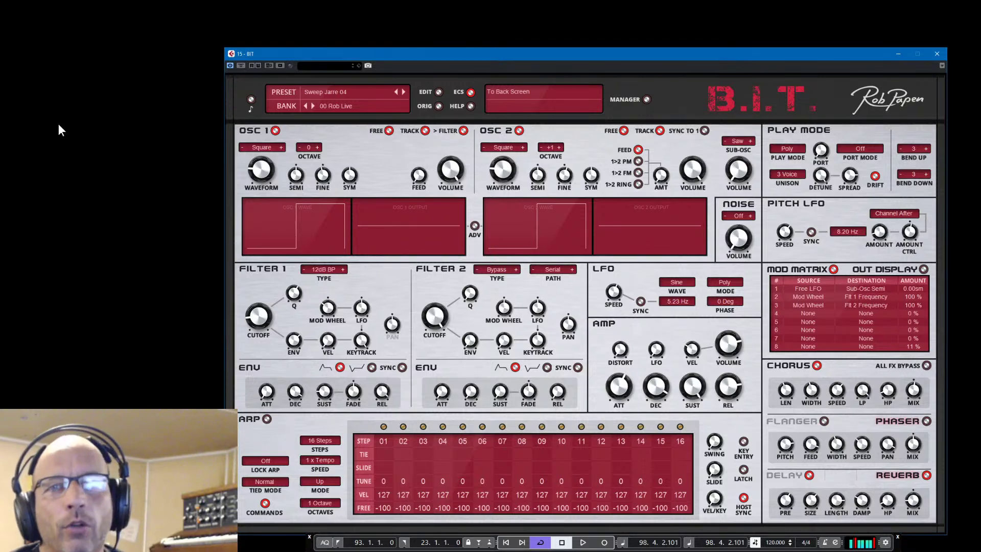
Move the B.I.T. window aside and view the oscillators' advanced LFO and envelope settings before returning to the wave displays
drag(476, 50, 464, 47)
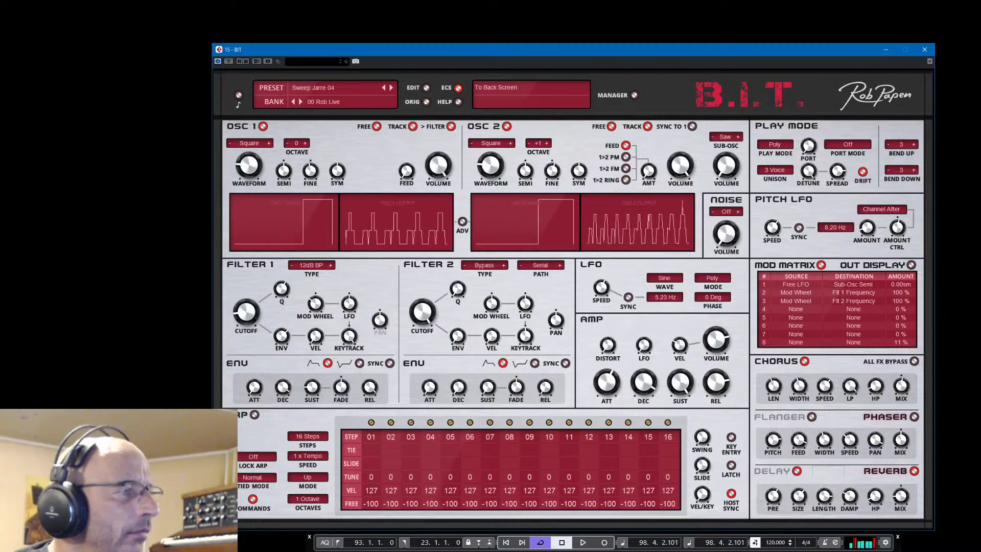
click(462, 221)
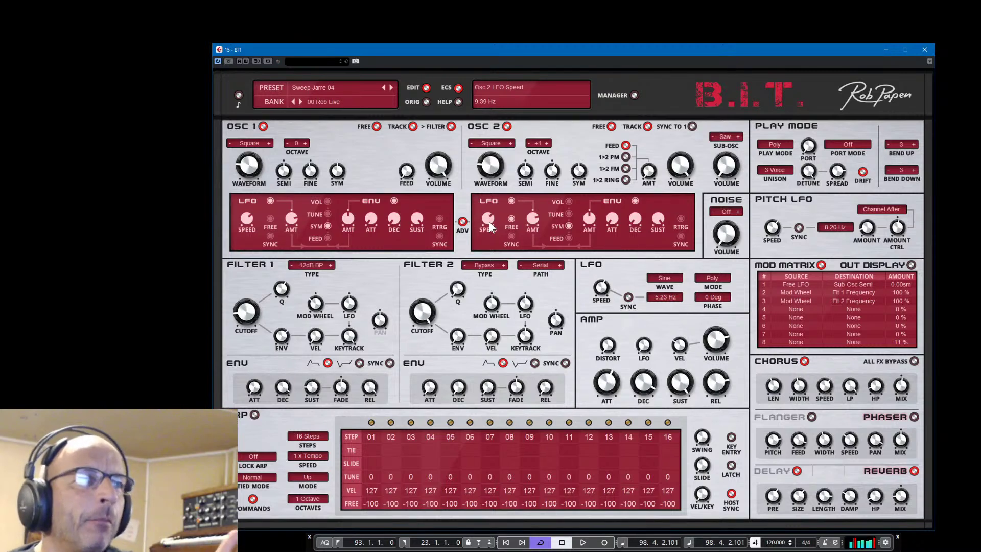
click(463, 222)
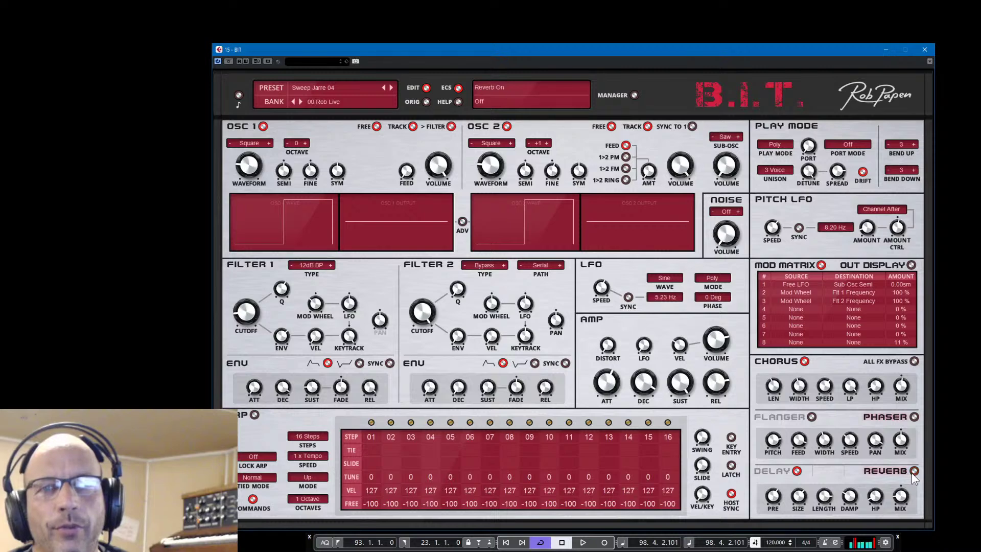
Try the delay in place of the reverb at 61% wet mix, and switch the reverb back on
click(797, 472)
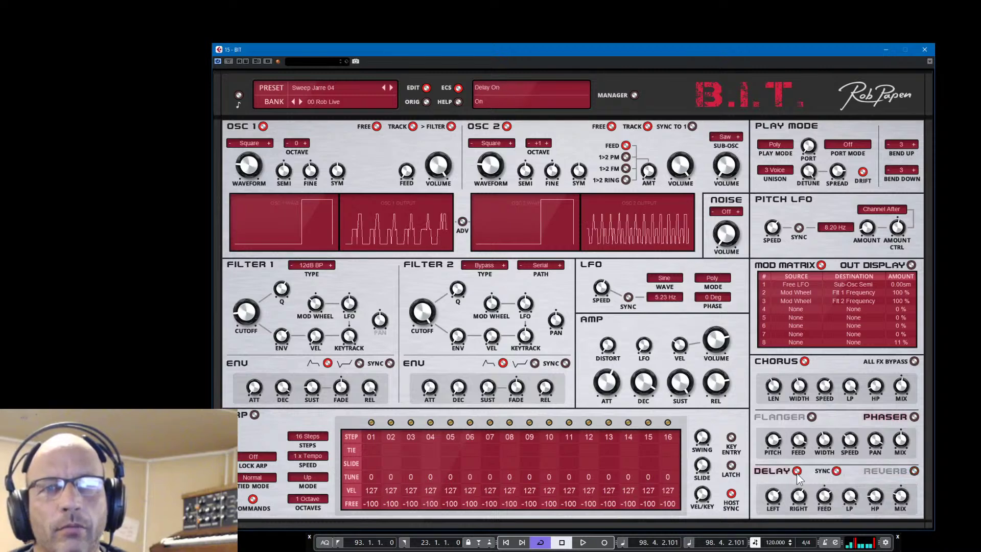
drag(900, 503, 902, 497)
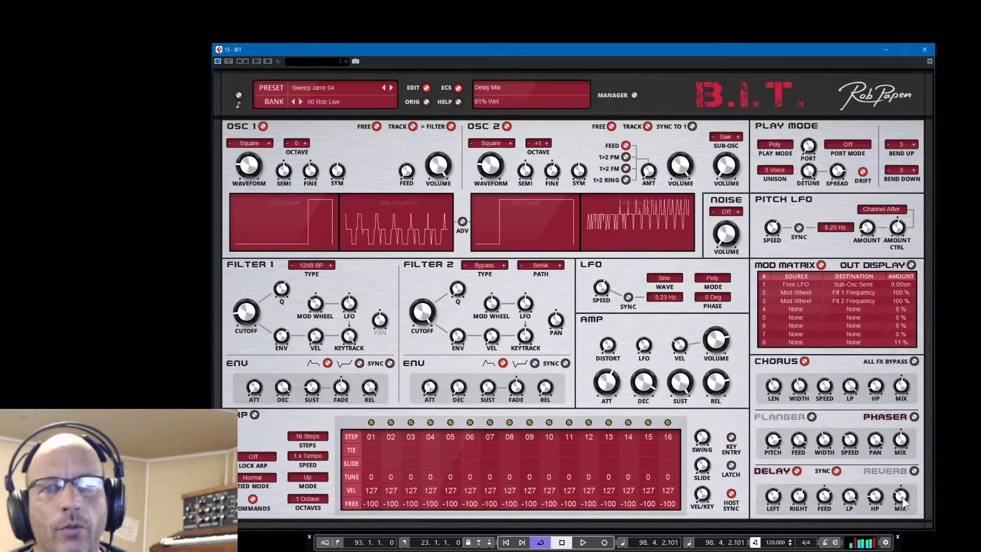
click(913, 470)
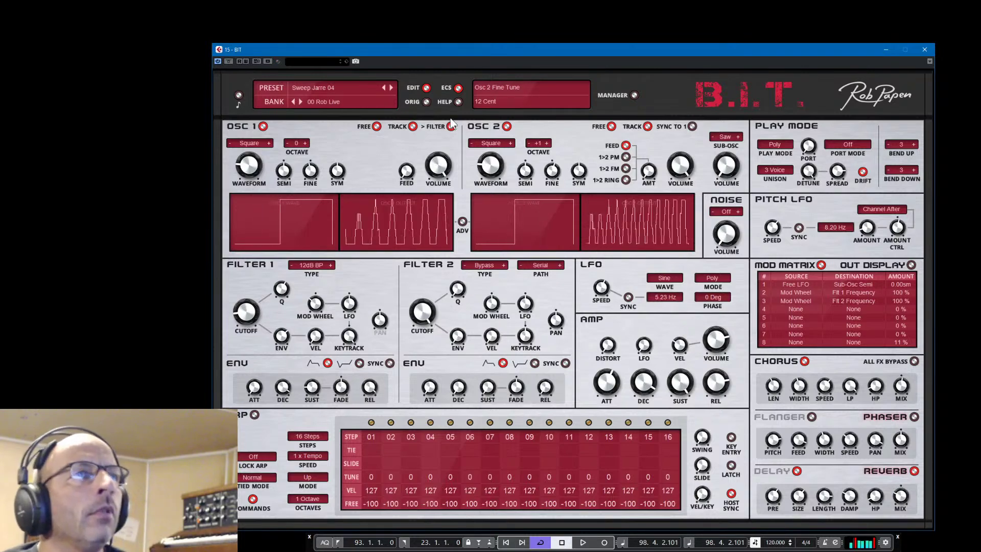
Save the current edits to the Sweep Jarre 04 preset
click(318, 88)
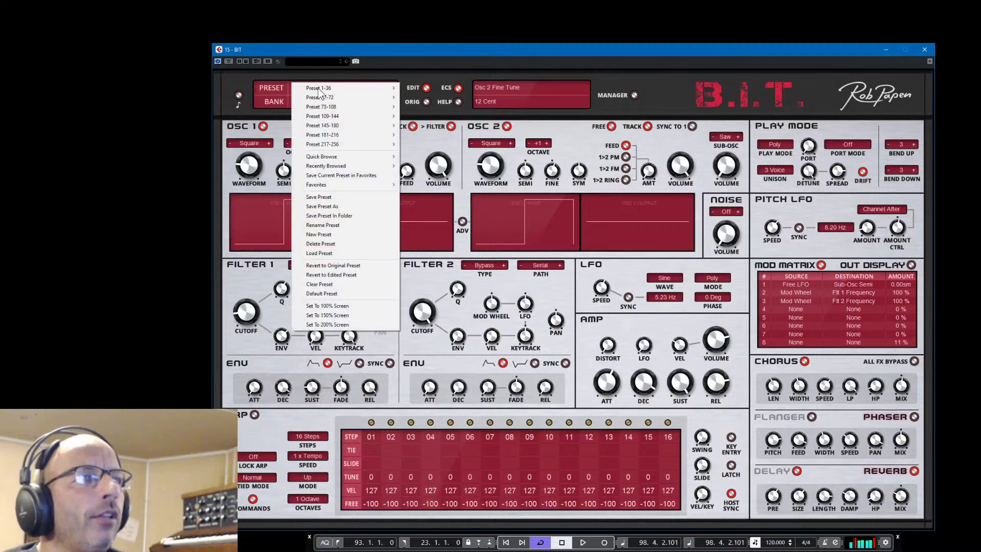
click(330, 197)
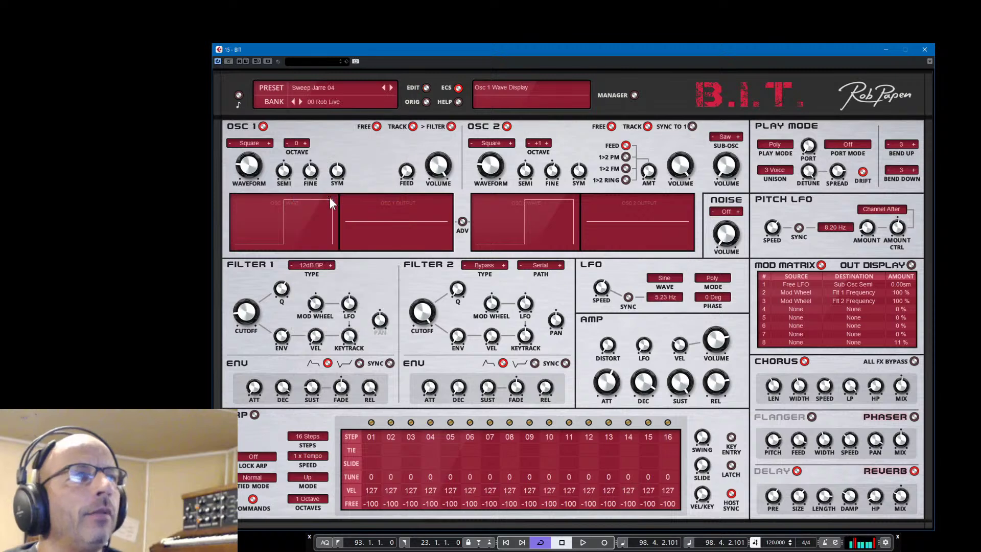
Load Sweep Jarre 01, try Osc 2 semi tune at +7, and reset it to the default
click(384, 88)
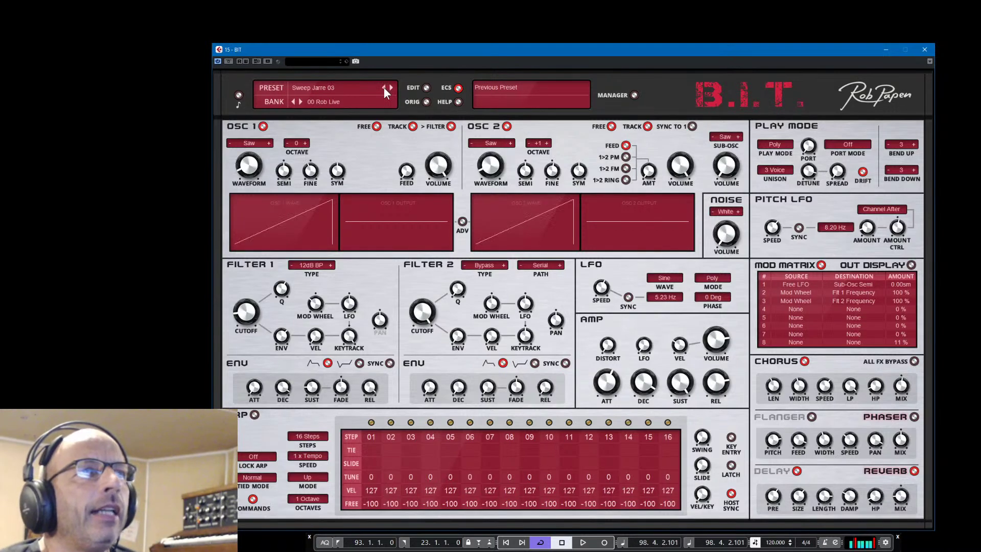
click(384, 87)
click(385, 87)
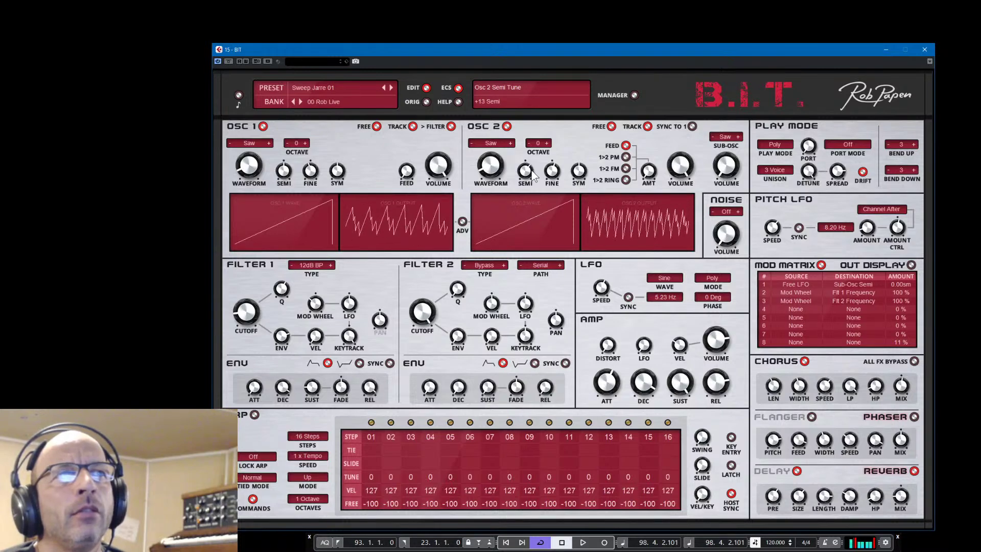
drag(532, 171, 534, 179)
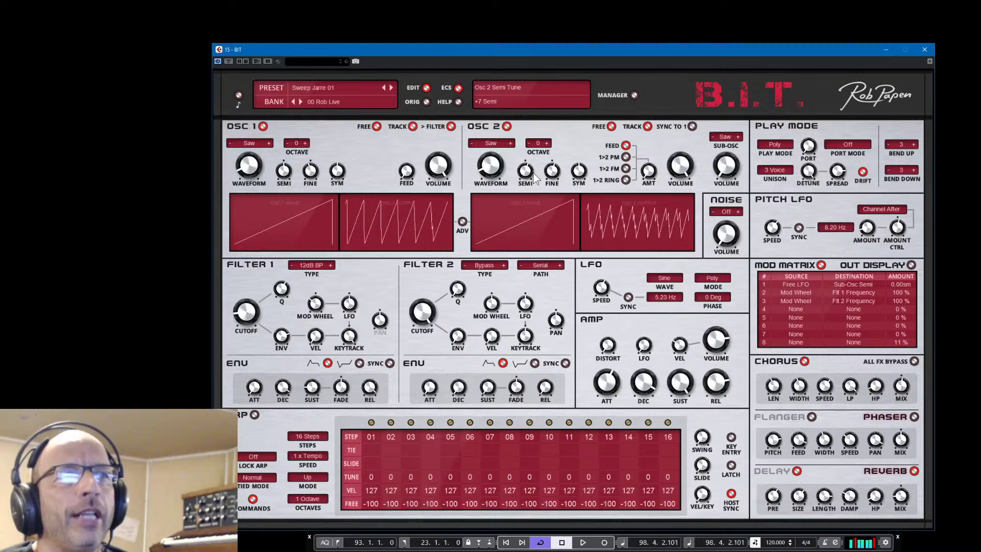
ctrl+click(527, 175)
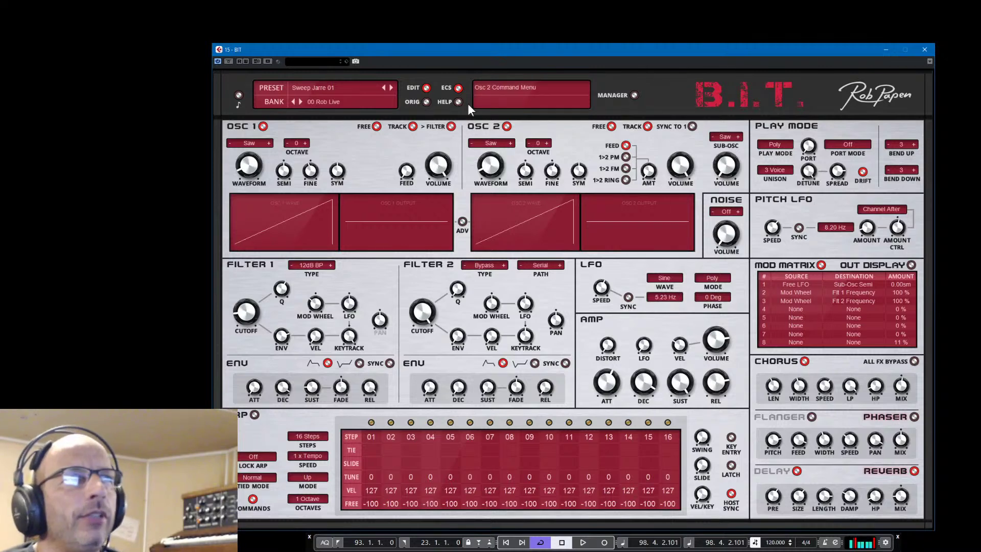
Return to the Sweep Jarre 04 preset, try a 49% pitch LFO amount, and bring it back down
click(391, 88)
click(390, 88)
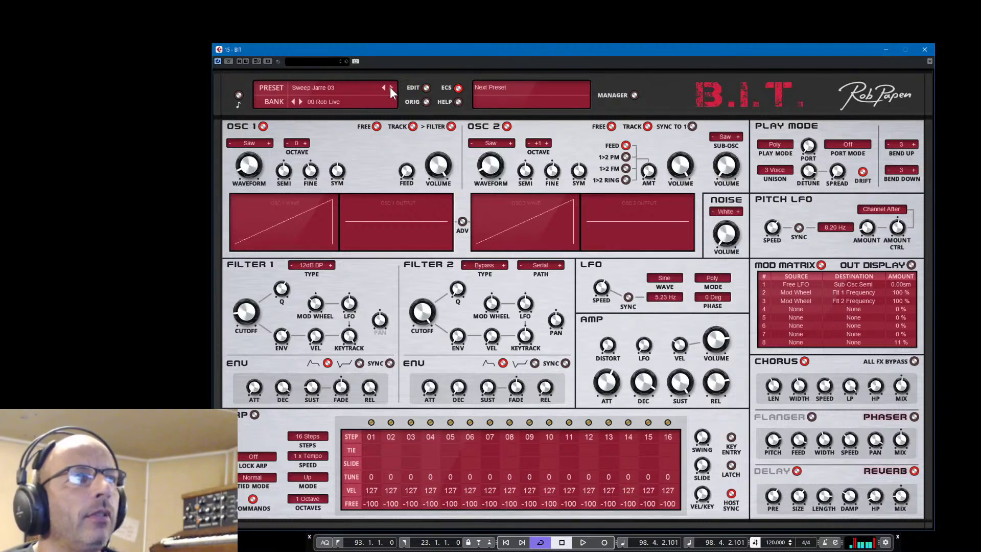
click(390, 88)
click(391, 88)
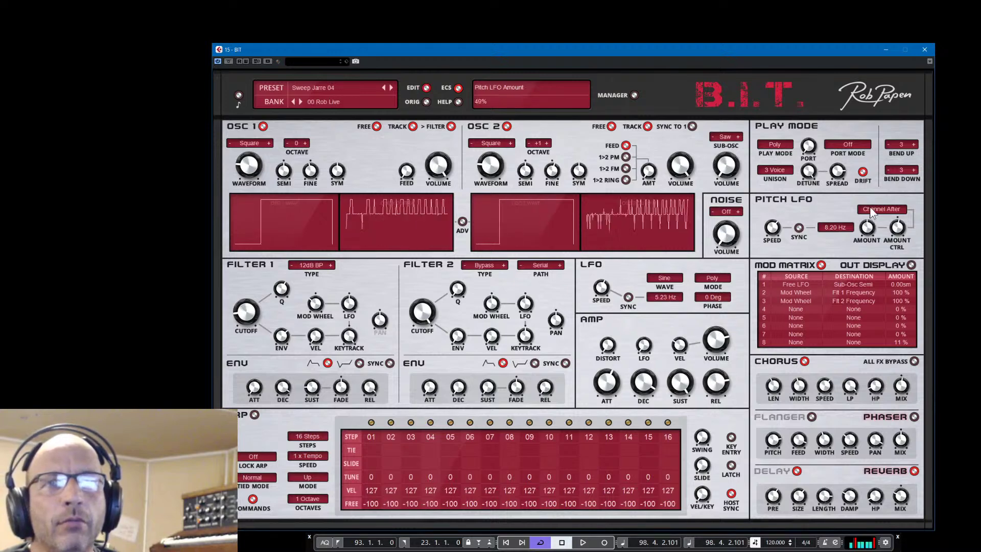
drag(869, 201, 873, 230)
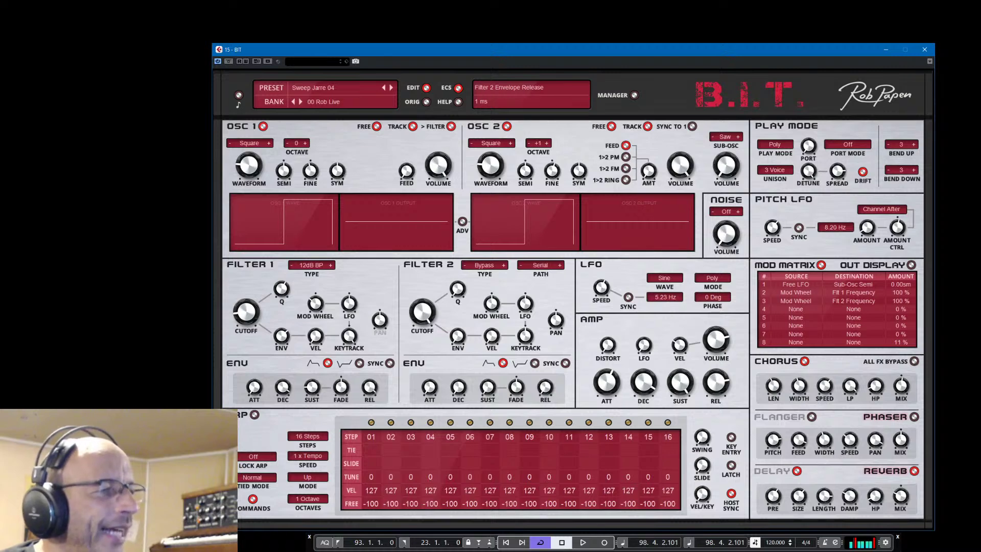
Switch to the DAW project window, play a short passage of the reference audio, and stop playback
key(alt+Tab)
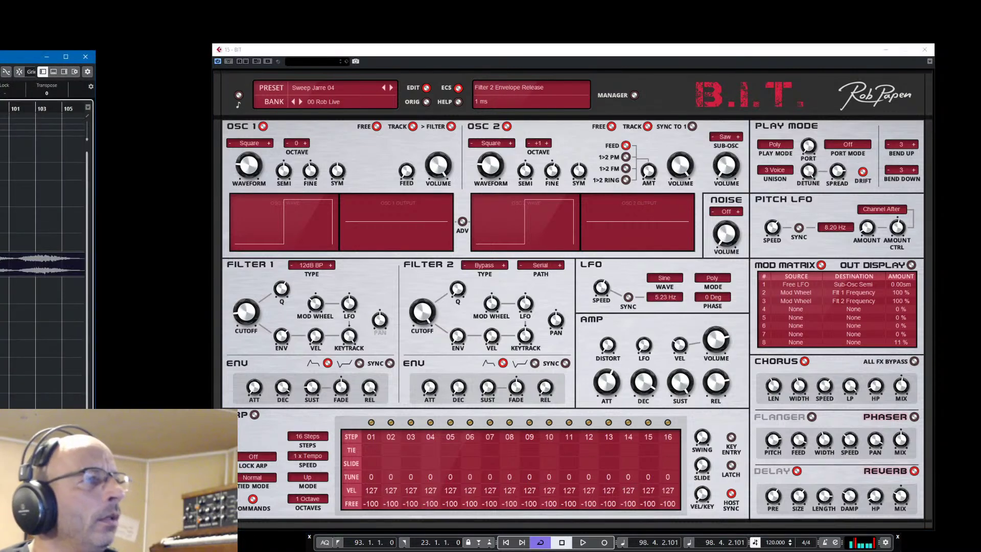
key(space)
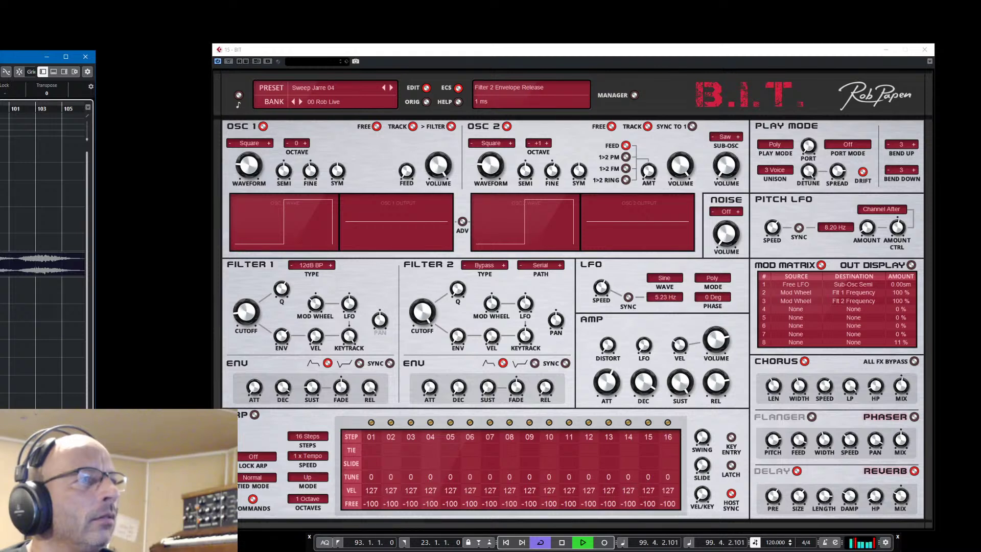
key(space)
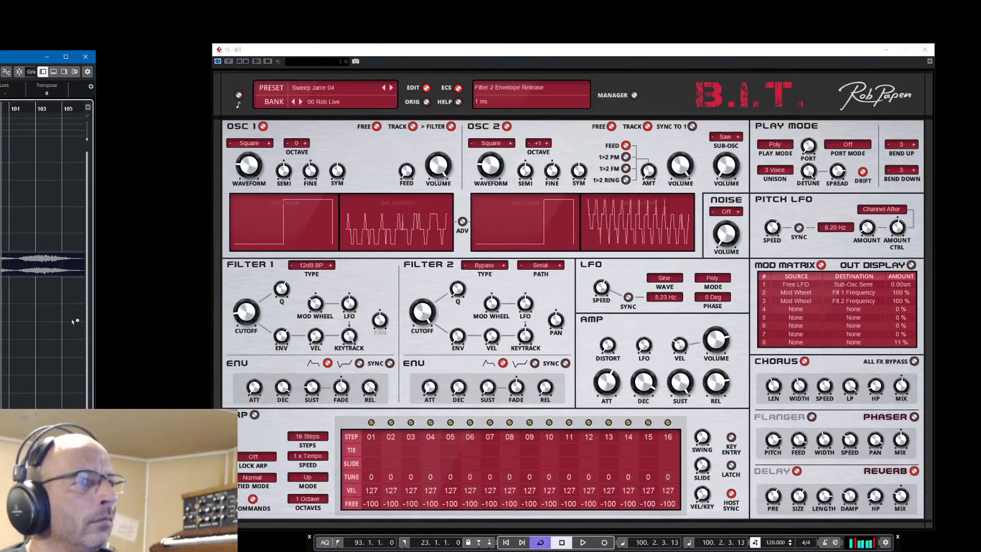
Set the Filter 1 envelope decay and release to 8.3 sec and save the Sweep Jarre 04 preset
mouse_move(283, 386)
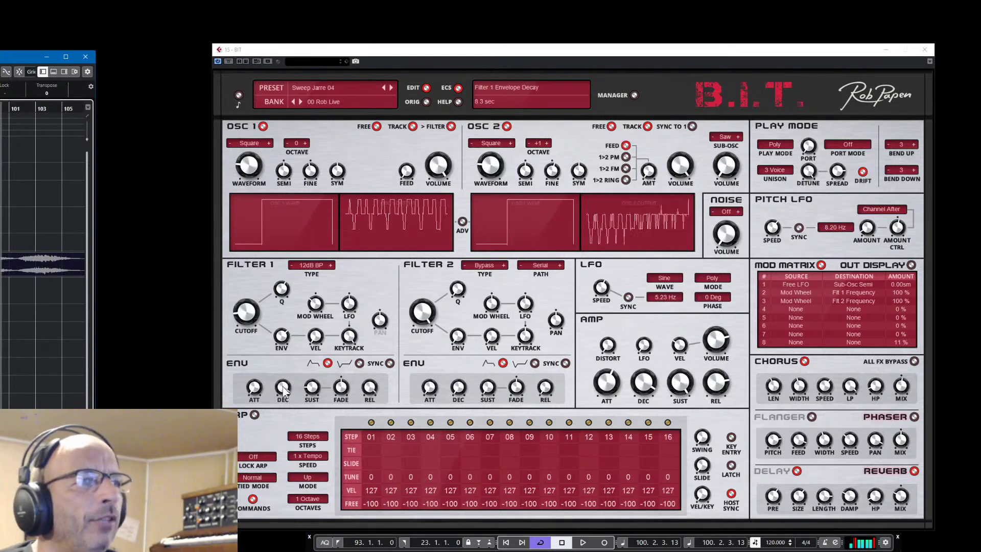
drag(284, 387, 283, 388)
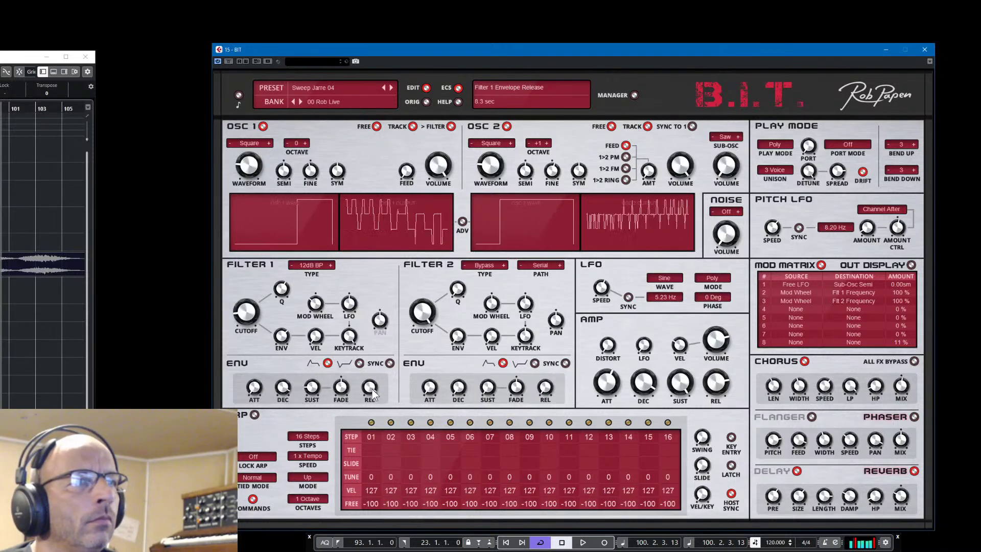
click(313, 84)
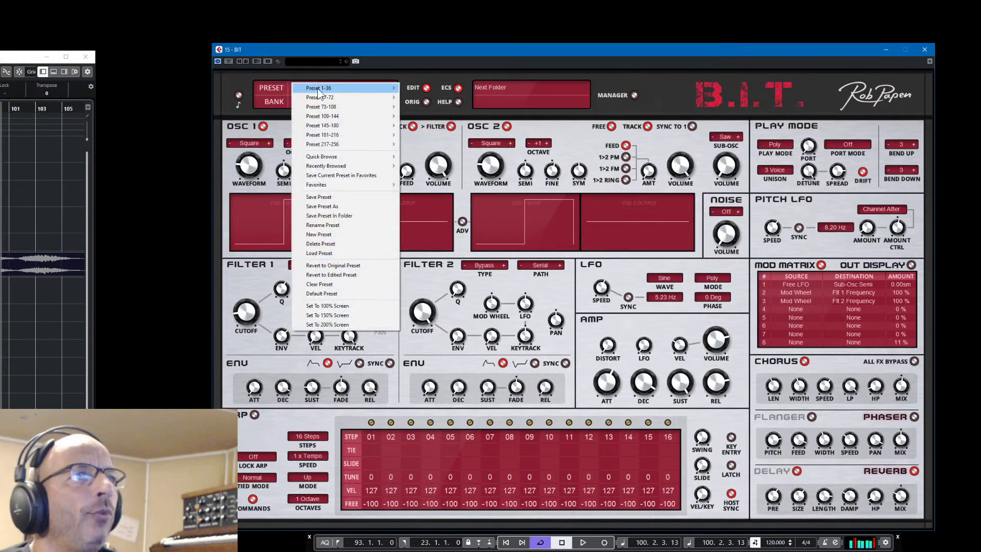
mouse_move(328, 88)
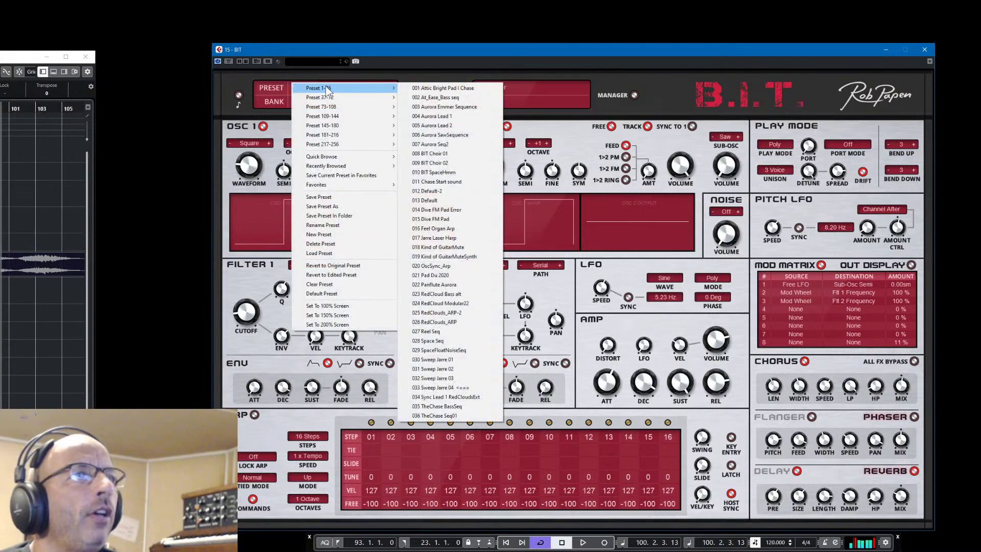
click(320, 197)
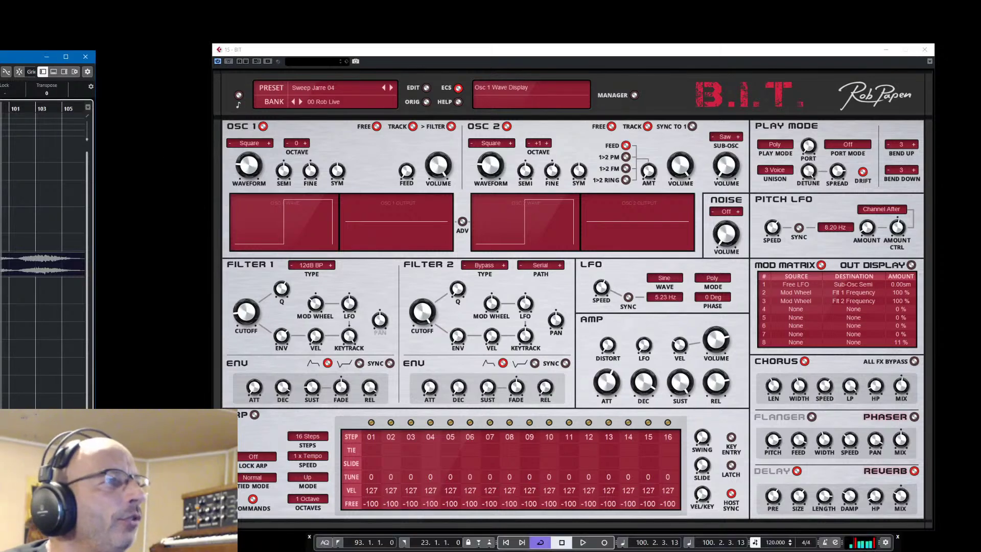
Close the B.I.T. window and bring the RAW-Kick instrument window into clear view
click(77, 102)
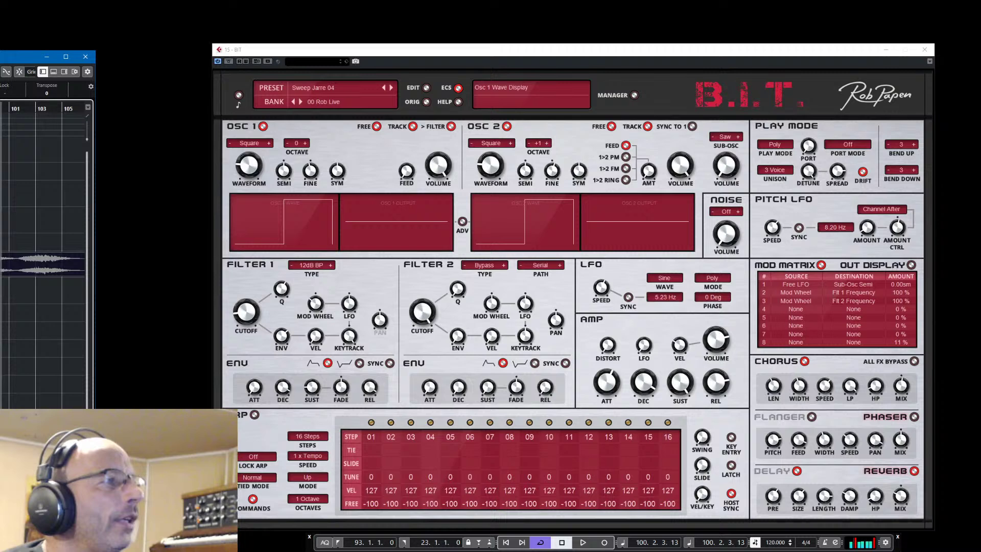
click(924, 49)
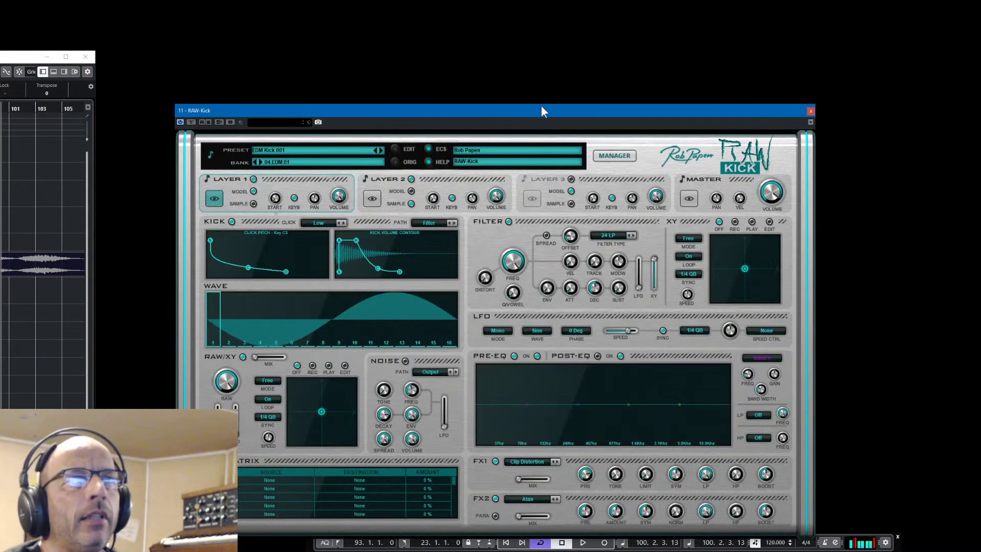
drag(607, 107, 703, 78)
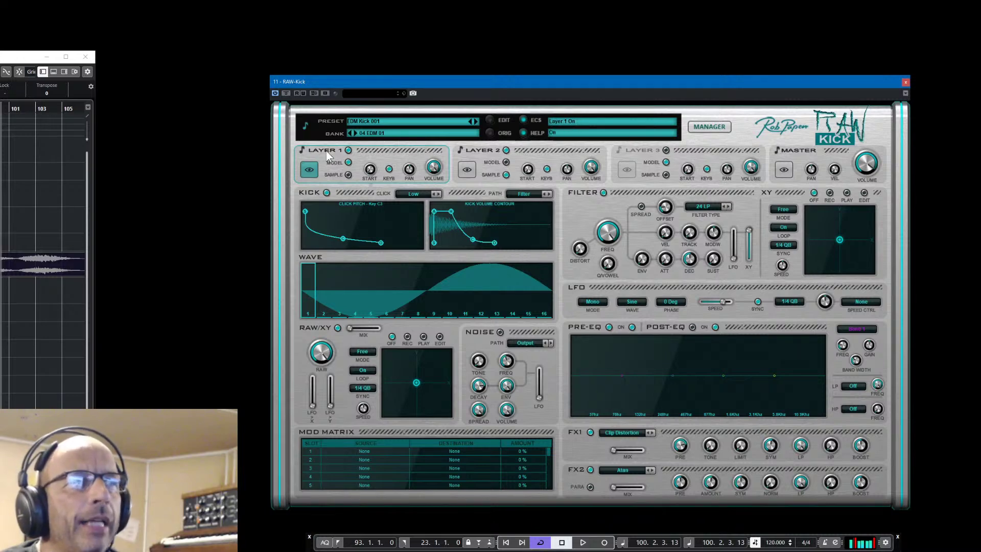
Inspect RAW-Kick's Layer 2 sample, switch Layer 3 on and off, and turn Layer 2 off to isolate Layer 1
click(465, 170)
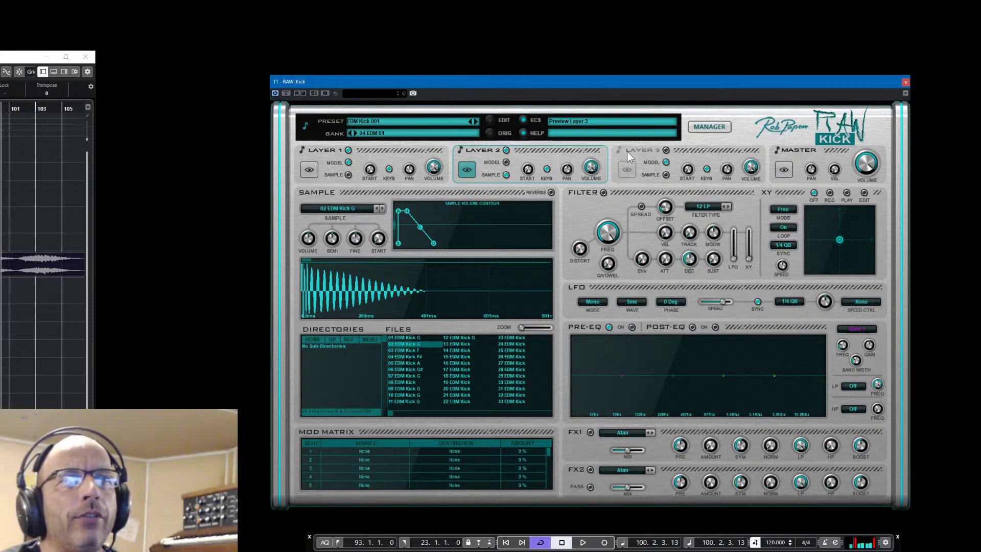
click(666, 149)
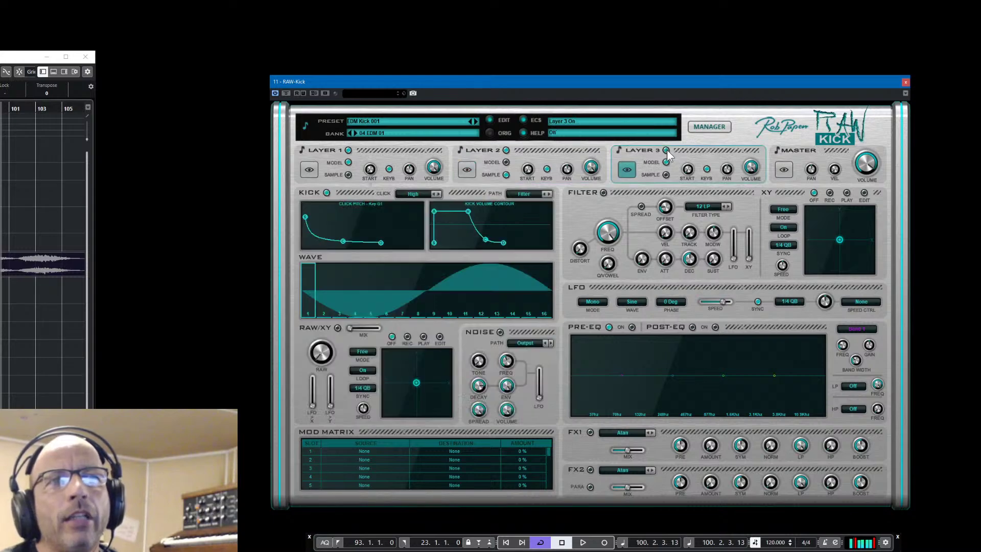
click(666, 150)
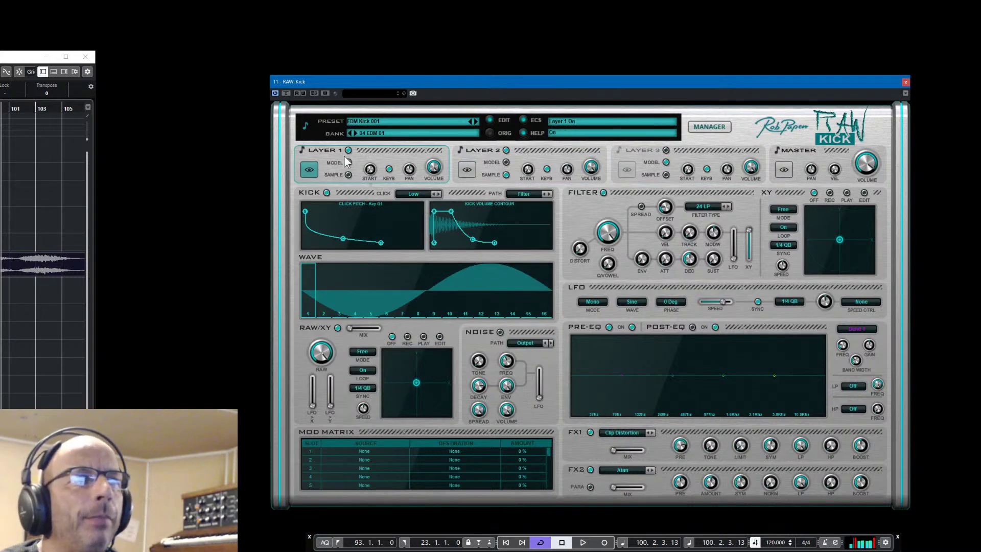
click(506, 150)
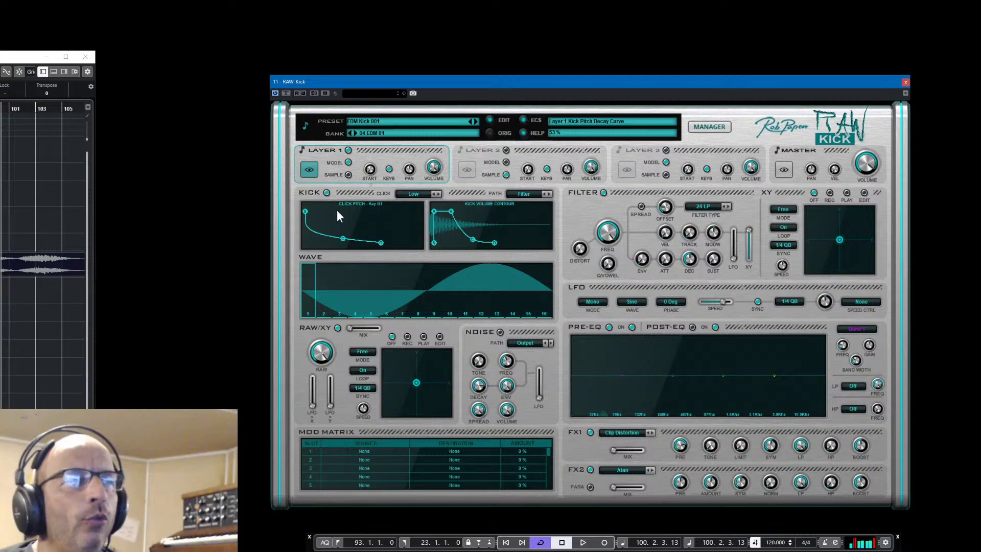
Try Layer 1 with keyboard tracking off at a fixed G1 click pitch, and turn the tracking back on
click(389, 168)
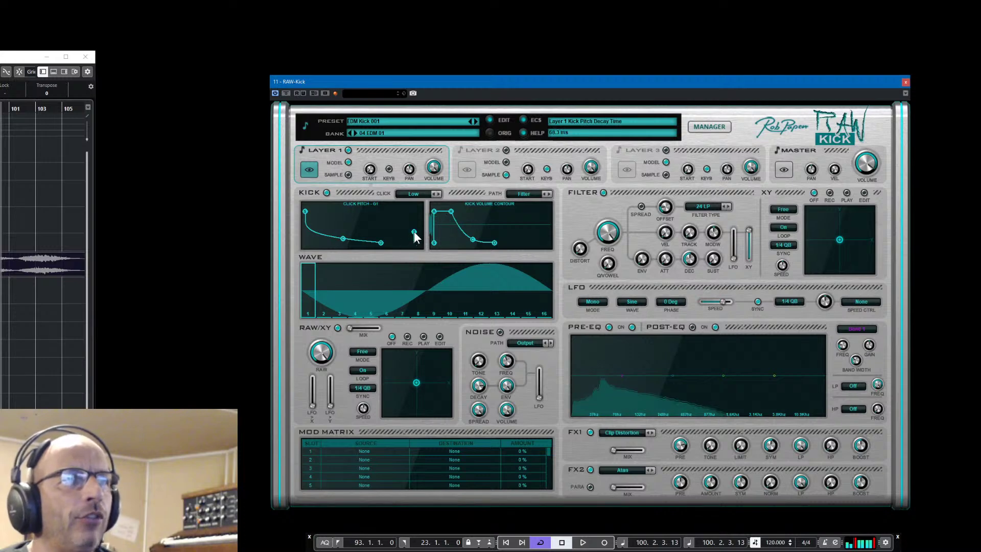
mouse_move(414, 231)
mouse_down()
mouse_move(414, 192)
mouse_move(415, 230)
mouse_up()
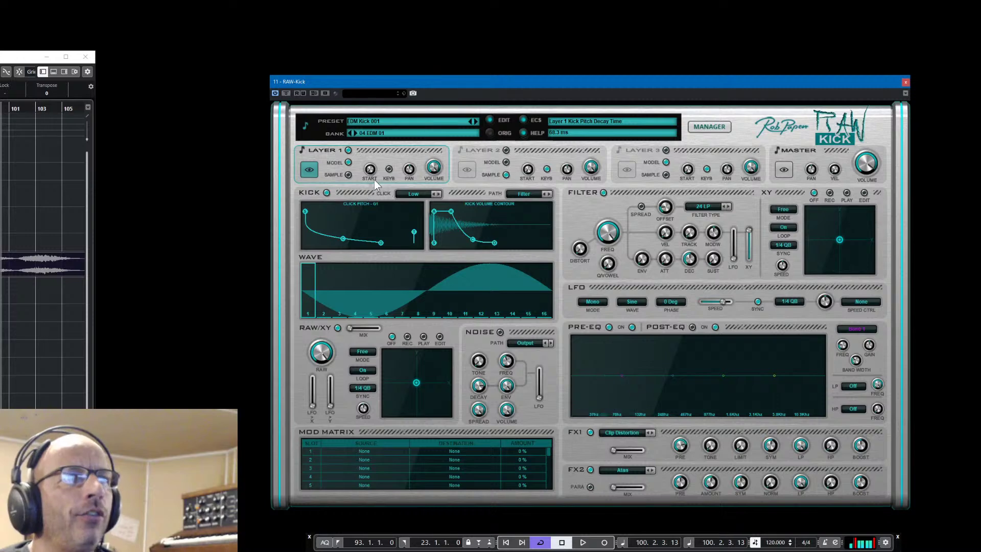
click(389, 169)
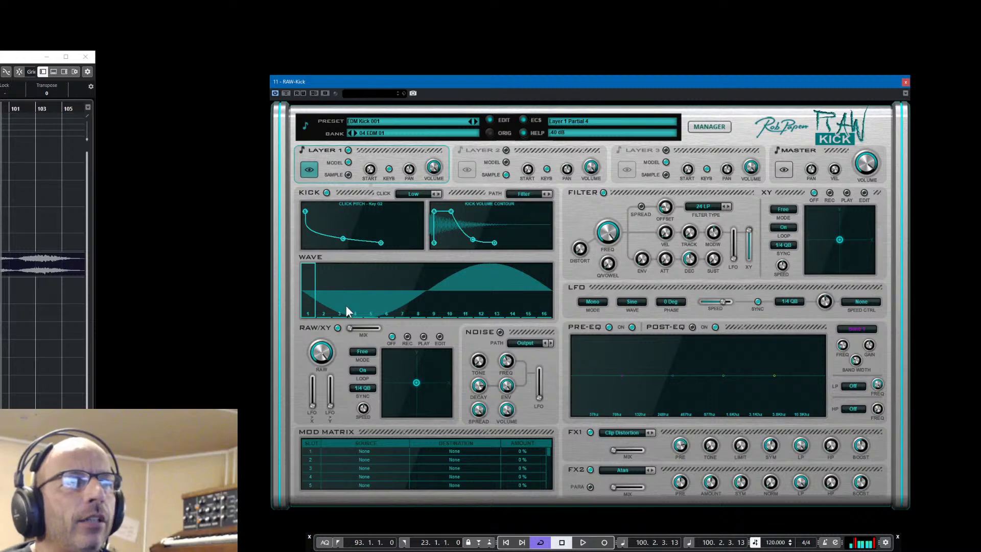
Raise partial 4 in Layer 1's wave and lengthen the hold stage of its kick volume contour
drag(355, 300, 351, 270)
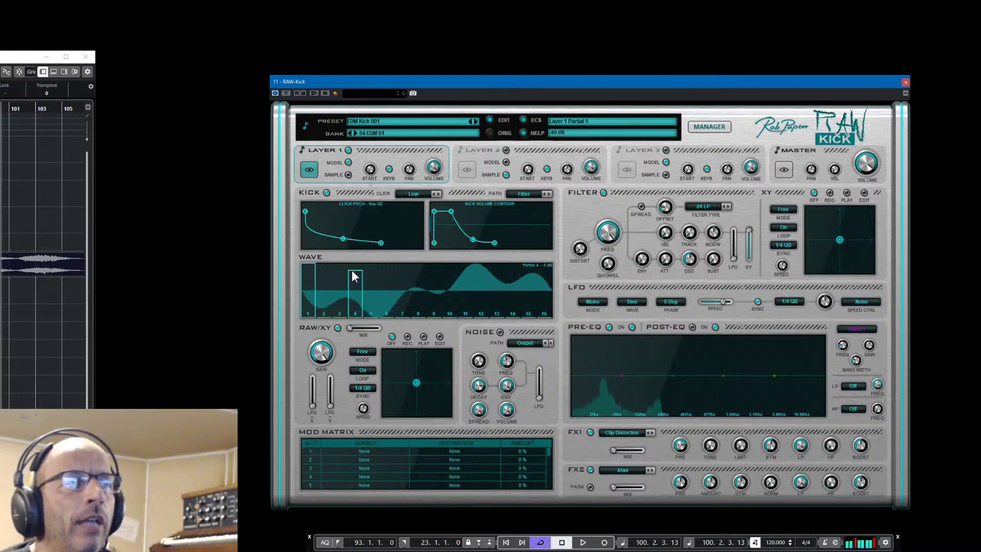
drag(452, 211, 509, 215)
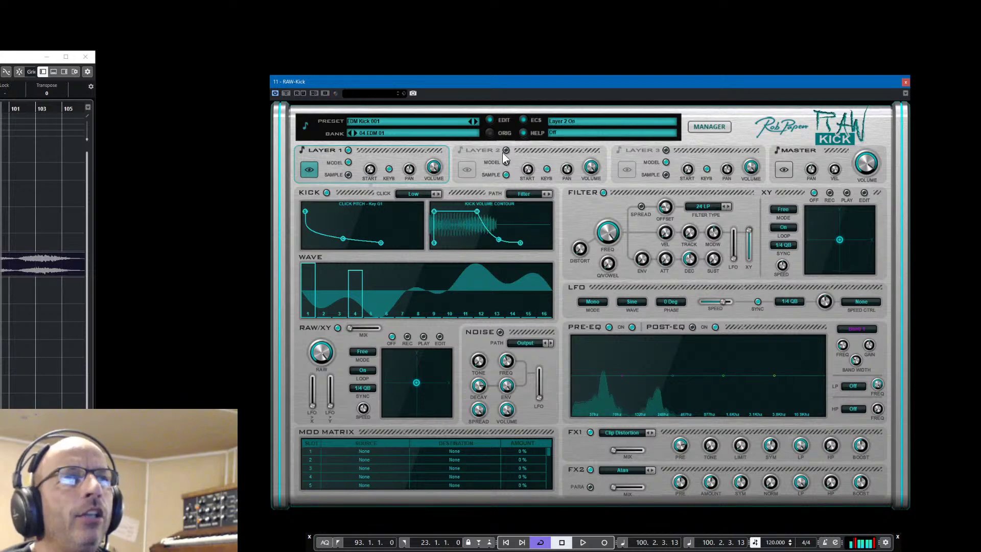
Turn Layer 2 back on and load the BD-909 03 sample from the Electronic BD directory into it
click(466, 169)
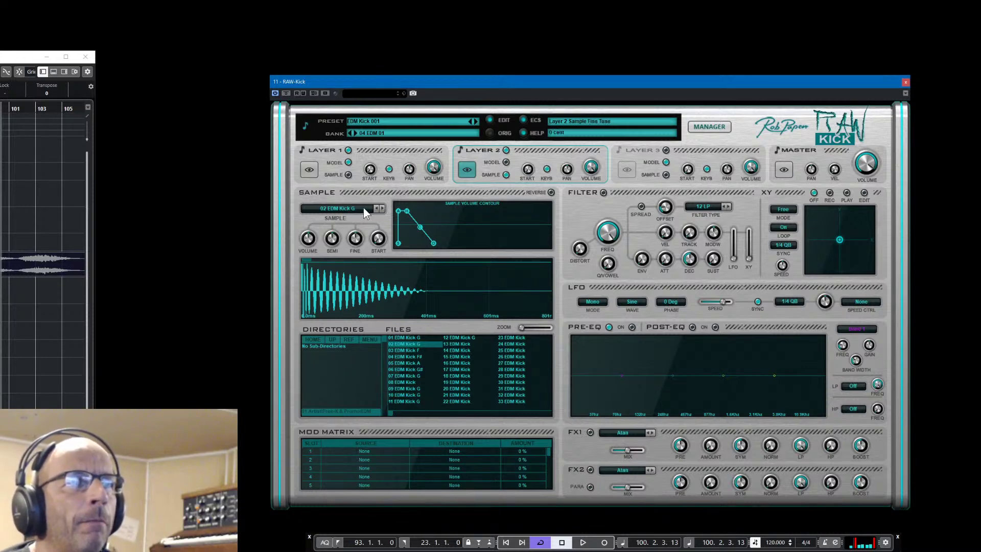
click(313, 340)
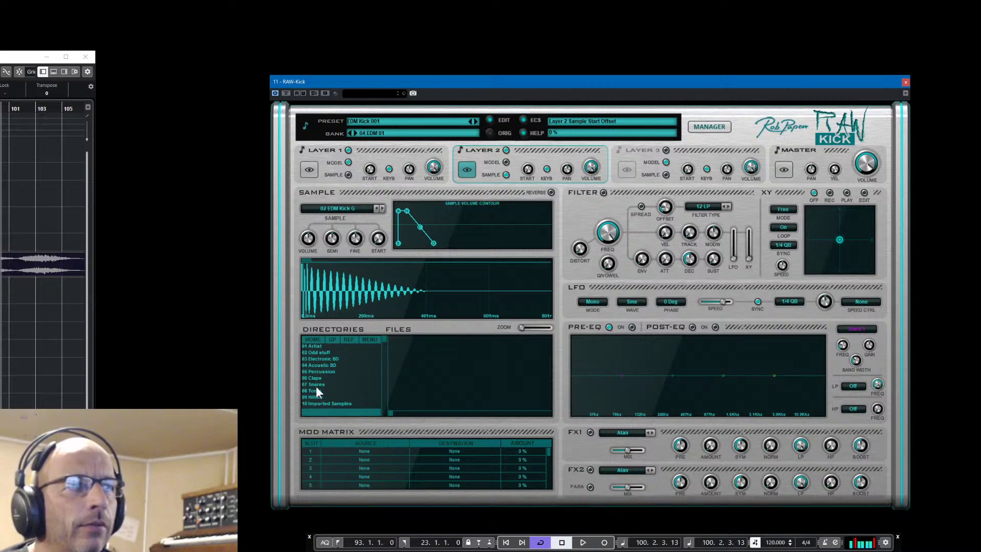
click(321, 359)
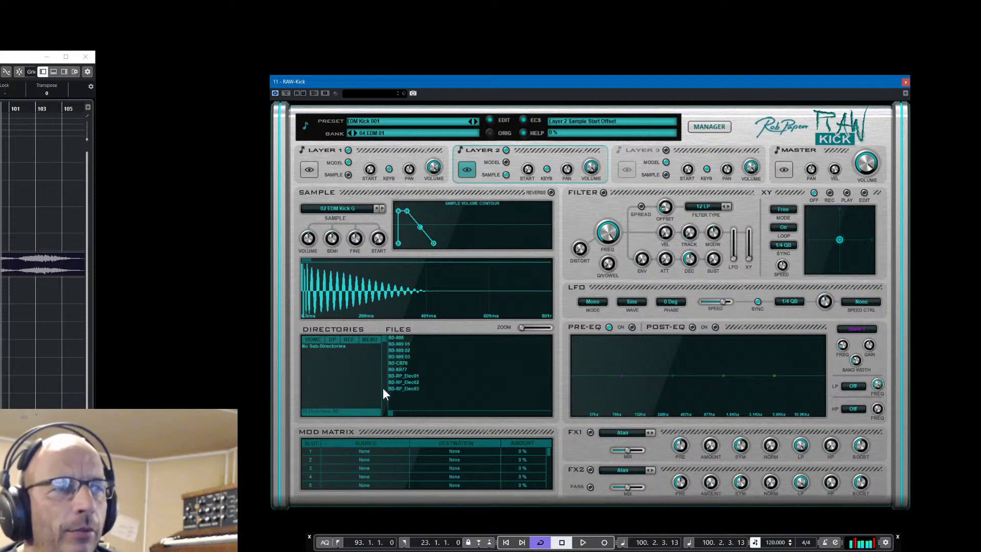
click(398, 356)
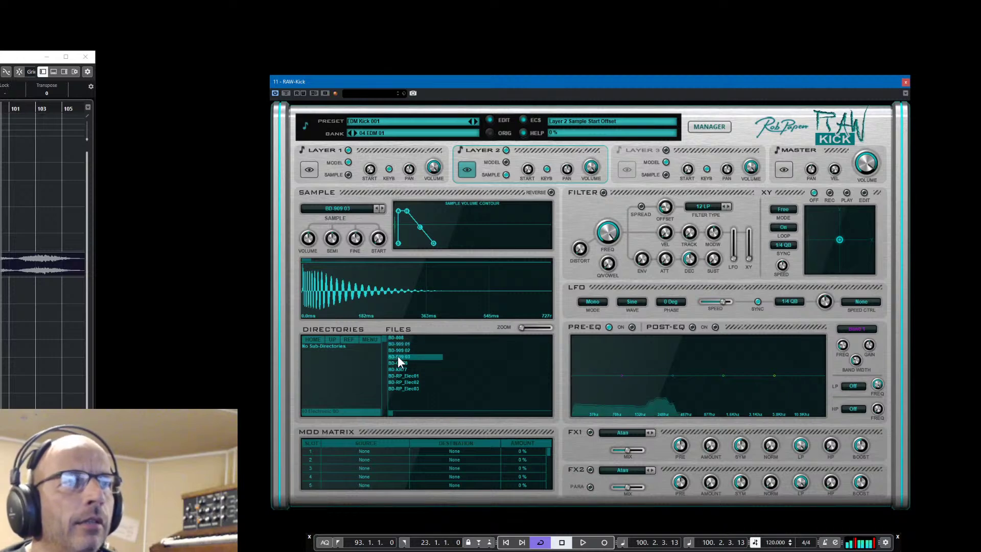
With Layer 1 off, lengthen the hold stage of Layer 2's sample volume contour and retune its sample in semitones
click(347, 150)
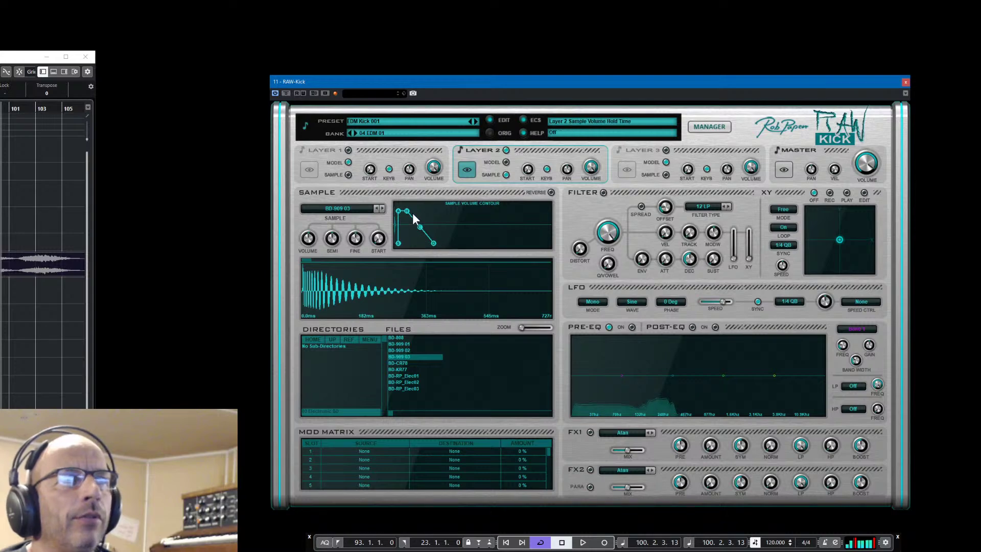
drag(406, 210, 506, 215)
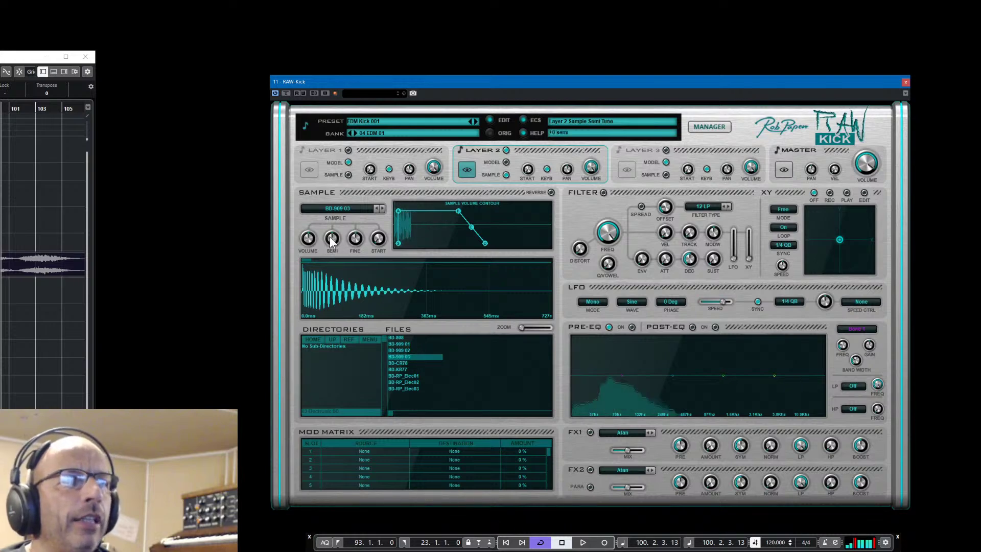
drag(337, 252, 336, 139)
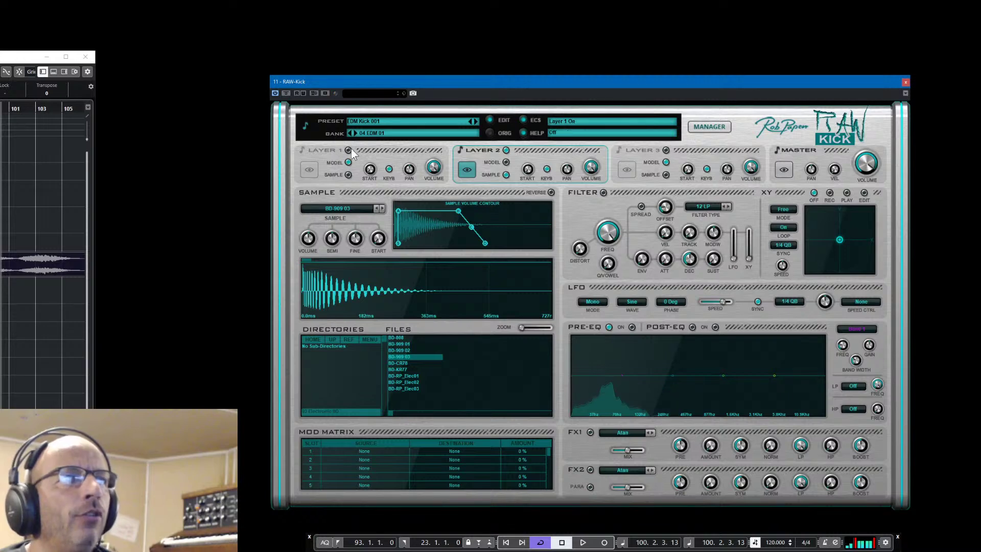
Turn Layer 1 back on and fine-adjust the semitone tuning of Layer 2's sample against it
click(348, 149)
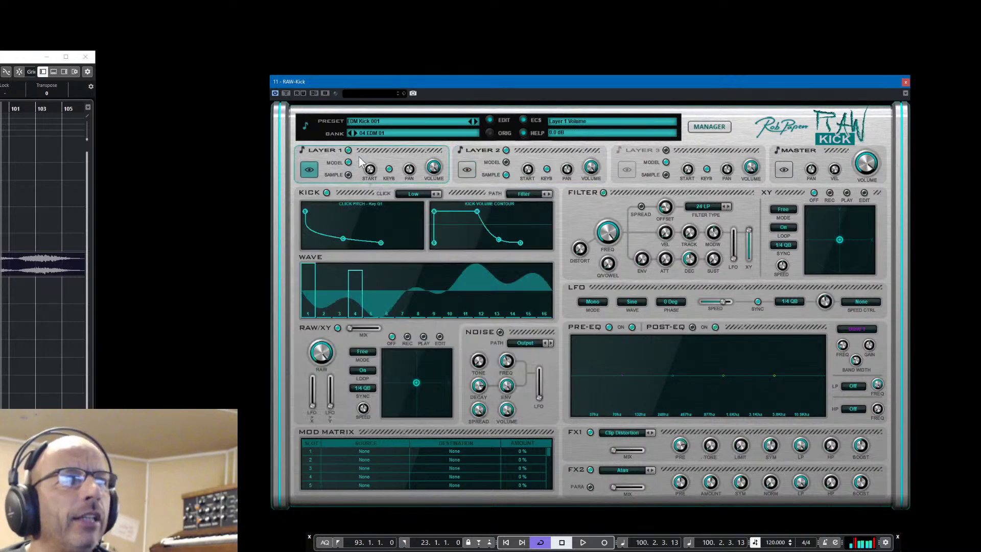
click(467, 170)
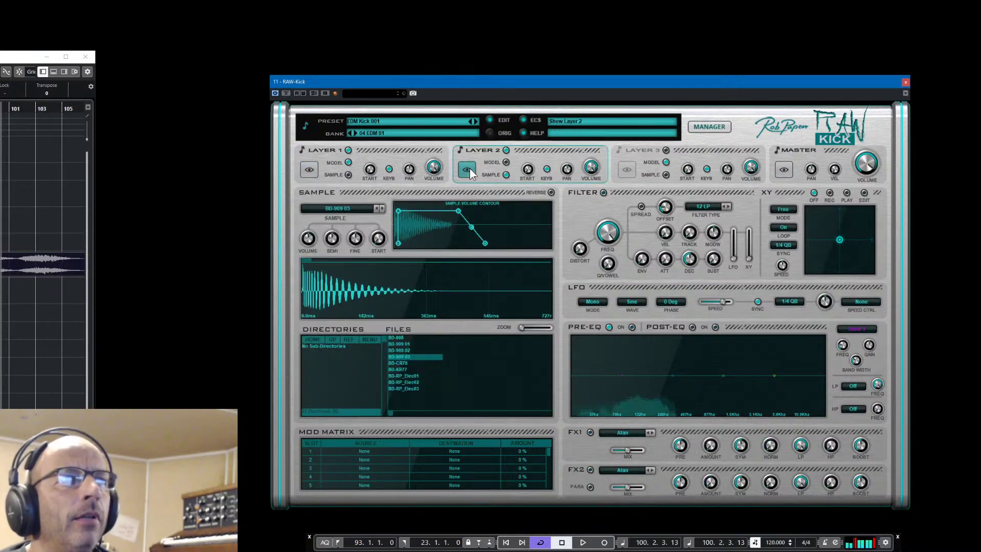
scroll(333, 243, down, 3)
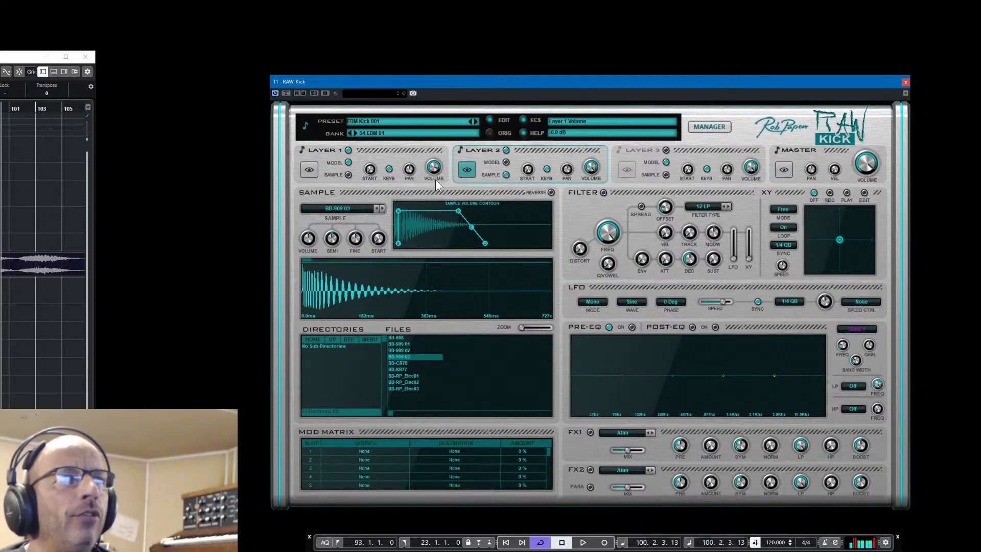
scroll(333, 243, down, 1)
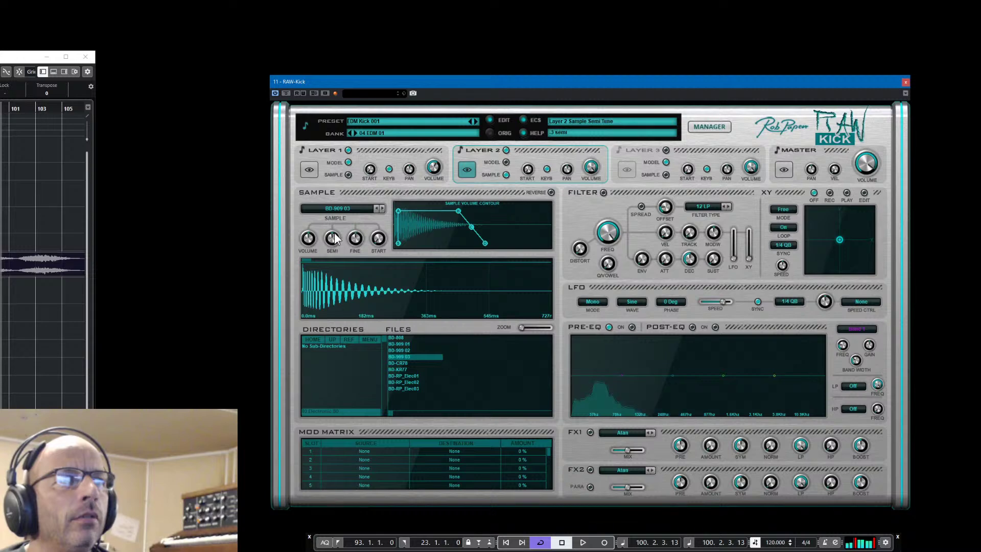
scroll(335, 243, down, 3)
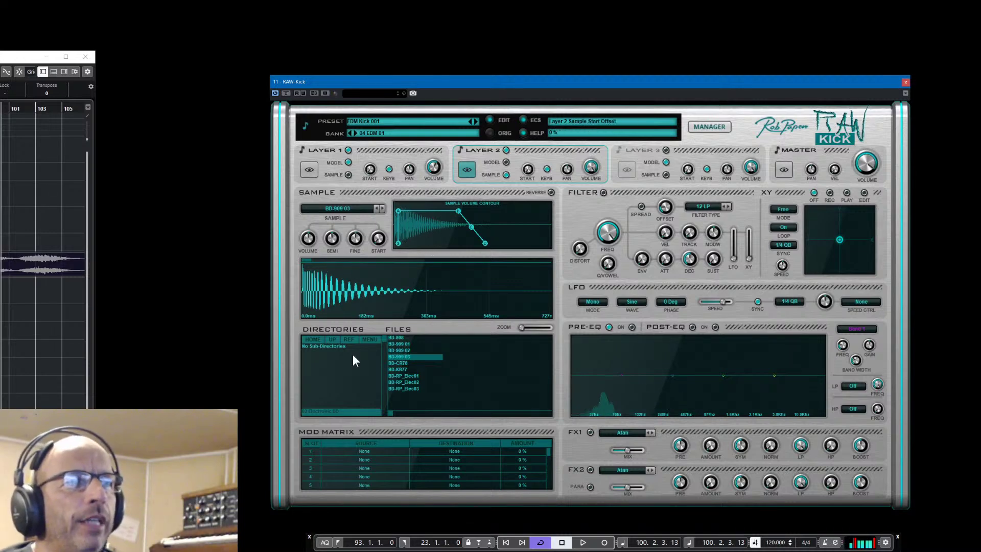
Load the RP Bell Perc sample from the Percussion directory into Layer 2
click(315, 340)
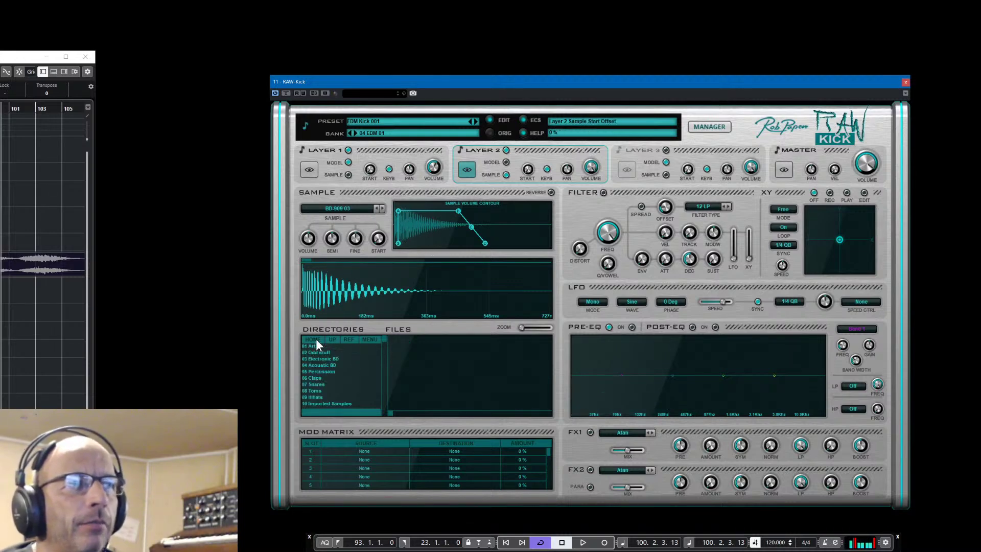
click(321, 372)
click(394, 357)
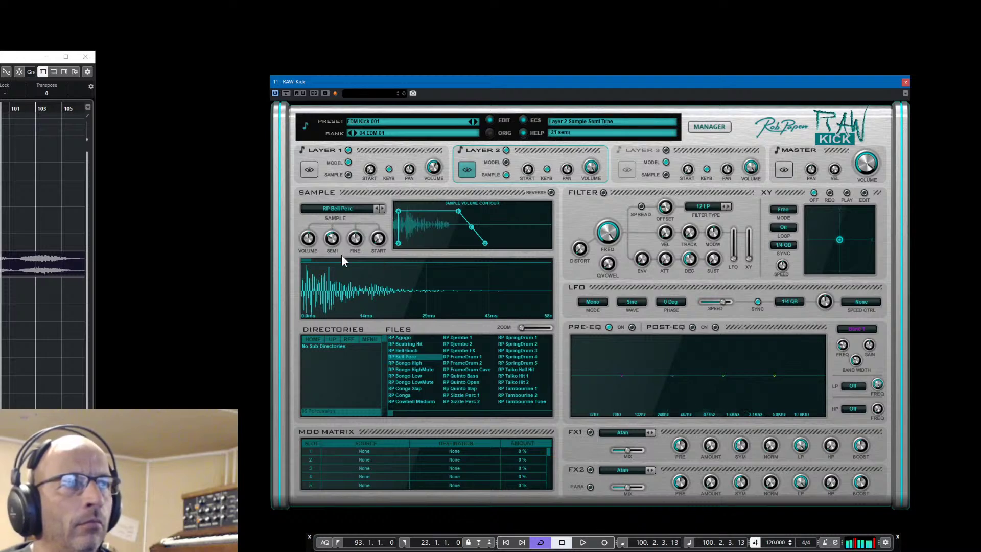
Tune Layer 2's RP Bell Perc sample to Layer 1 using its semitone and fine tuning
scroll(340, 252, down, 3)
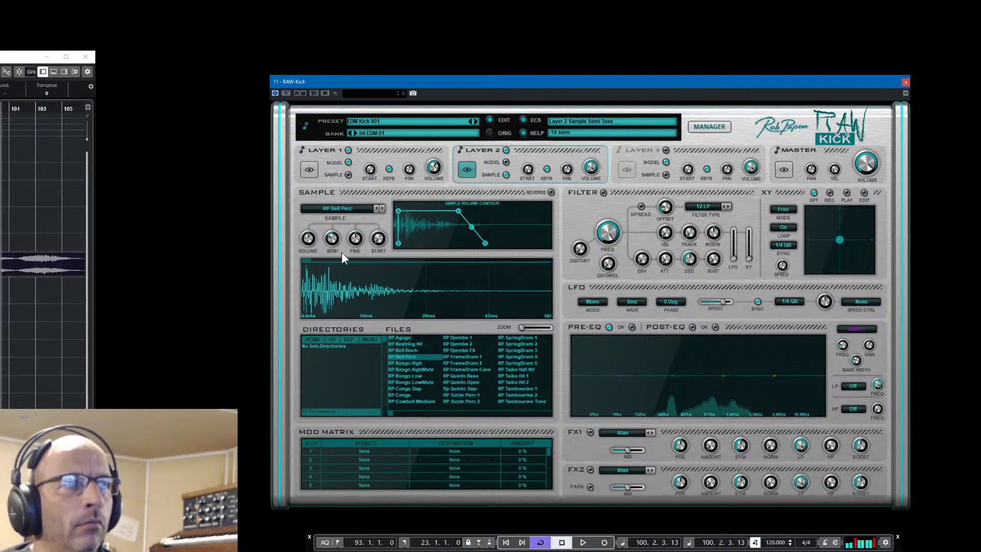
scroll(354, 241, down, 2)
drag(355, 238, 368, 219)
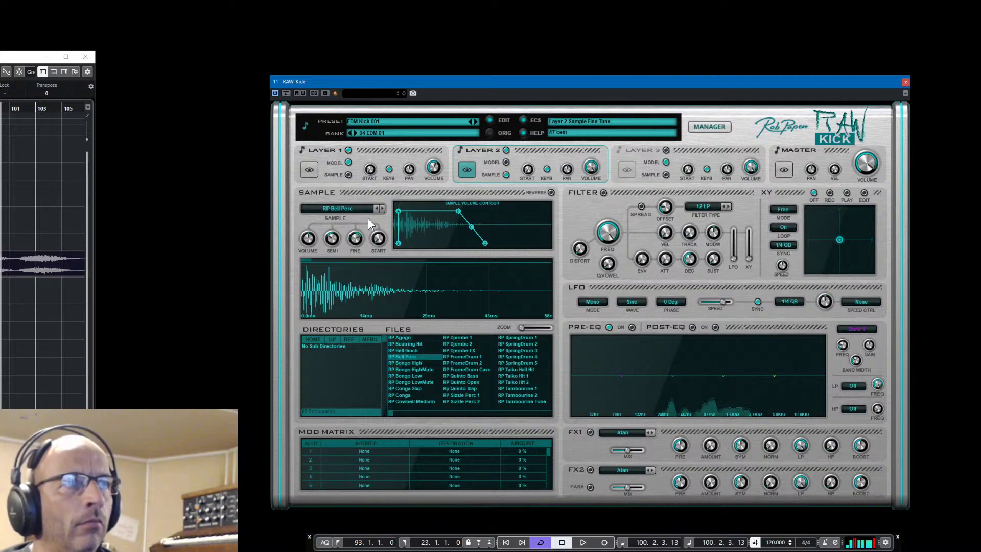
scroll(332, 241, down, 5)
scroll(332, 241, up, 3)
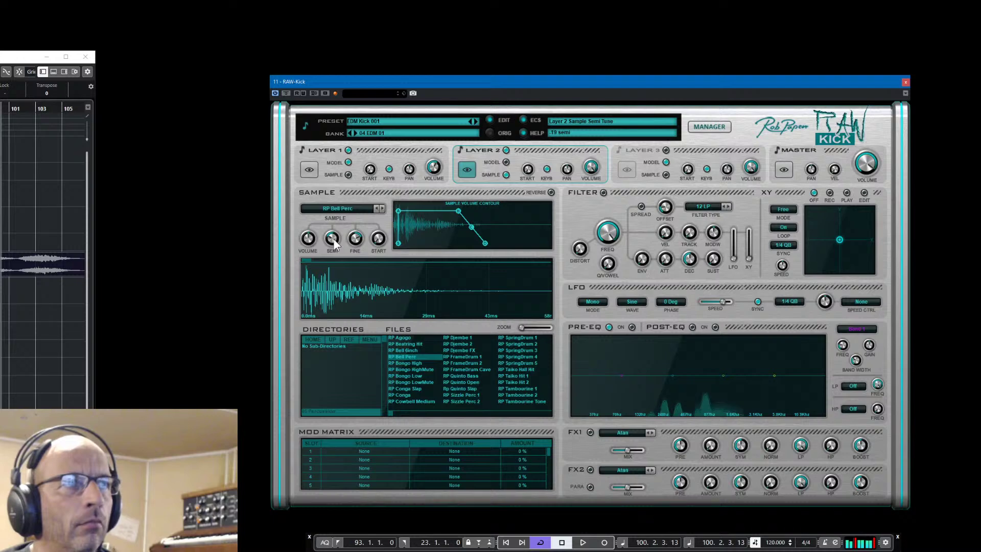
scroll(335, 243, down, 1)
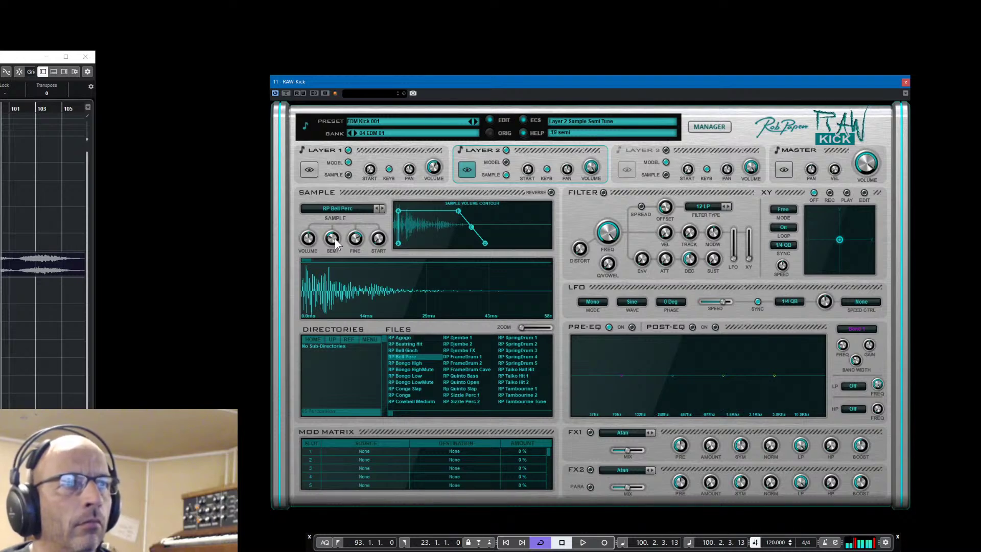
scroll(334, 242, up, 1)
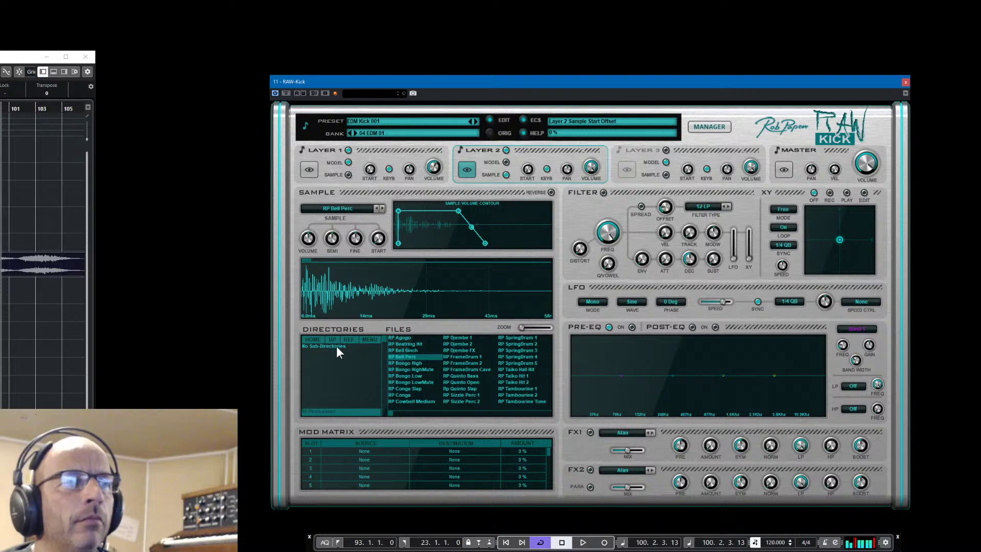
drag(331, 240, 335, 254)
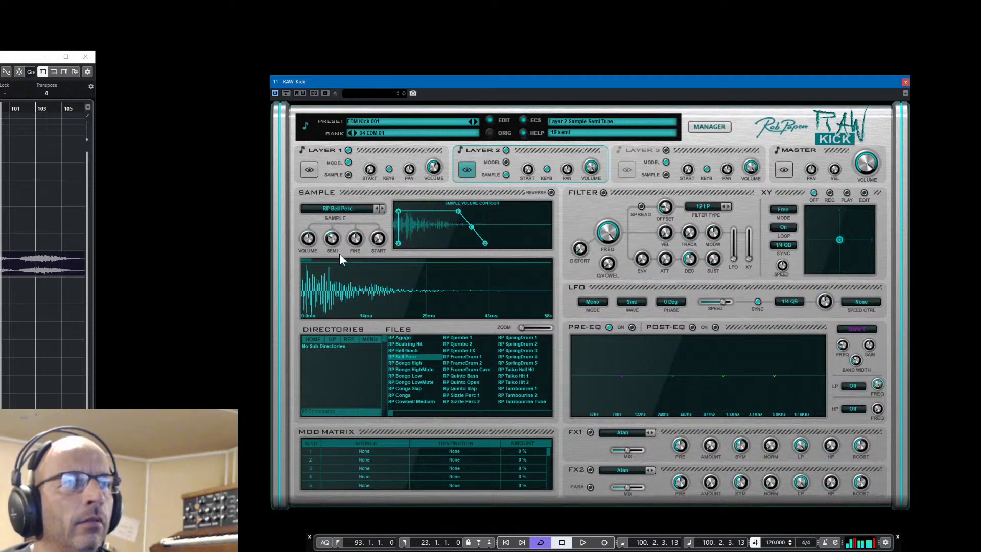
Load and retune the RP Bongo High sample in Layer 2, and switch Layer 1 off to hear it alone
click(404, 364)
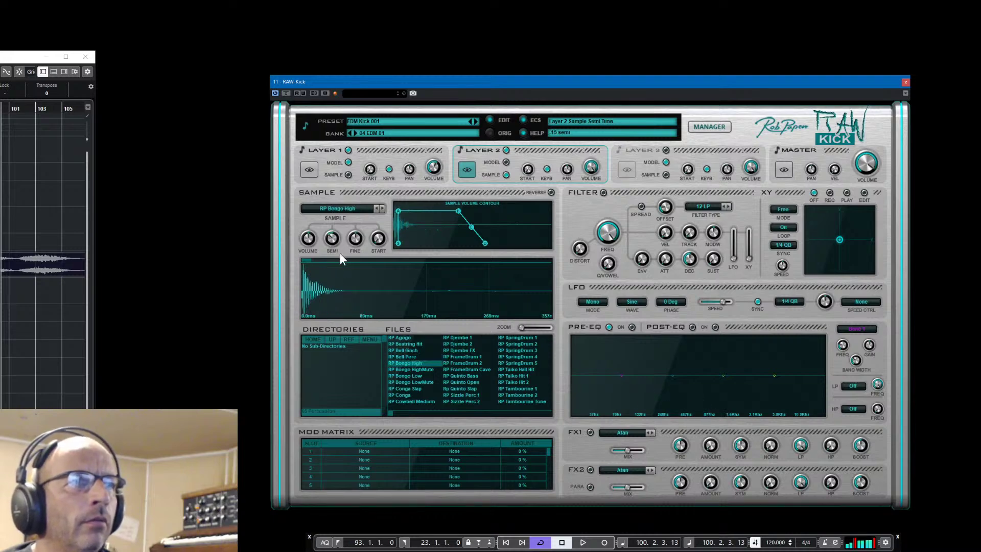
drag(341, 255, 344, 261)
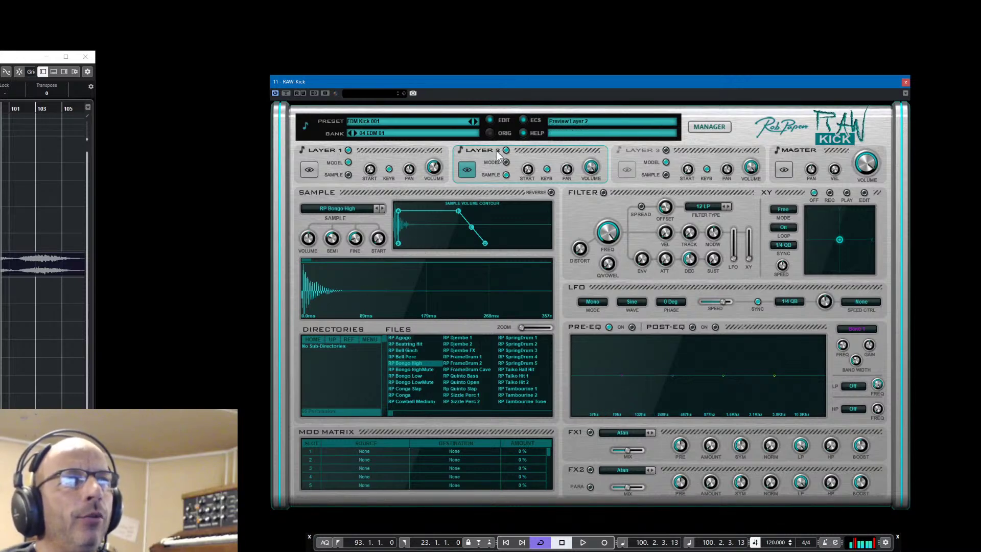
click(348, 150)
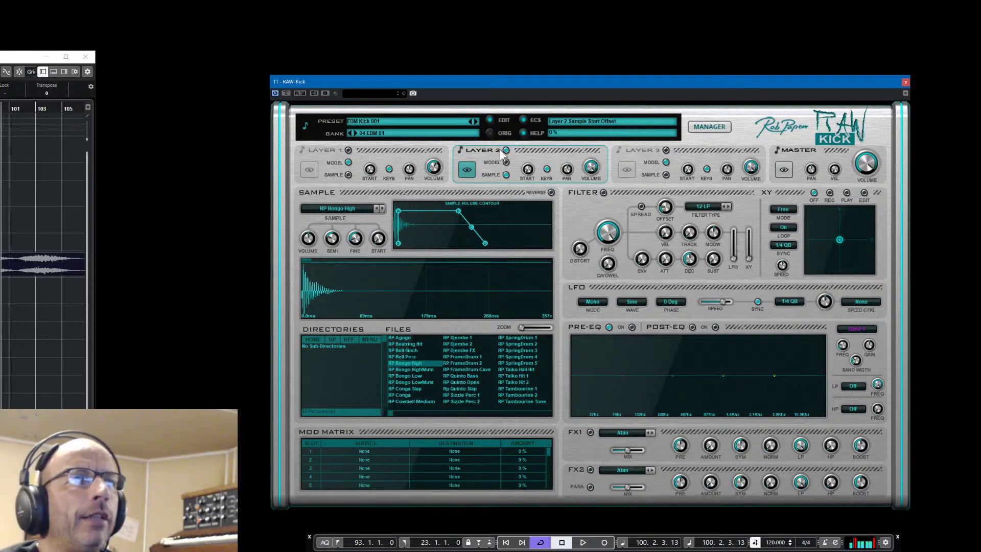
With only Layer 1 on, remove partial 4 from its wave and shorten the hold stage of its kick volume contour
click(441, 176)
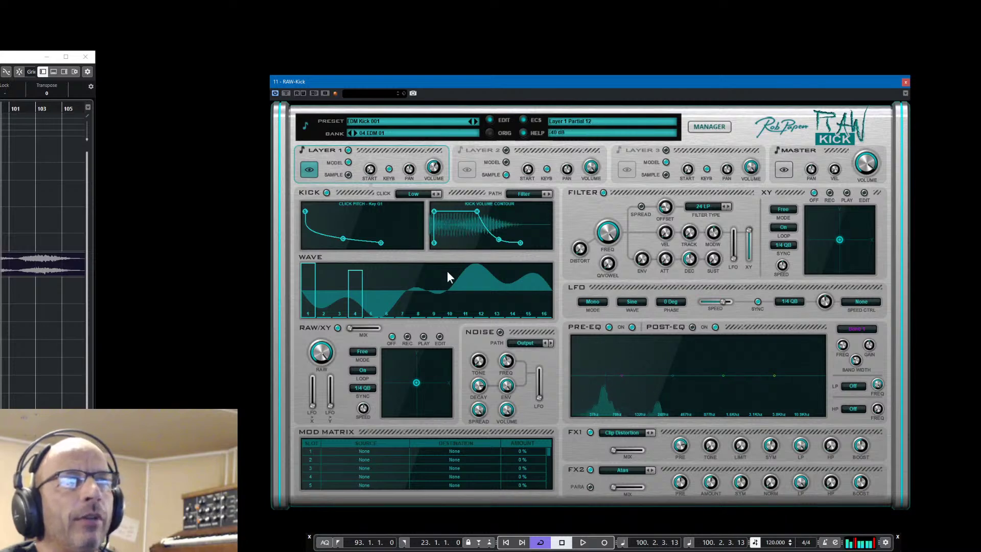
mouse_move(416, 304)
mouse_down()
mouse_move(424, 272)
mouse_move(428, 321)
mouse_up()
mouse_move(345, 271)
mouse_down()
mouse_move(370, 309)
mouse_move(363, 326)
mouse_move(371, 318)
mouse_up()
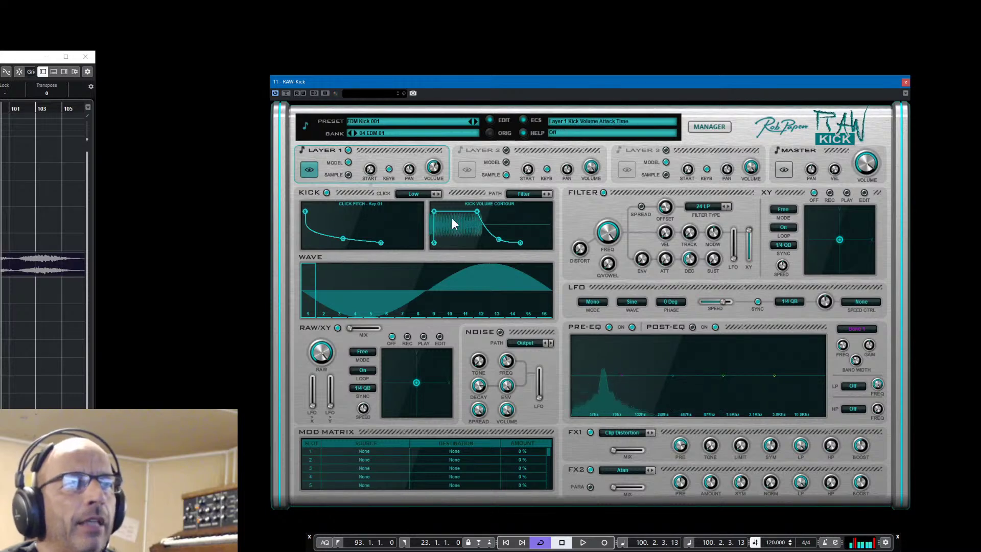
drag(478, 211, 453, 210)
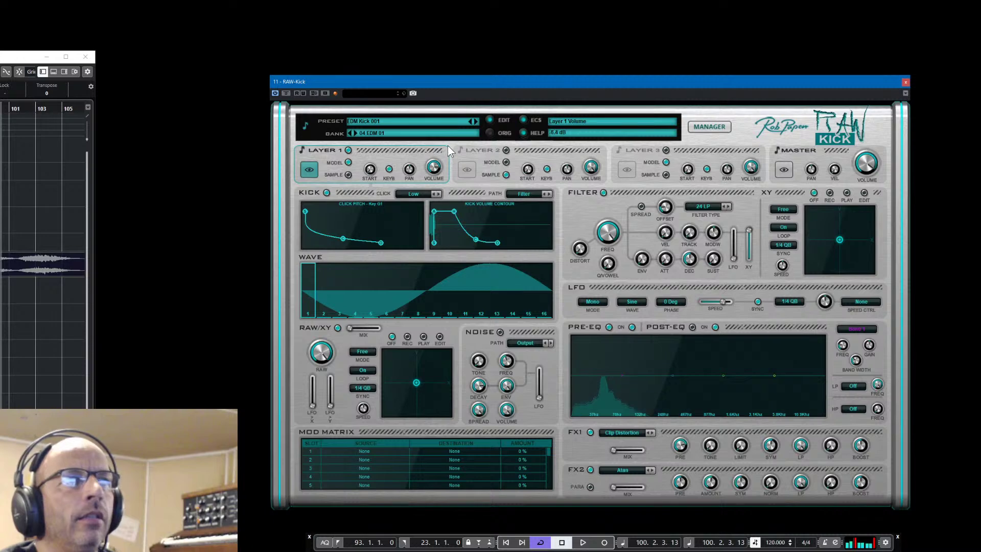
Turn Layer 2 back on alongside Layer 1 and lower Layer 2's volume
click(502, 153)
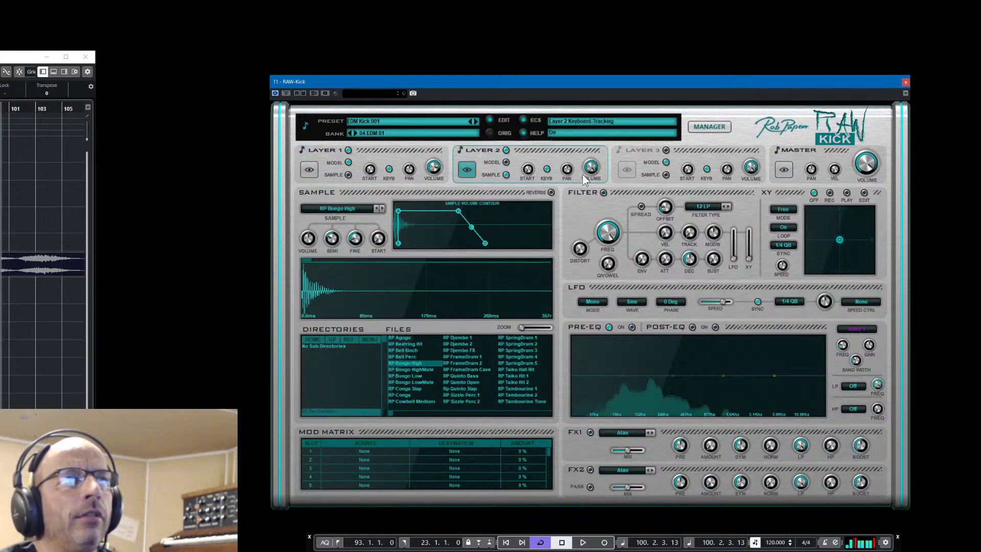
drag(590, 168, 596, 204)
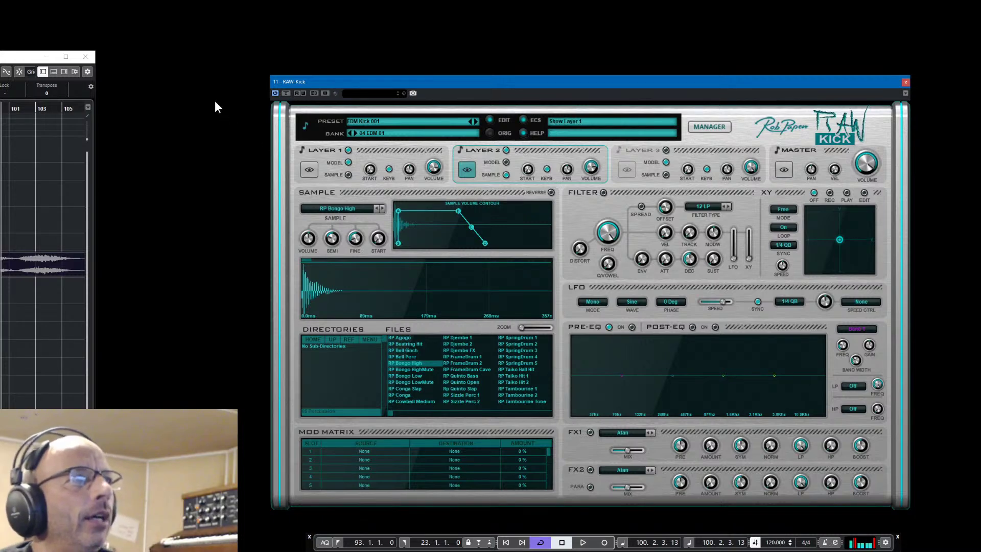
Minimize the project window, turn off Always on Top for the RAW-Kick window, and switch to another window
click(47, 57)
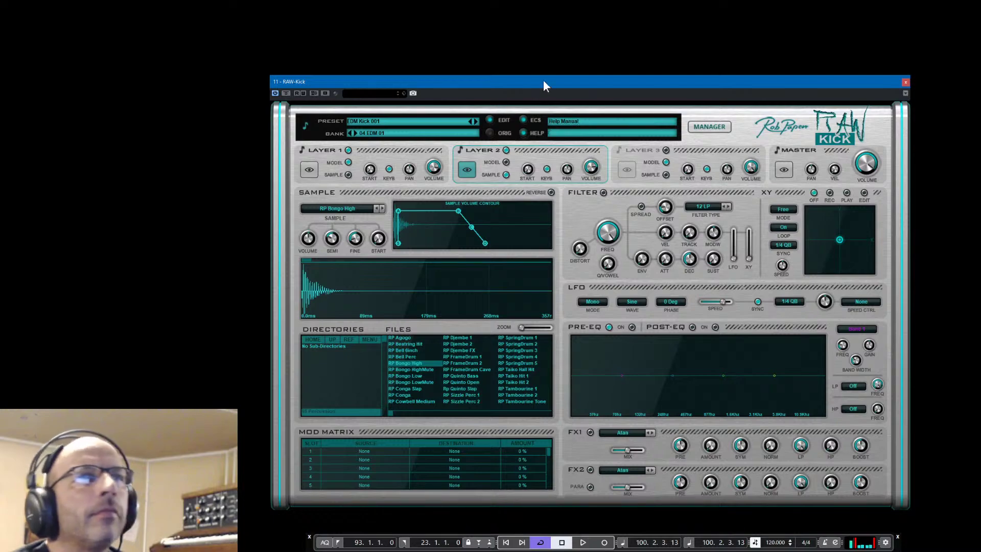
click(905, 94)
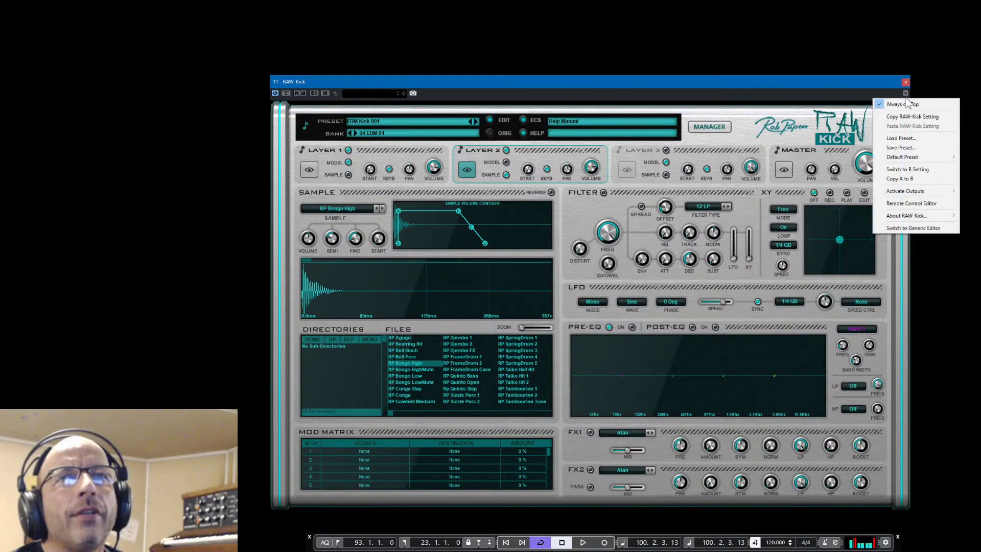
click(907, 104)
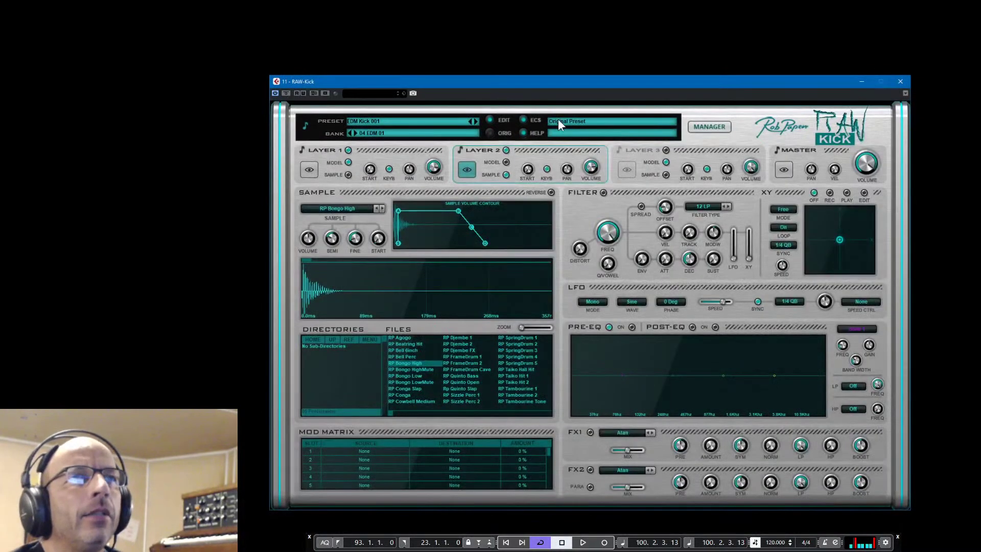
mouse_move(580, 86)
mouse_down()
mouse_move(601, 83)
mouse_move(595, 92)
mouse_up()
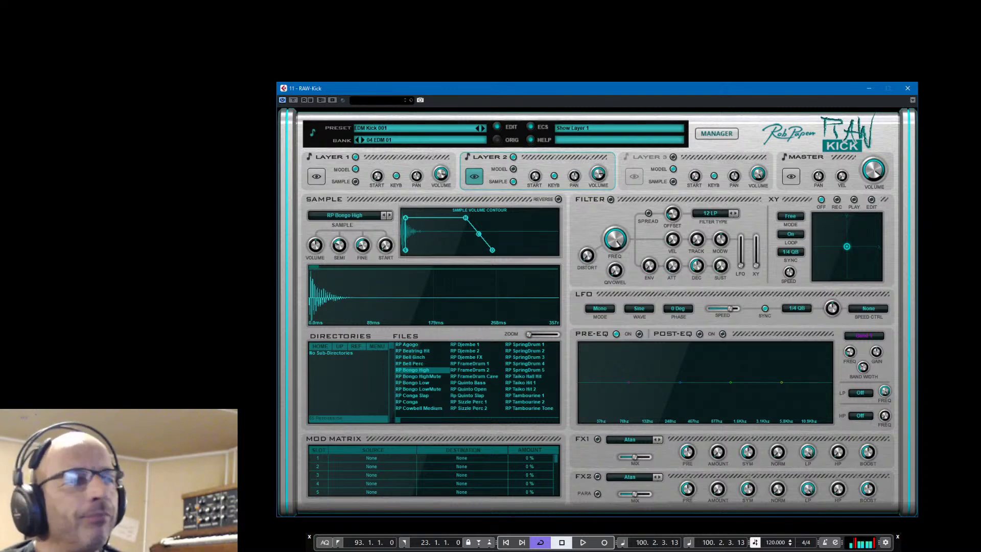
key(alt+Tab)
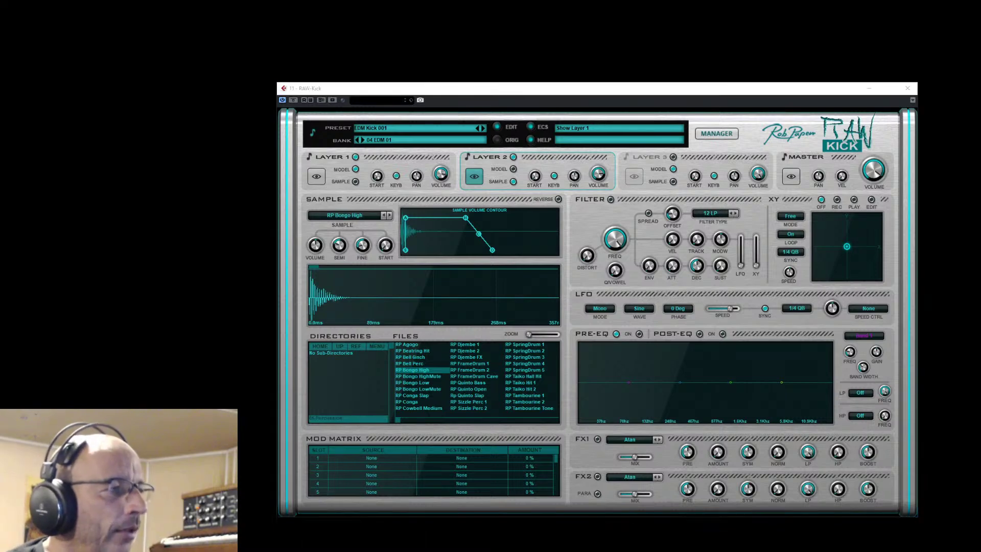